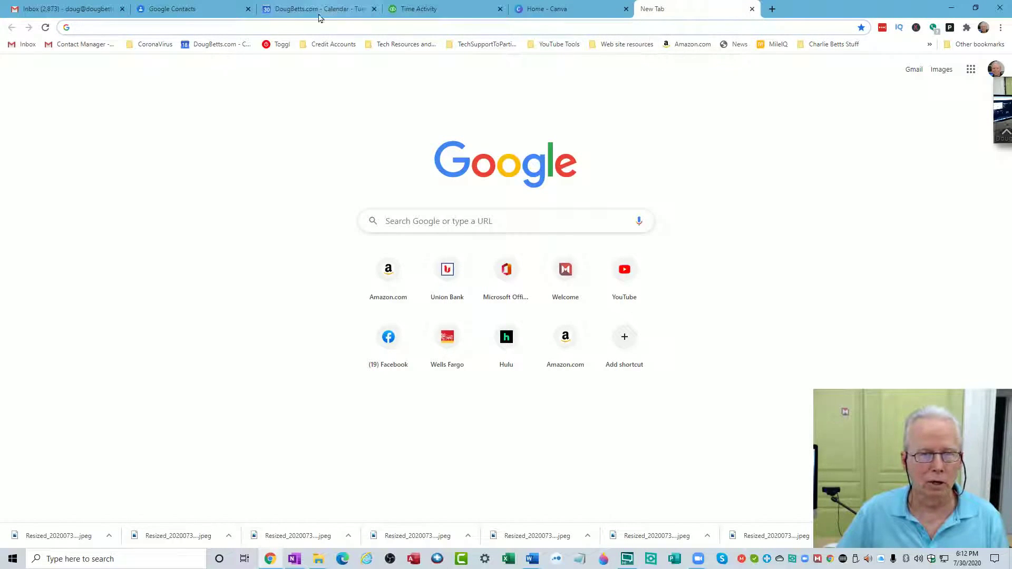
Open youtube.com in the current browser tab
left_click(264, 27)
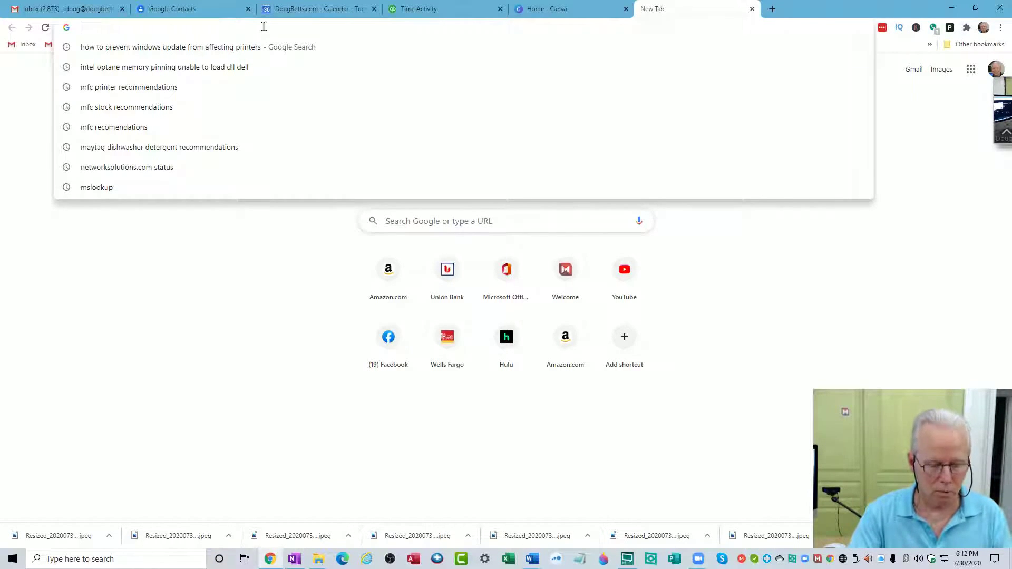
type("you")
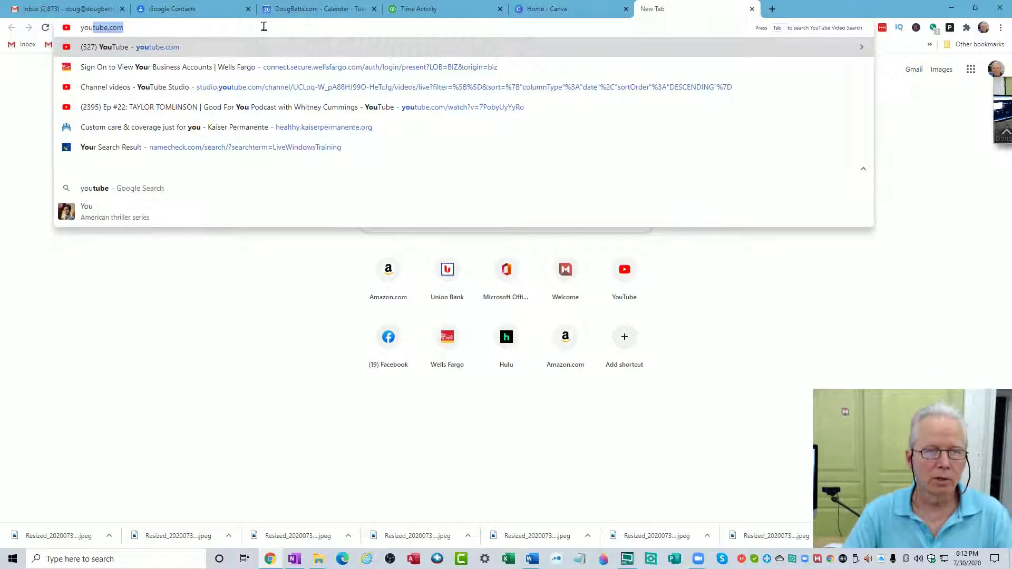
key("Return")
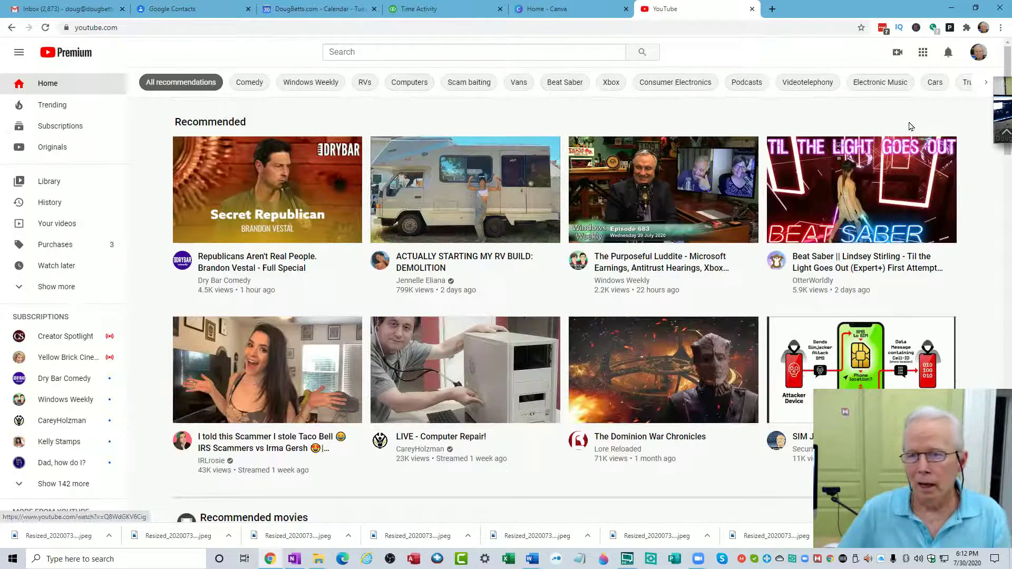
Move the floating webcam preview to the edge of the screen, clear of the YouTube account controls
left_click(1001, 108)
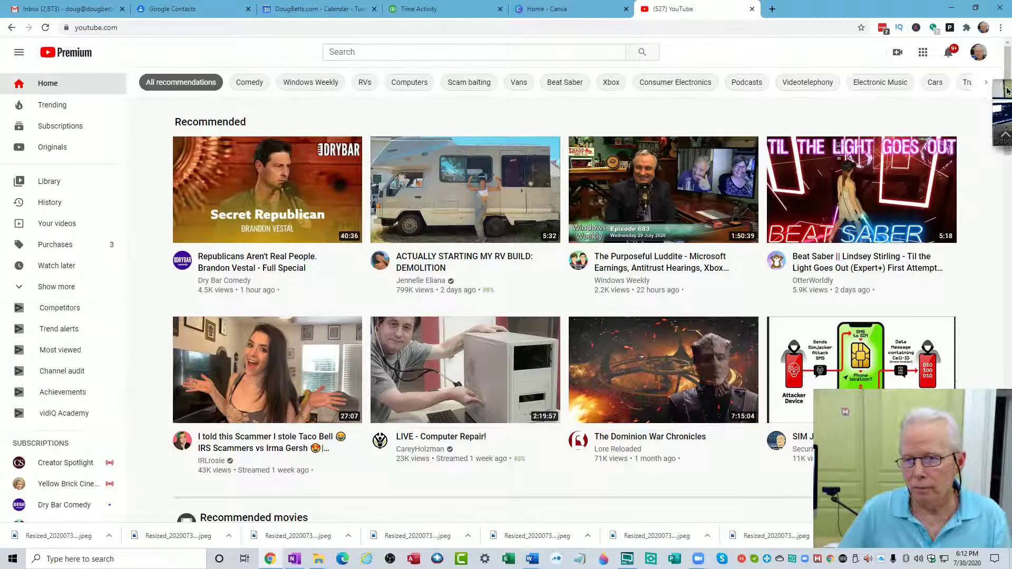
left_click_drag(915, 109, 1006, 179)
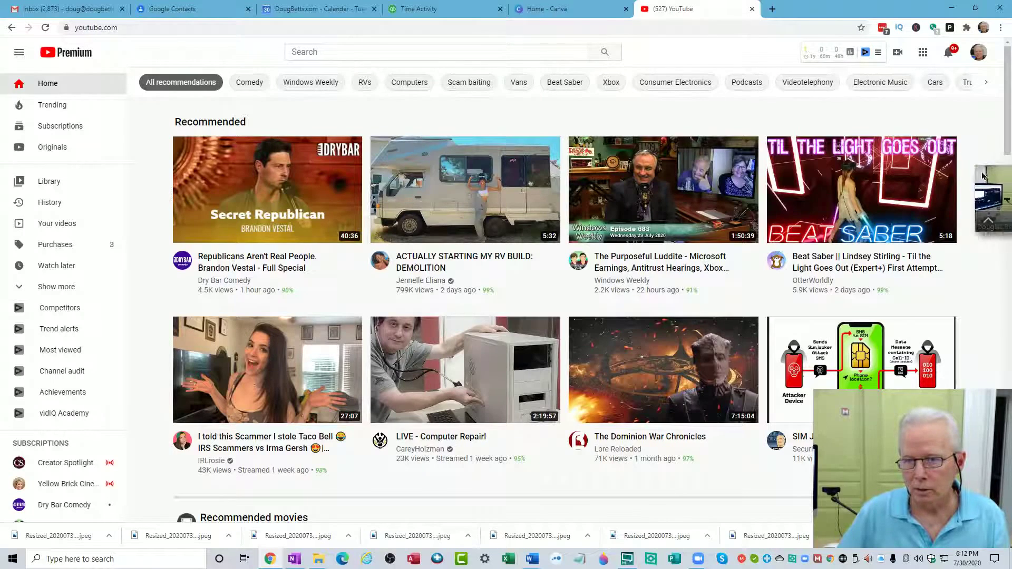
left_click_drag(1007, 180, 740, 107)
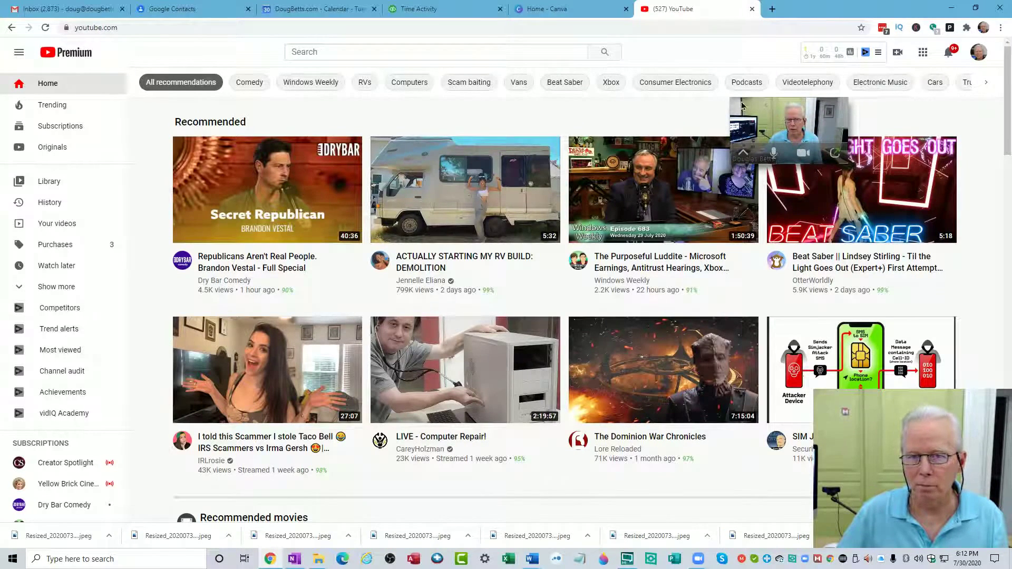
left_click_drag(742, 106, 1005, 171)
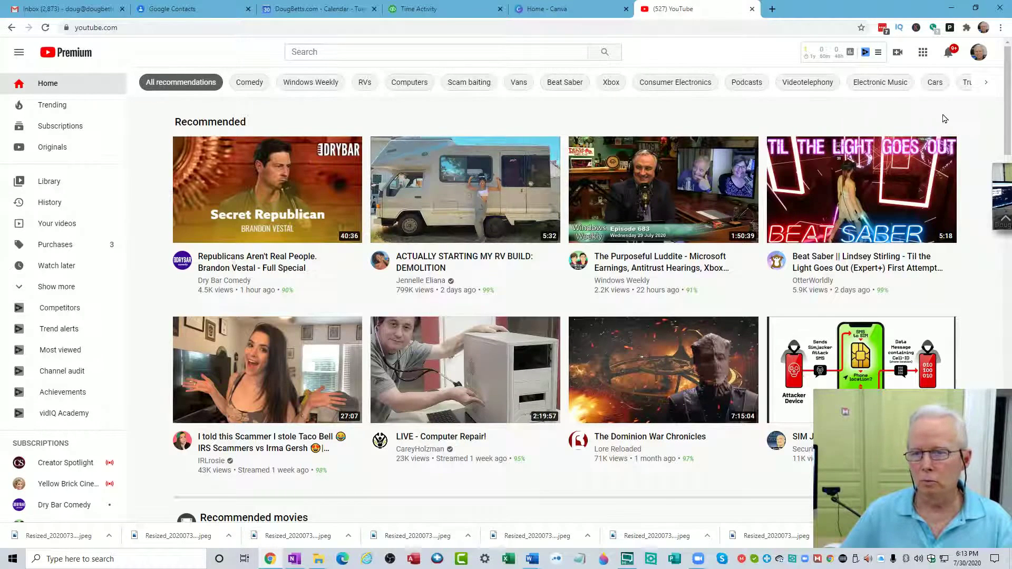
View the YouTube accounts and channels available for switching, and close the list without changing the account
left_click(978, 56)
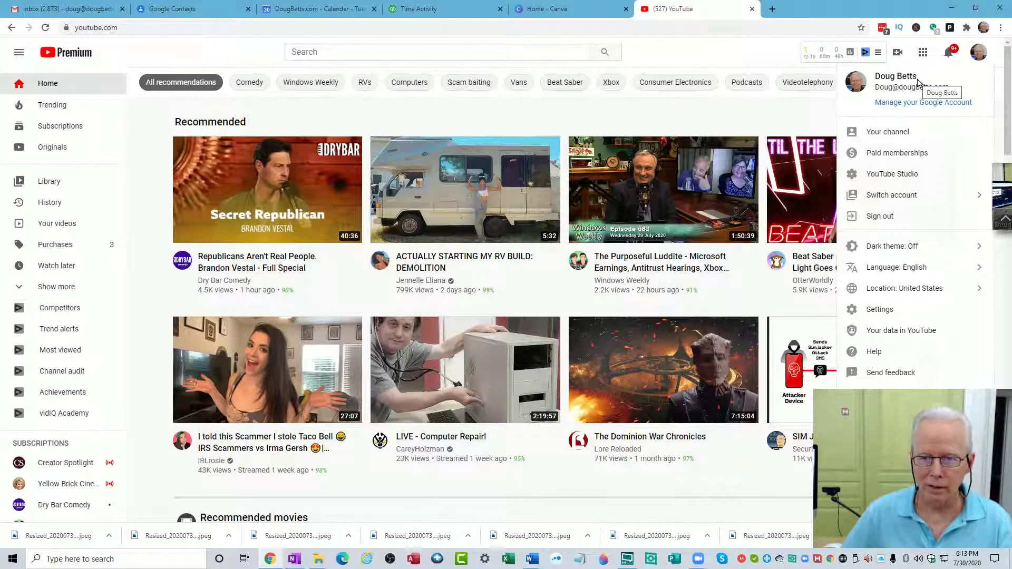
left_click(907, 201)
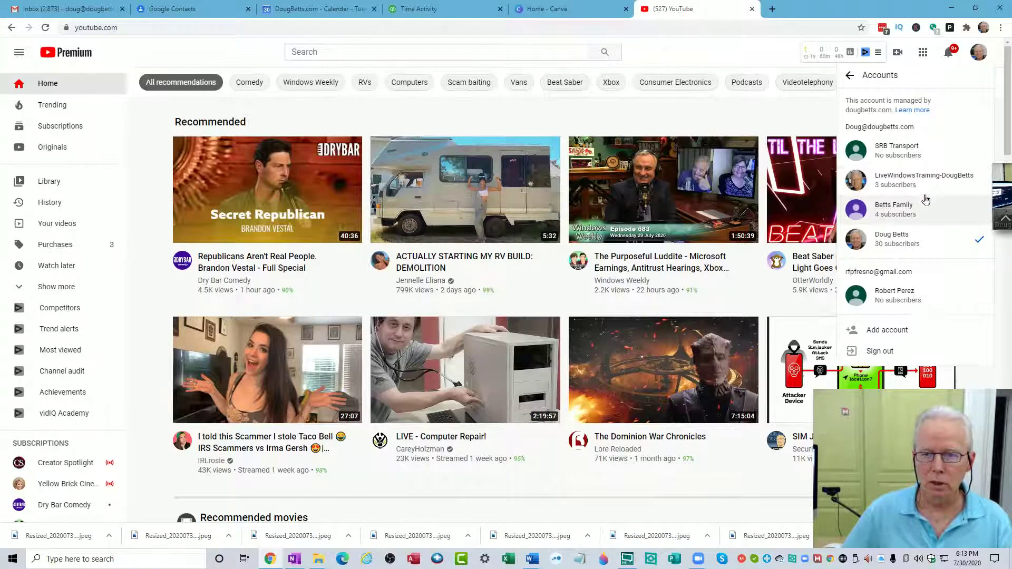
left_click(724, 56)
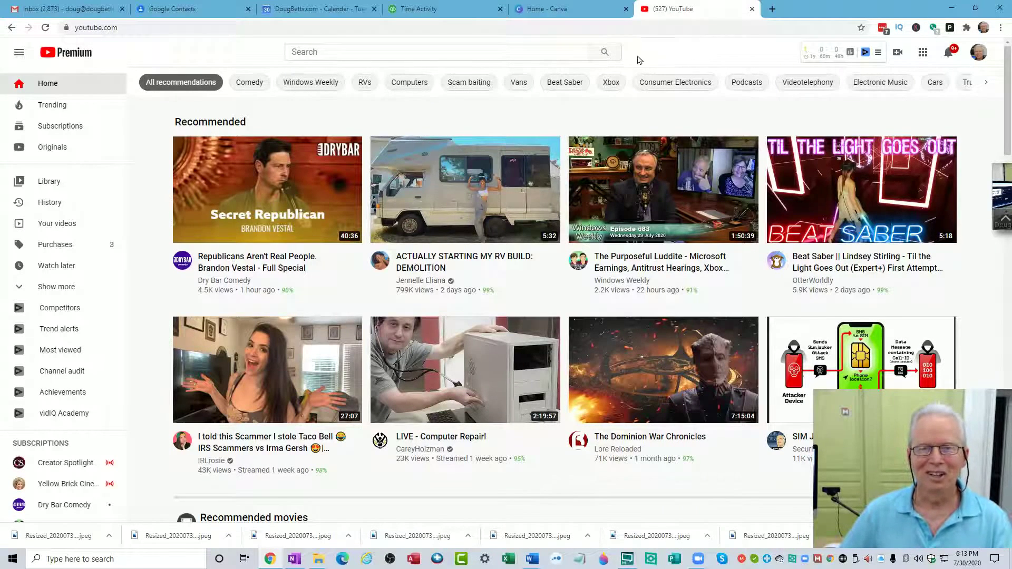
Enter "livewind" in the YouTube search and remove the four past-search suggestions that match it
left_click(536, 54)
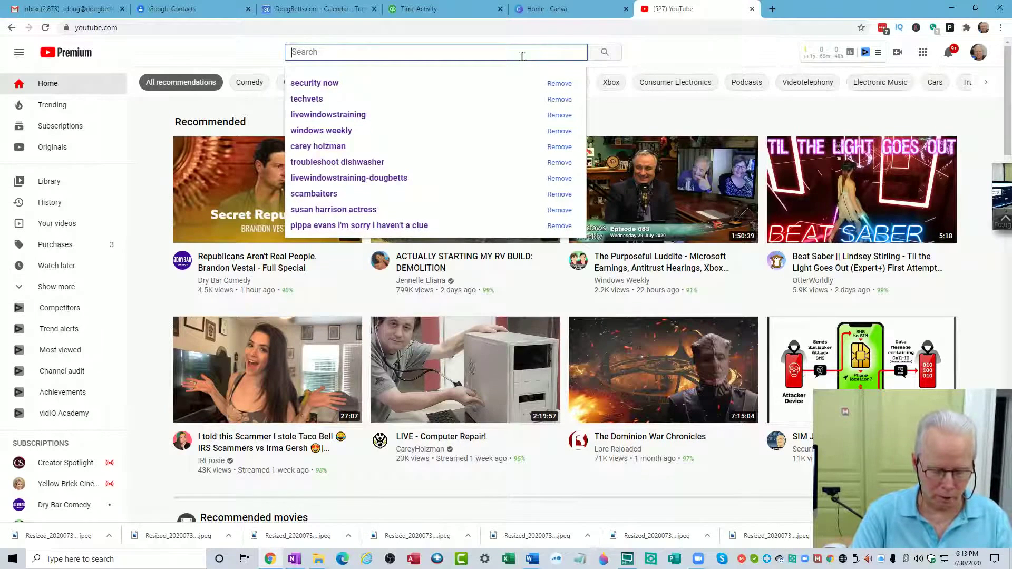
type("live")
key("BackSpace")
key("BackSpace")
key("BackSpace")
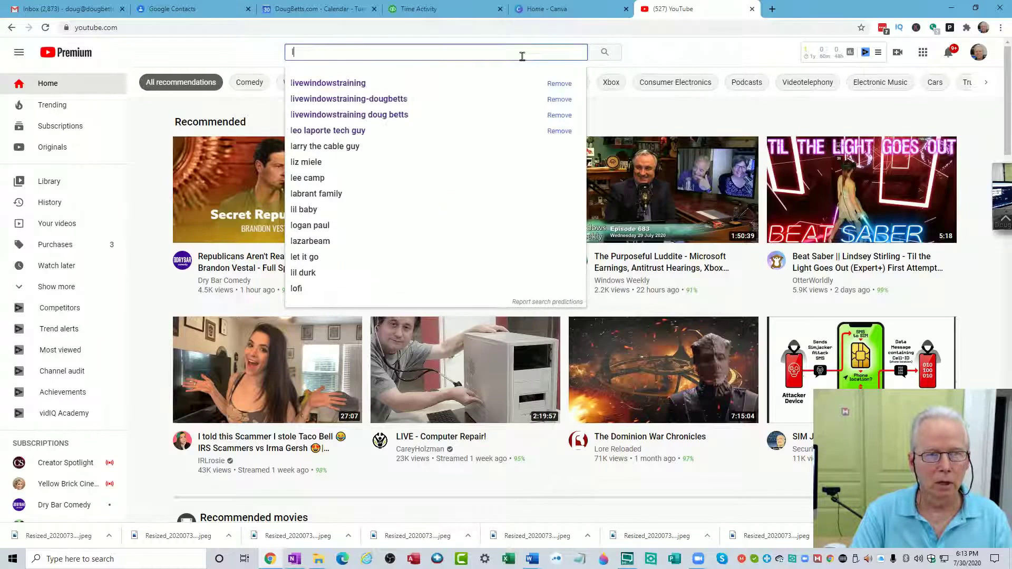
type("ivewind")
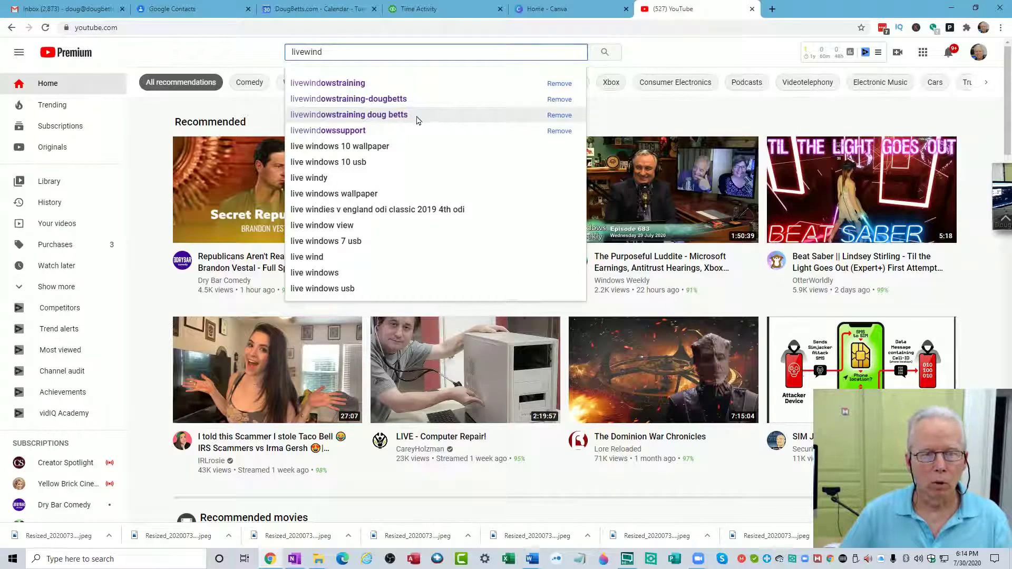
left_click(560, 116)
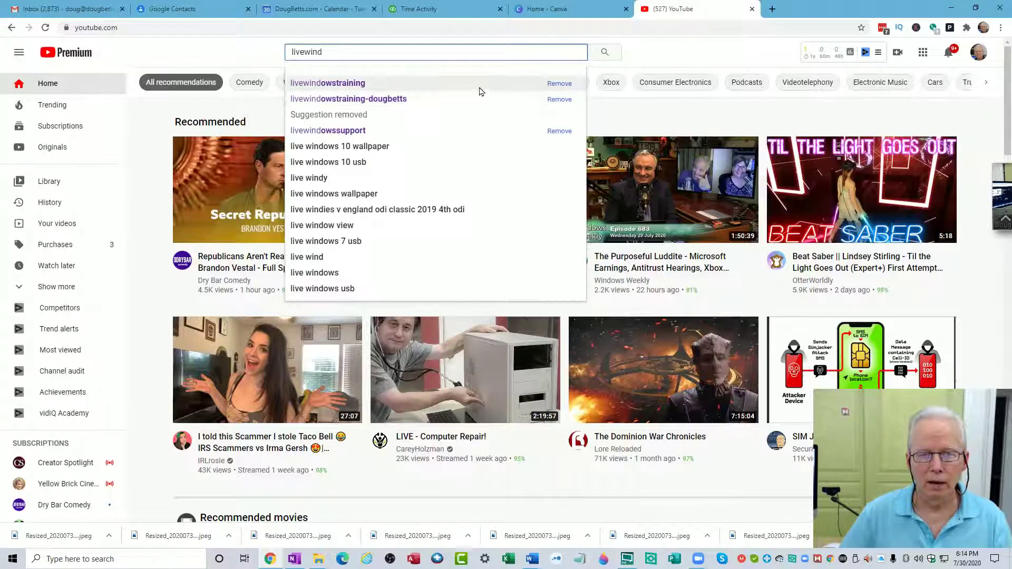
left_click(560, 85)
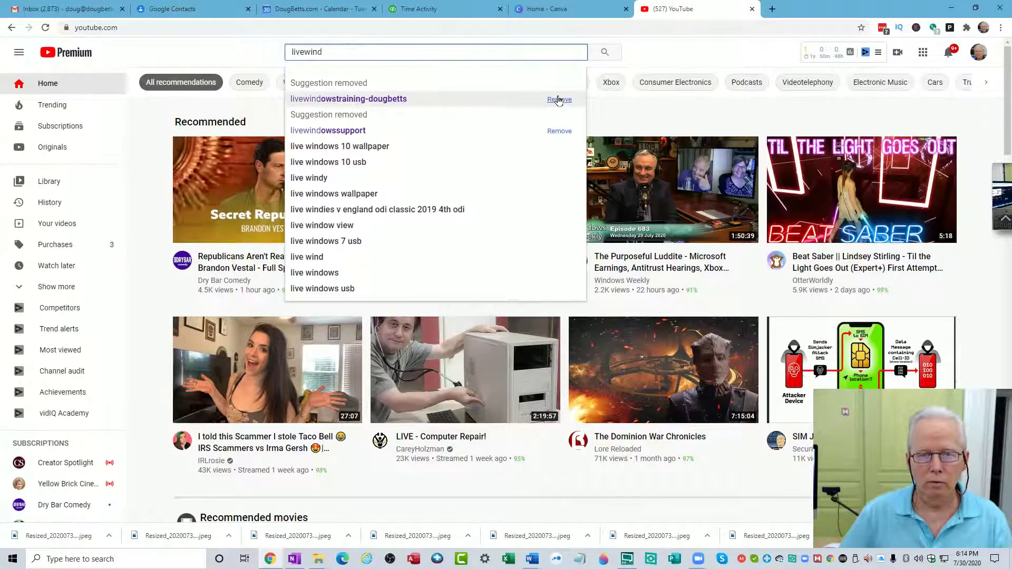
left_click(559, 100)
left_click(559, 130)
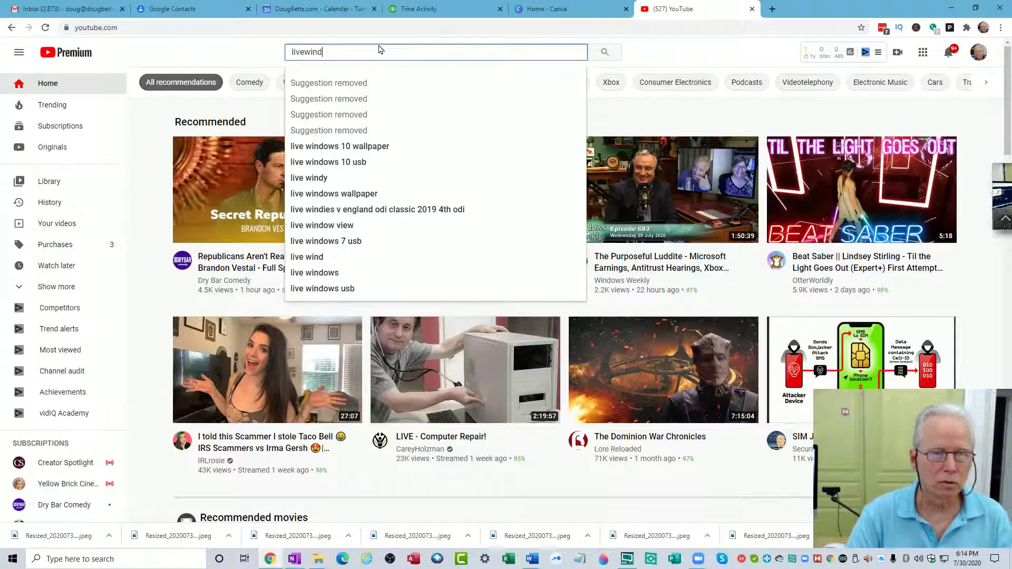
Search YouTube for Live Windows Training plus the channel owner's name, and open the LiveWindowsTraining channel from the results
type("wstraining-dougbetts")
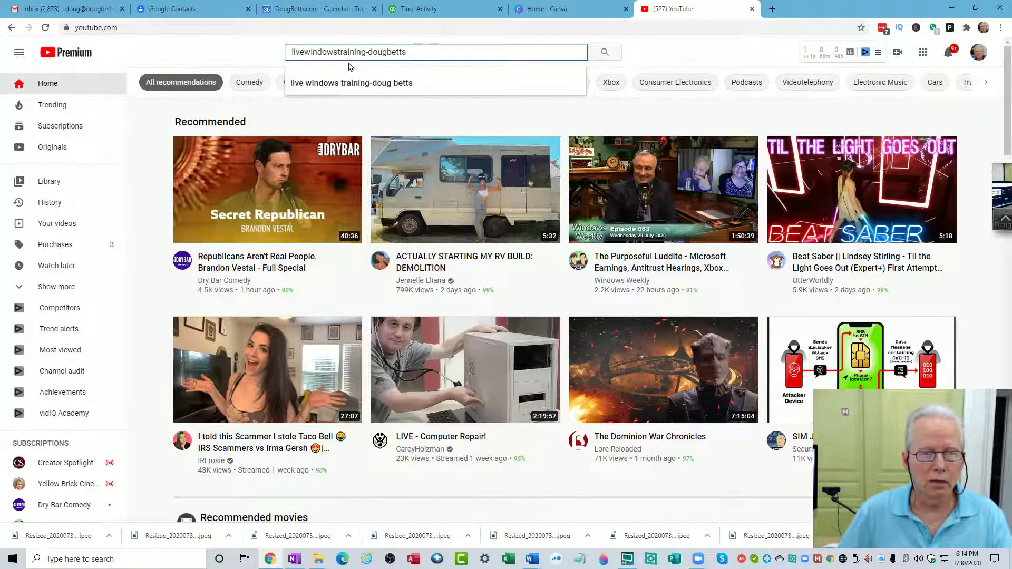
left_click(371, 83)
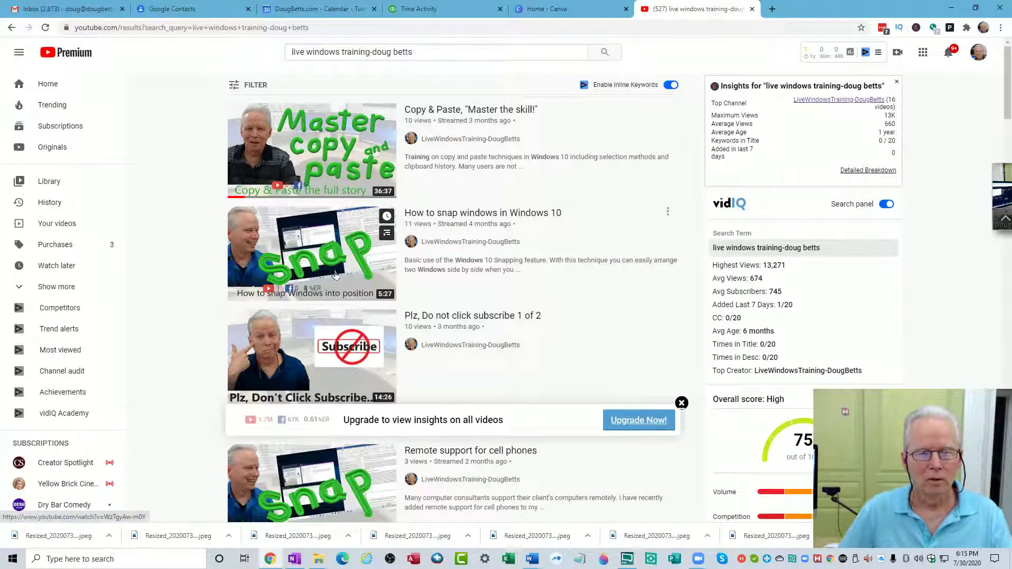
mouse_move(394, 152)
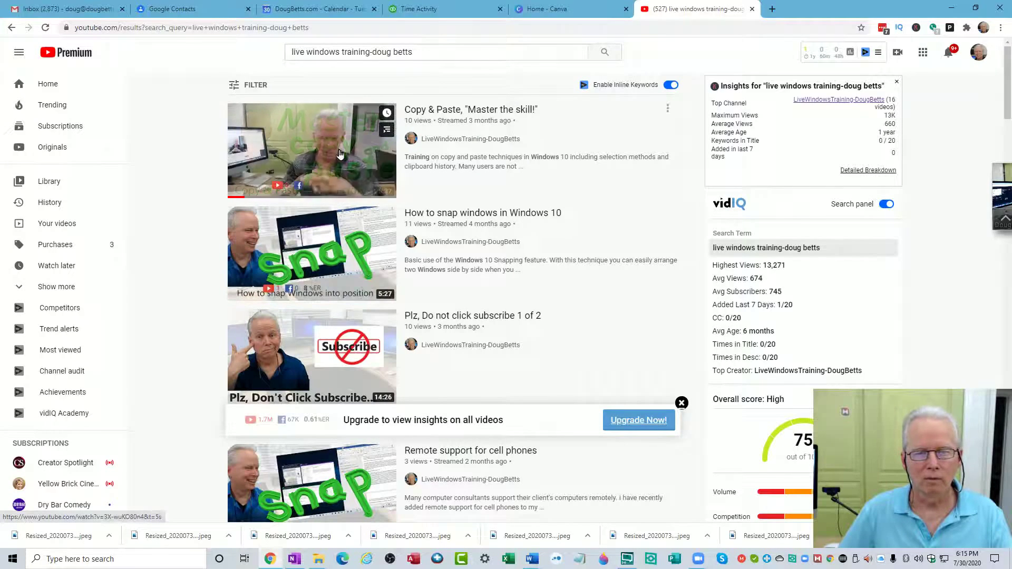
left_click(411, 141)
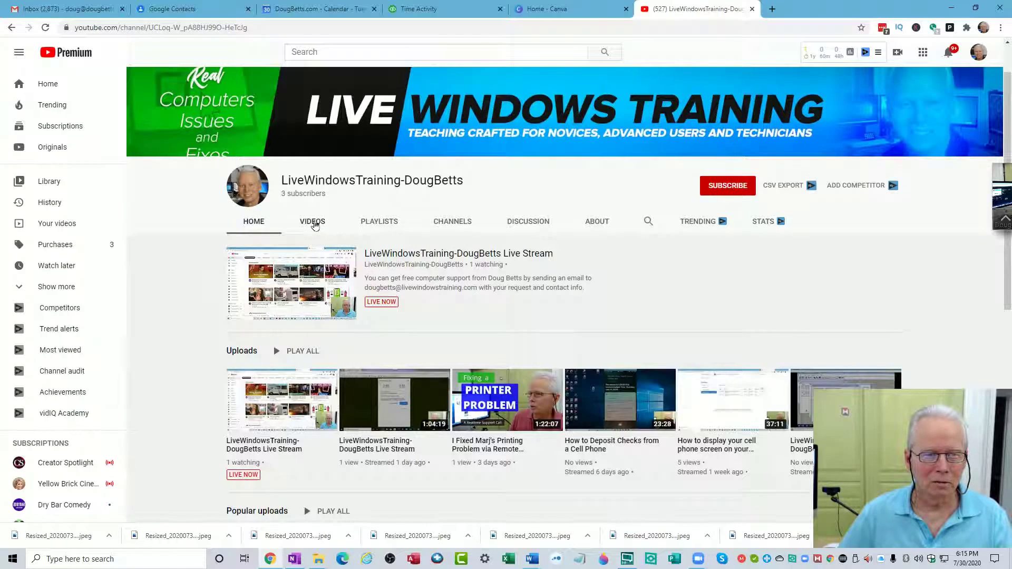
Browse all uploads of the LiveWindowsTraining channel and examine their thumbnails and titles
left_click(313, 223)
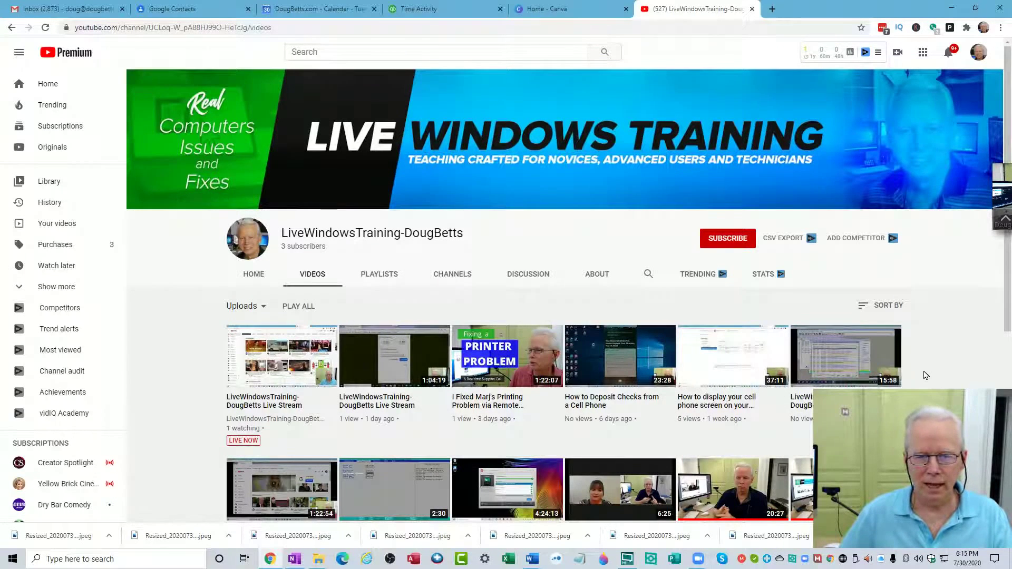
scroll(926, 375, "down", 1)
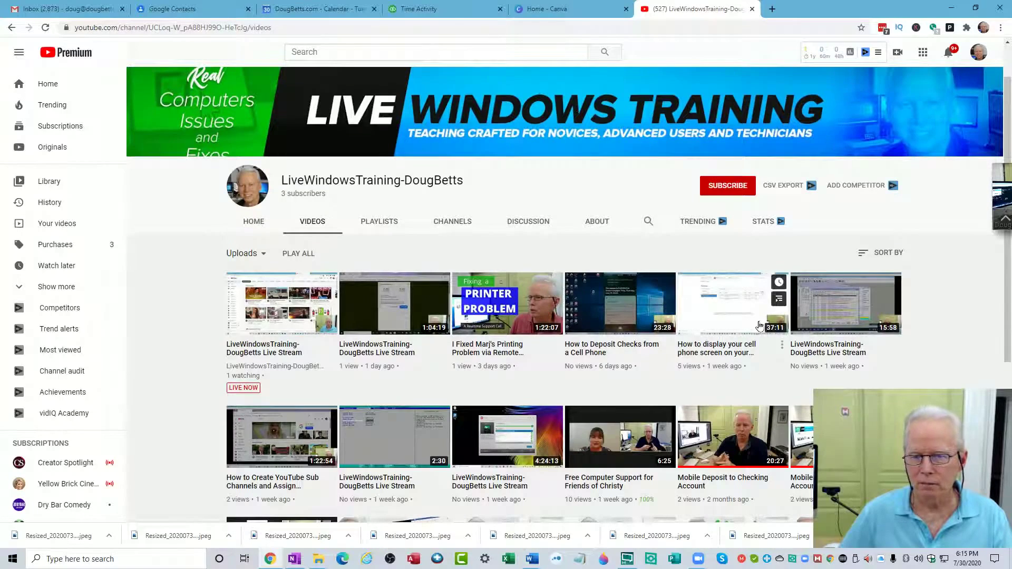
scroll(929, 340, "down", 2)
scroll(931, 341, "down", 3)
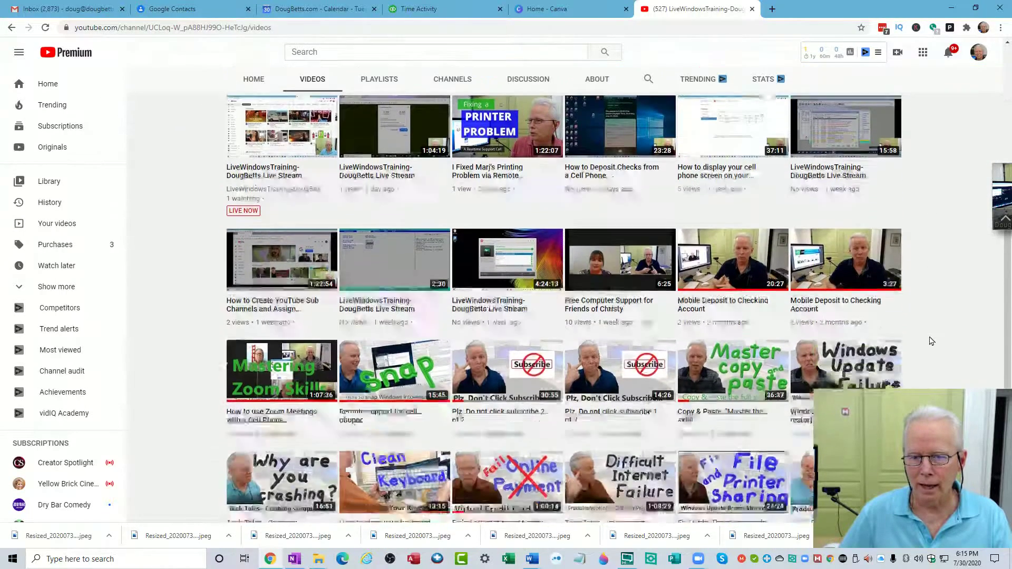
scroll(934, 347, "down", 1)
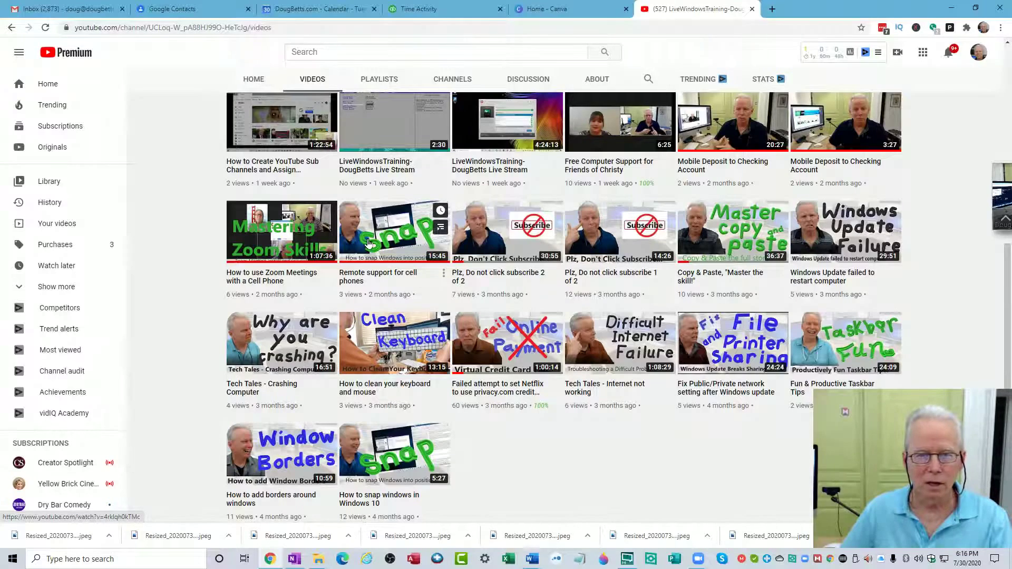
scroll(368, 243, "up", 1)
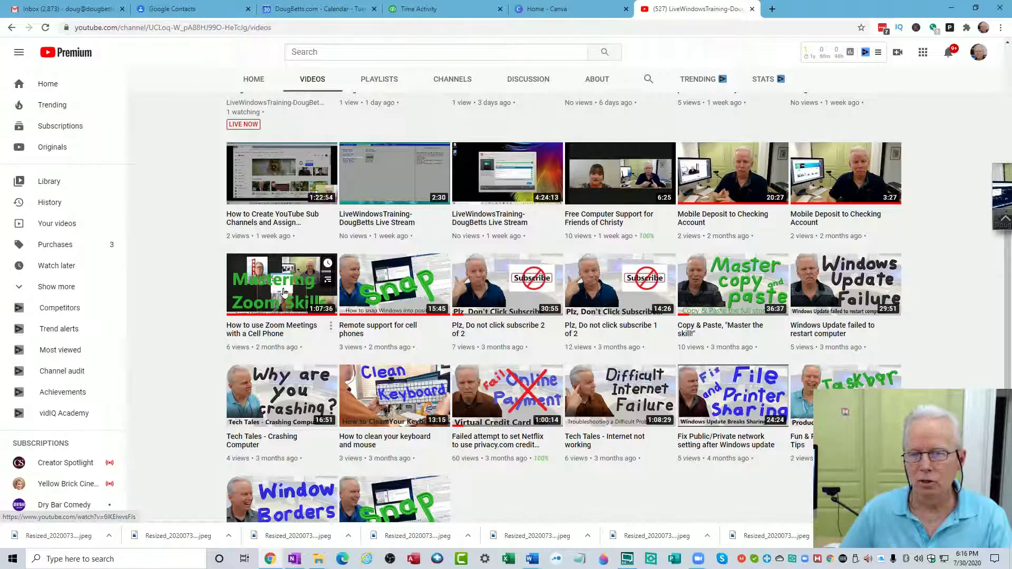
scroll(369, 264, "up", 1)
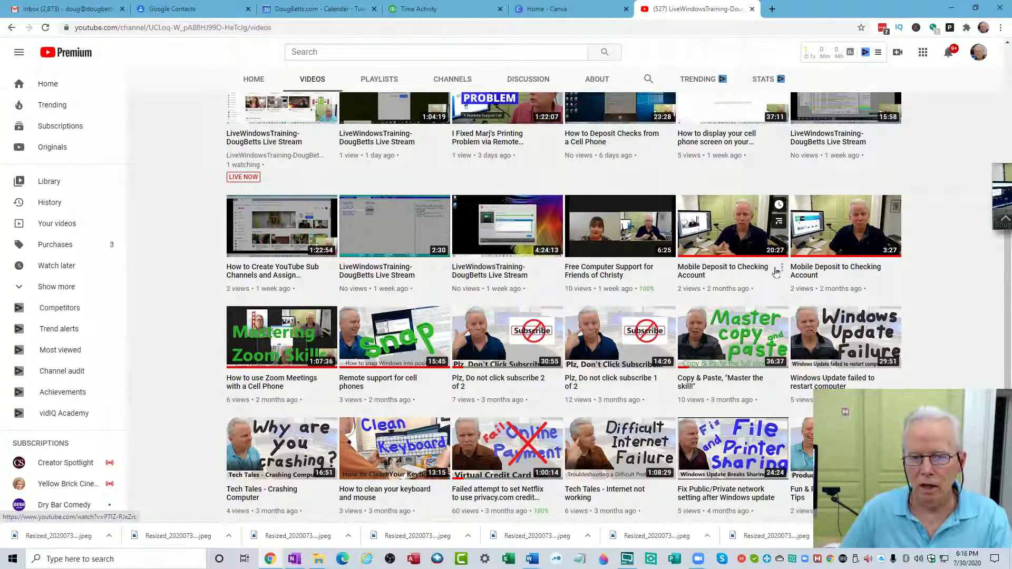
scroll(723, 254, "up", 3)
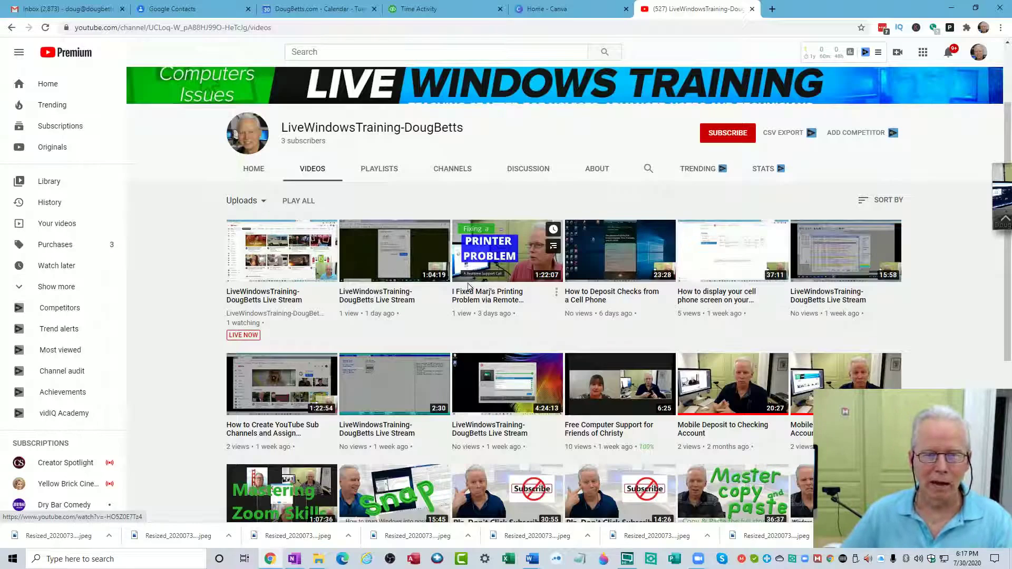
scroll(443, 288, "up", 2)
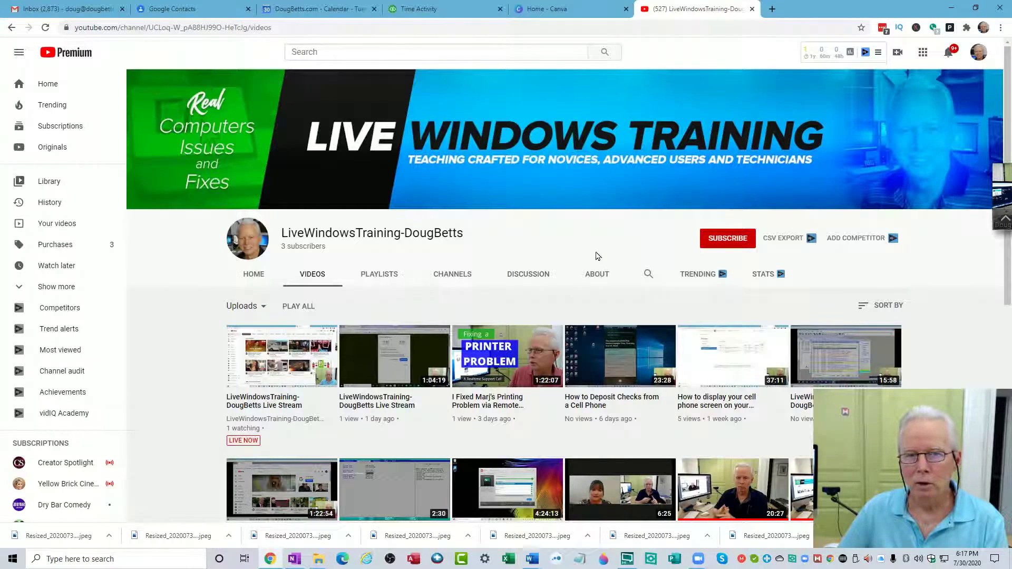
Add a new browser tab and close the one showing the Canva home page
left_click(772, 9)
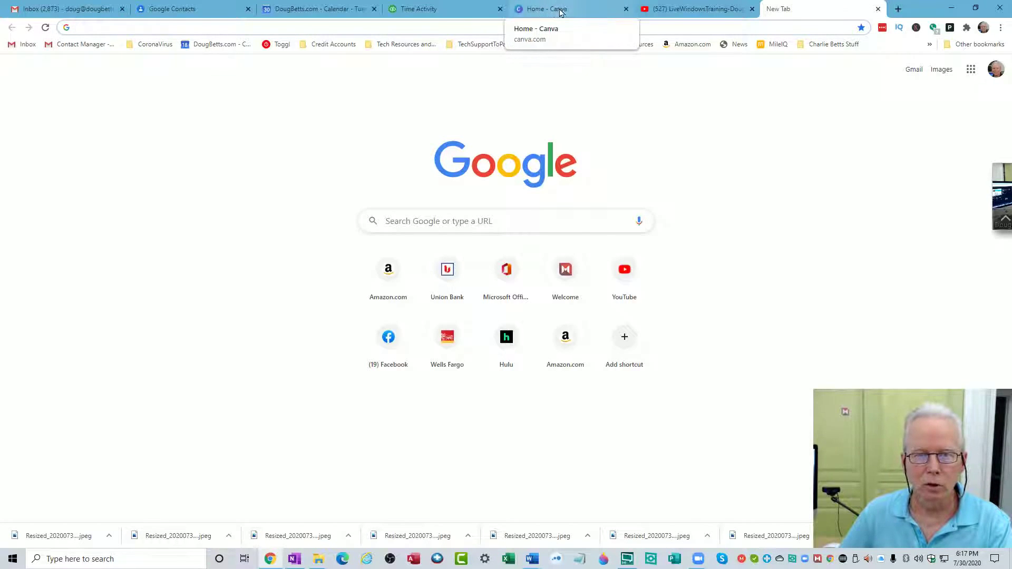
left_click(626, 9)
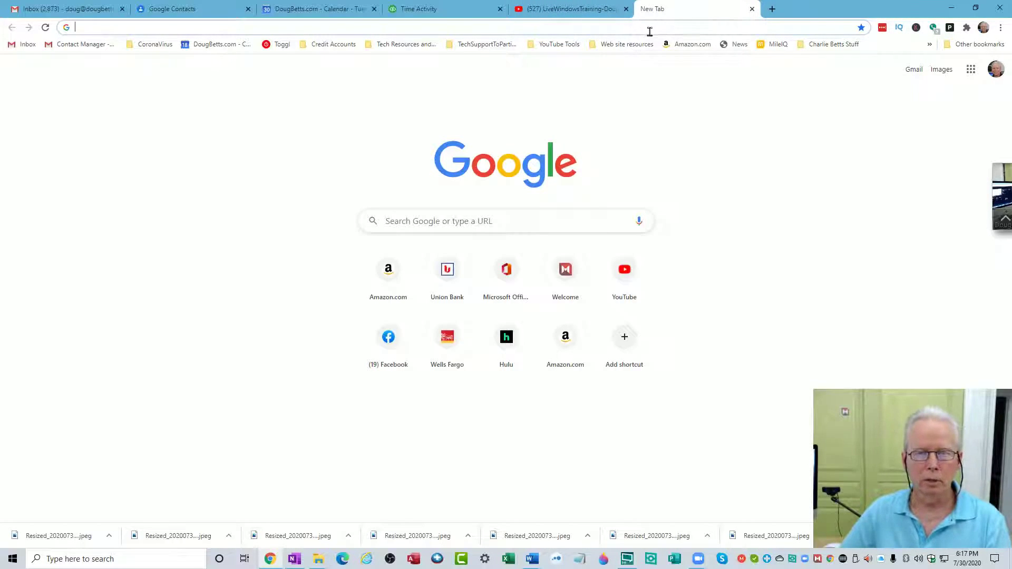
View the bookmarks in the YouTube Tools folder and the page's bookmark editor, closing both without changes
left_click(556, 46)
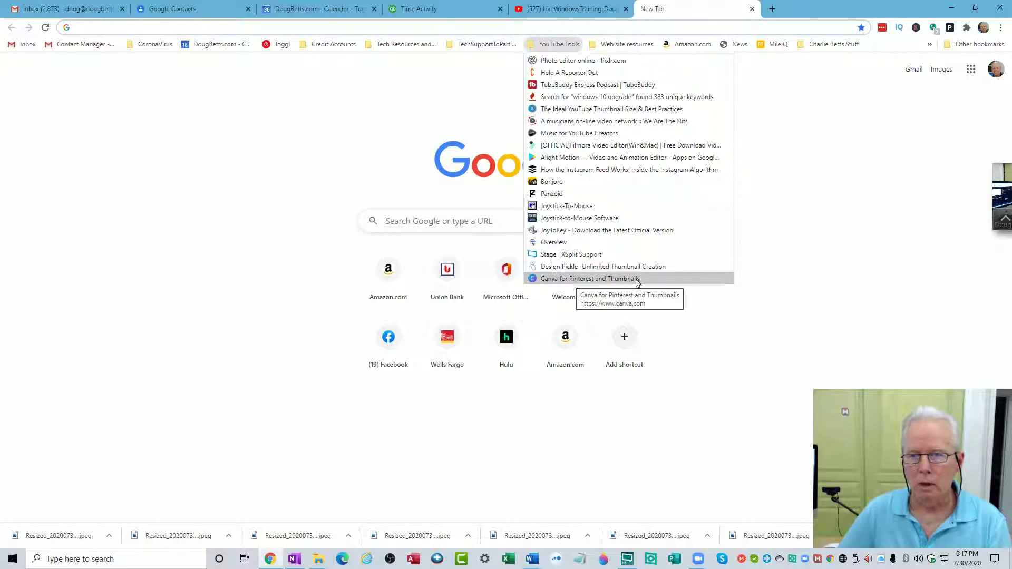
left_click(832, 225)
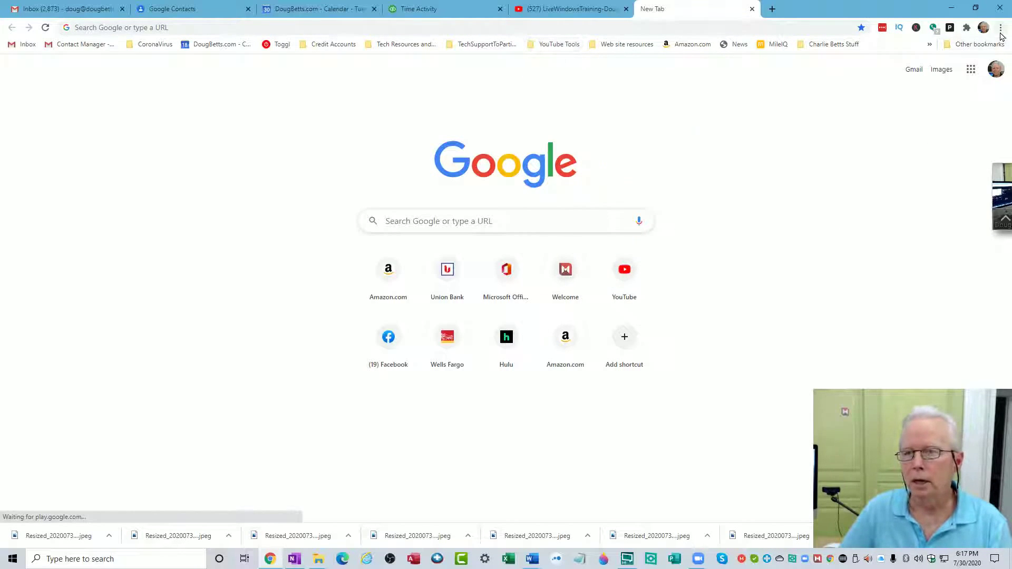
left_click(861, 29)
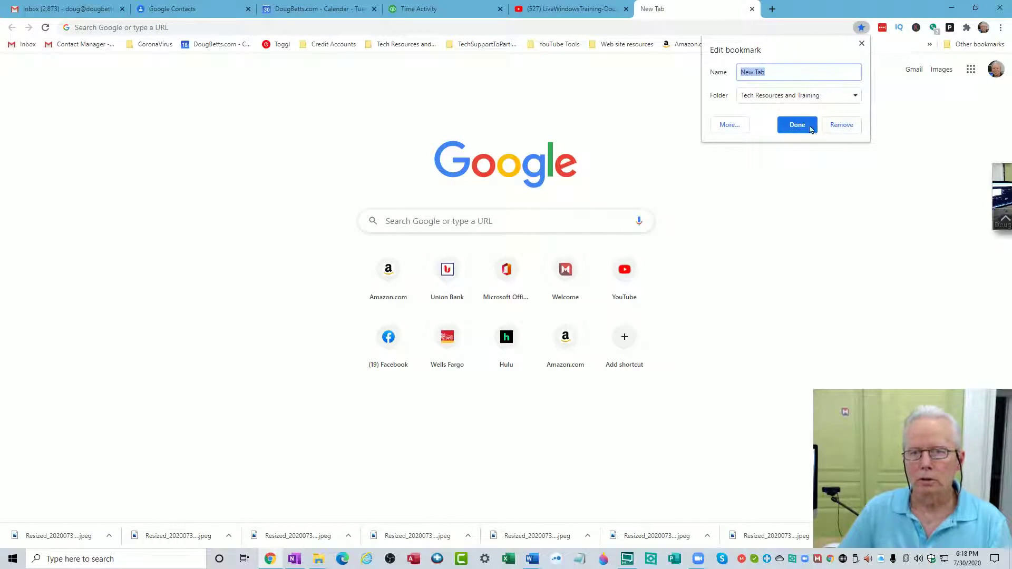
left_click(863, 44)
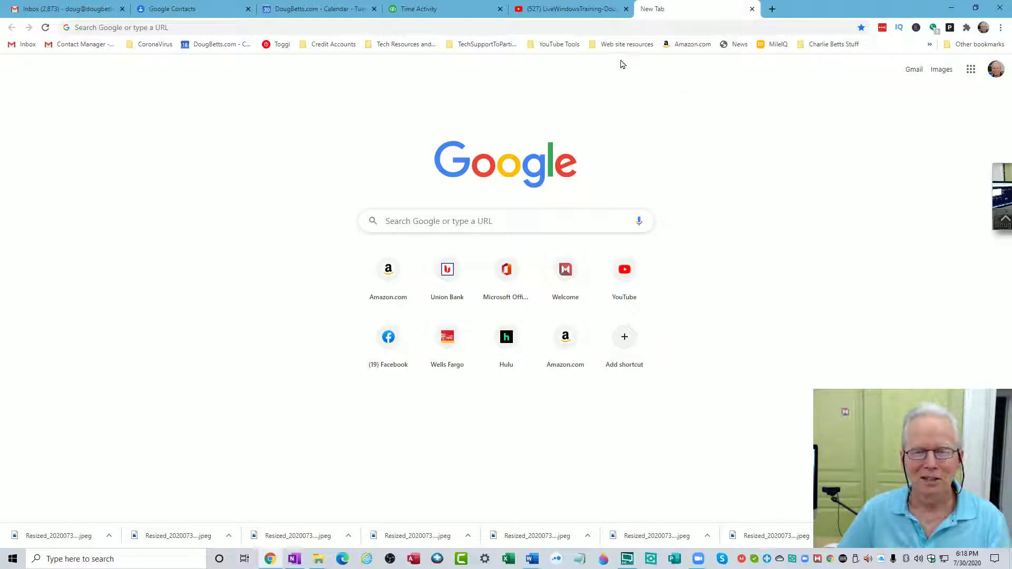
Open the Canva for Pinterest and Thumbnails bookmark from the YouTube Tools folder and view the account options
left_click(574, 45)
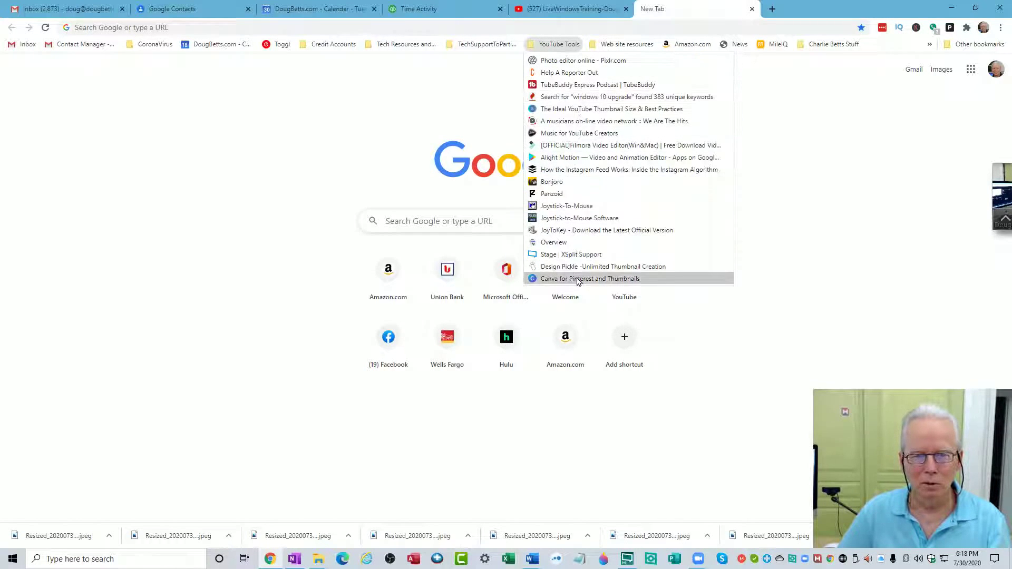
left_click(608, 280)
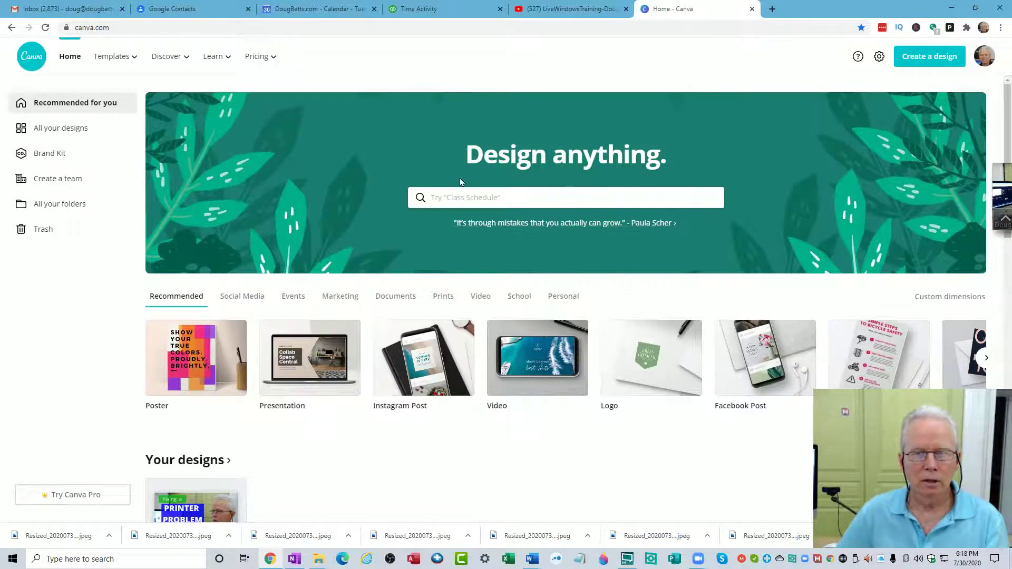
left_click(986, 59)
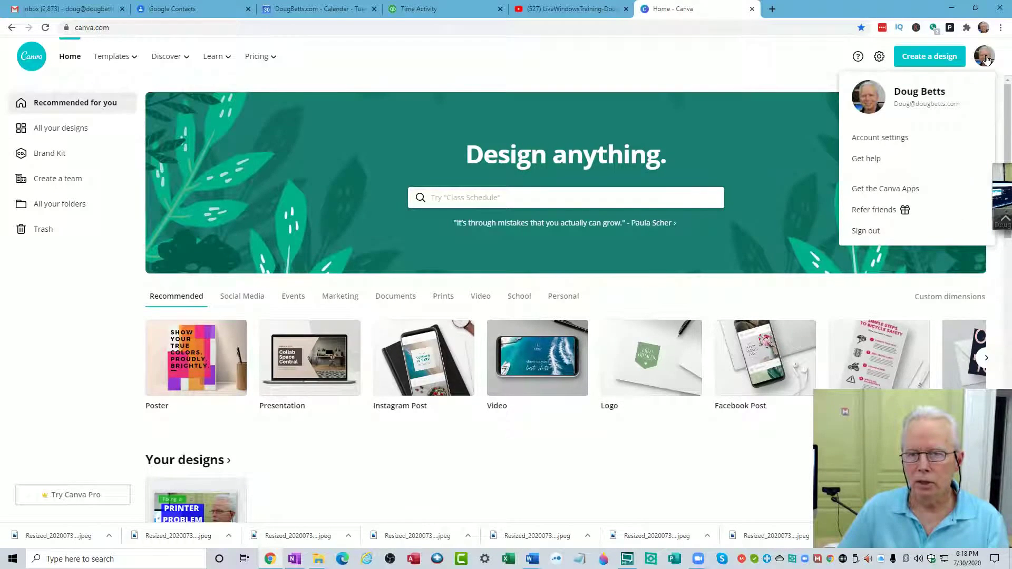
left_click(765, 60)
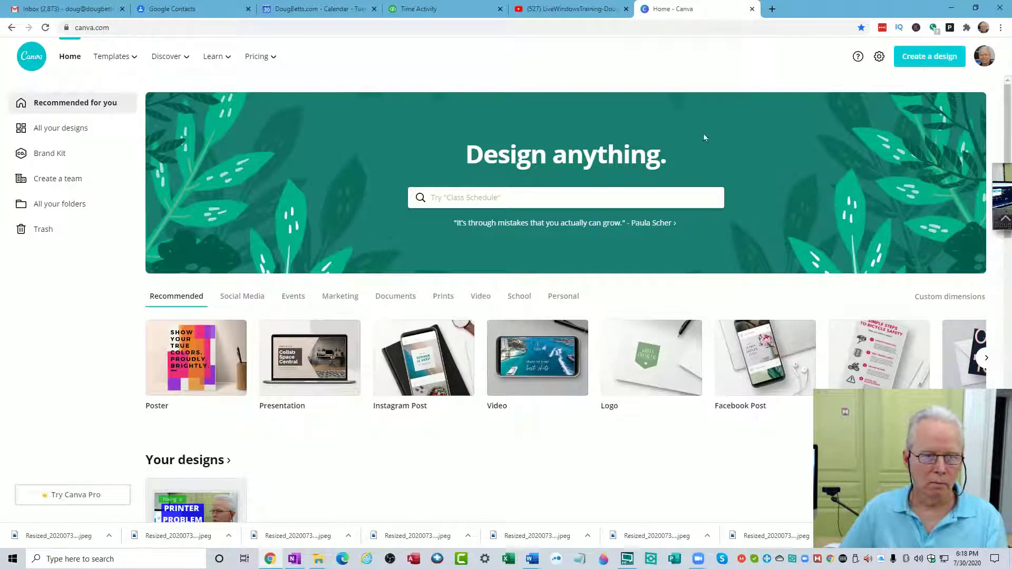
Make a copy of the FIXING A PRINTER PROBLEM design under Your designs
scroll(372, 302, "down", 3)
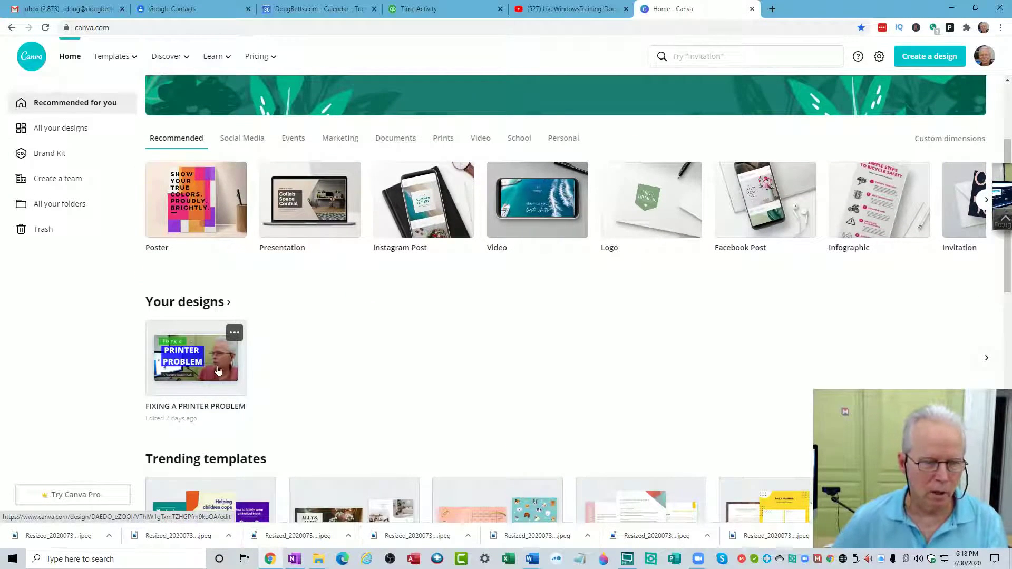
left_click(234, 334)
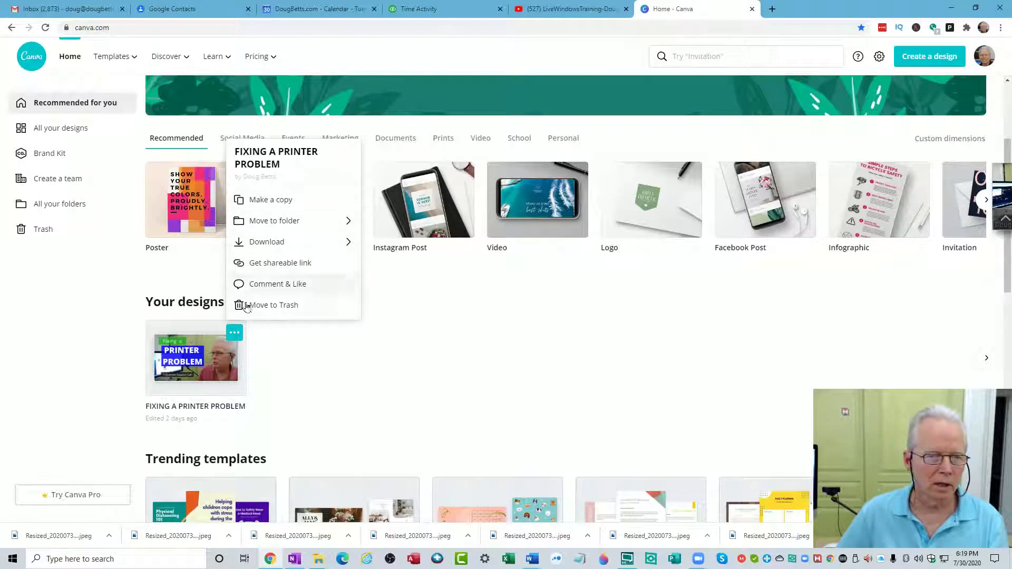
left_click(274, 206)
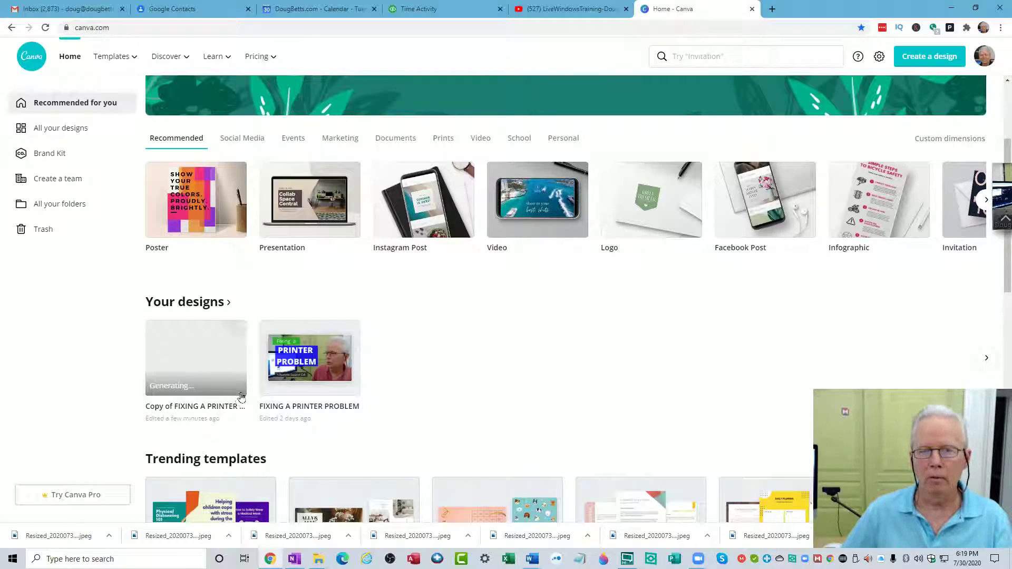
Look at the channel's videos on YouTube, and rename the copied Canva design as Exploring YouTube Likes List
left_click(562, 14)
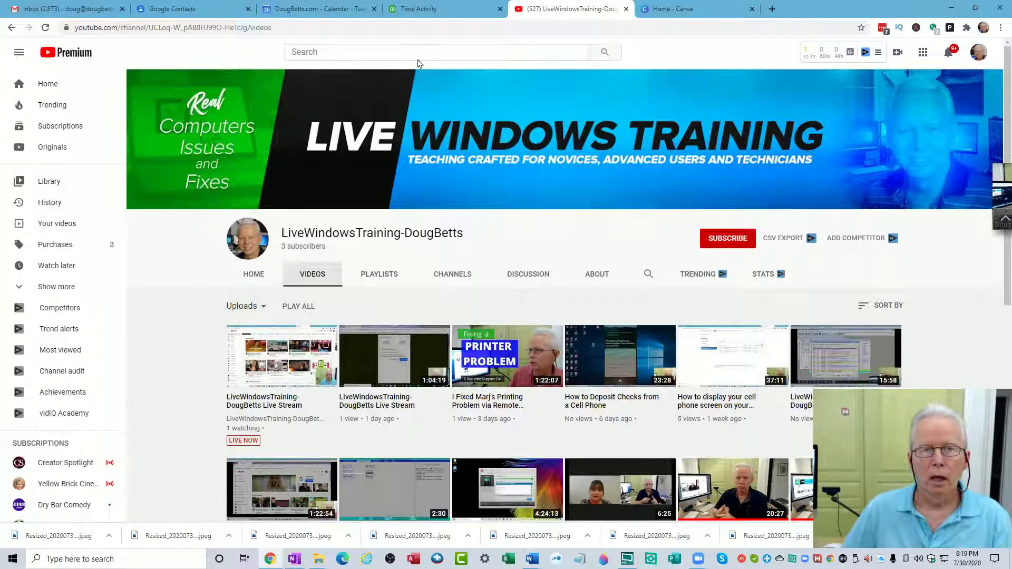
left_click(672, 15)
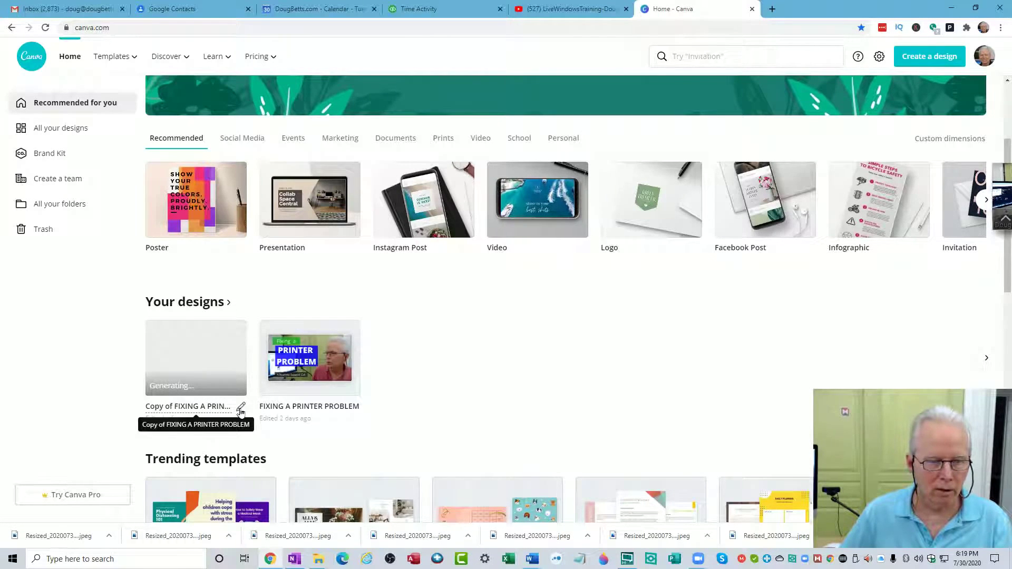
left_click(241, 411)
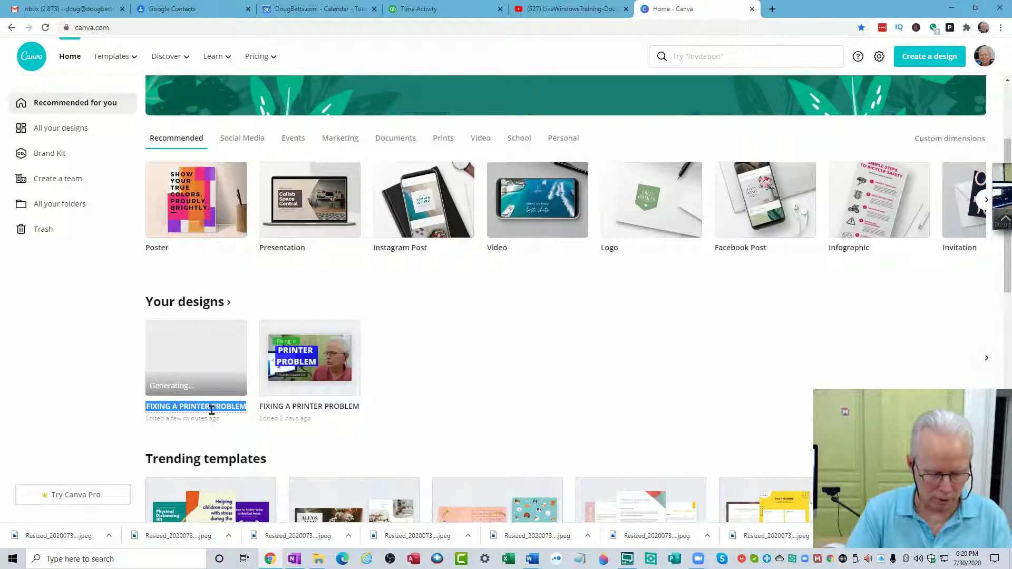
type("Exploring YouTube Likes List")
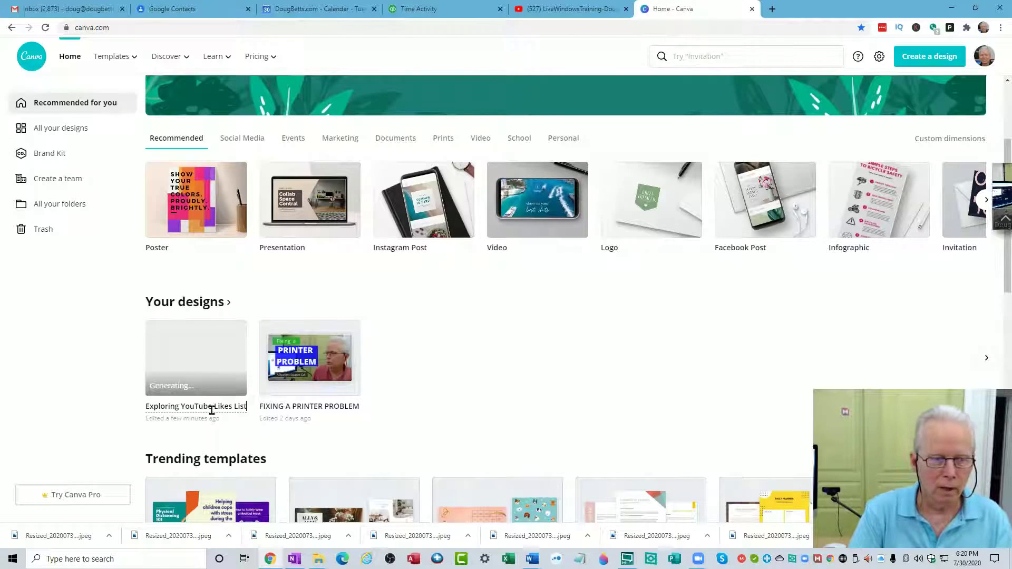
key("Return")
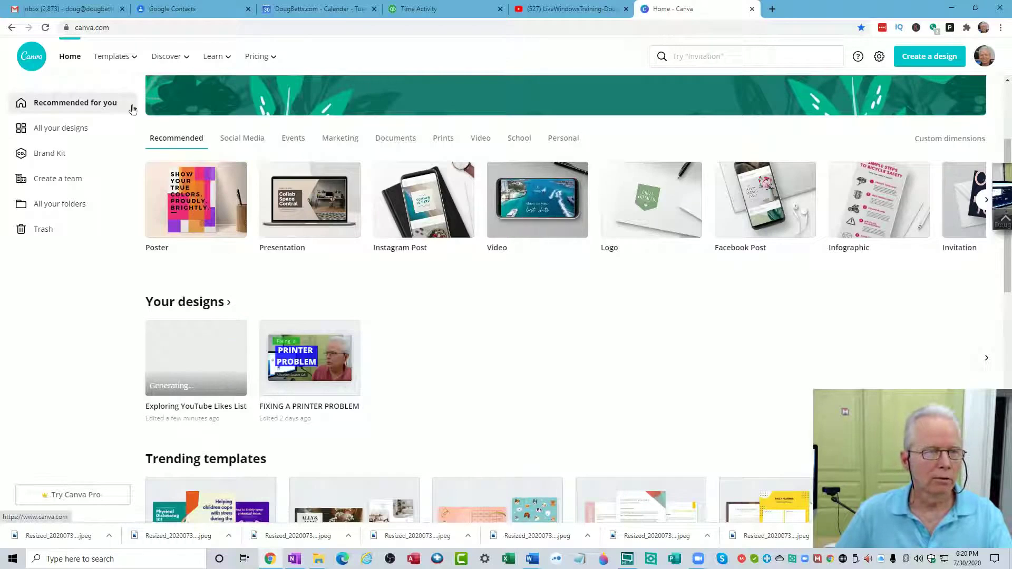
Reload the Canva home page and open the Exploring YouTube Likes List design for editing
left_click(46, 29)
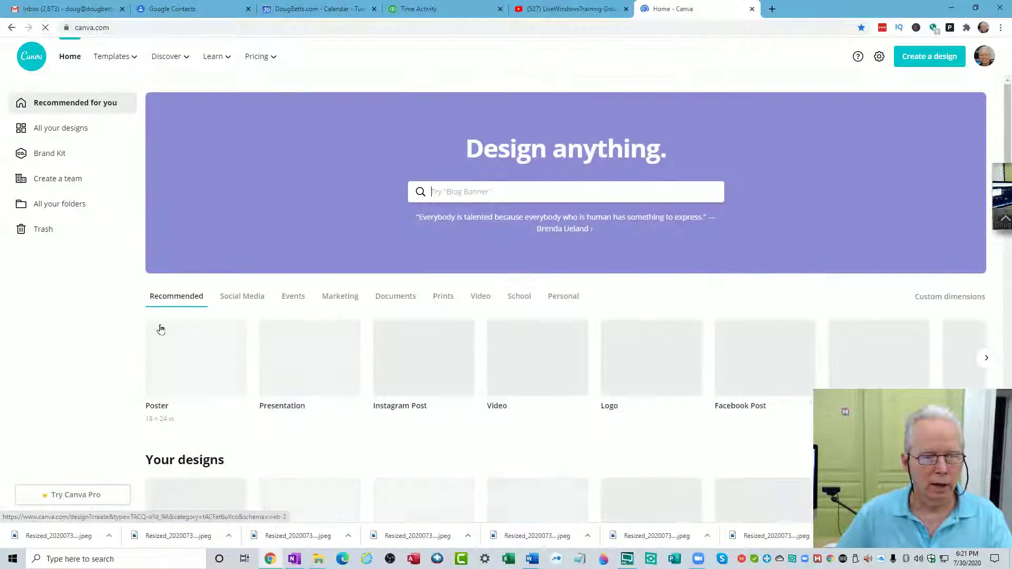
scroll(203, 407, "down", 3)
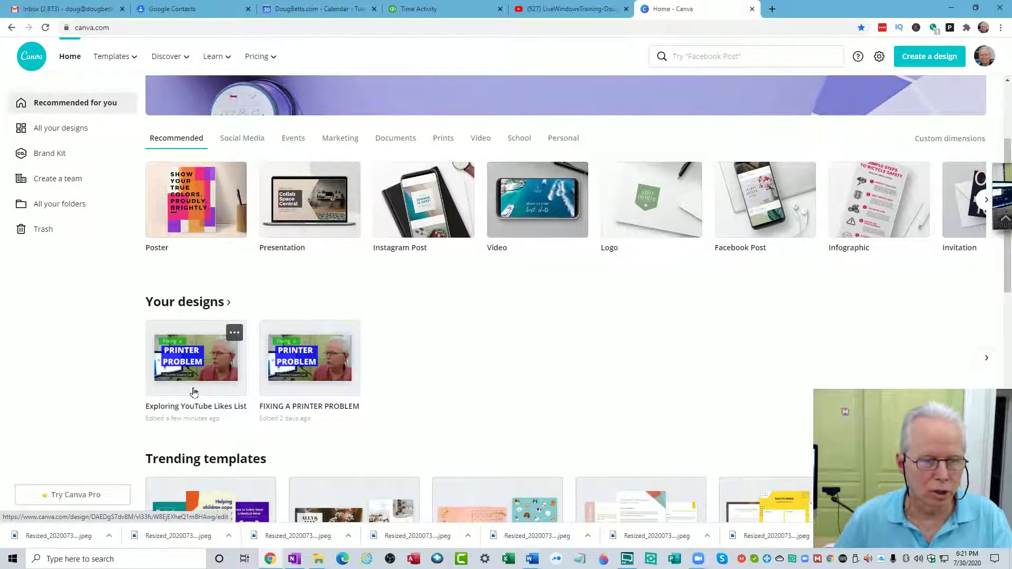
scroll(194, 391, "down", 1)
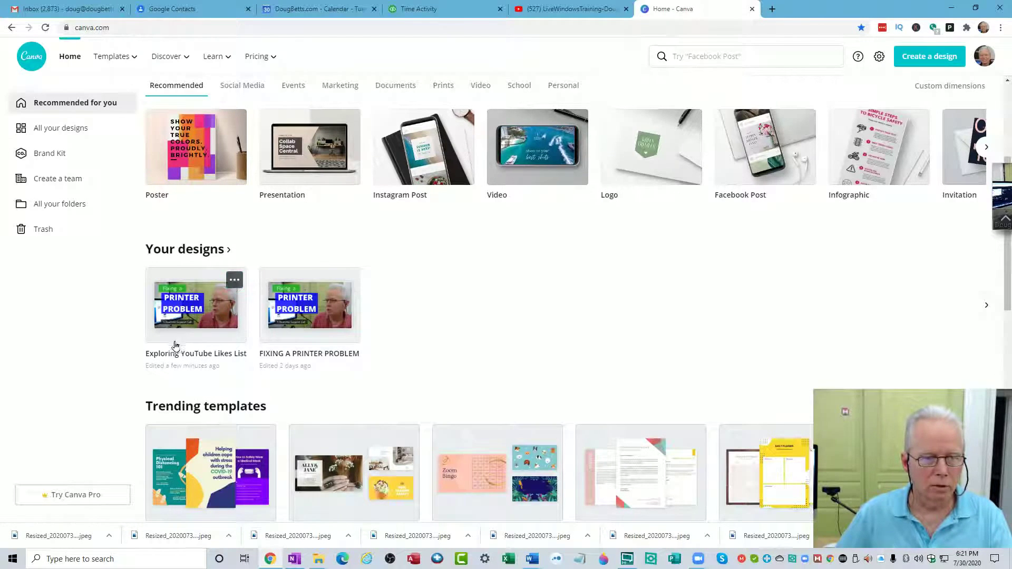
left_click(235, 282)
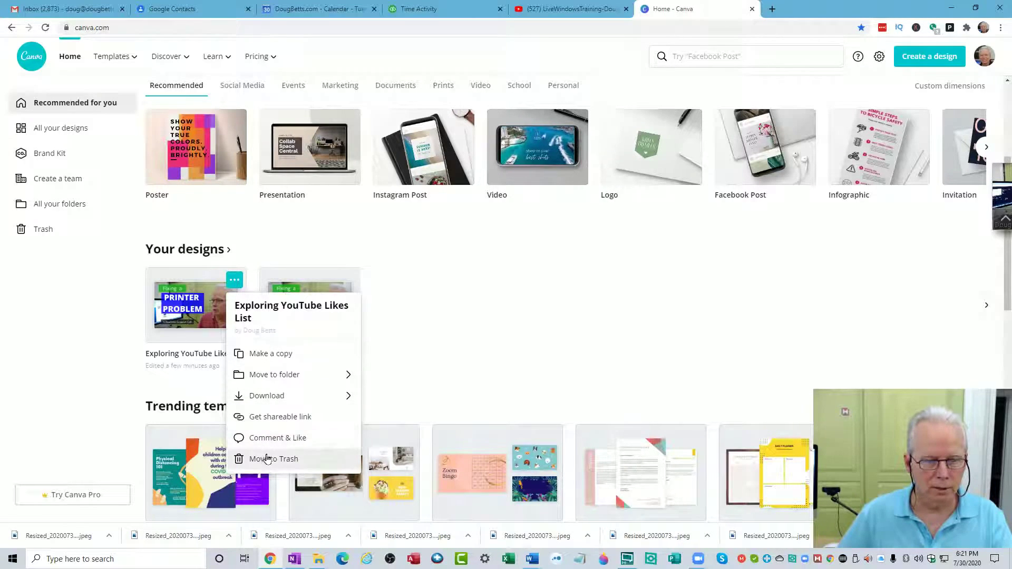
left_click(451, 302)
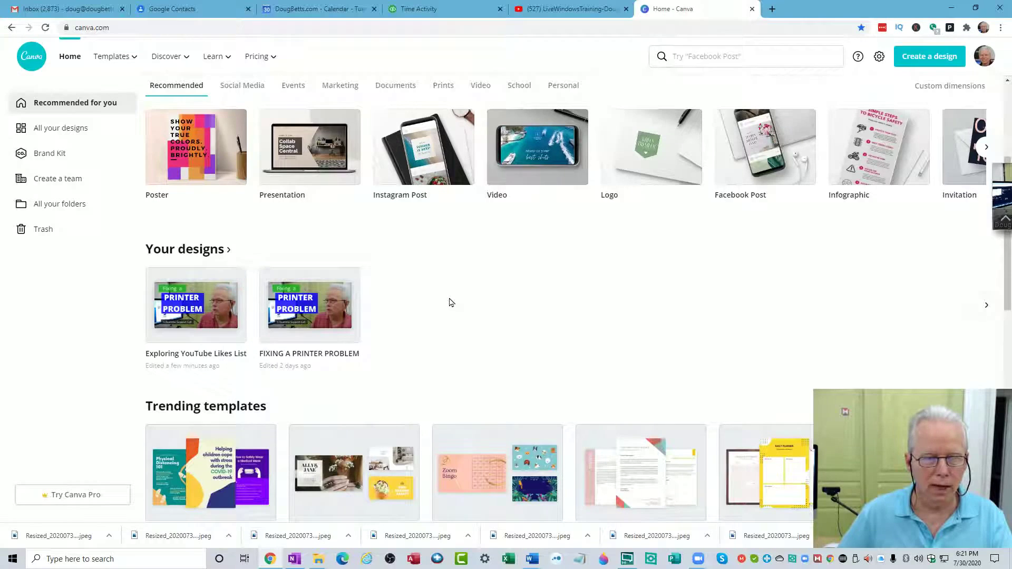
left_click(197, 308)
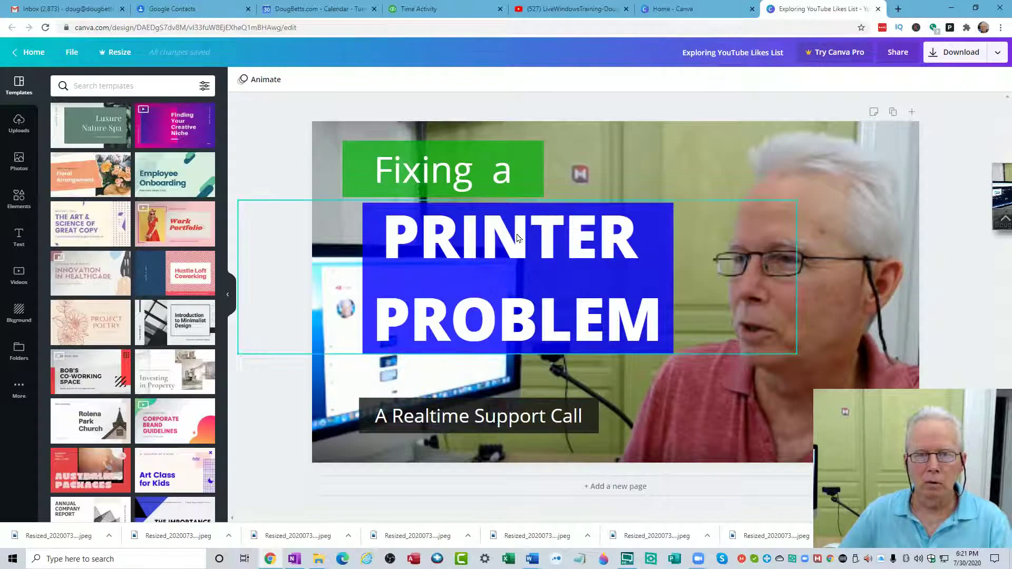
View the YouTube channel's videos and the Canva home page, and return to the opened design
left_click(572, 9)
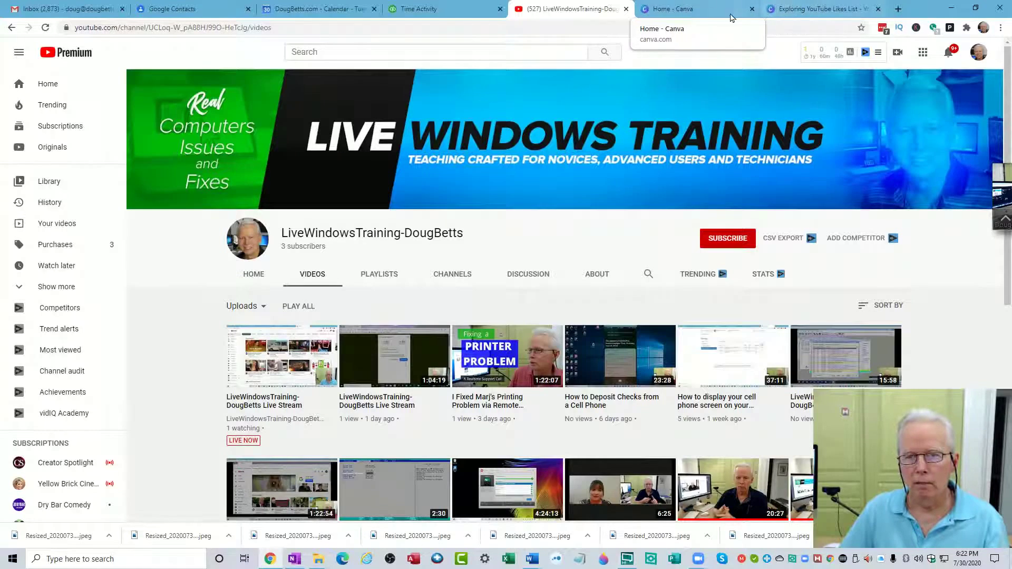
left_click(815, 17)
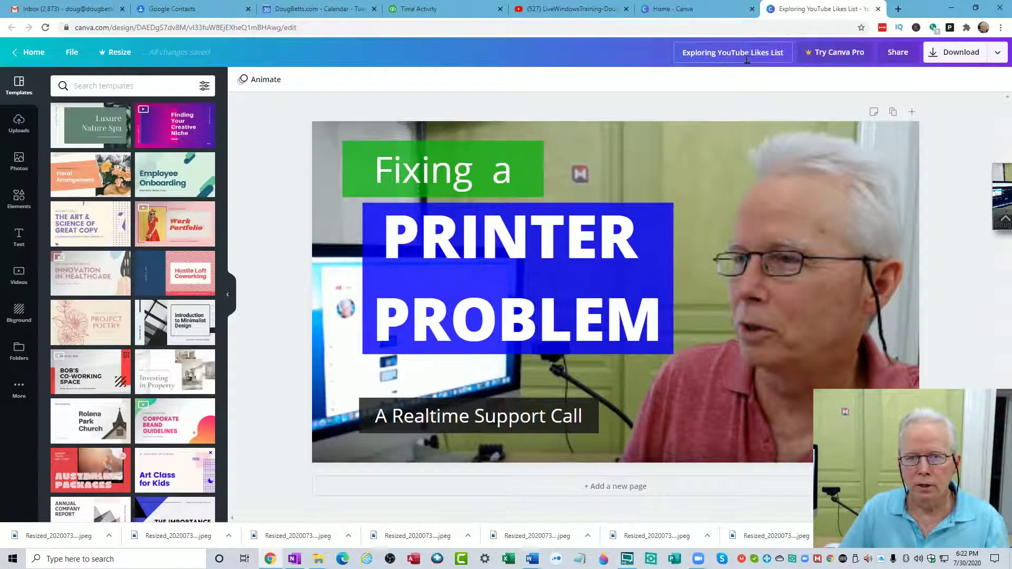
left_click(699, 17)
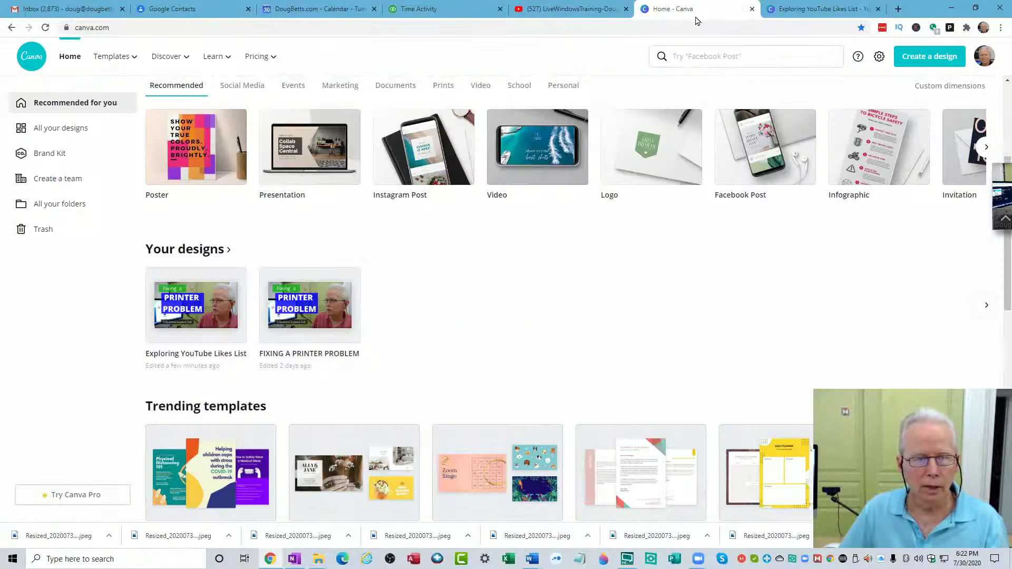
left_click(814, 10)
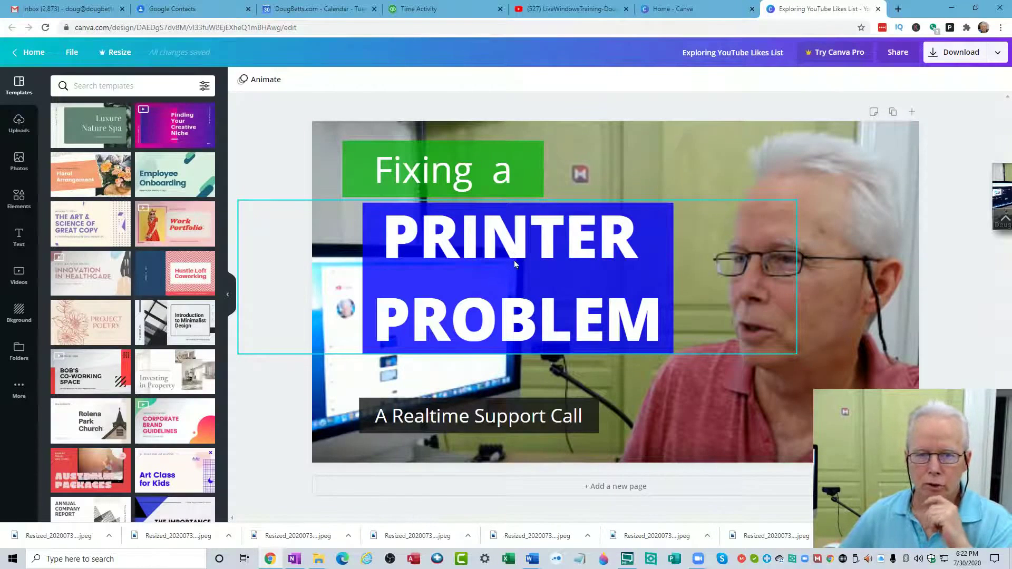
Check the design's separate text groups and caption, and delete the background photo from the thumbnail
left_click(518, 161)
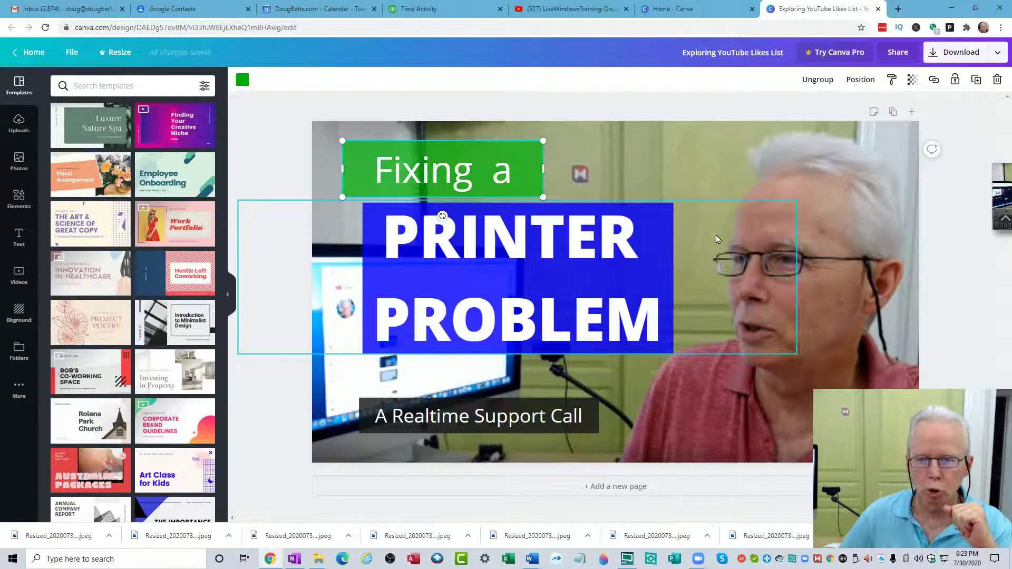
left_click(858, 249)
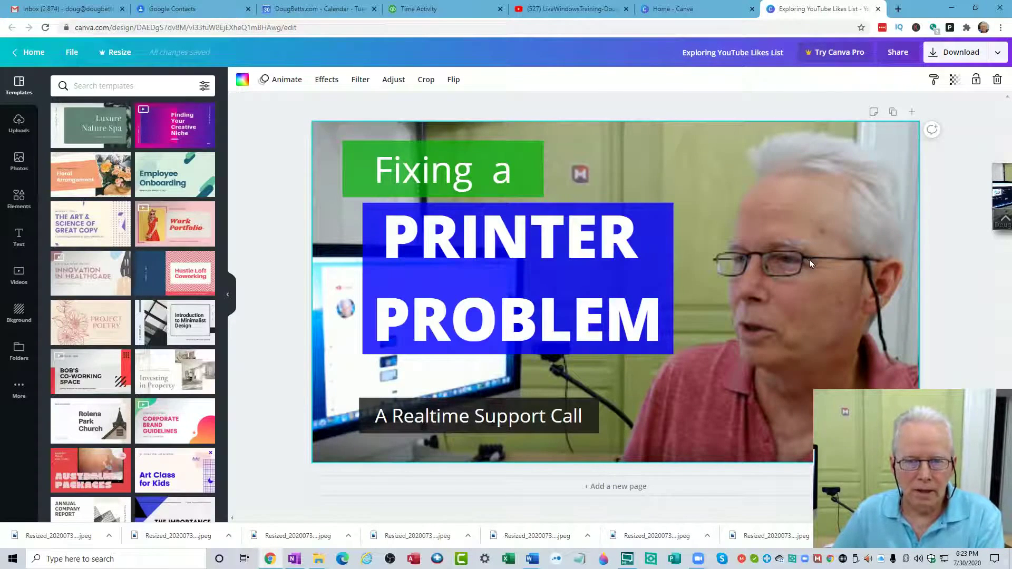
left_click(656, 276)
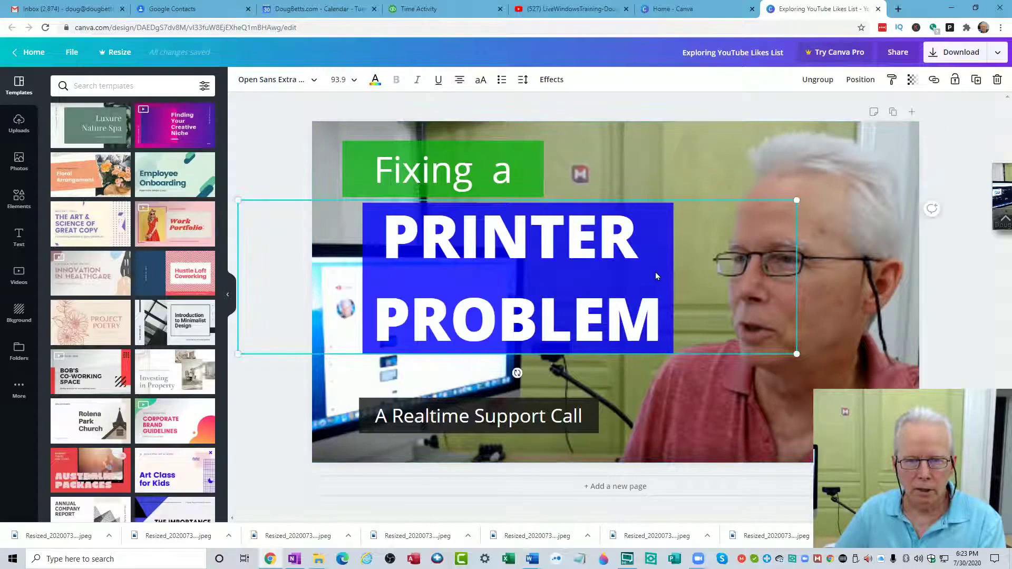
left_click(524, 176)
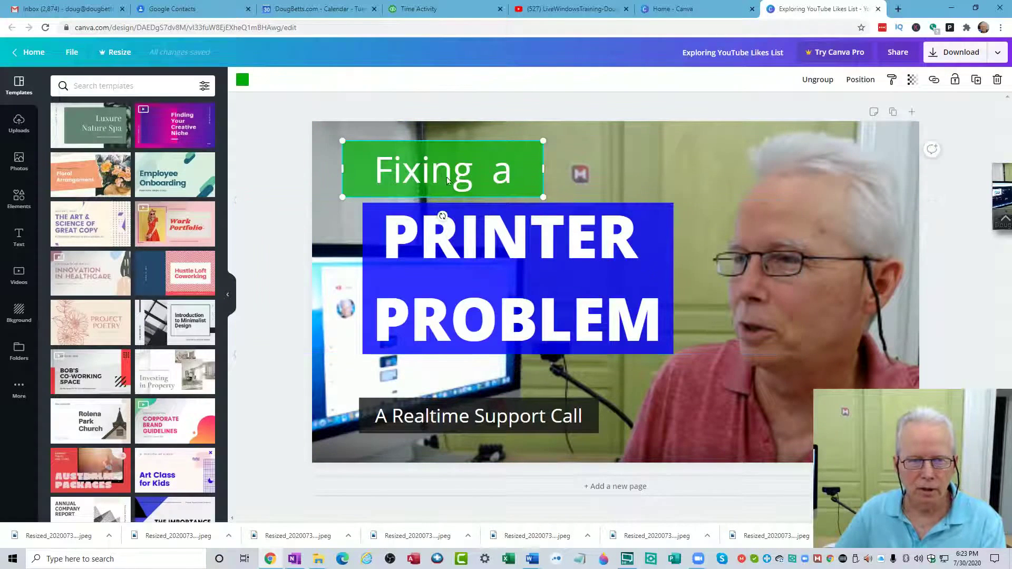
left_click(670, 249)
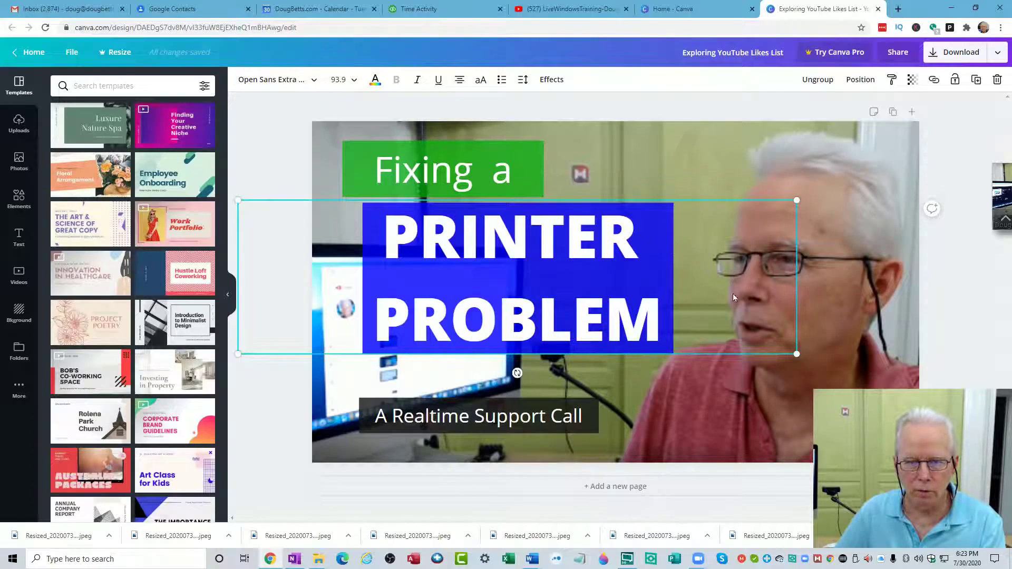
left_click(568, 419)
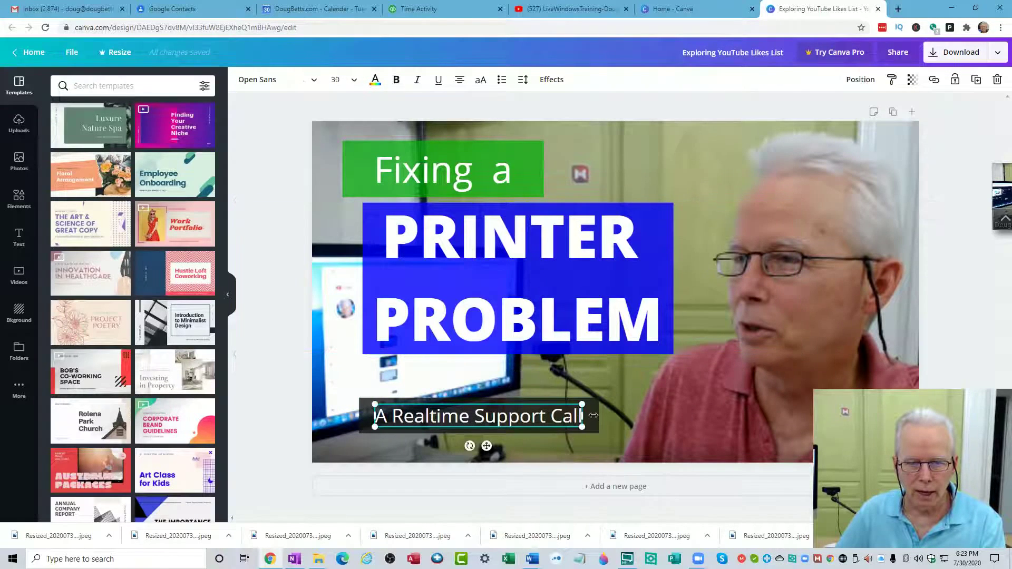
left_click(655, 375)
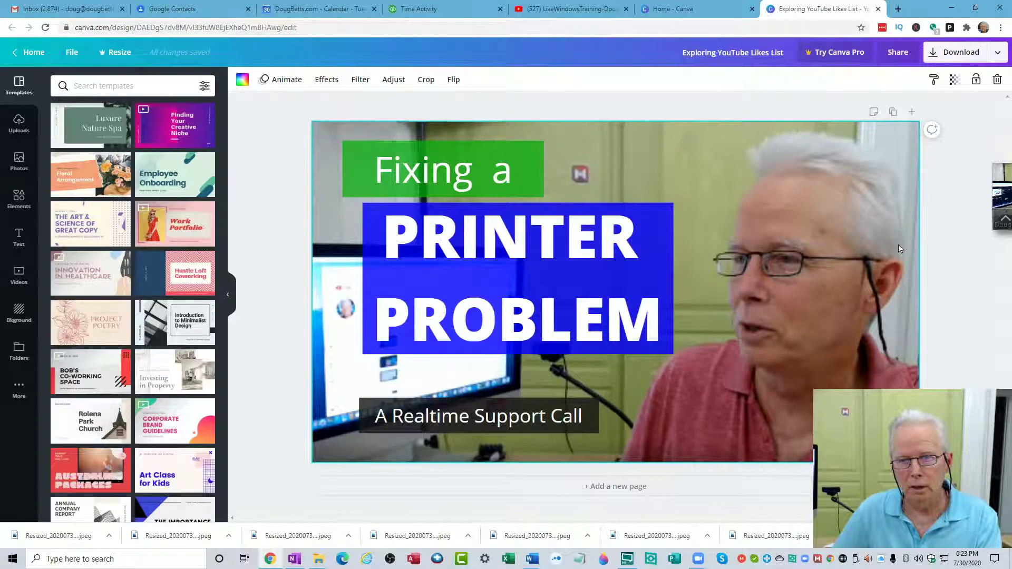
key("Delete")
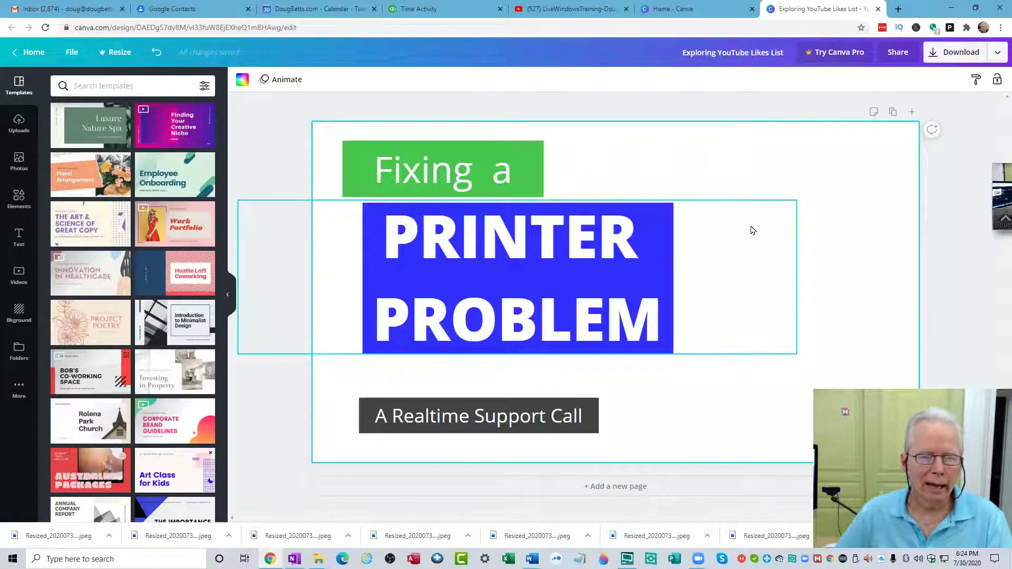
Replace the green banner's text with "Lead in phrase" and widen the banner group
left_click(527, 177)
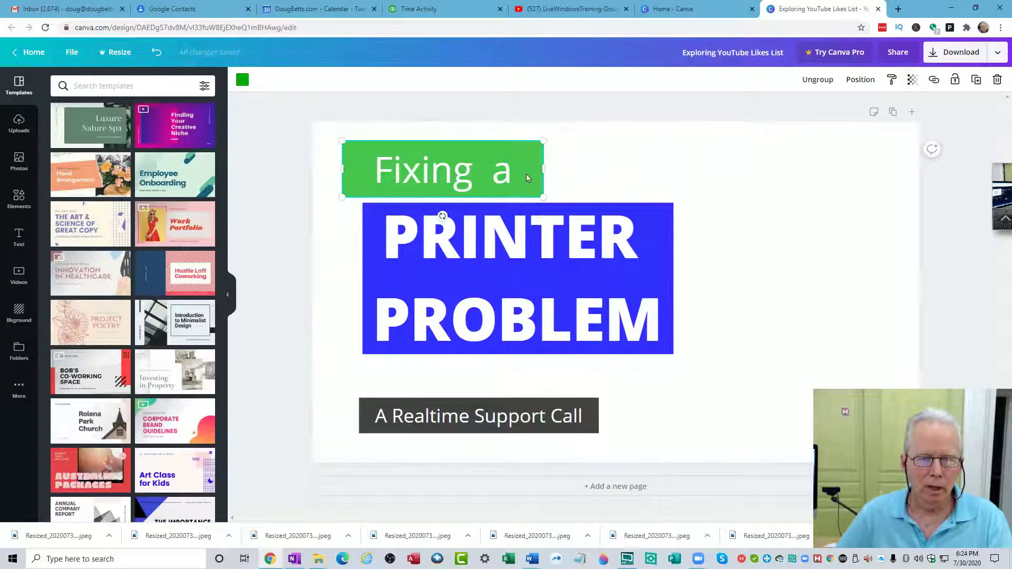
left_click(499, 178)
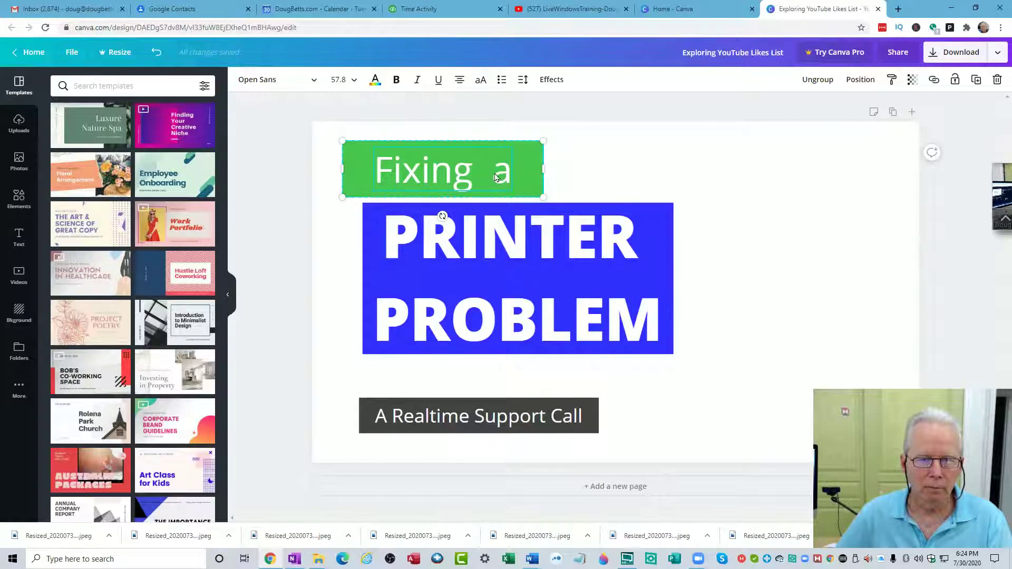
left_click(428, 174)
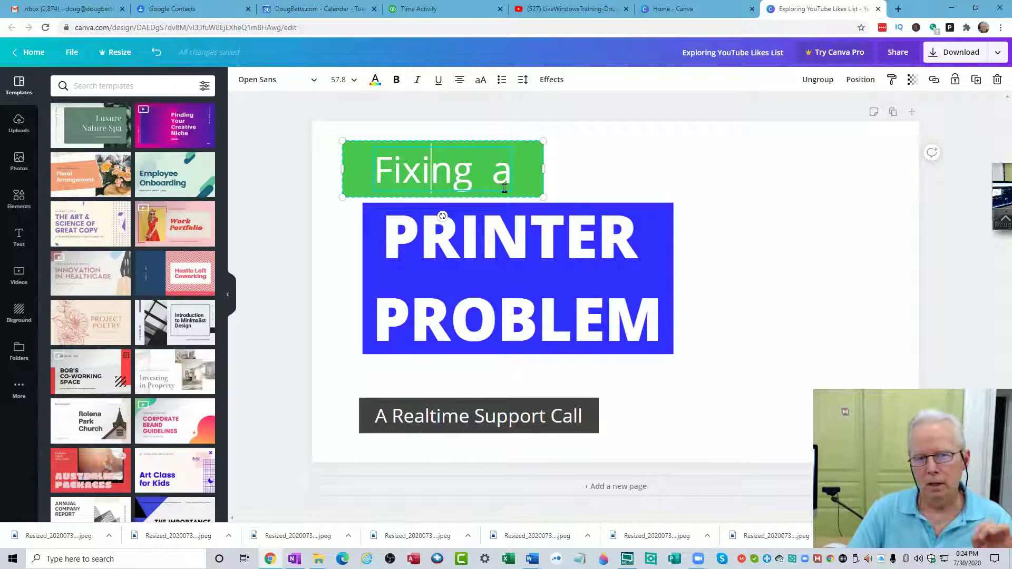
key("Left")
key("Left")
key("Left")
key("Left")
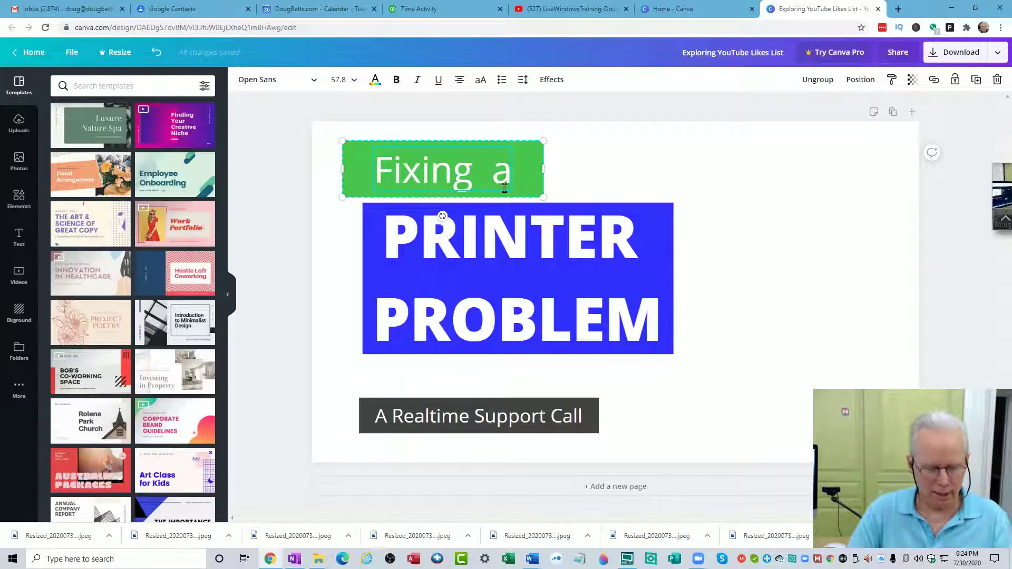
key("shift+Right")
key("shift+Right")
key("shift+Right")
key("shift+Right")
key("shift+Right")
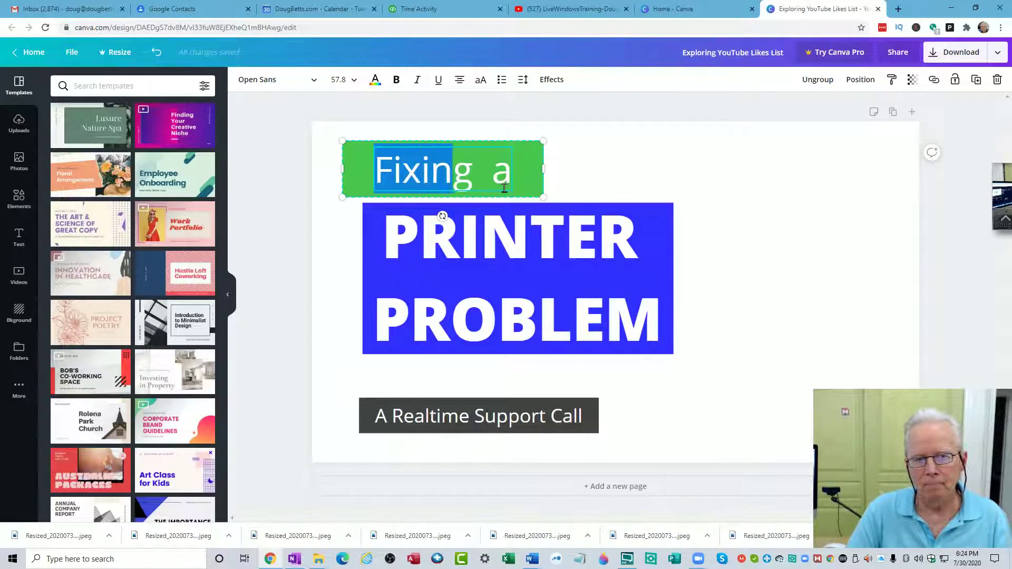
key("shift+Right")
key("shift+Right")
key("shift+Right")
key("shift+Right")
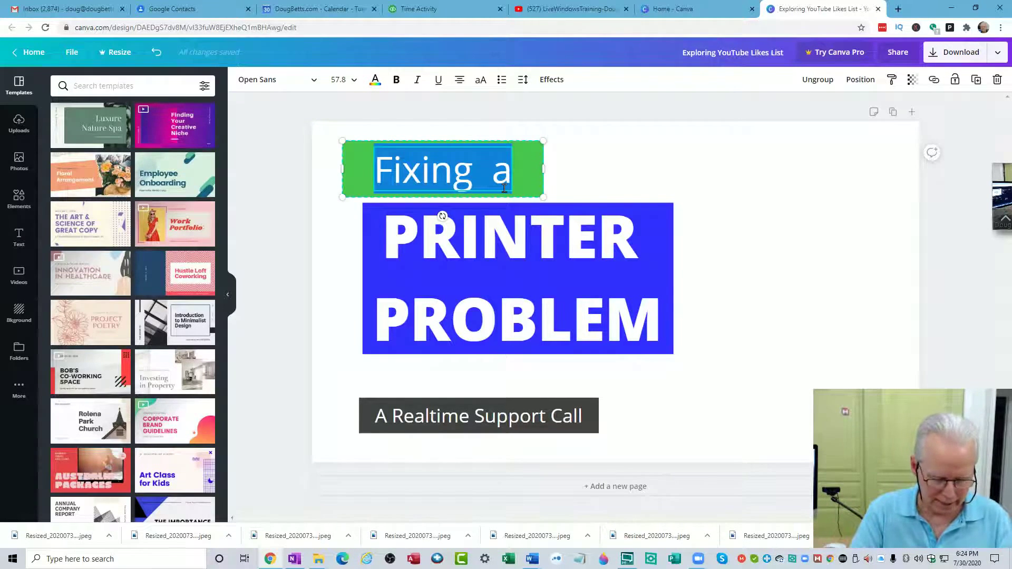
type("Lead in")
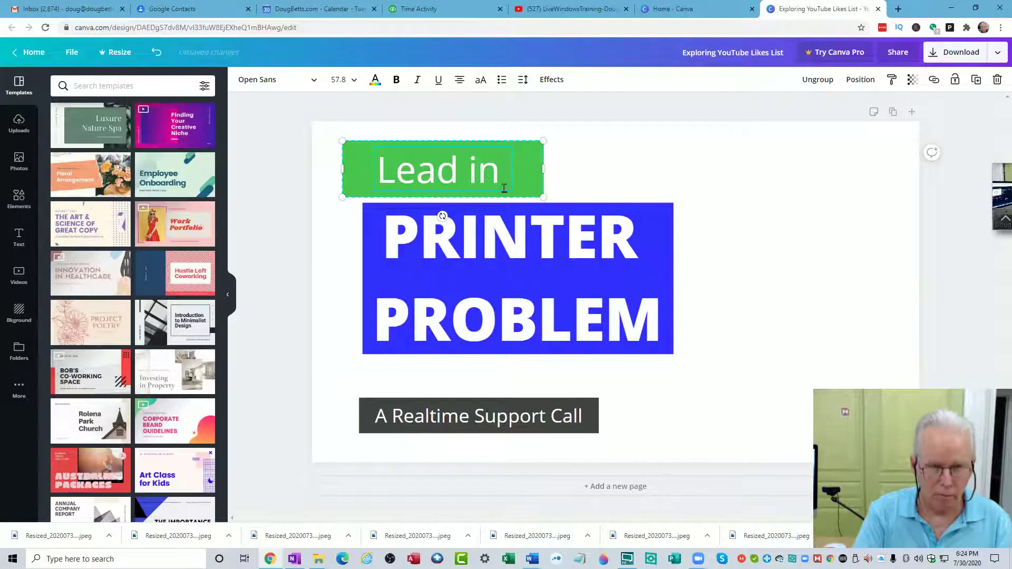
type(" phrase")
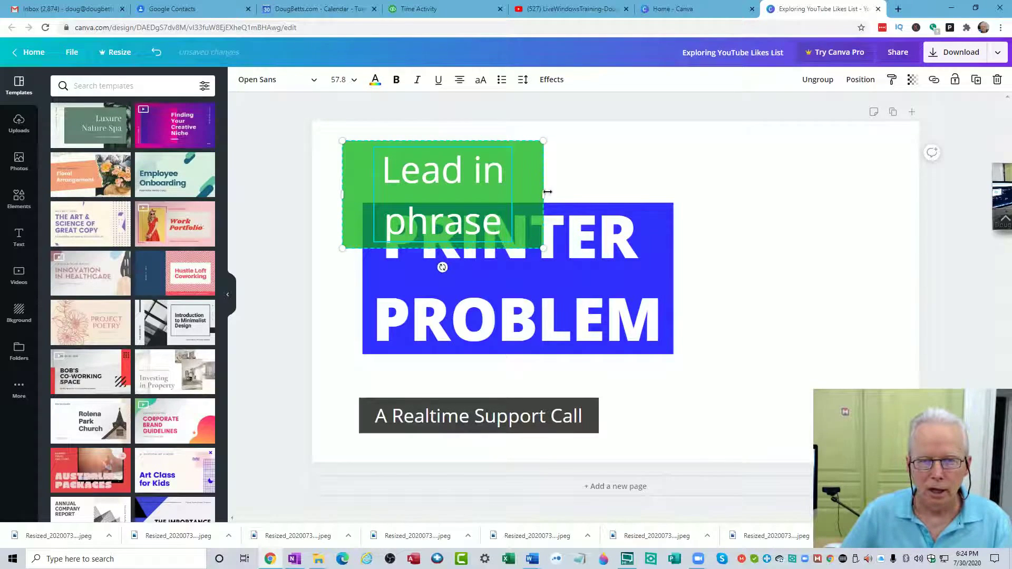
left_click_drag(545, 195, 654, 194)
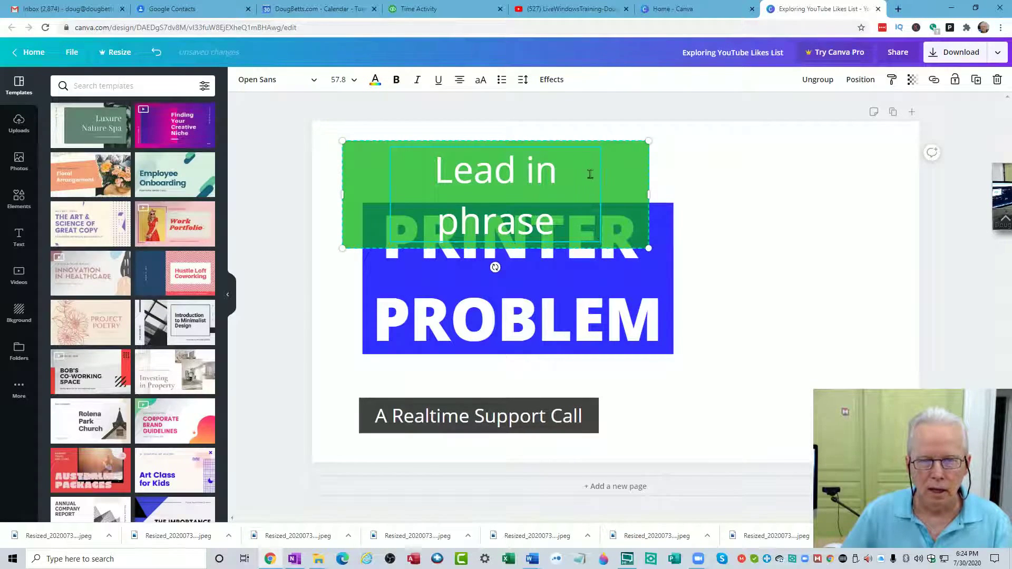
left_click(600, 154)
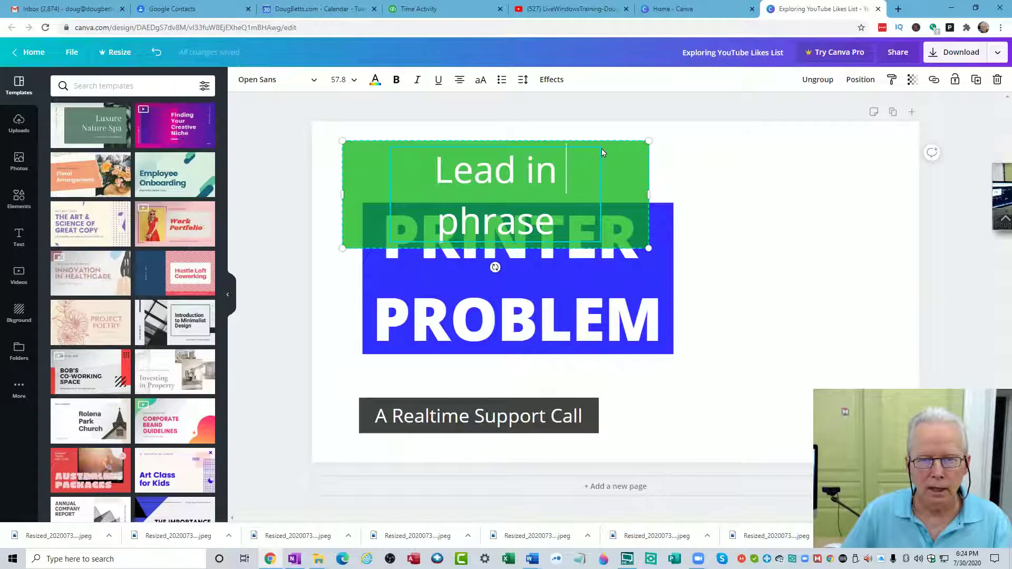
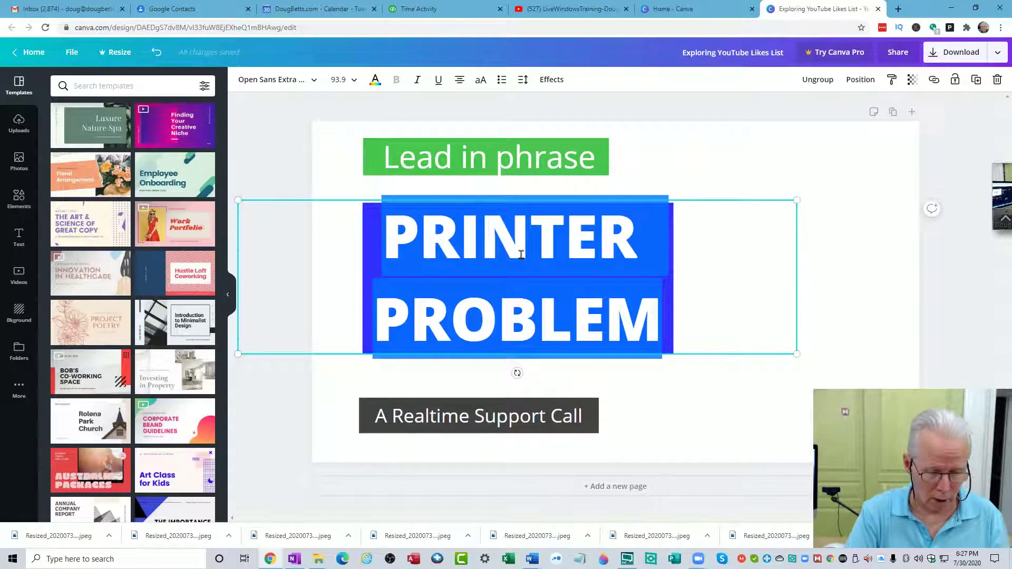
Replace the blue block's headline with "Main Text", breaking it so each word sits on its own line
type("Ma")
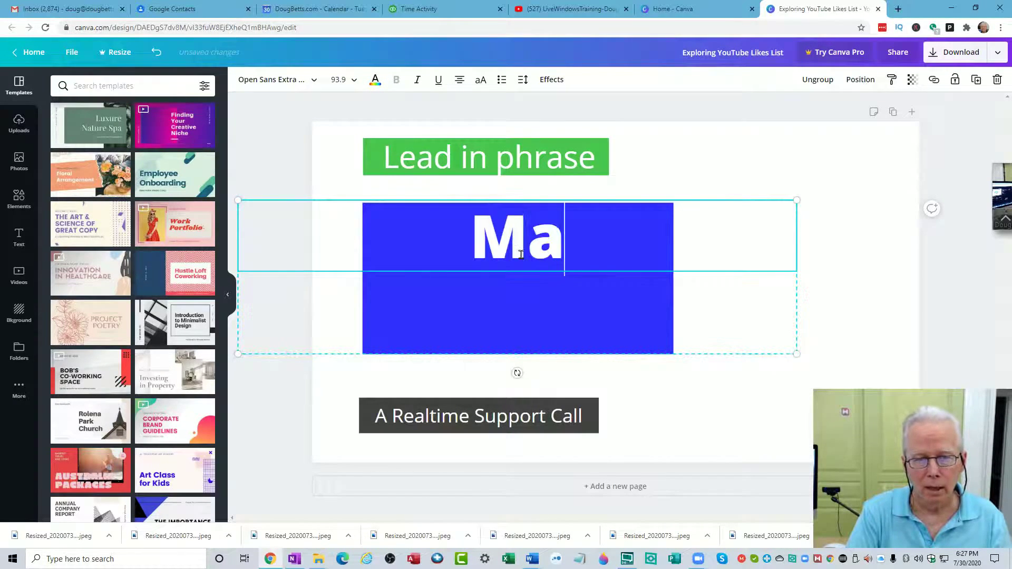
type("in Text")
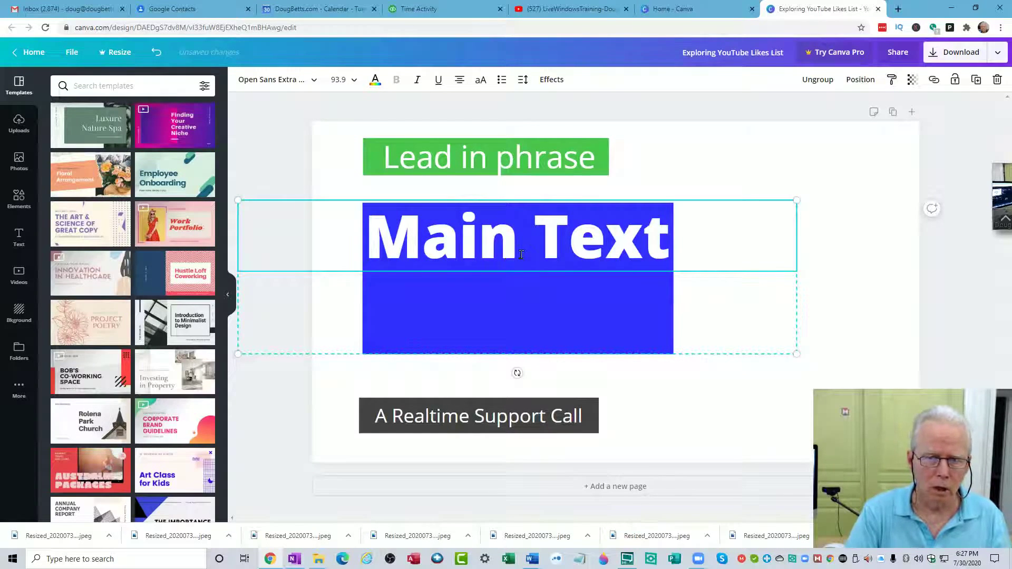
key("Left")
key("Left")
key("Left")
key("Left")
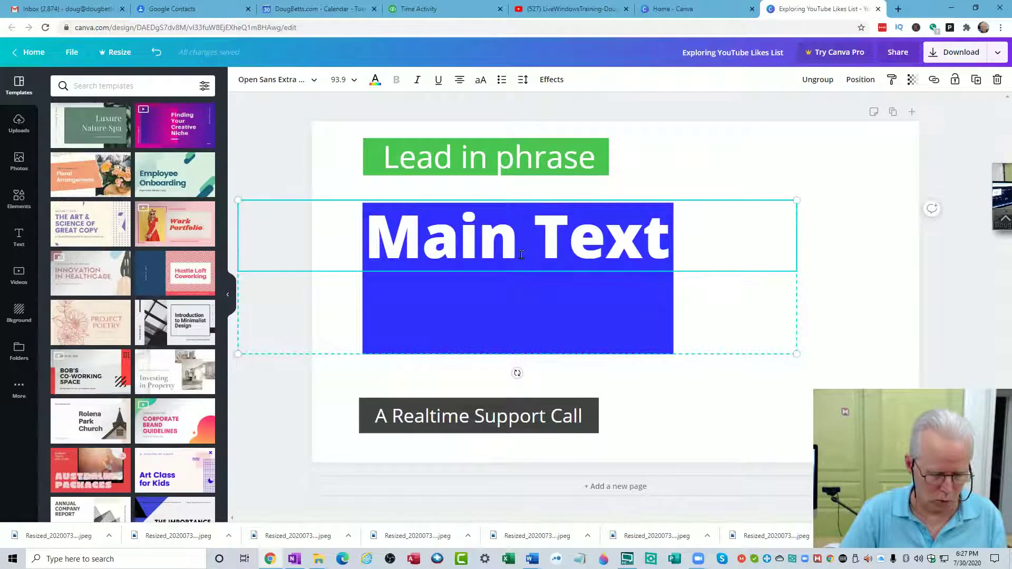
key("Right")
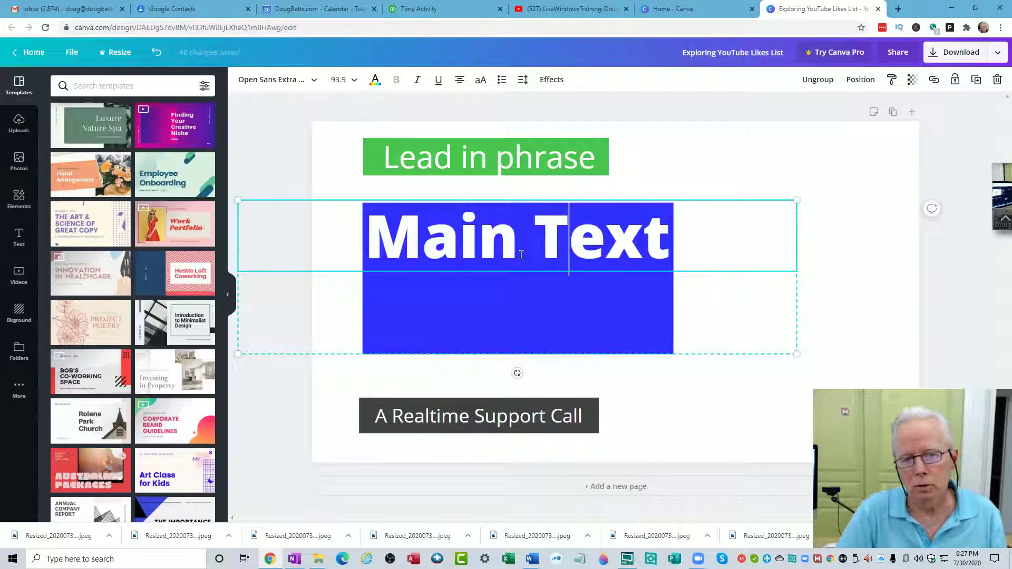
key("Left")
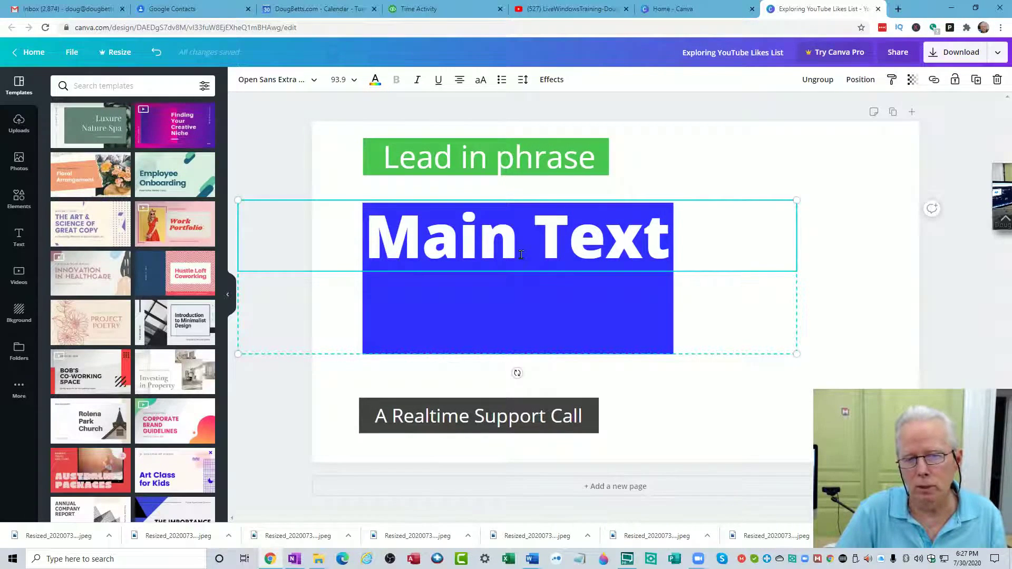
key("Return")
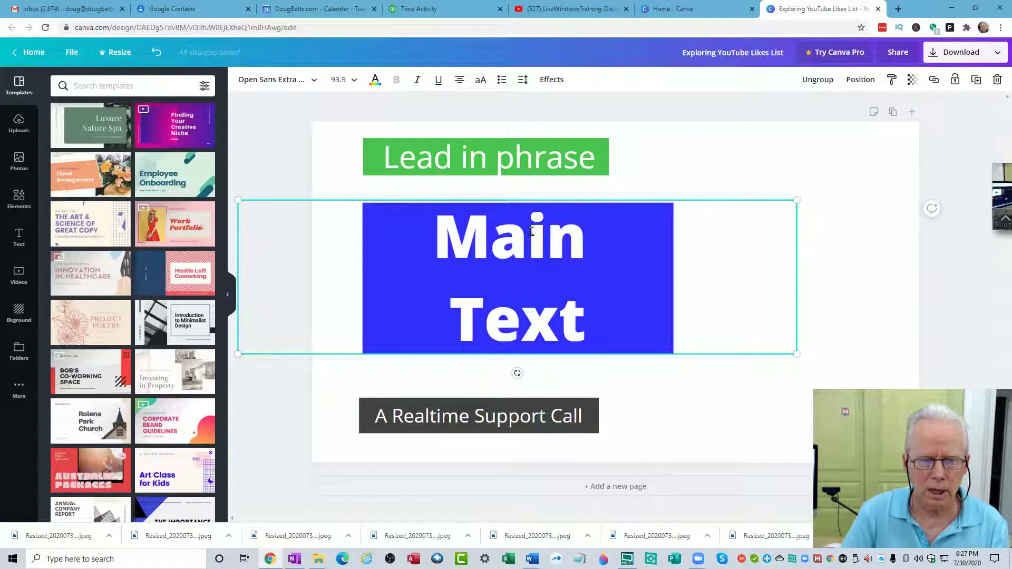
key("BackSpace")
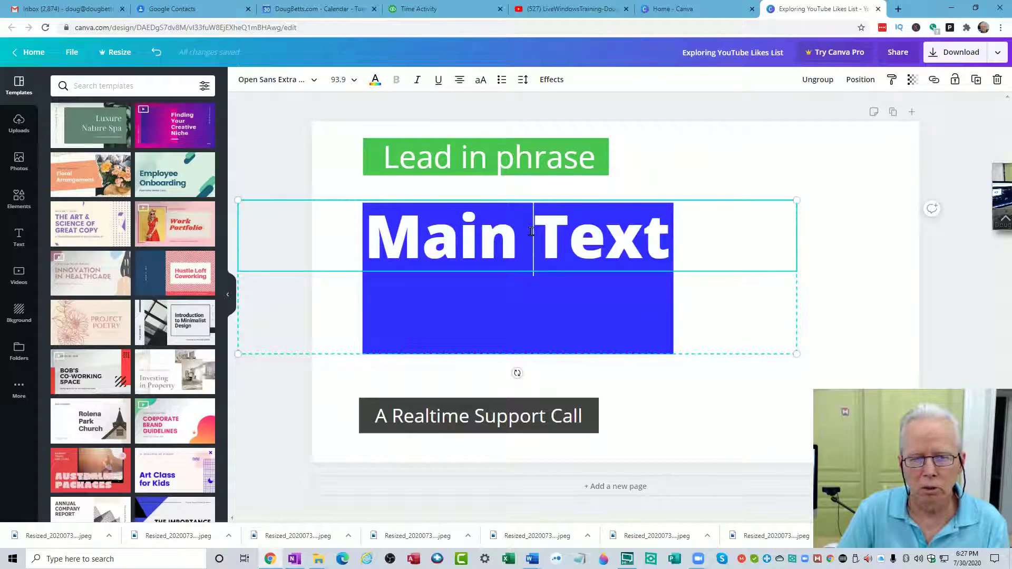
key("Return")
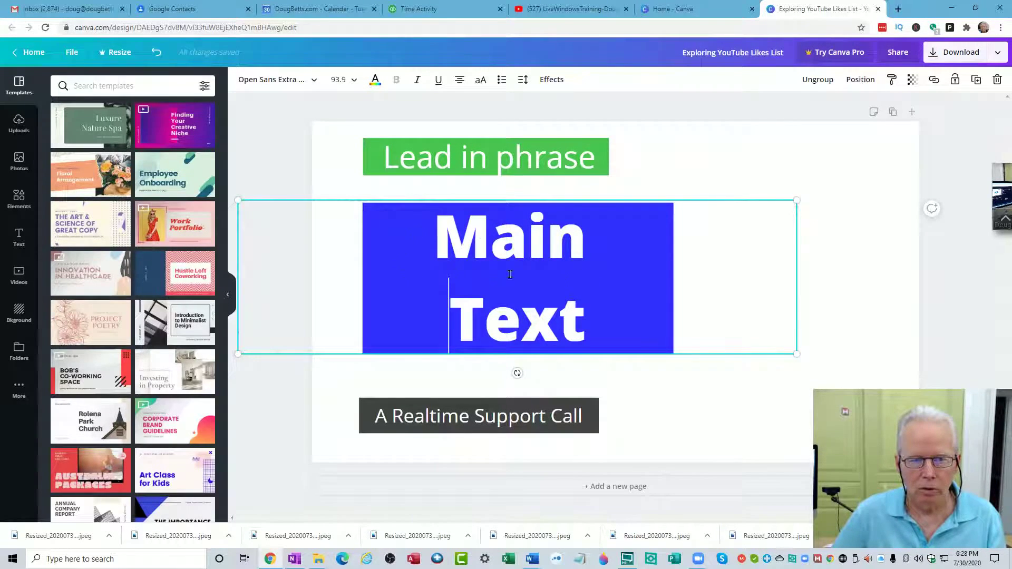
left_click(851, 365)
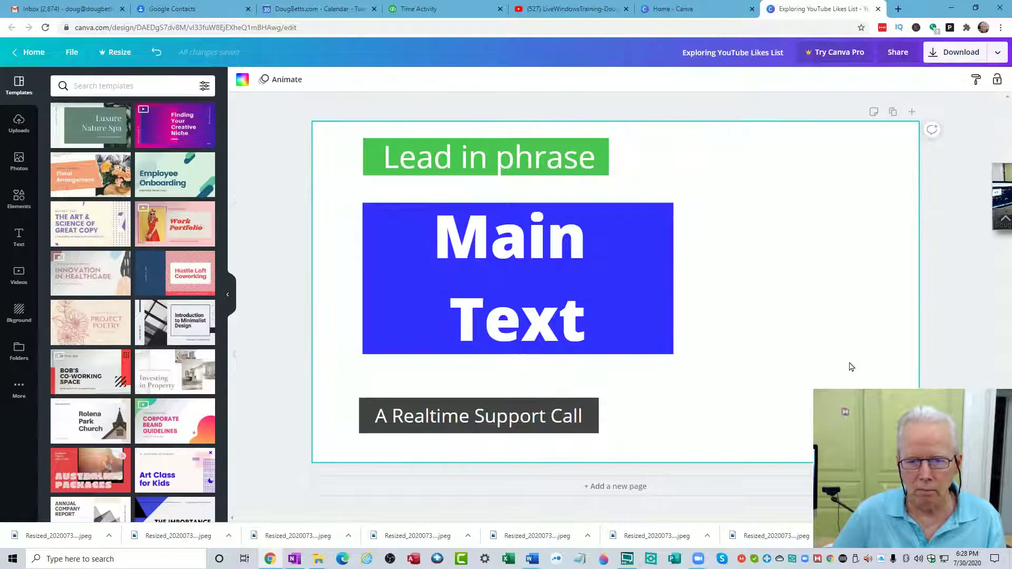
Group the "A Realtime Support Call" caption with its dark background box, and enlarge the group slightly
left_click(576, 420)
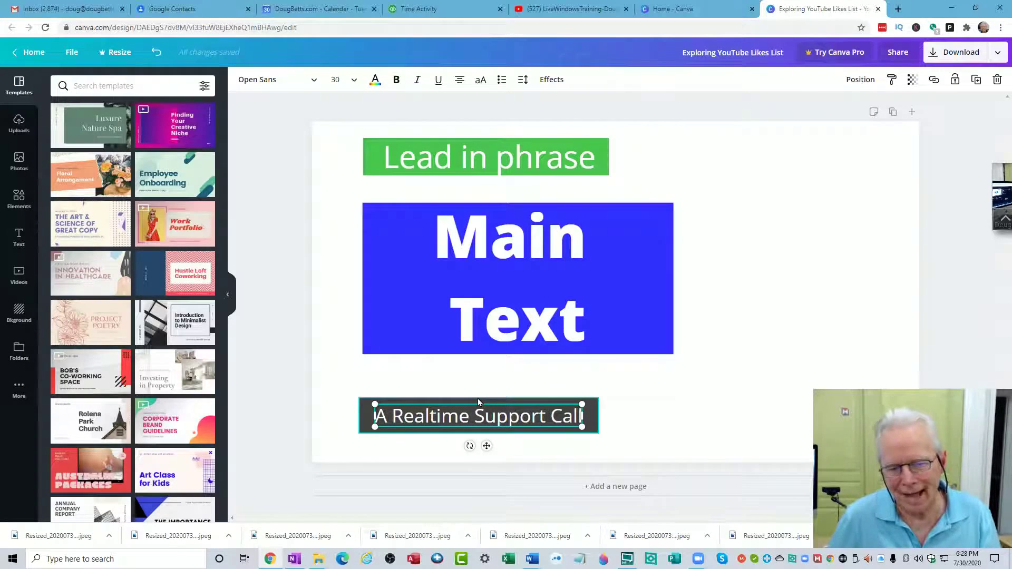
left_click(667, 390)
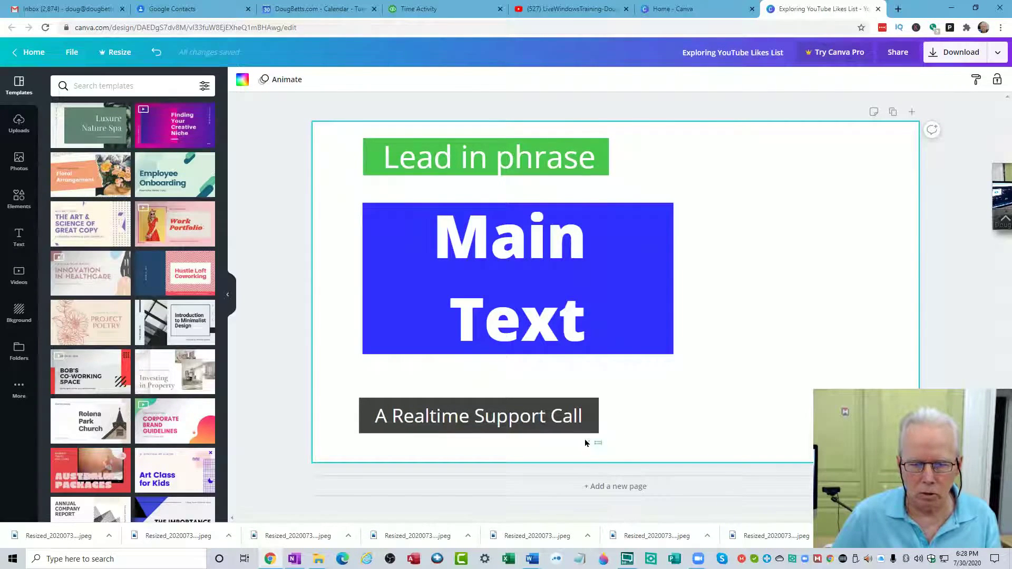
left_click_drag(602, 444, 544, 417)
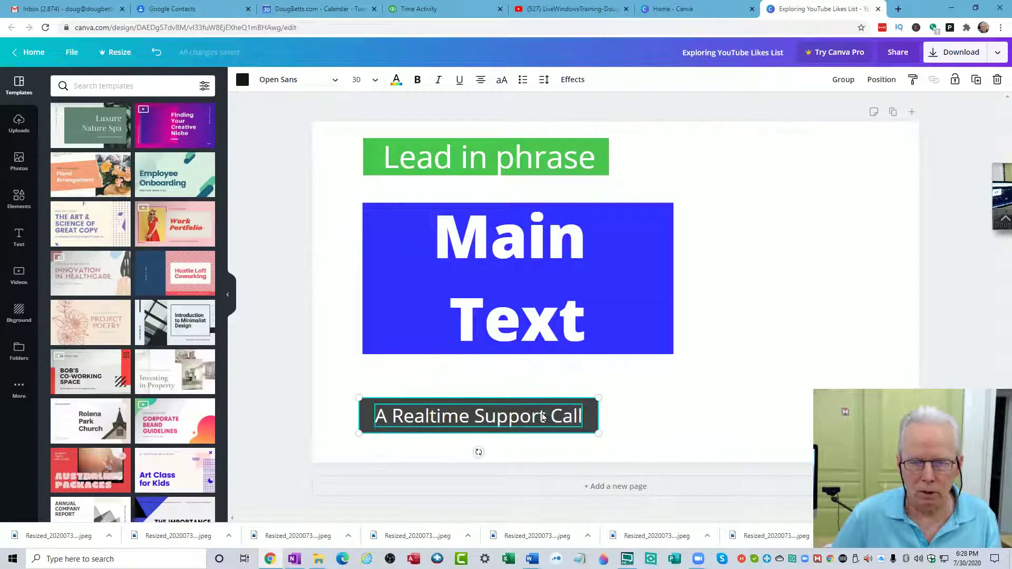
left_click(843, 80)
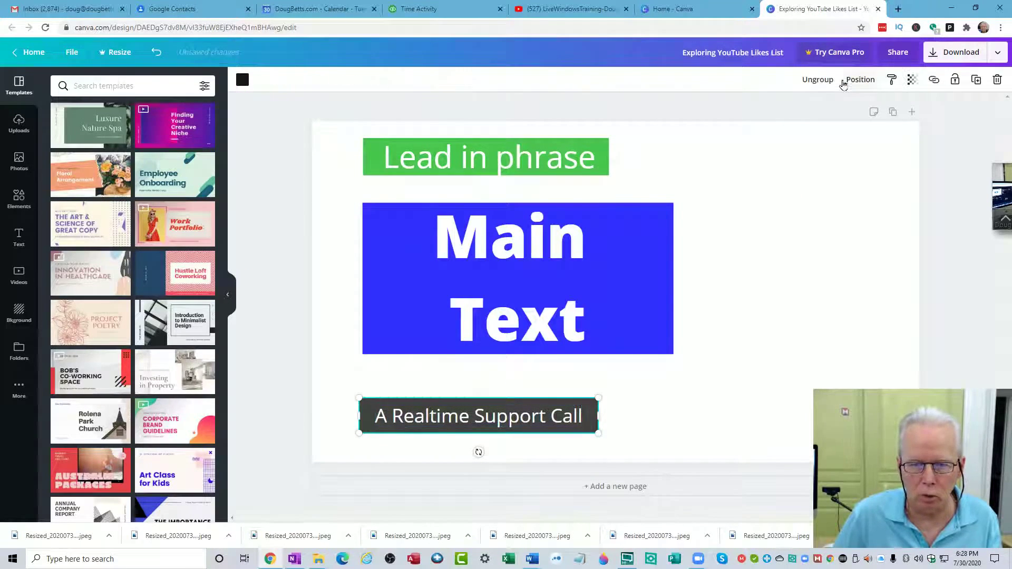
left_click(648, 420)
double_click(570, 421)
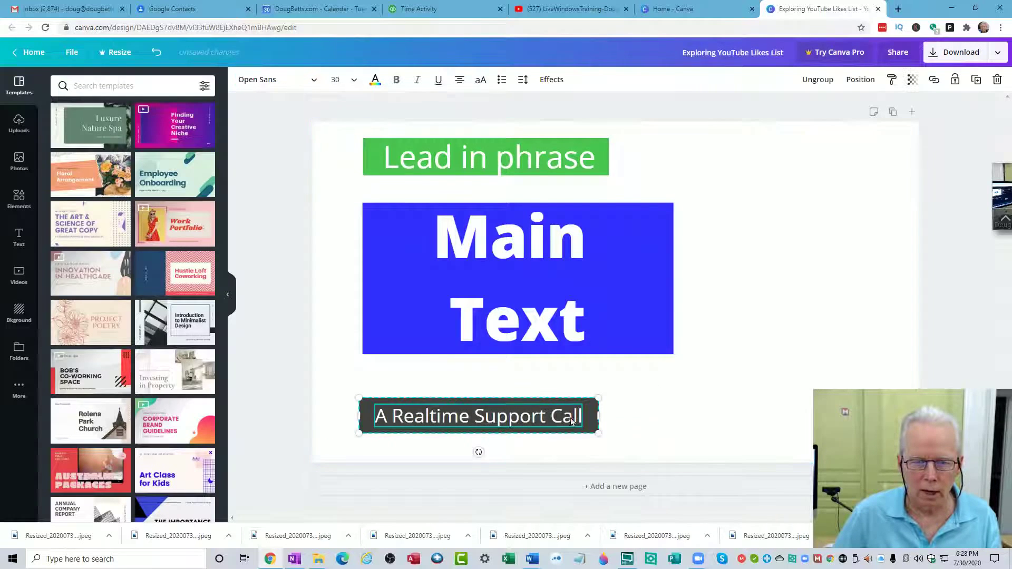
mouse_move(591, 415)
left_mouse_down()
mouse_move(639, 409)
mouse_move(579, 407)
mouse_move(610, 392)
mouse_move(603, 400)
left_mouse_up()
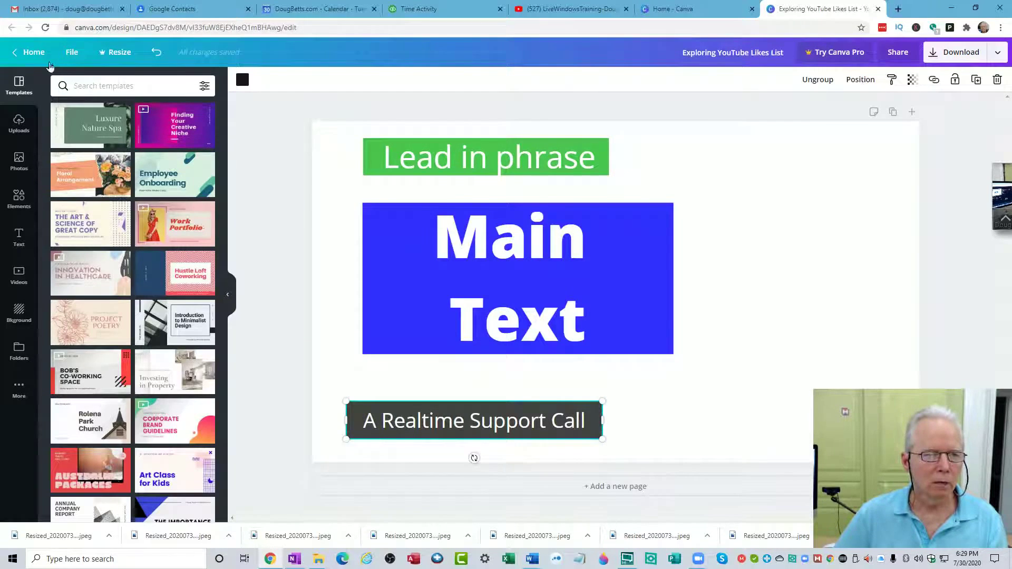
left_click(70, 54)
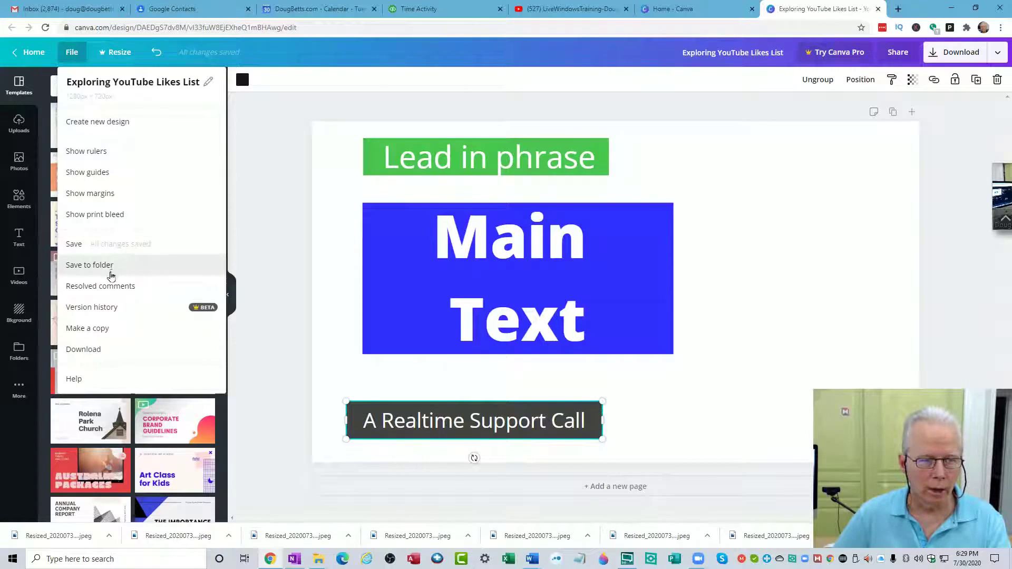
left_click(106, 310)
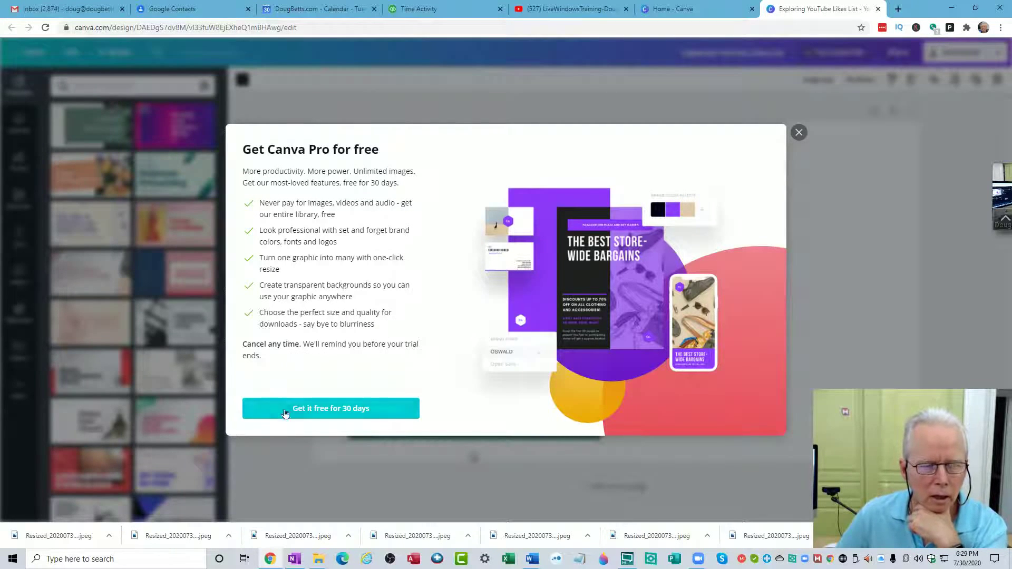
left_click(798, 132)
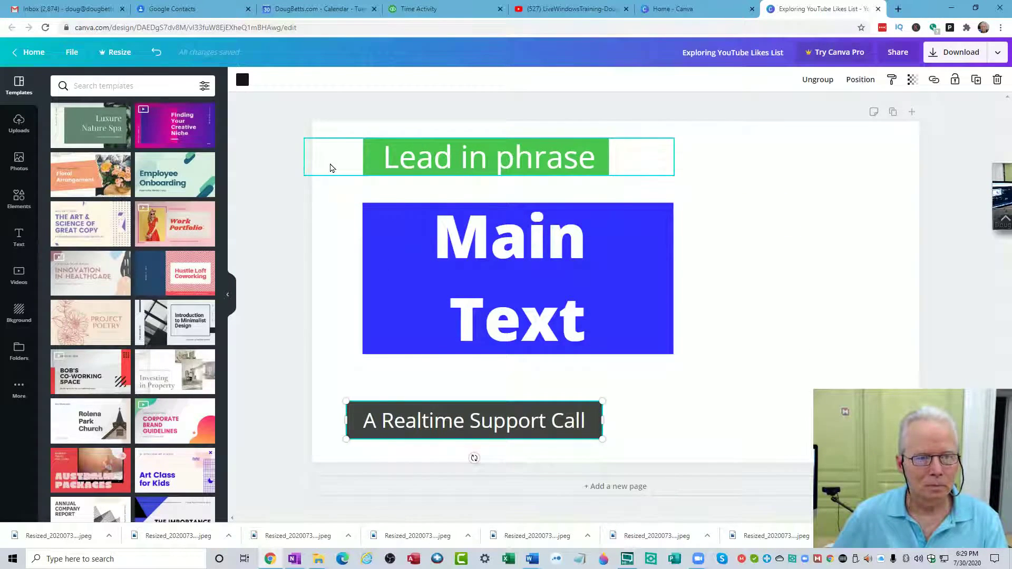
Save the thumbnail design and return to the Canva home page
left_click(72, 54)
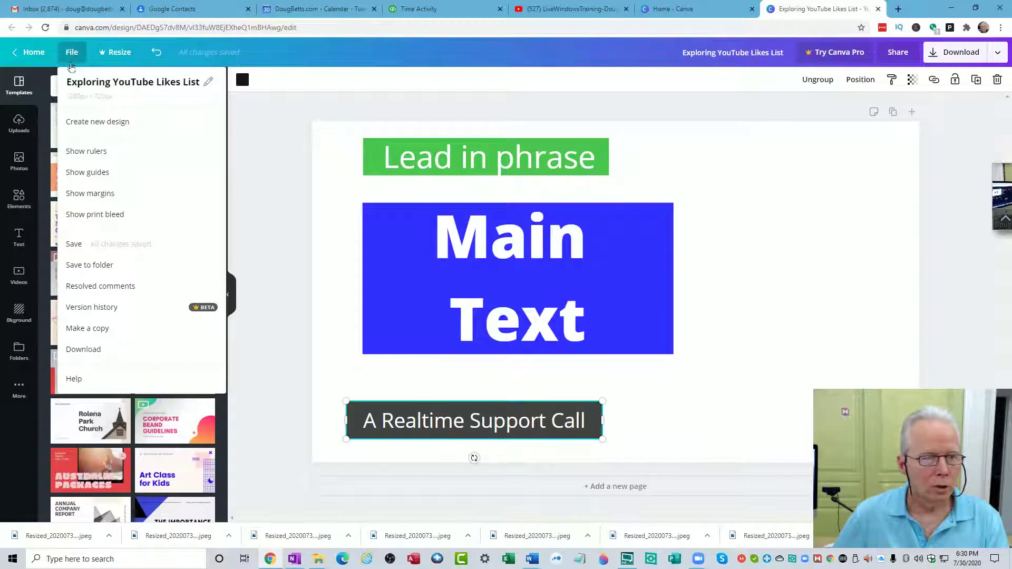
left_click(73, 245)
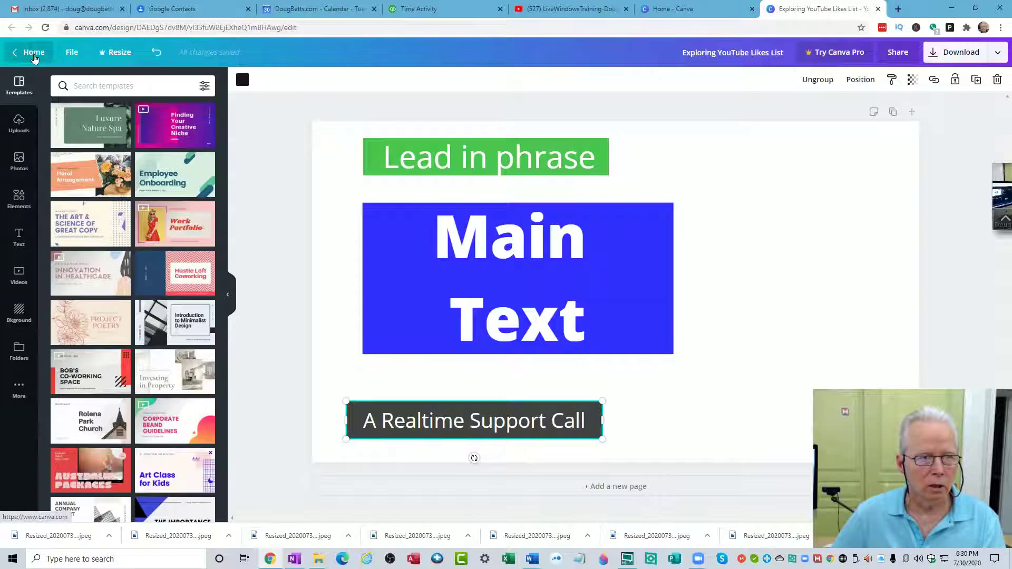
left_click(34, 54)
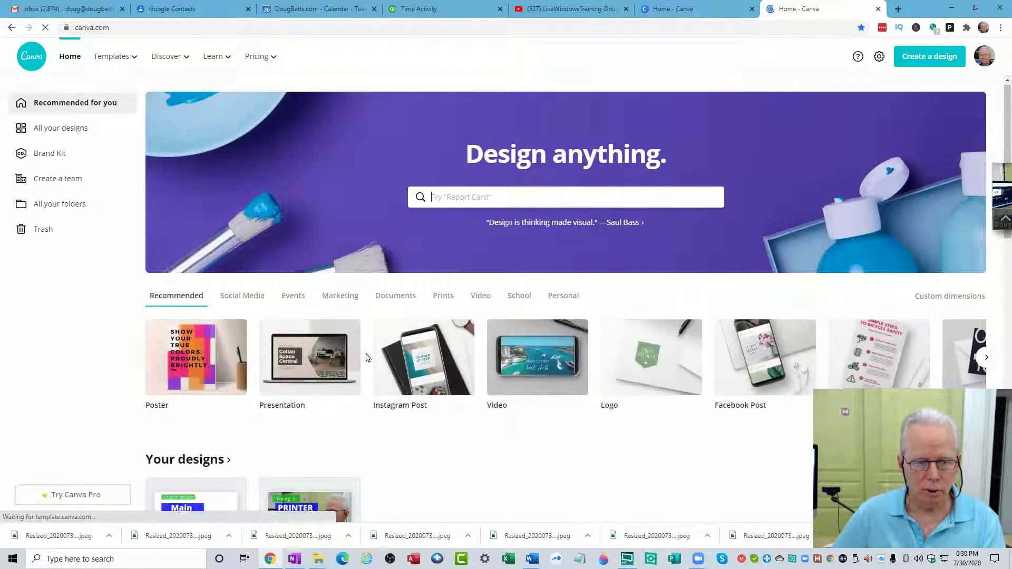
Rename the "Exploring YouTube Likes List" design as "Thumbnail Template"
scroll(366, 355, "down", 4)
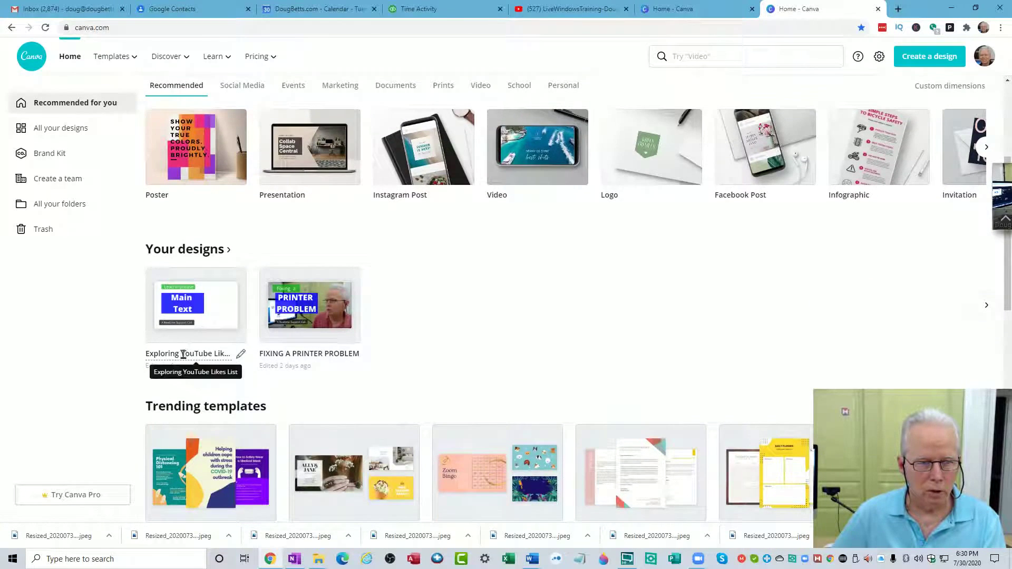
left_click(185, 354)
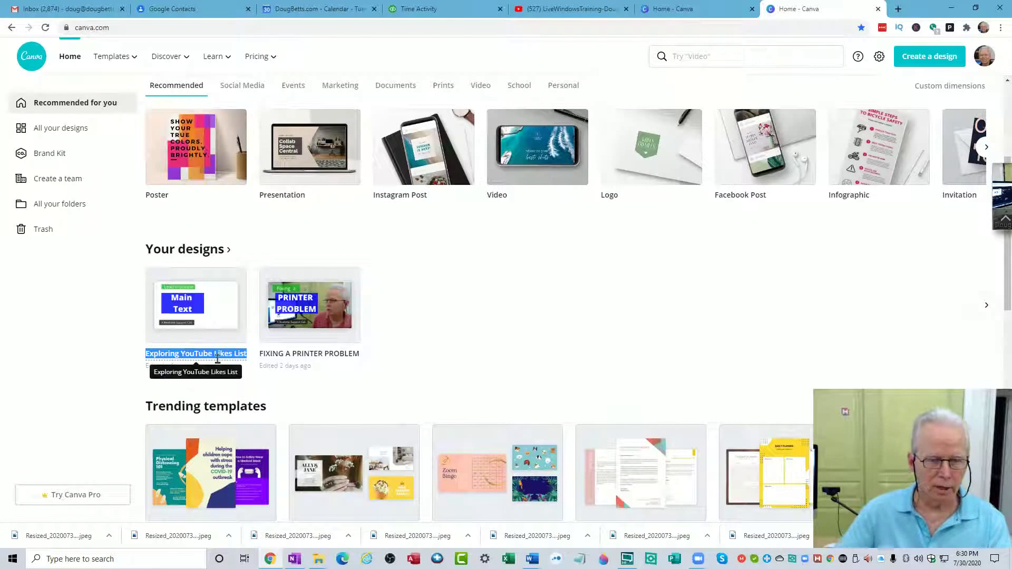
type("T")
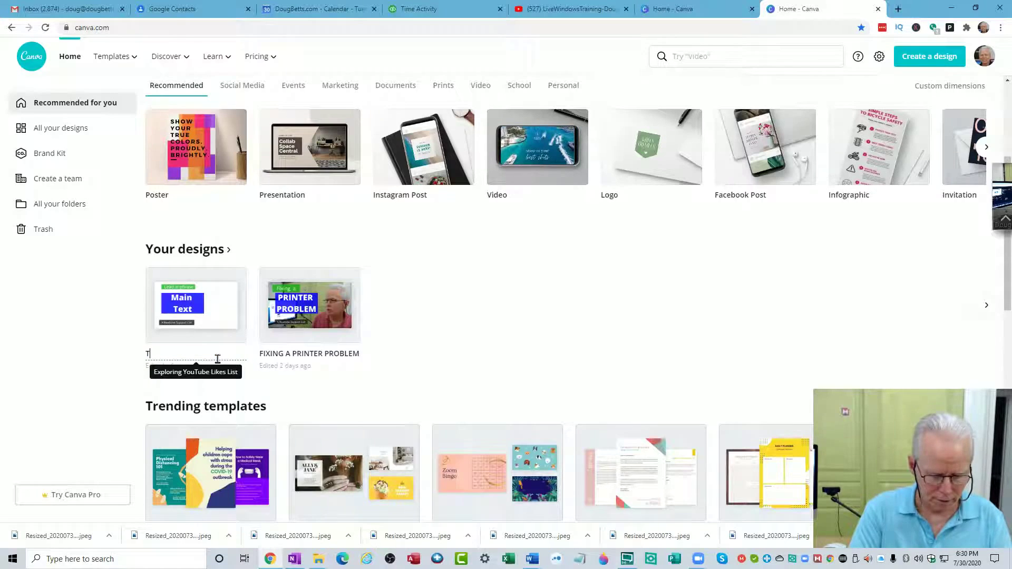
type("humbna")
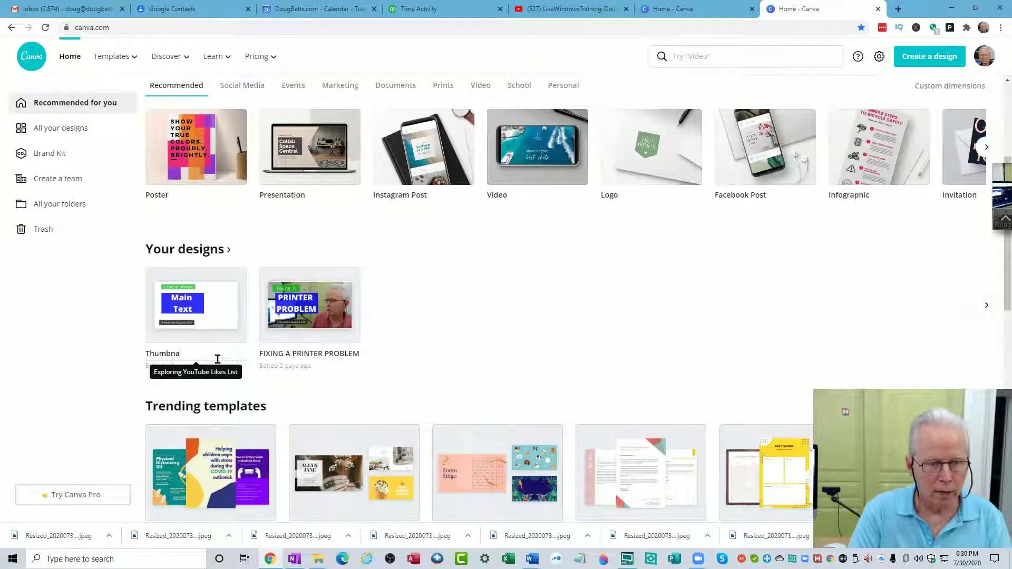
type("il Temp")
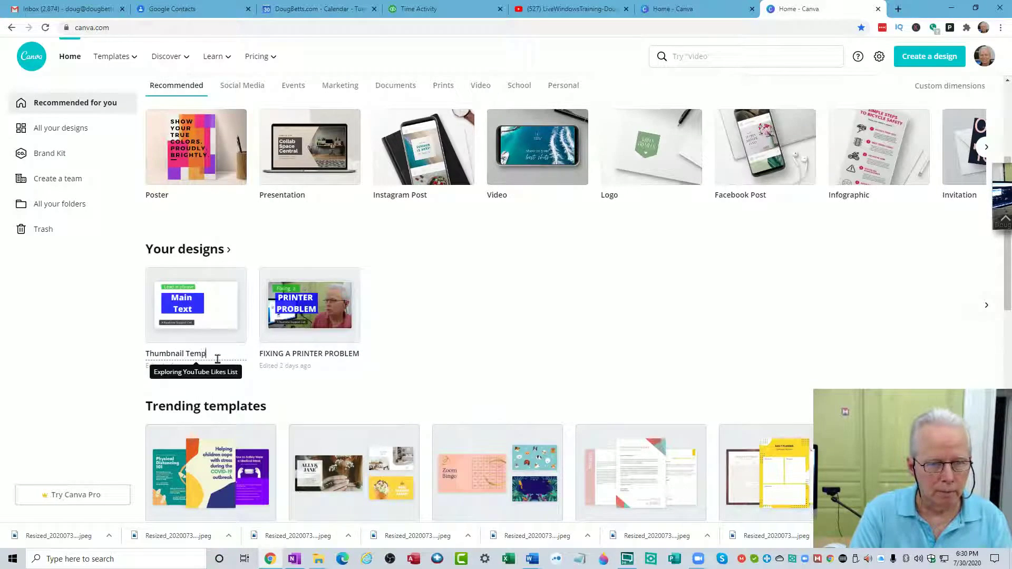
type("late")
key("Return")
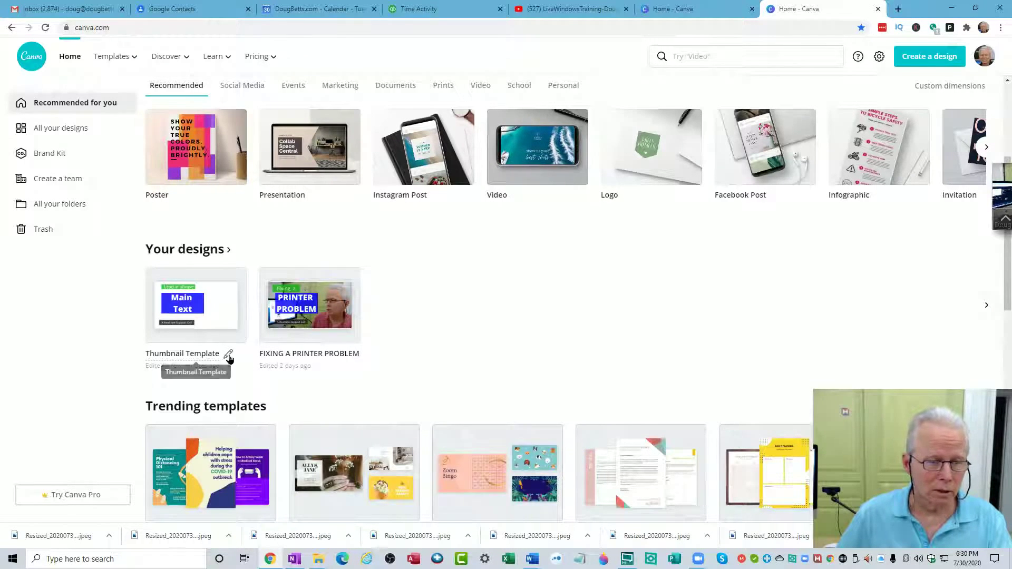
left_click(228, 357)
key("Return")
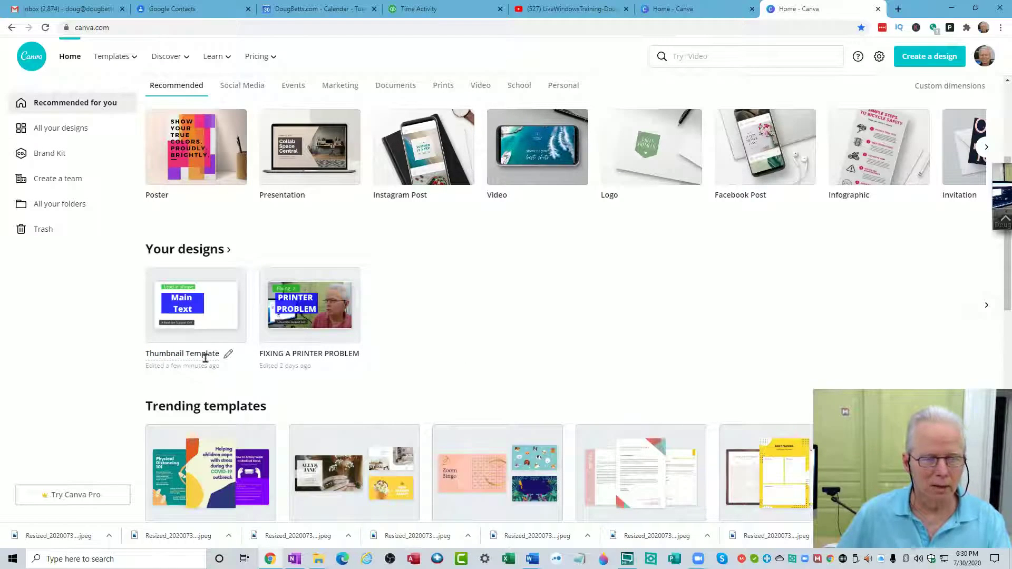
Make a copy of the "Thumbnail Template" design and reload the Canva home page
mouse_move(211, 330)
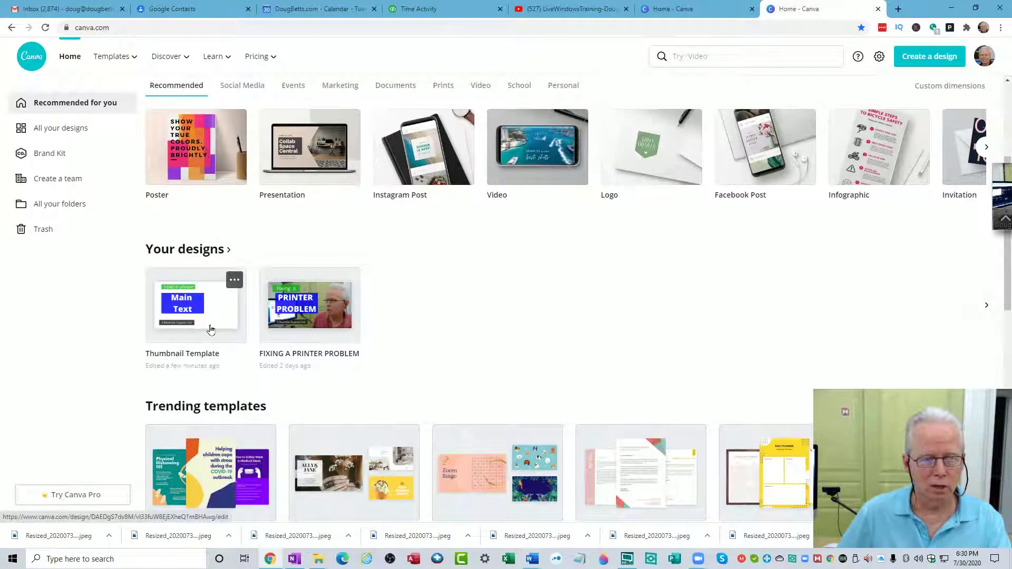
left_click(235, 282)
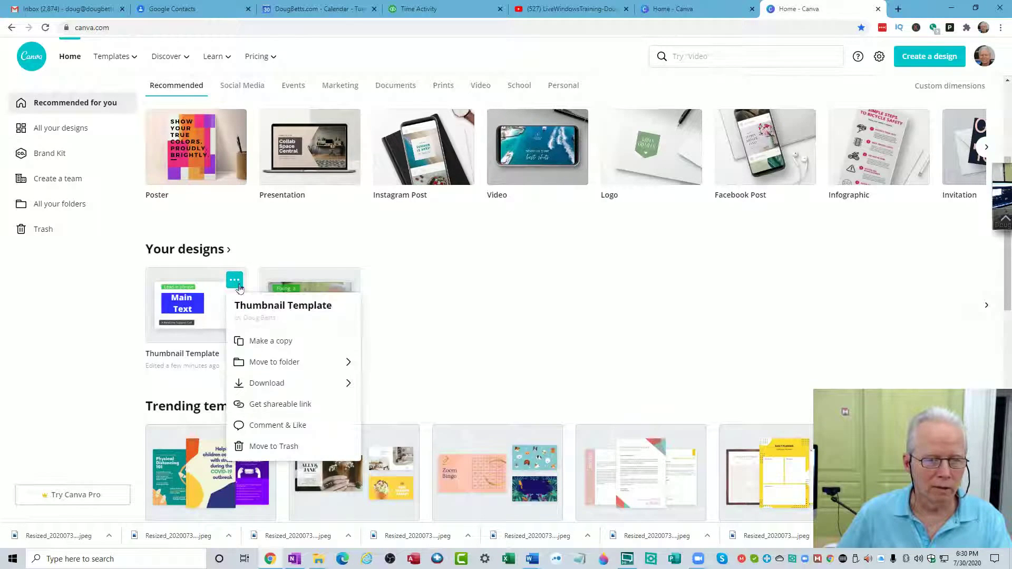
left_click(257, 342)
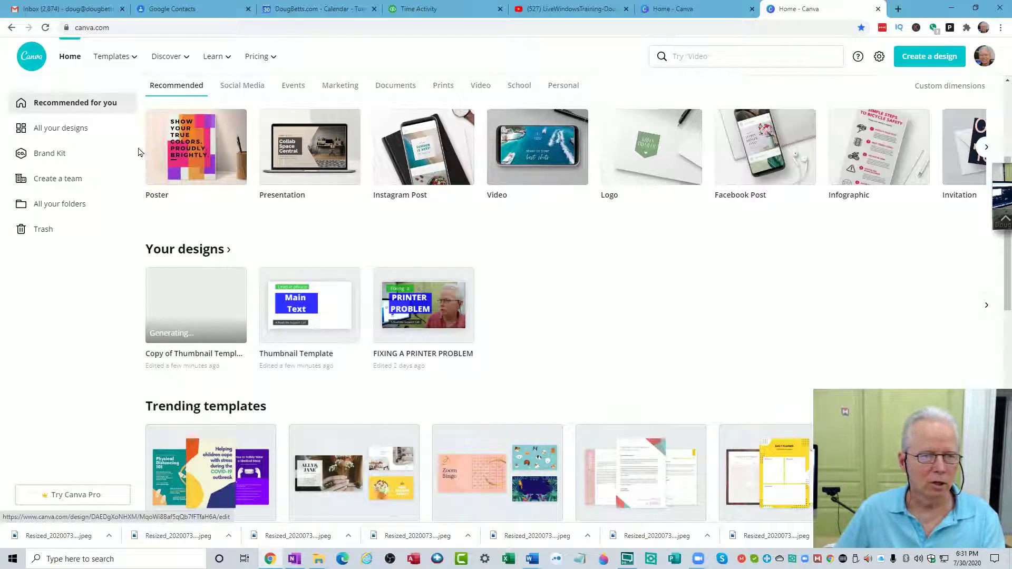
left_click(45, 31)
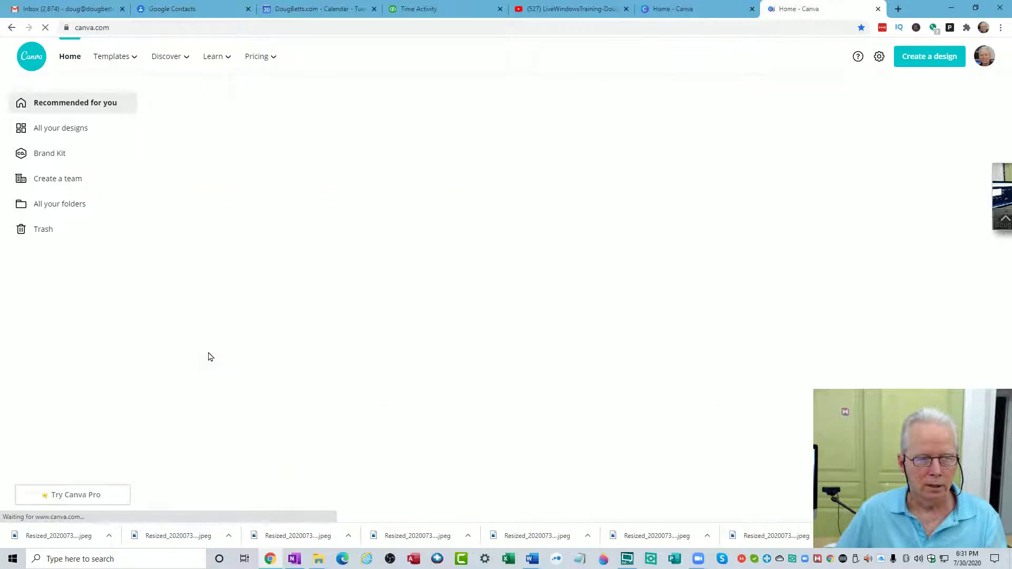
Rename the template's copy as "How to use YouTube like for yourself" and open it for editing
scroll(208, 357, "down", 2)
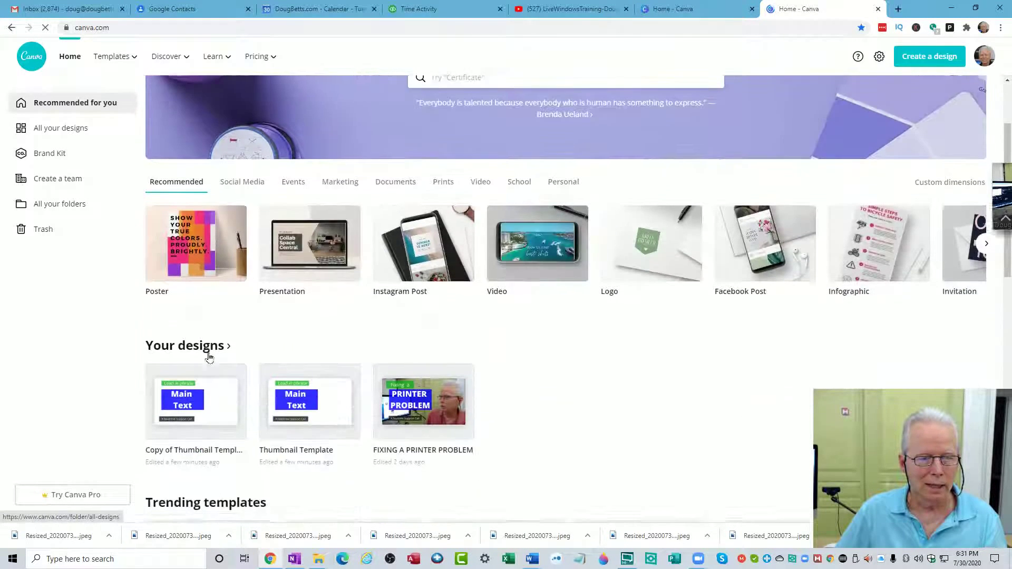
scroll(208, 357, "down", 1)
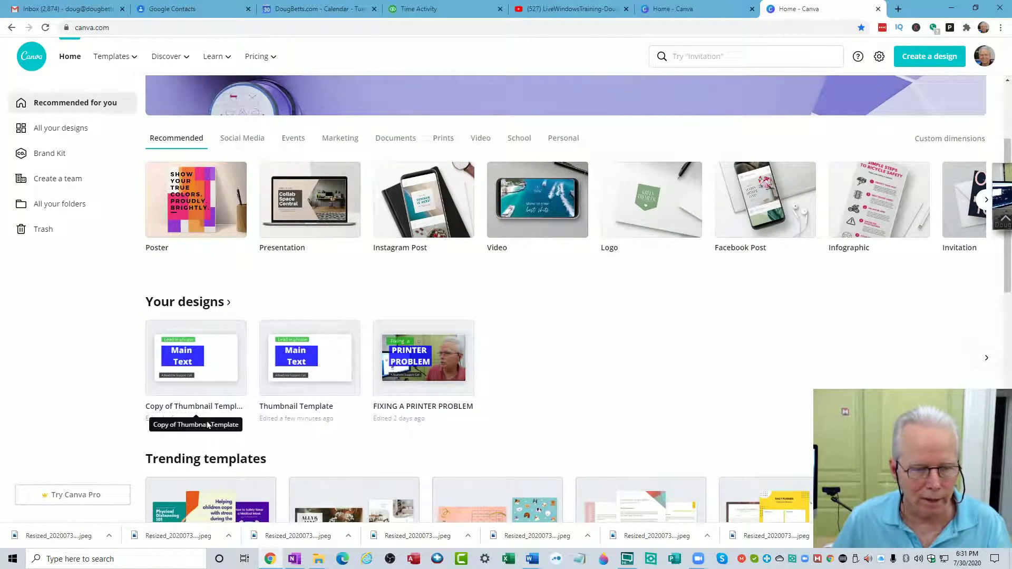
left_click(210, 406)
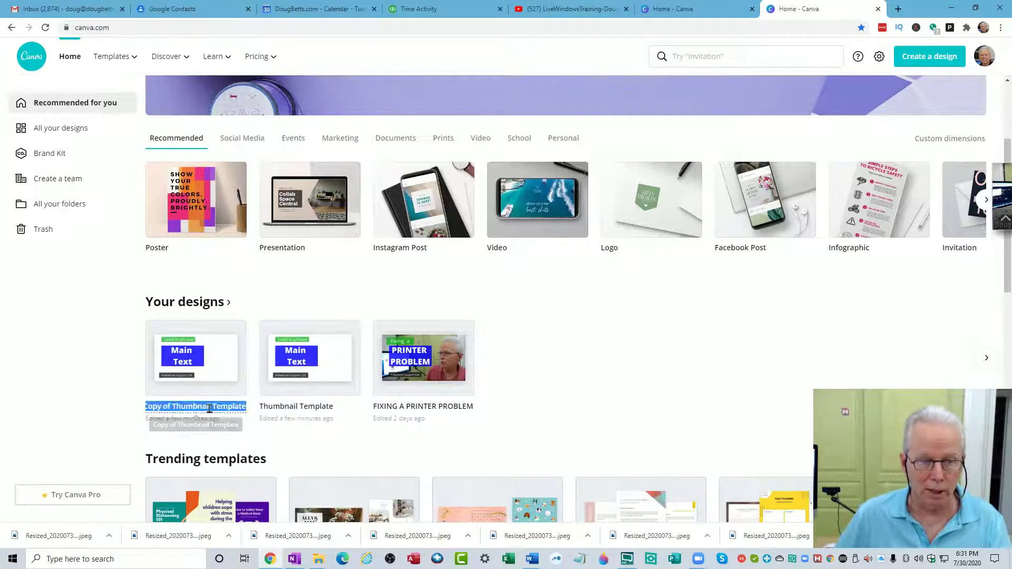
left_click(174, 407)
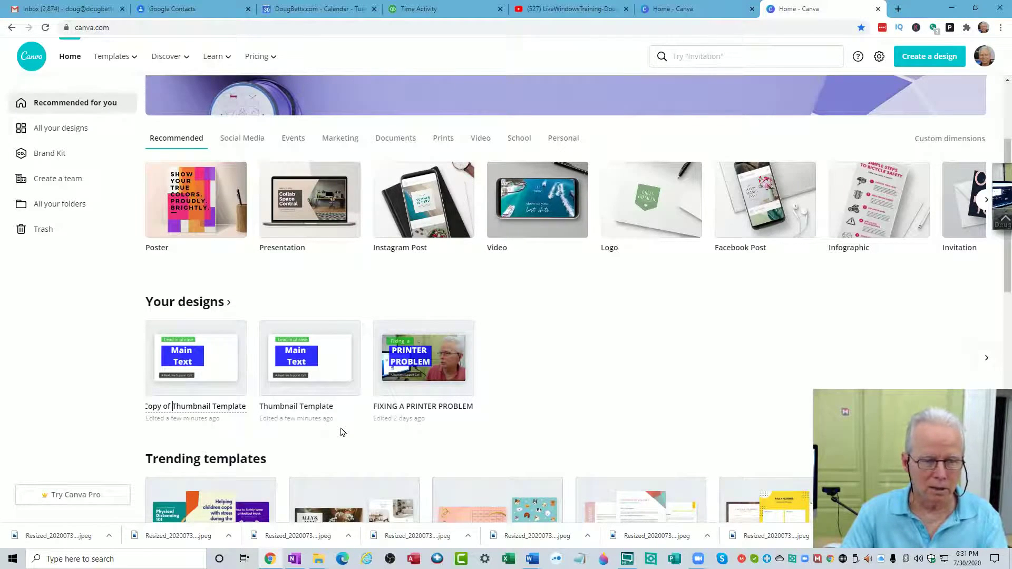
key("ctrl+a")
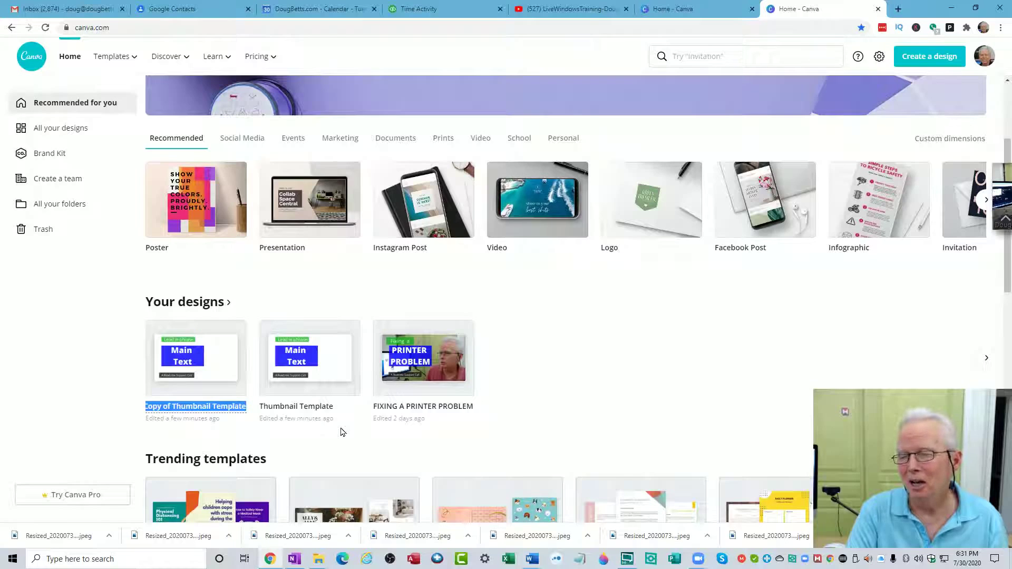
type("How to use")
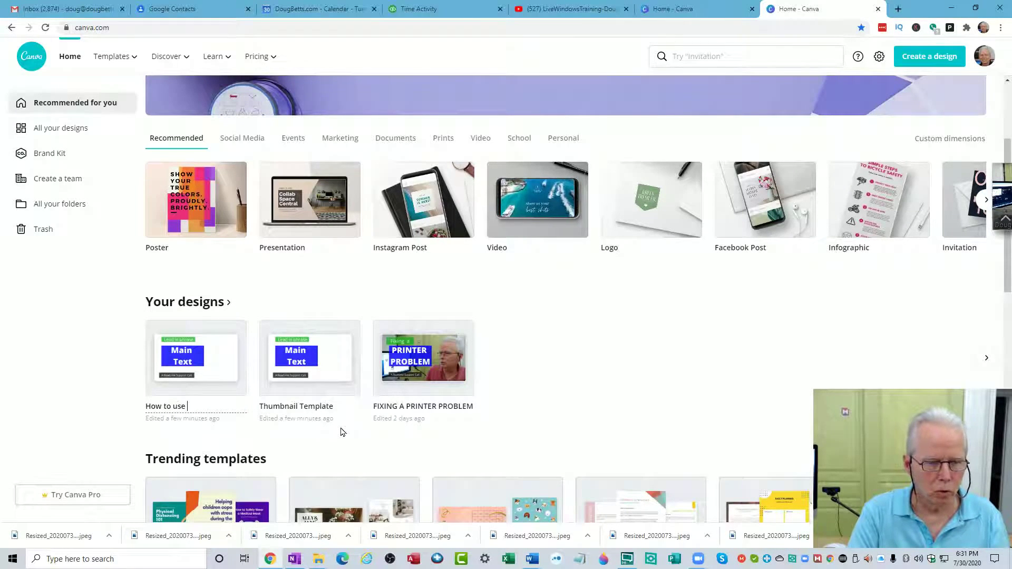
type(" You")
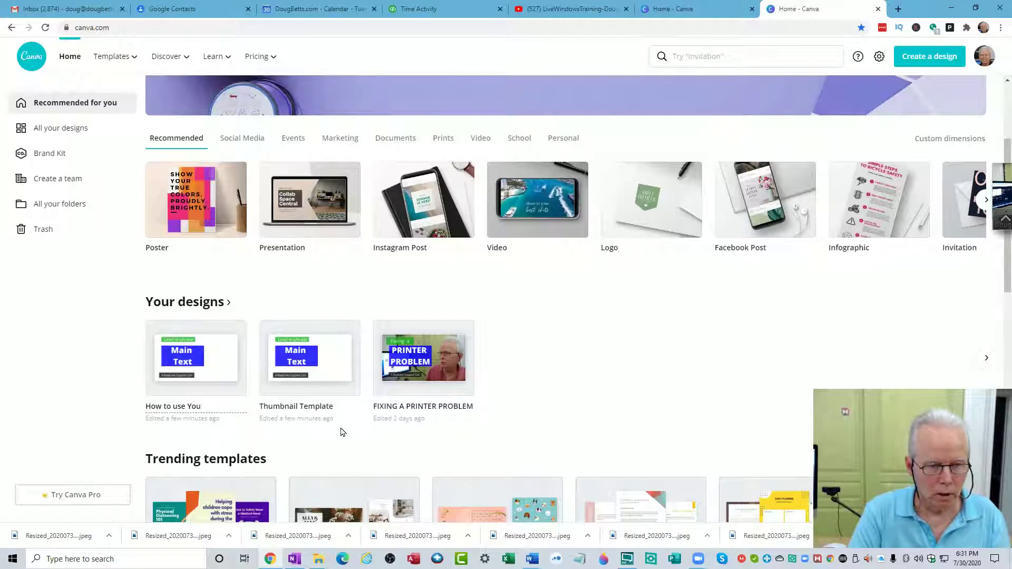
type("tube")
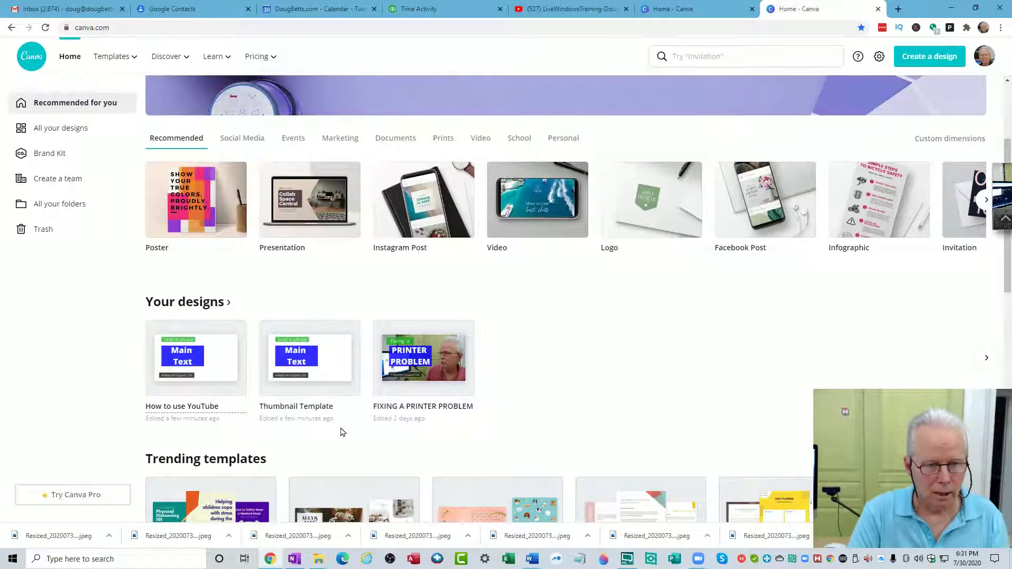
type(" like for")
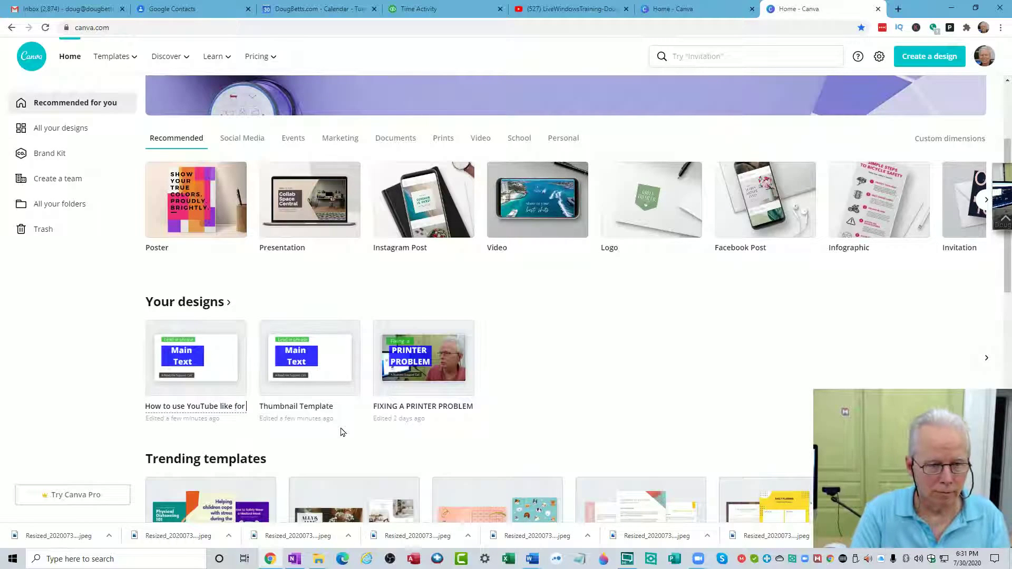
type(" yourself")
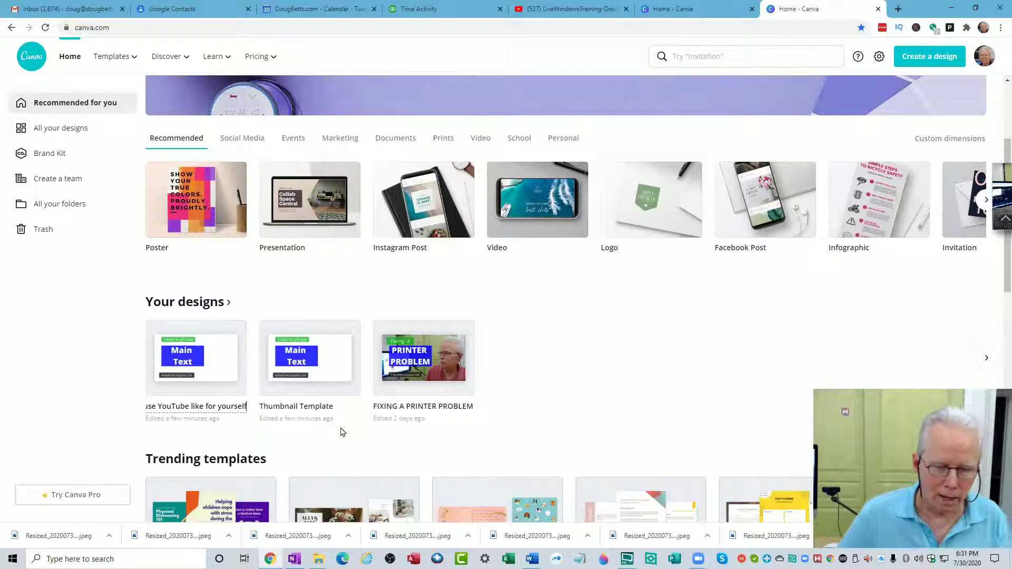
key("Return")
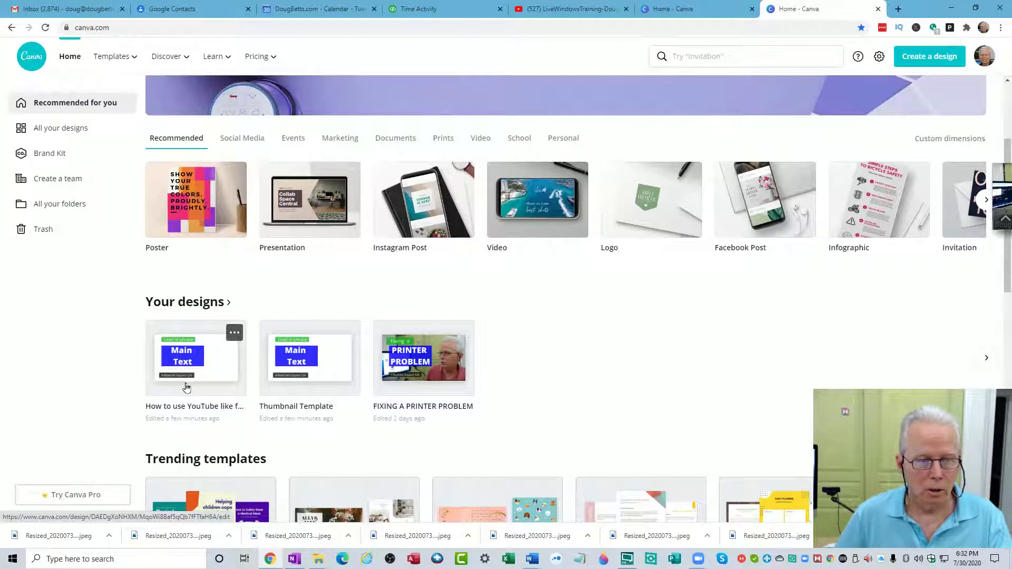
left_click(191, 364)
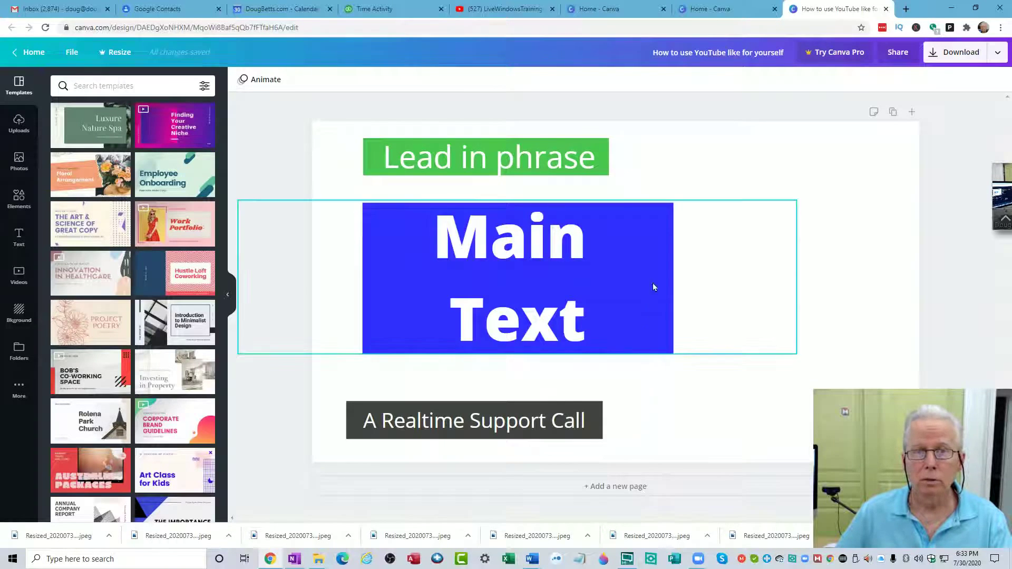
Switch to the YouTube channel's videos, open the 1:04:19 live stream recording and play it full screen
left_click(515, 10)
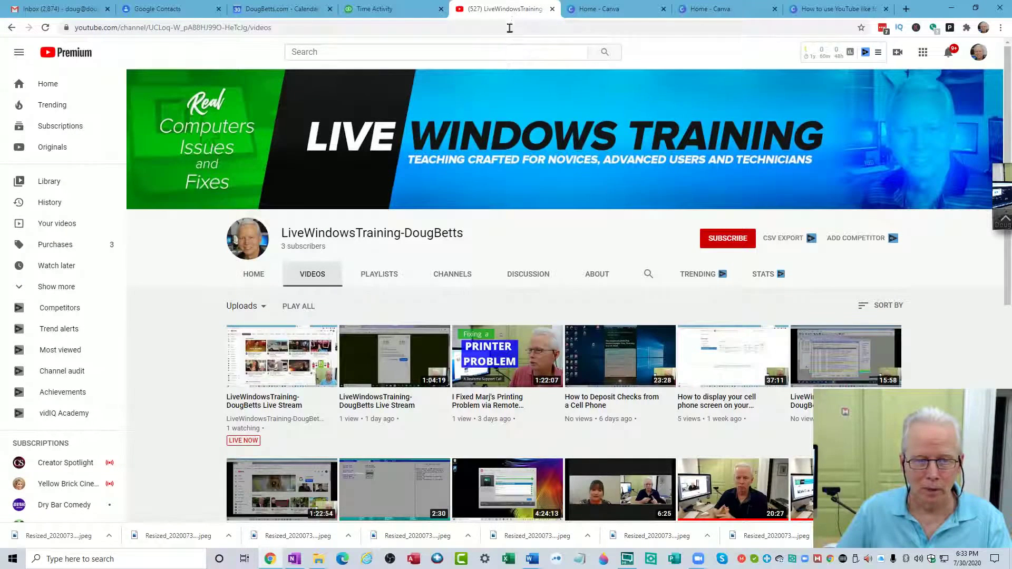
left_click(391, 364)
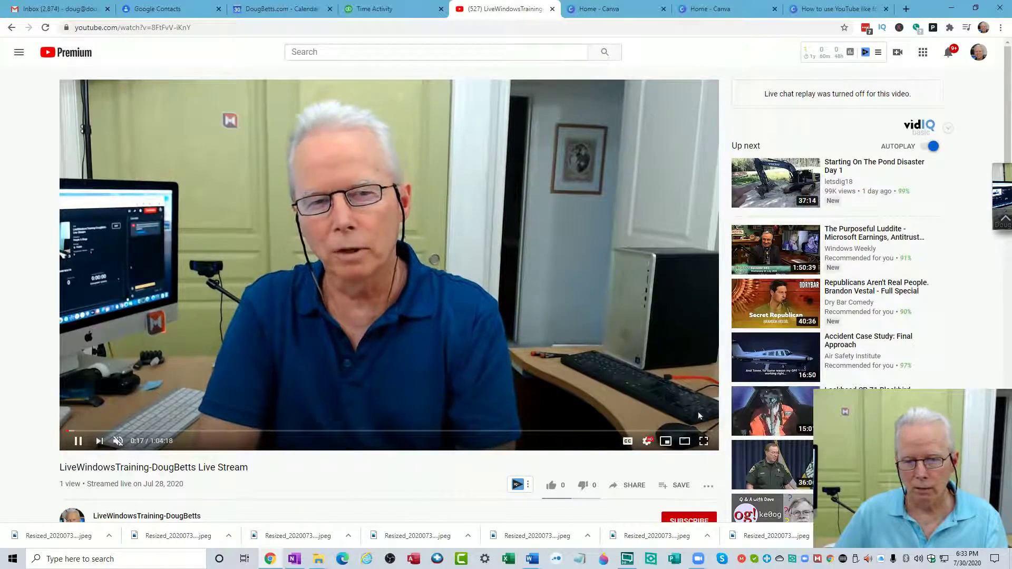
left_click(704, 442)
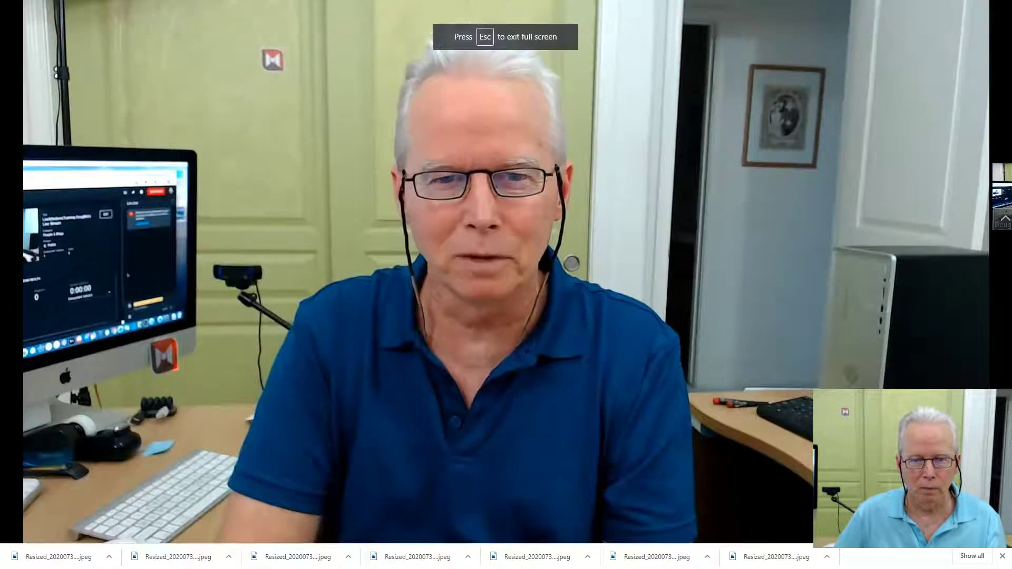
mouse_move(678, 423)
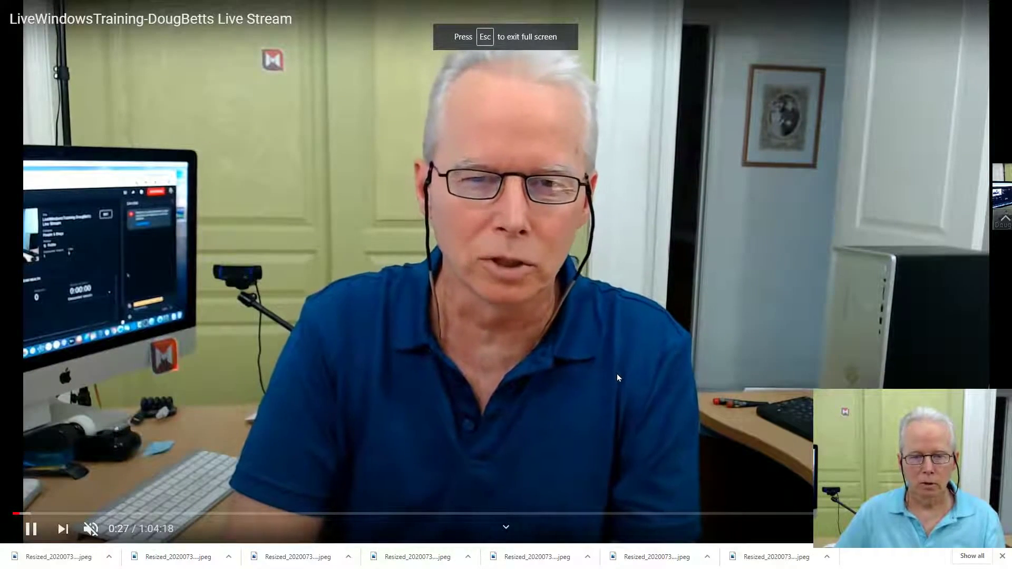
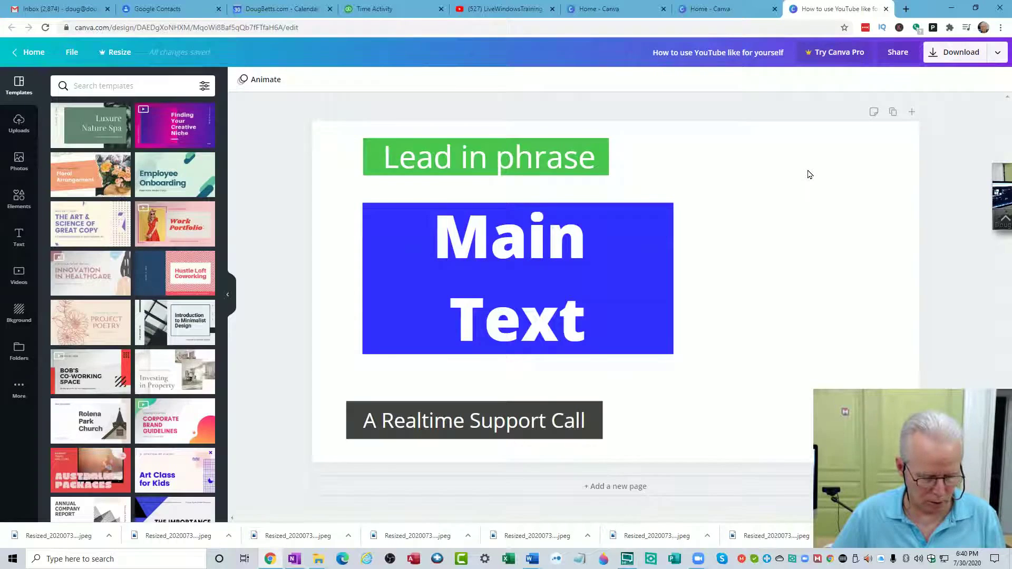
Paste the copied video screenshot into the Canva thumbnail design and enlarge it to cover the whole page
left_click(809, 174)
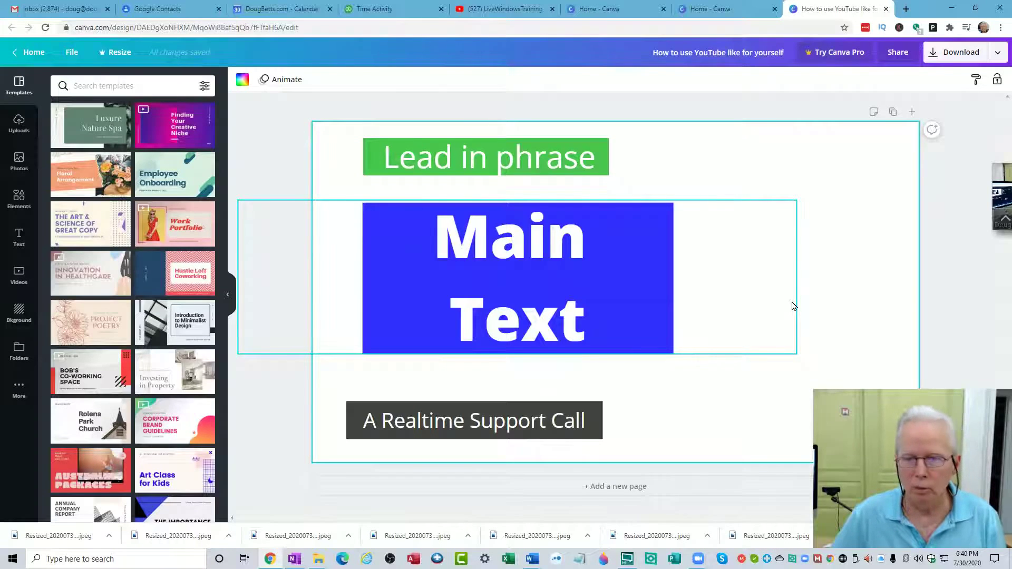
key("ctrl+v")
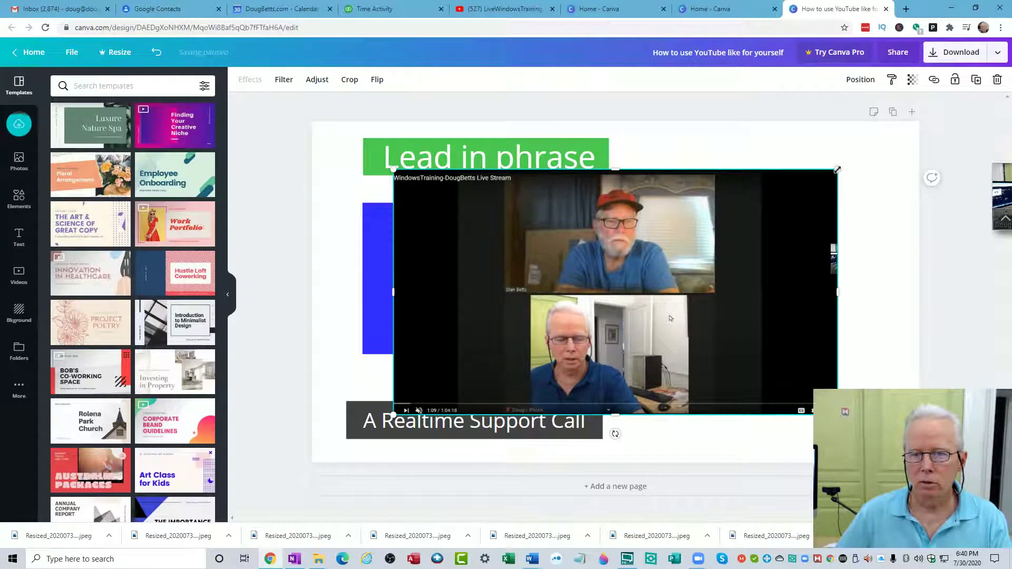
left_click_drag(837, 169, 1008, 115)
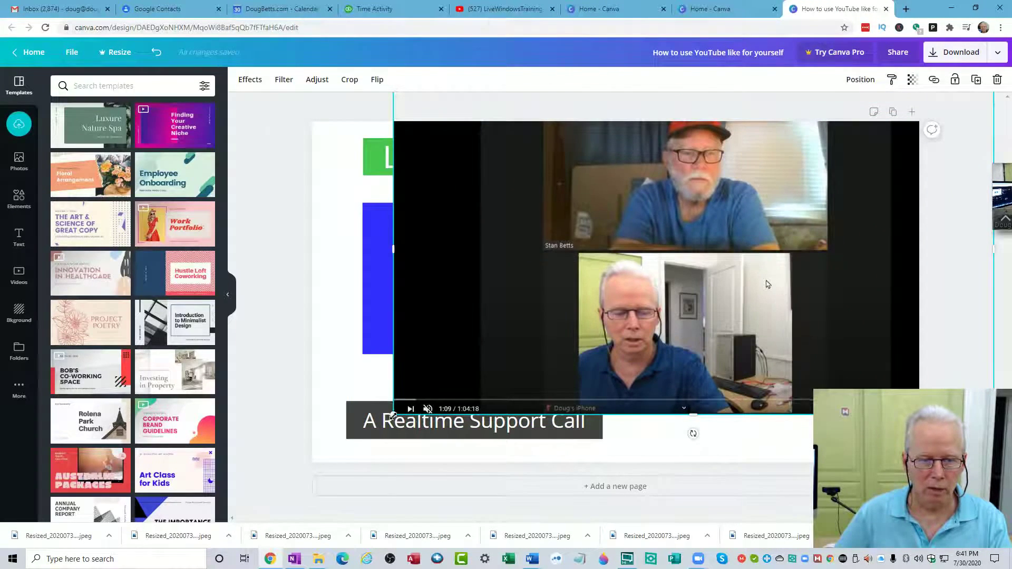
left_click_drag(394, 415, 238, 501)
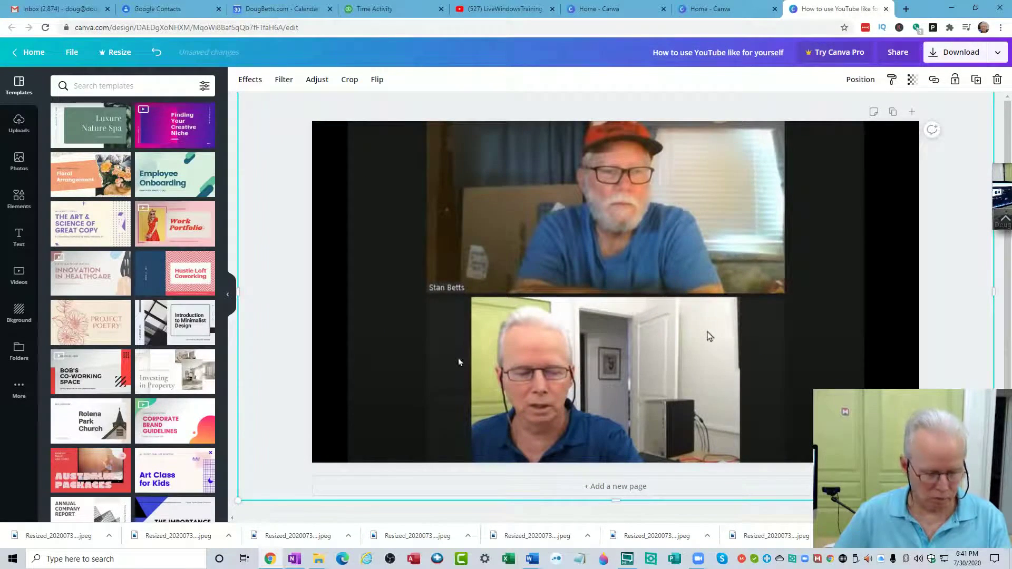
Send the screenshot to the back behind the text blocks and shift it right so both faces clear the main text
right_click(814, 285)
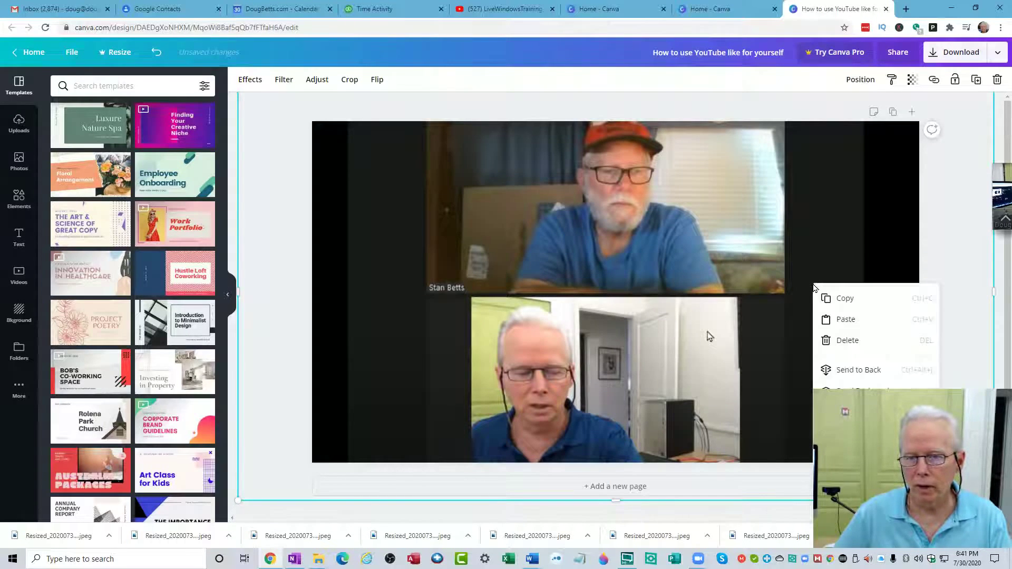
left_click(846, 370)
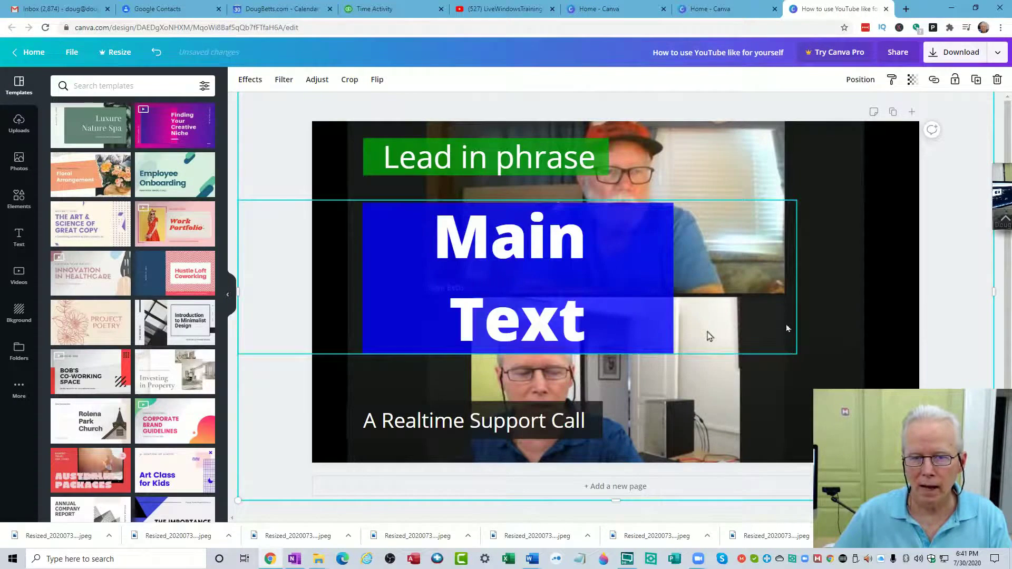
left_click_drag(845, 311, 906, 317)
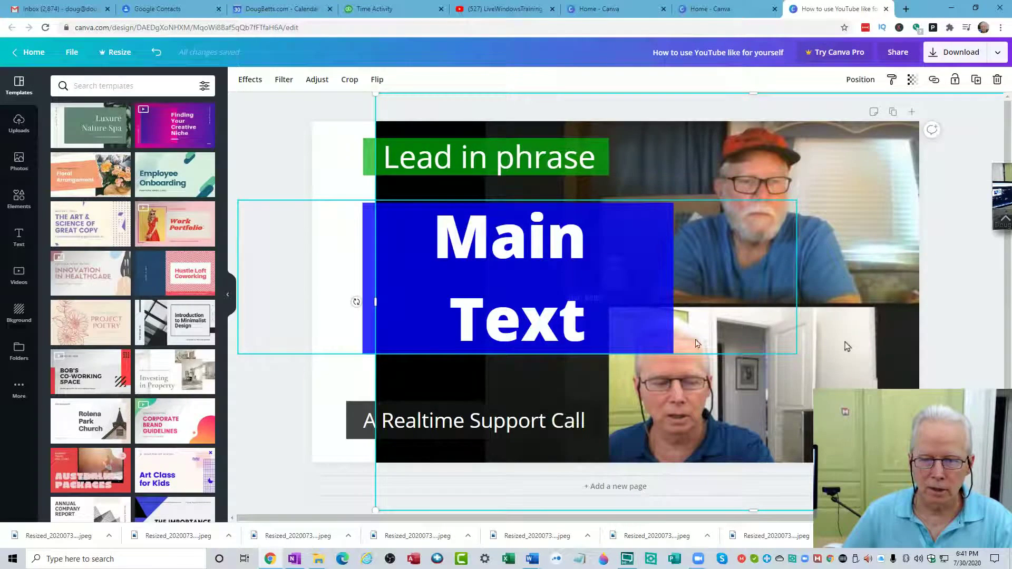
Shrink the blue Main Text block to font size 81.7 and move it to the page's left edge, clear of both faces
left_click(653, 328)
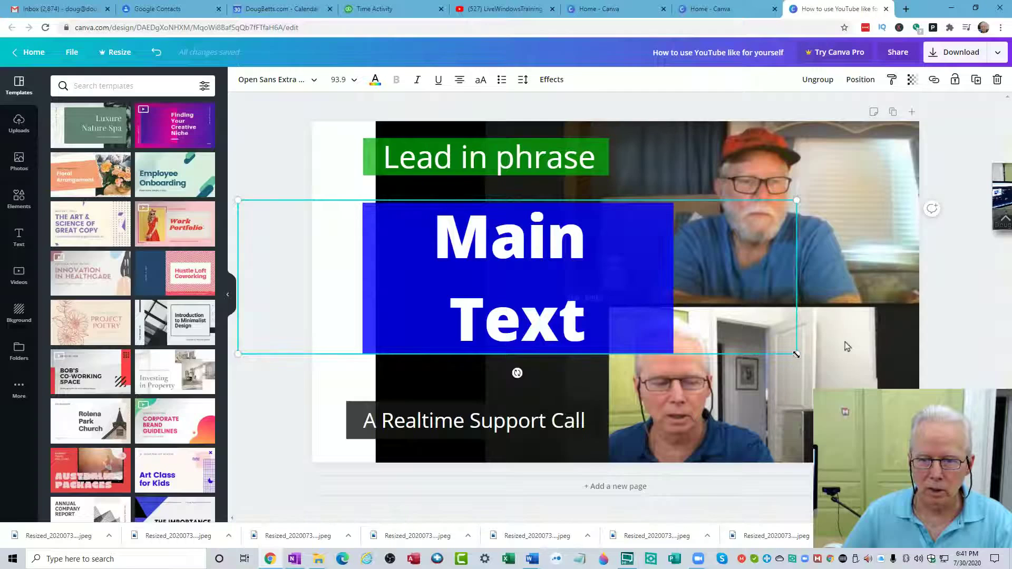
left_click_drag(796, 354, 723, 334)
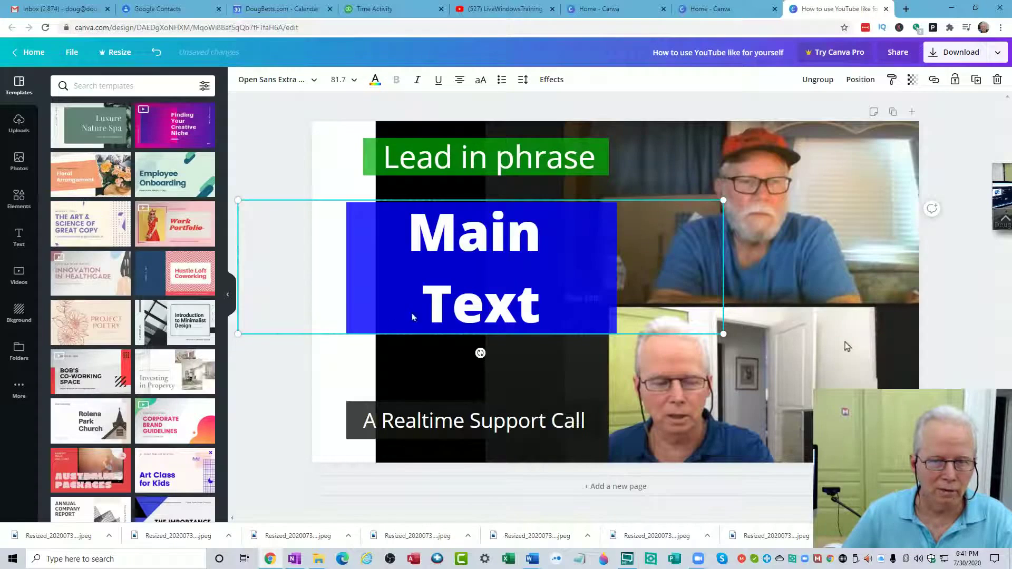
left_click_drag(598, 279, 561, 292)
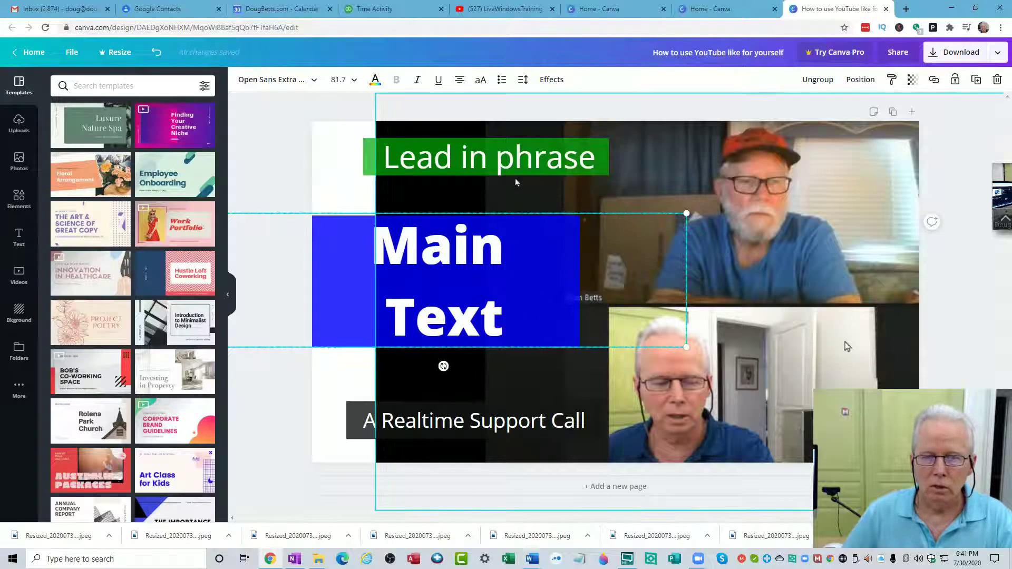
left_click_drag(504, 254, 472, 261)
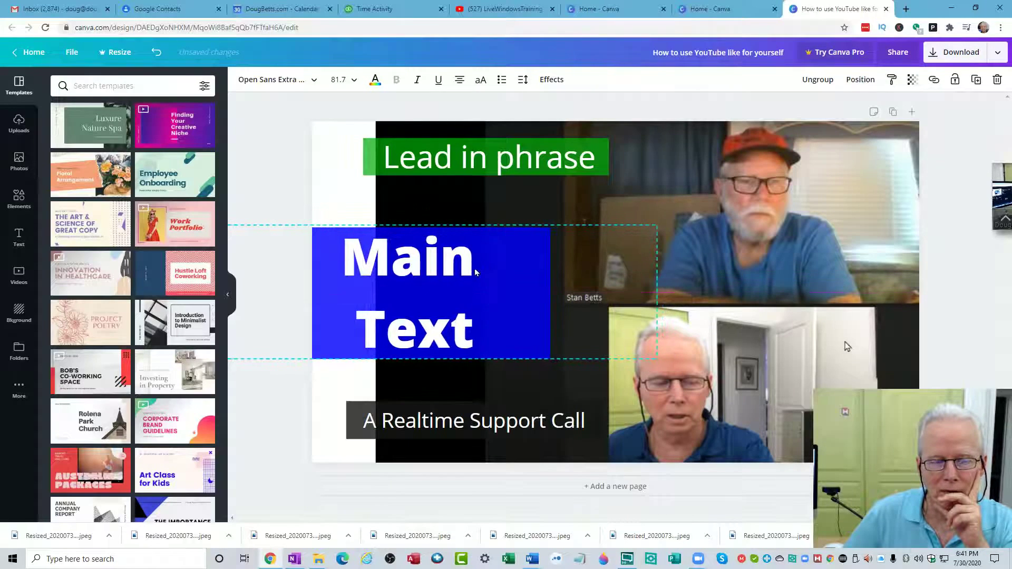
Move the green lead-in block slightly down and left, and nudge the Main Text block slightly down and right beneath it
left_click(496, 167)
left_click_drag(495, 167, 476, 176)
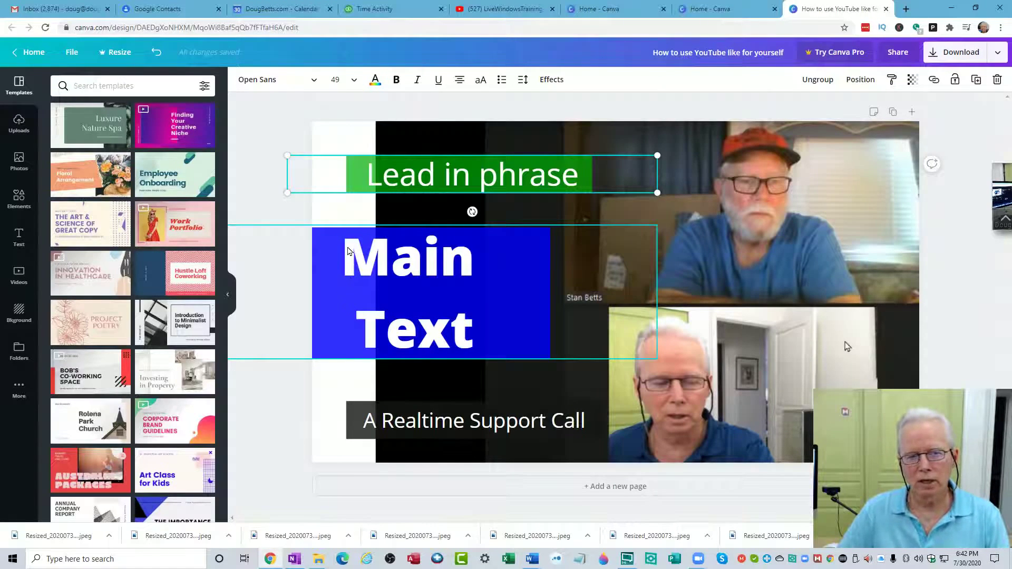
left_click_drag(366, 266, 375, 271)
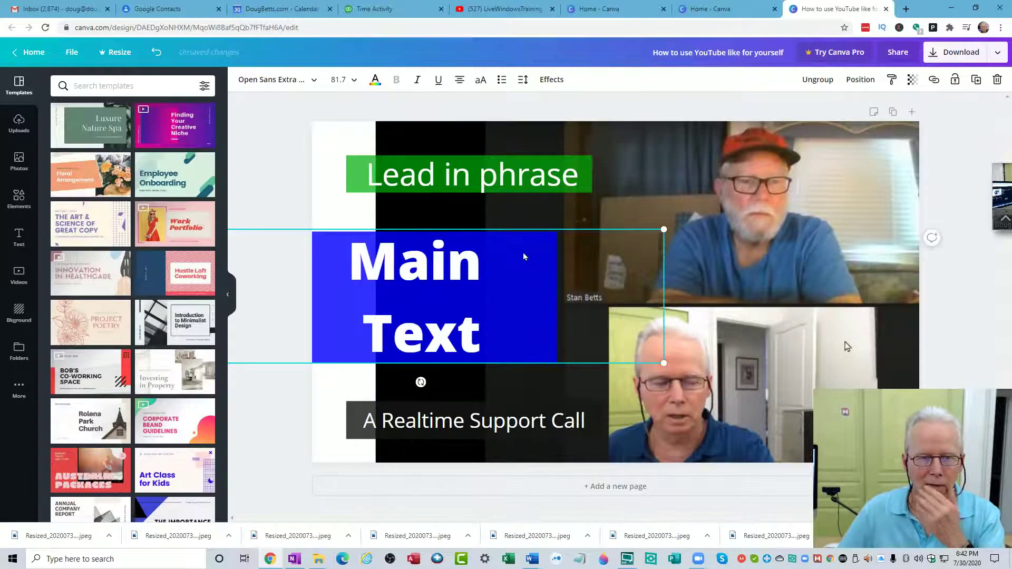
Replace the lead-in phrase in the green block with "HOW TO USE" in capitals
left_click(490, 184)
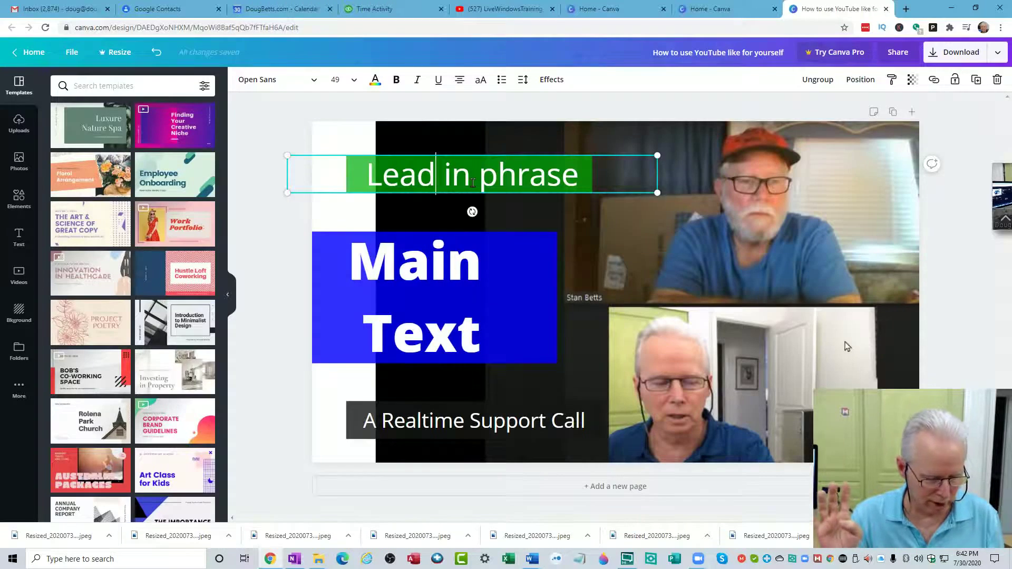
key("ctrl+a")
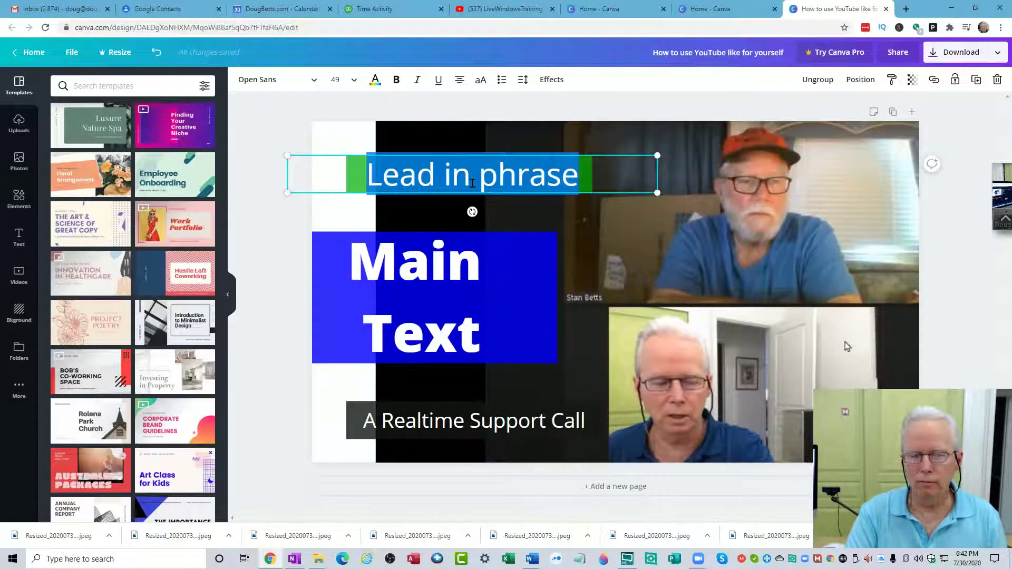
type("How to ")
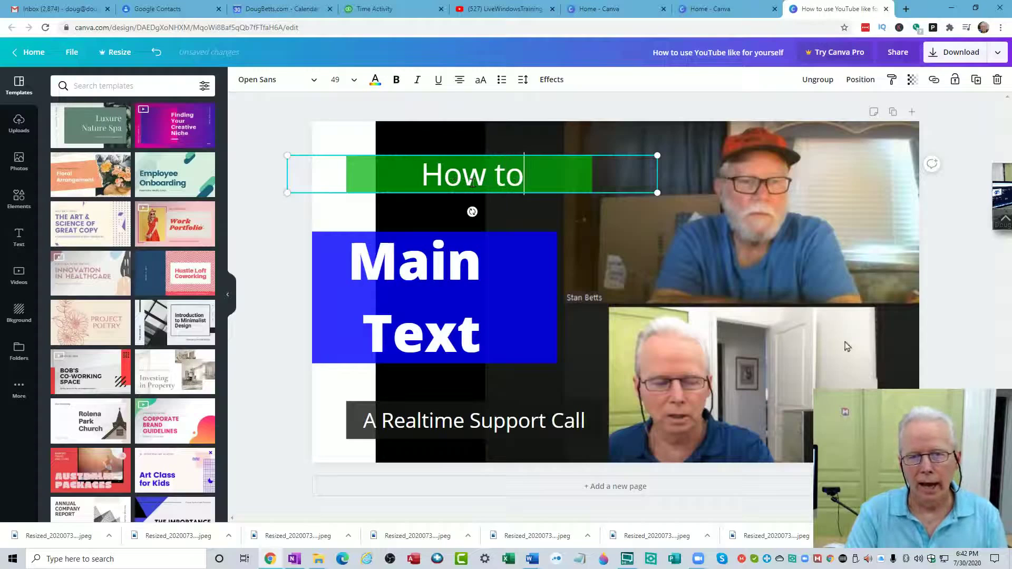
type("use")
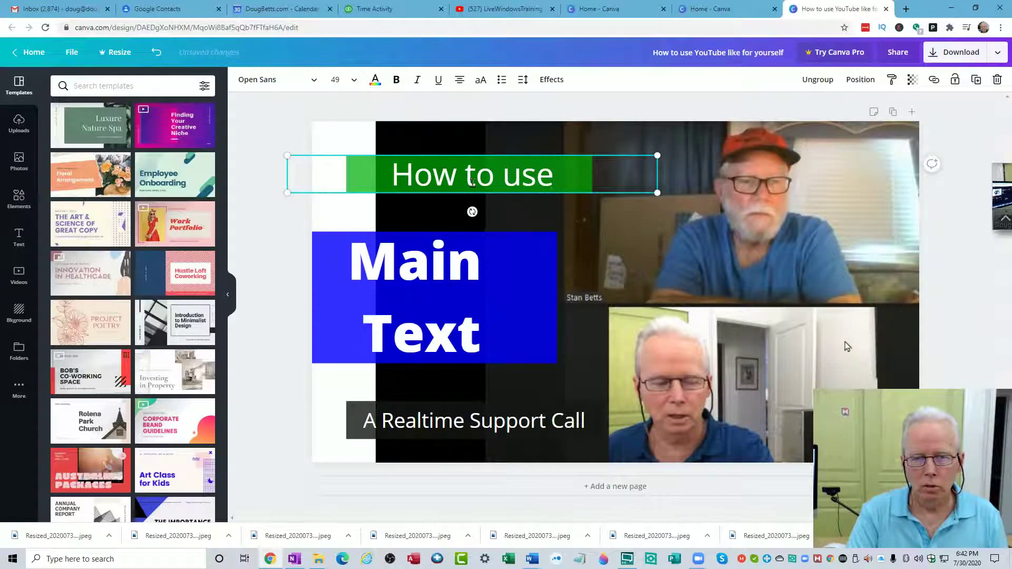
key("BackSpace")
key("BackSpace")
key("BackSpace")
key("BackSpace")
key("BackSpace")
key("BackSpace")
key("BackSpace")
key("BackSpace")
key("BackSpace")
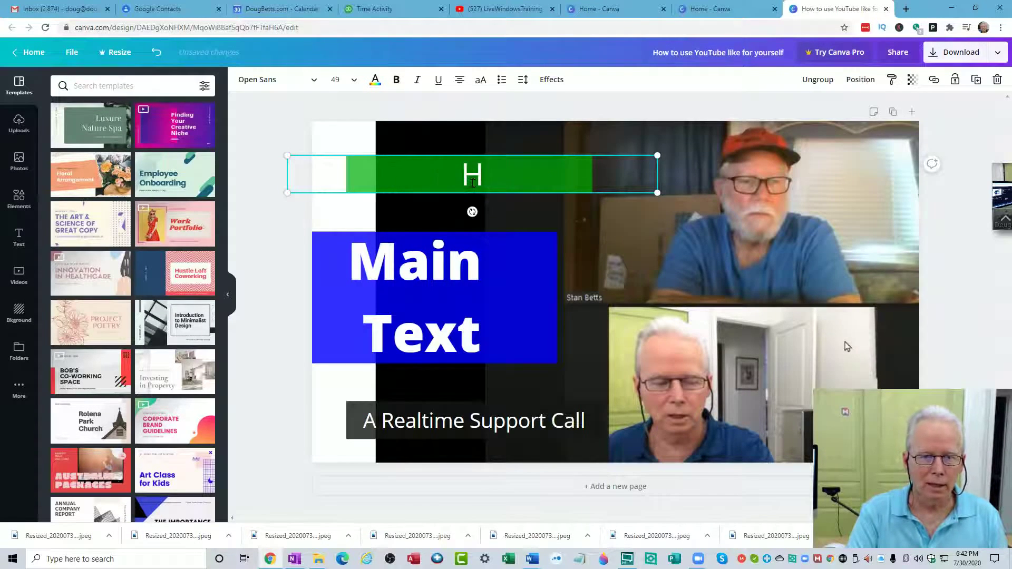
type("OW")
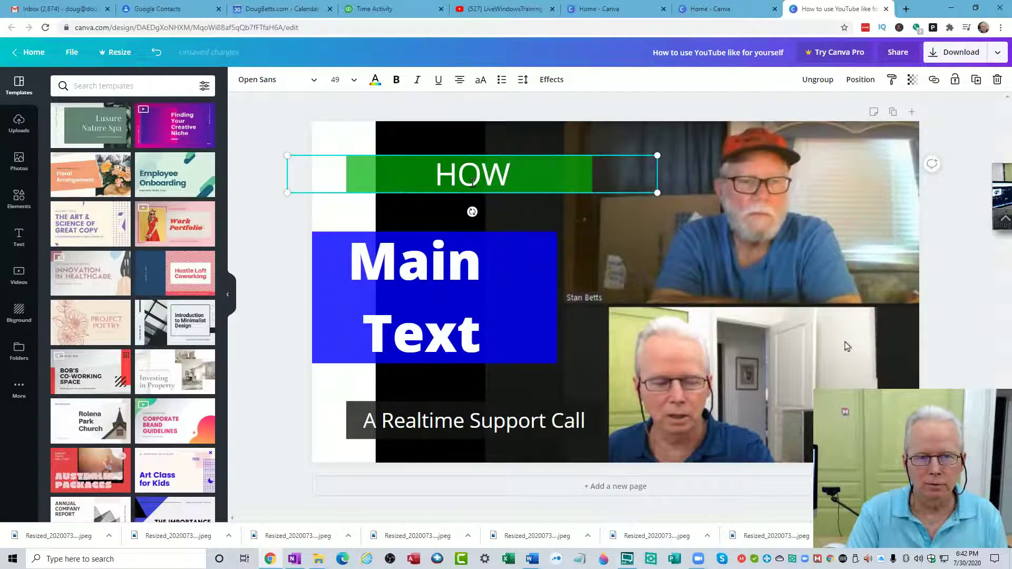
type(" TO U")
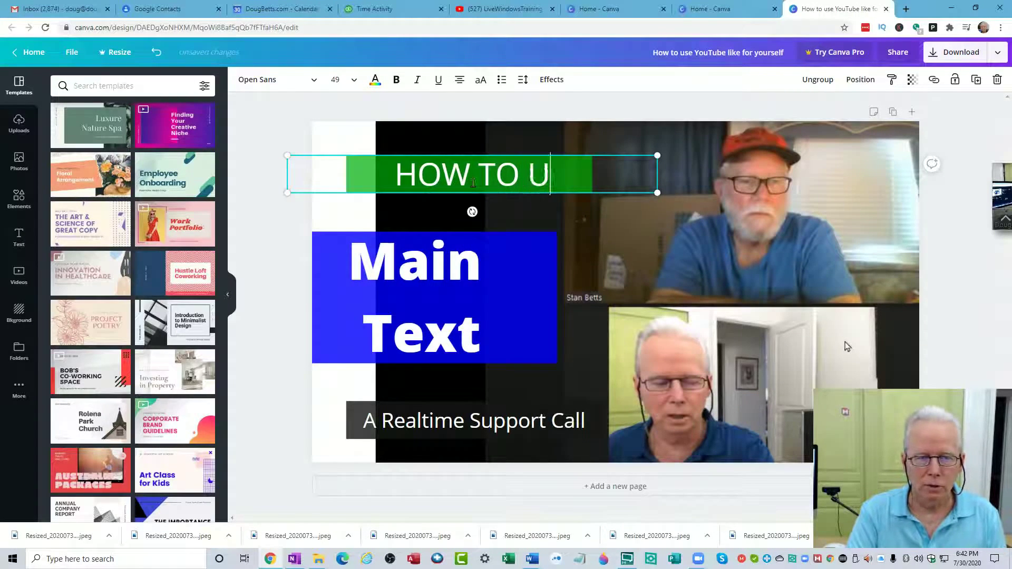
type("SE")
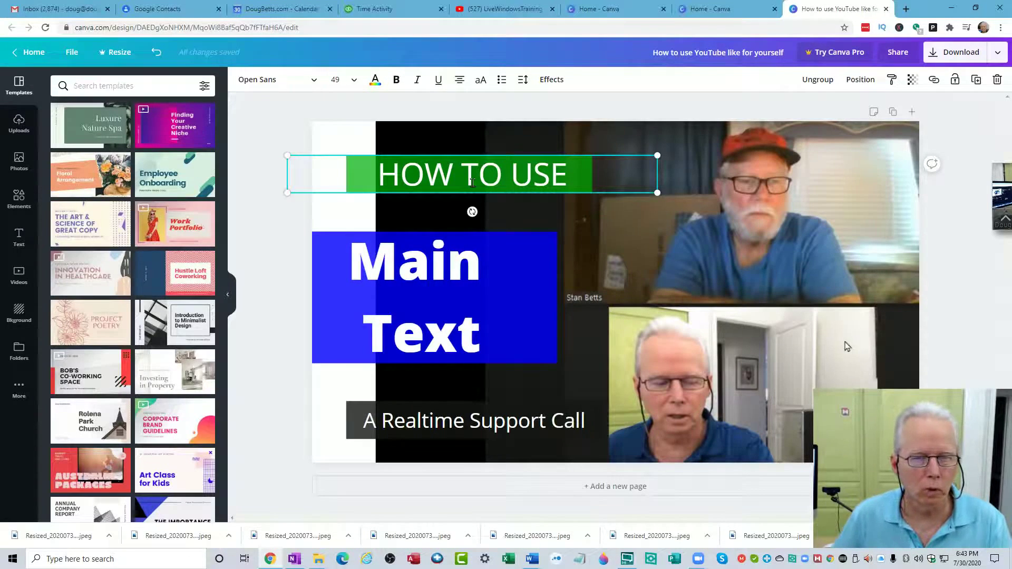
Replace the main text with "YOUTUBE LIKES FEATURE TO BENEFIT YOU" in capitals, starting a new line after "LIKES"
left_click(437, 273)
double_click(436, 271)
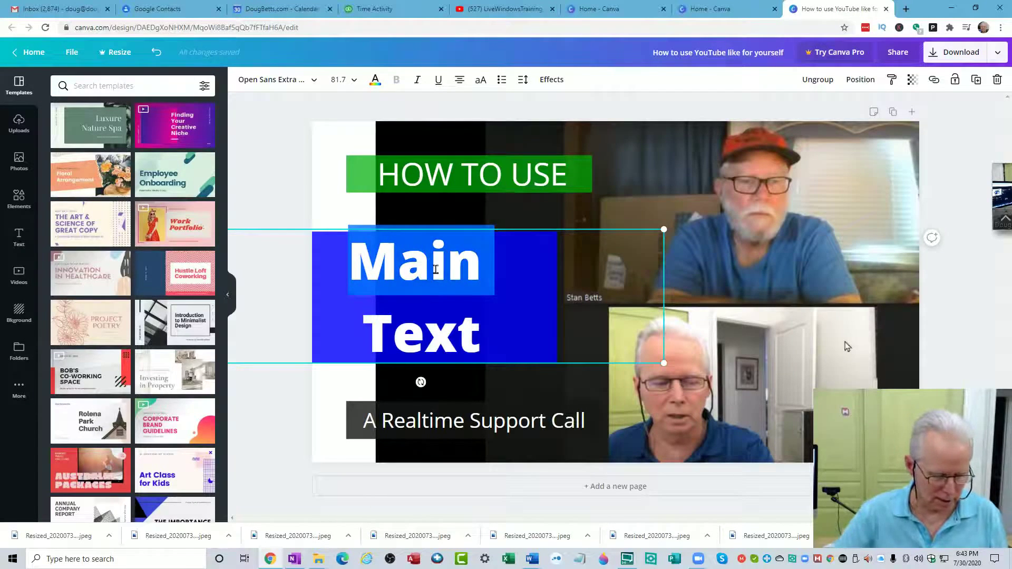
key("ctrl+a")
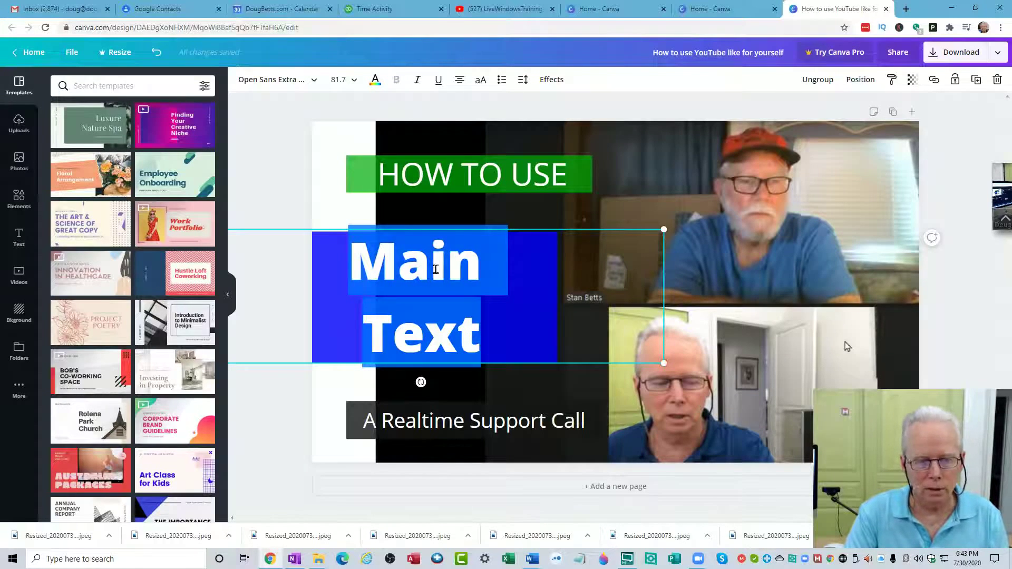
type("yOU")
key("BackSpace")
key("BackSpace")
key("BackSpace")
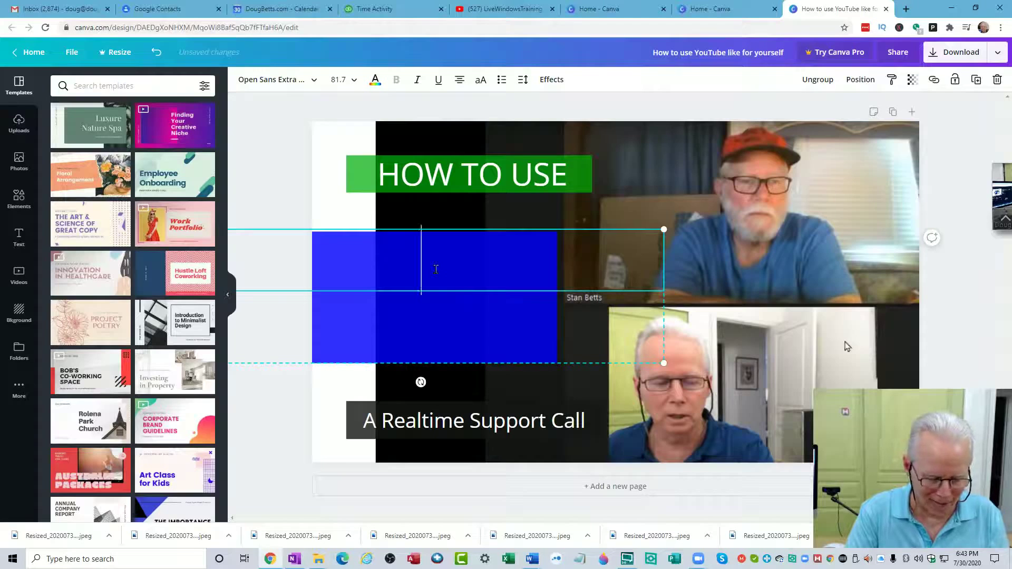
type("YOU")
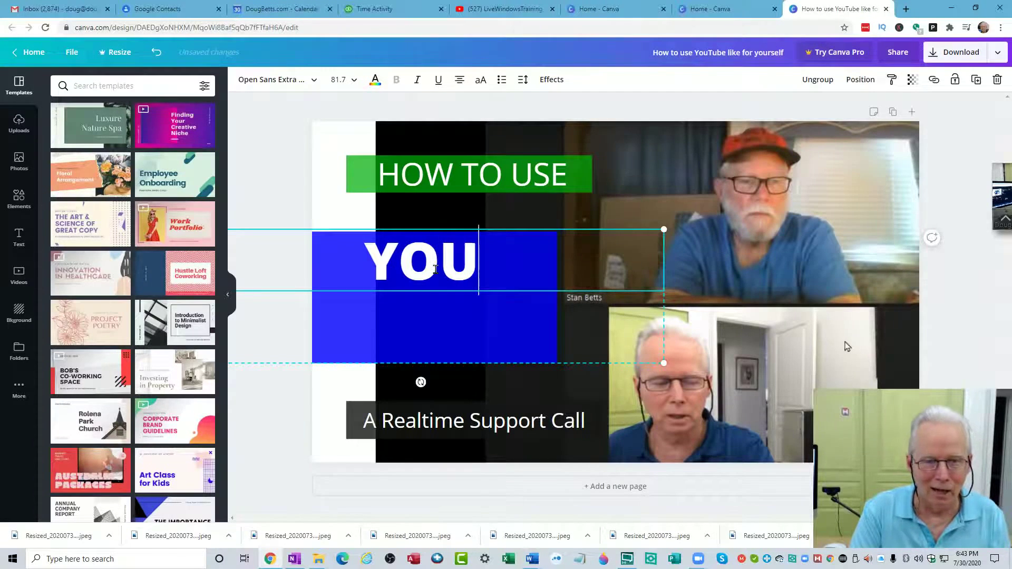
type("TUBE LI")
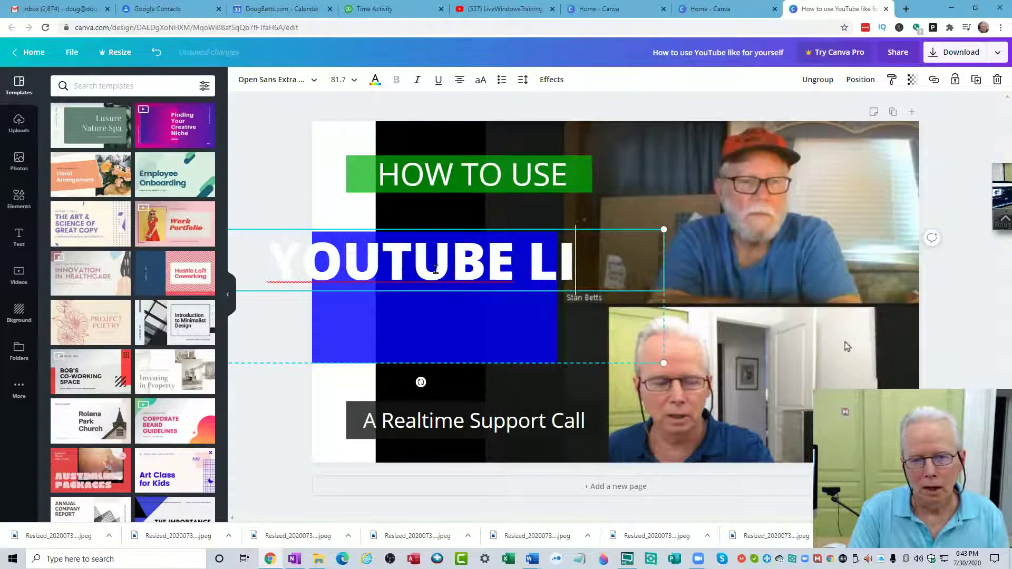
type("KES FE")
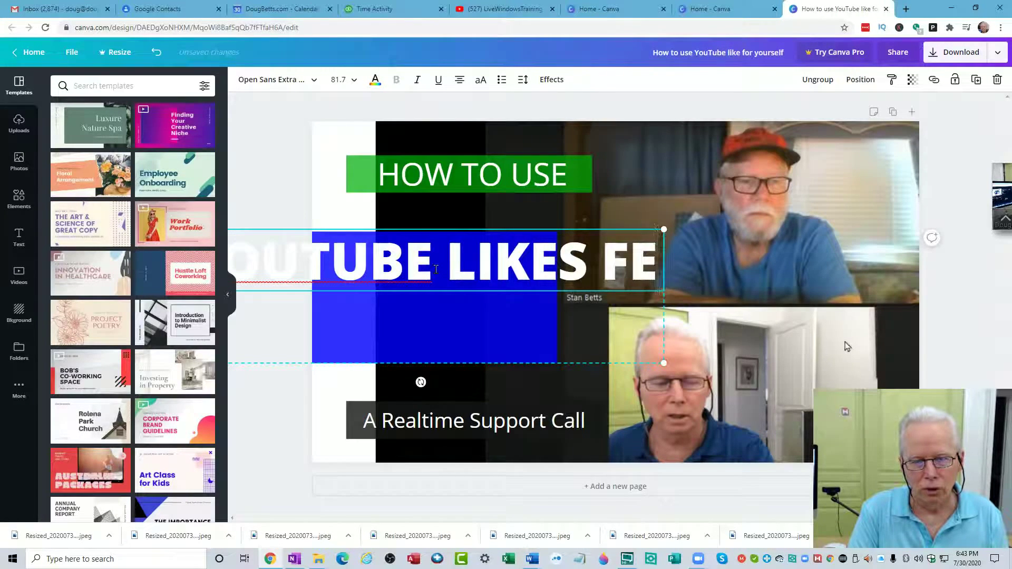
key("BackSpace")
key("BackSpace")
key("BackSpace")
key("Return")
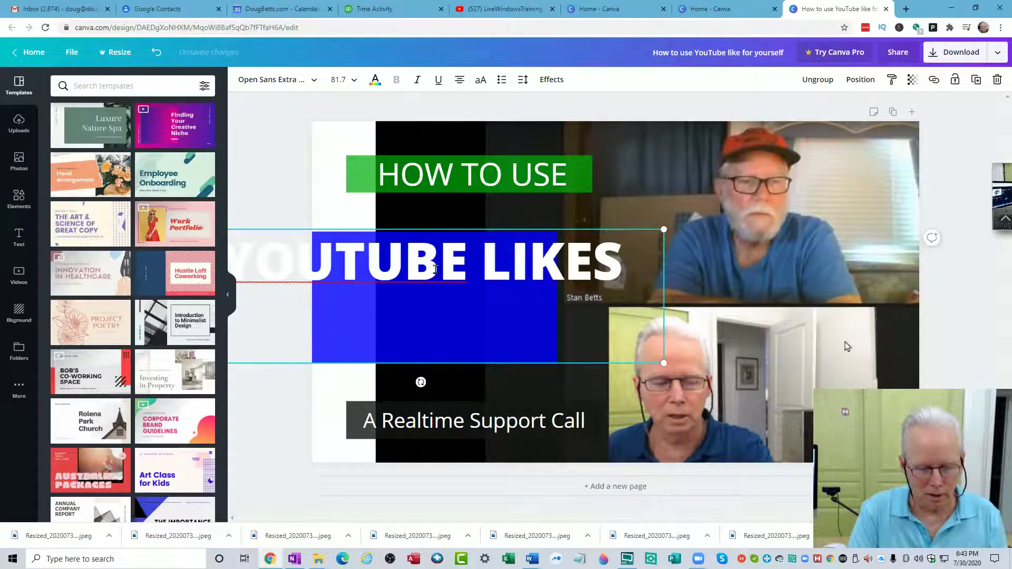
type("FEATURE")
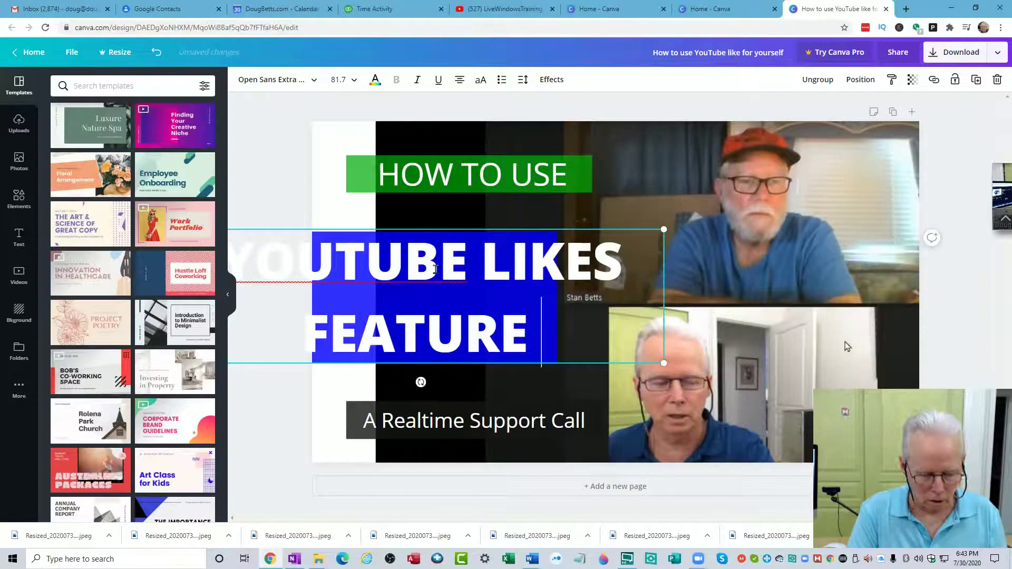
type(" TO B")
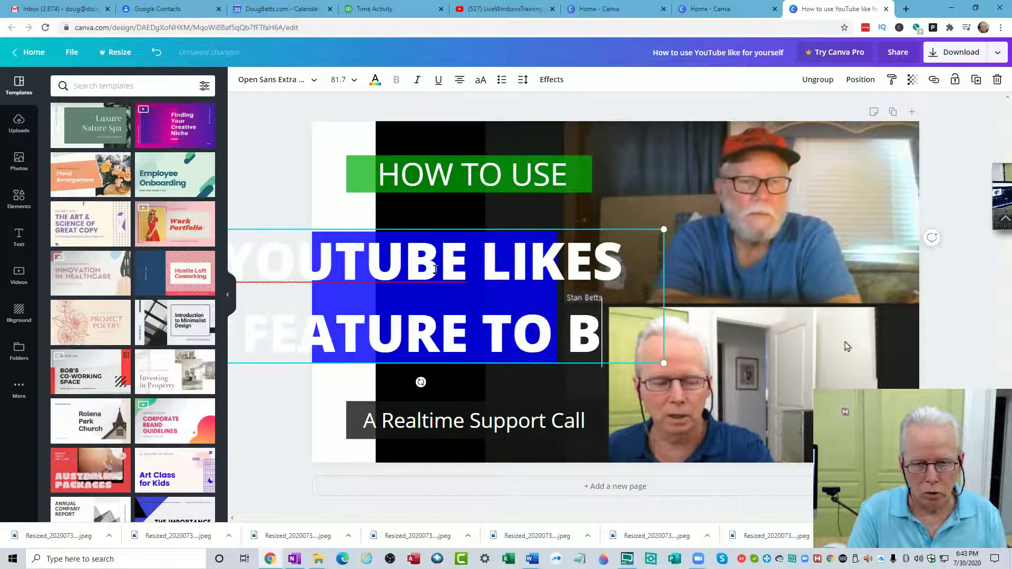
type("ENEFIT")
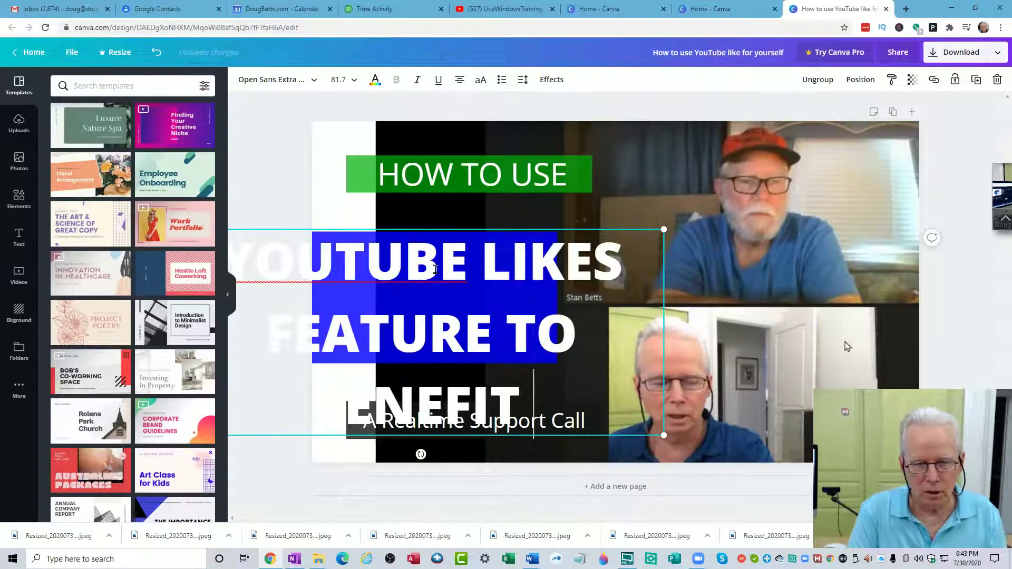
type(" YOU")
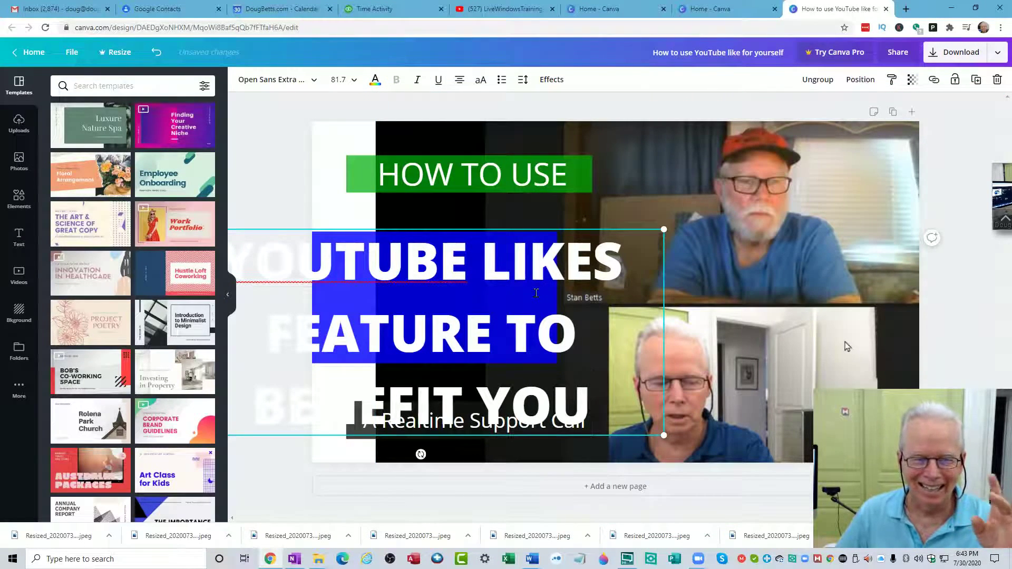
right_click(640, 280)
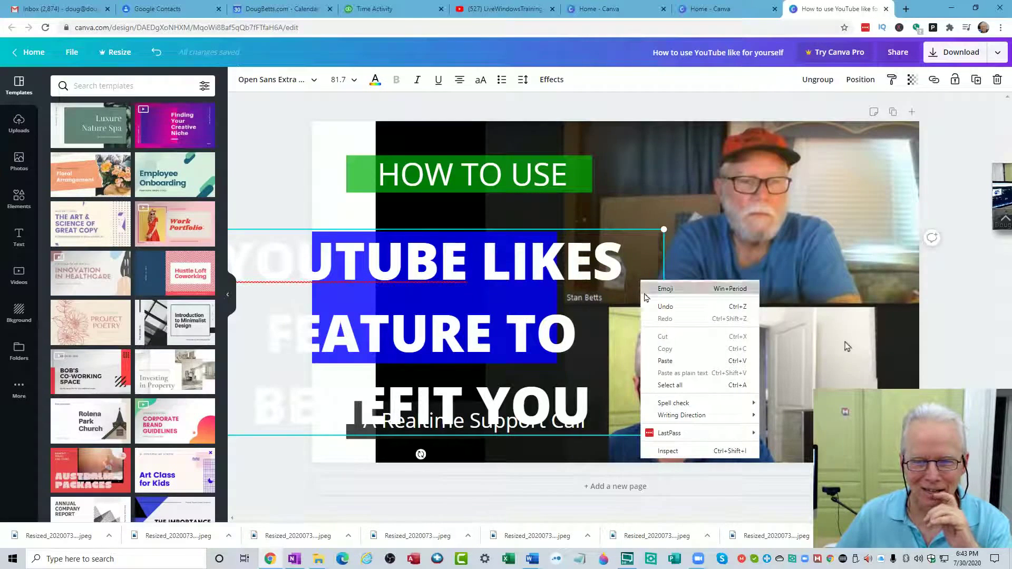
left_click(536, 360)
right_click(530, 319)
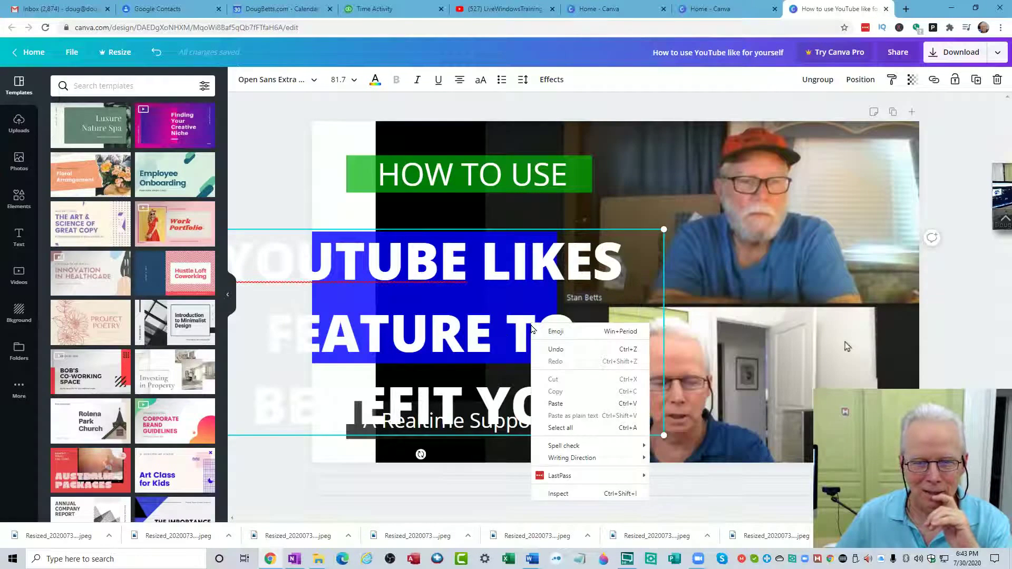
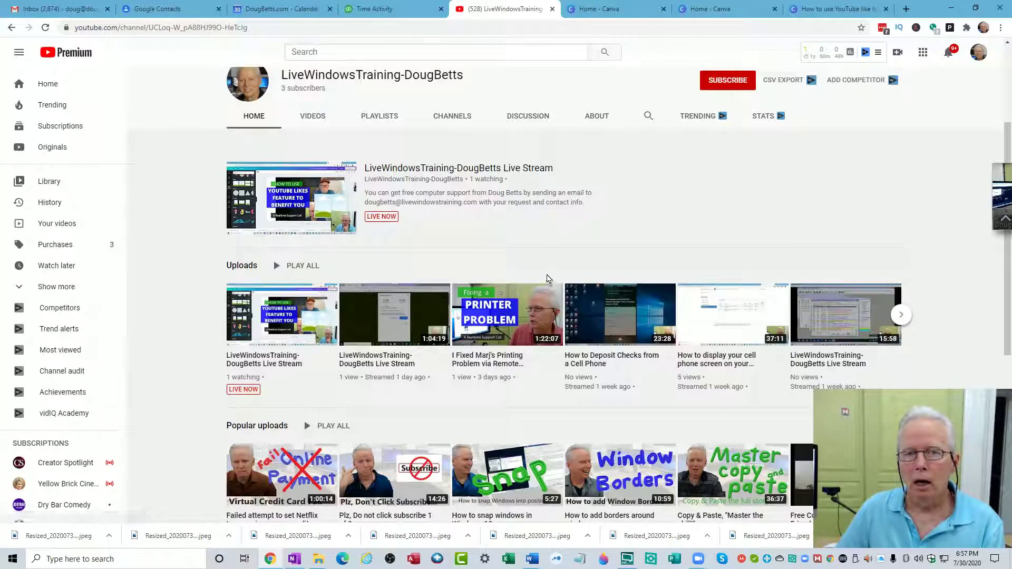
Switch from the YouTube channel to the "How to use YouTube like for yourself" thumbnail design open in Canva
left_click(636, 14)
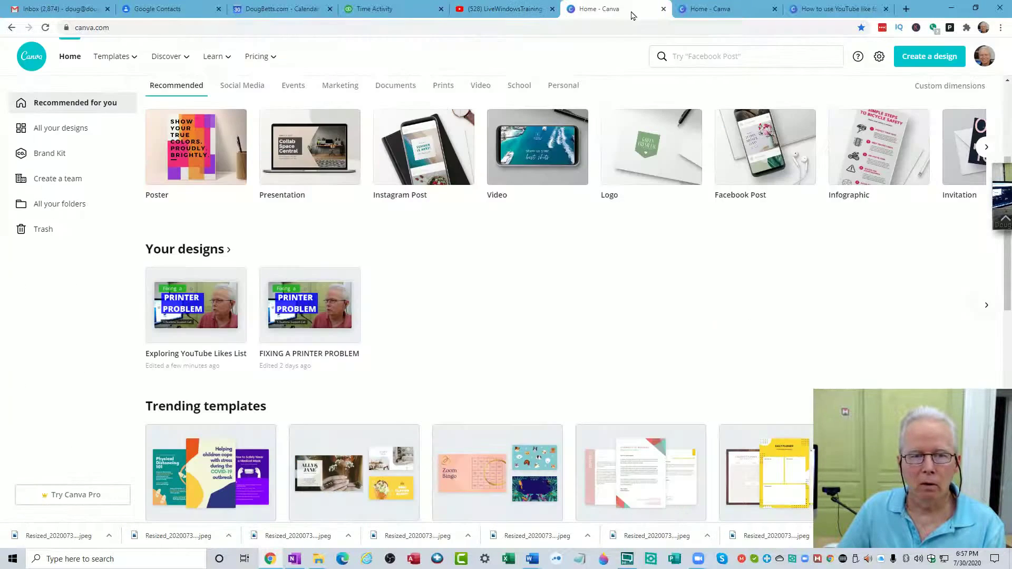
left_click(718, 11)
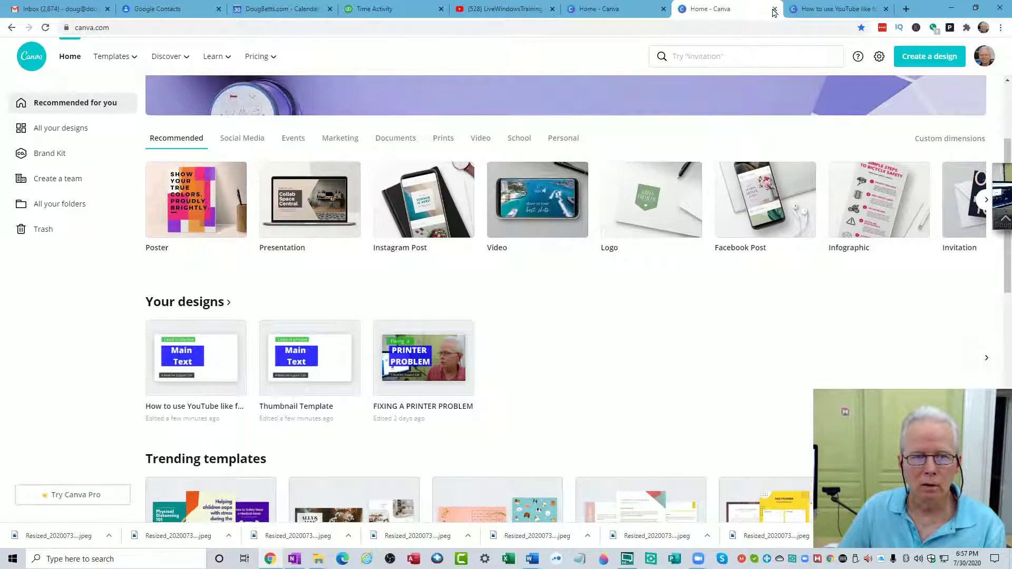
left_click(815, 11)
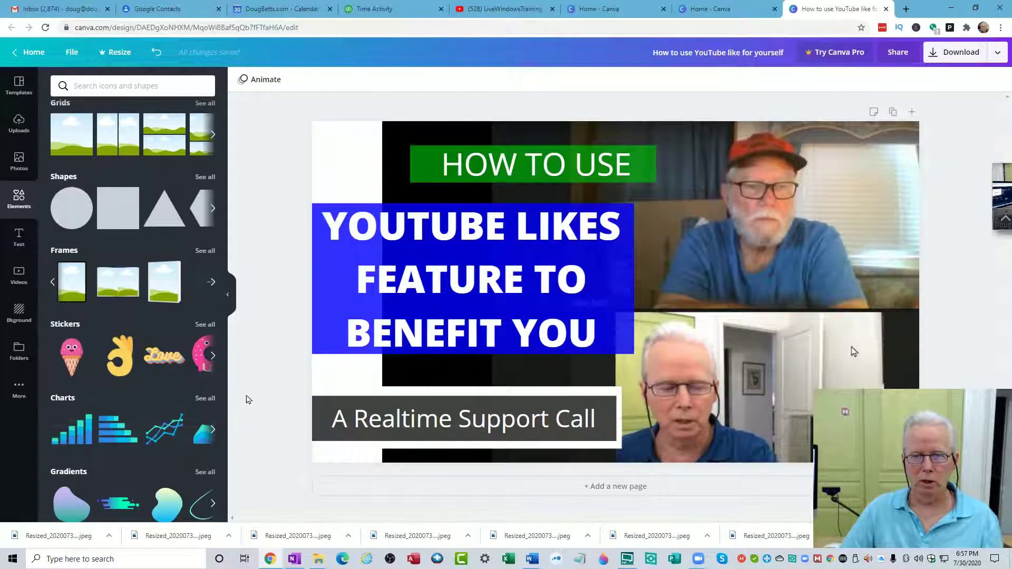
Return to Canva's home page and look through the recent designs and the template categories
left_click(28, 55)
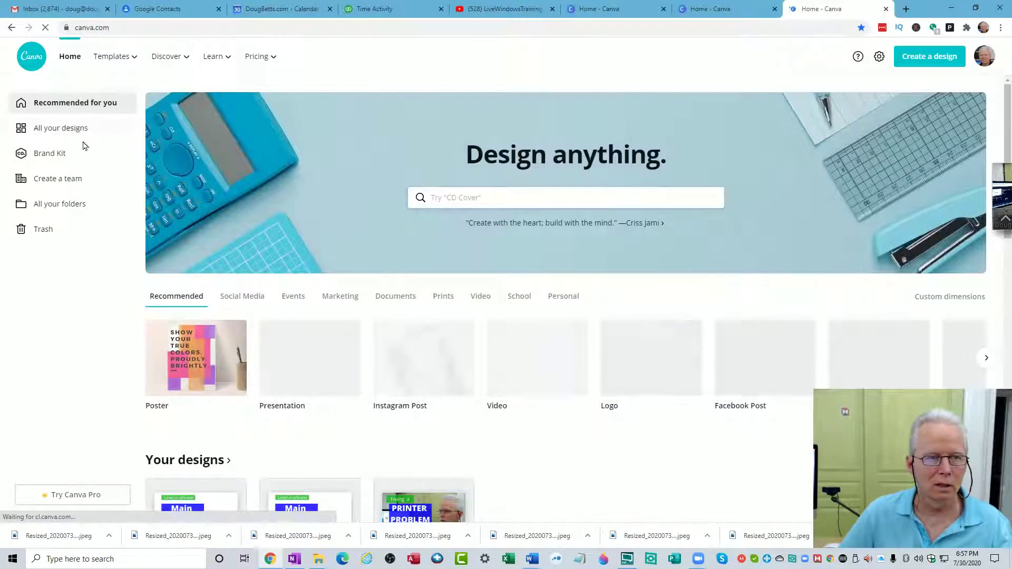
scroll(282, 372, "down", 2)
scroll(282, 371, "down", 7)
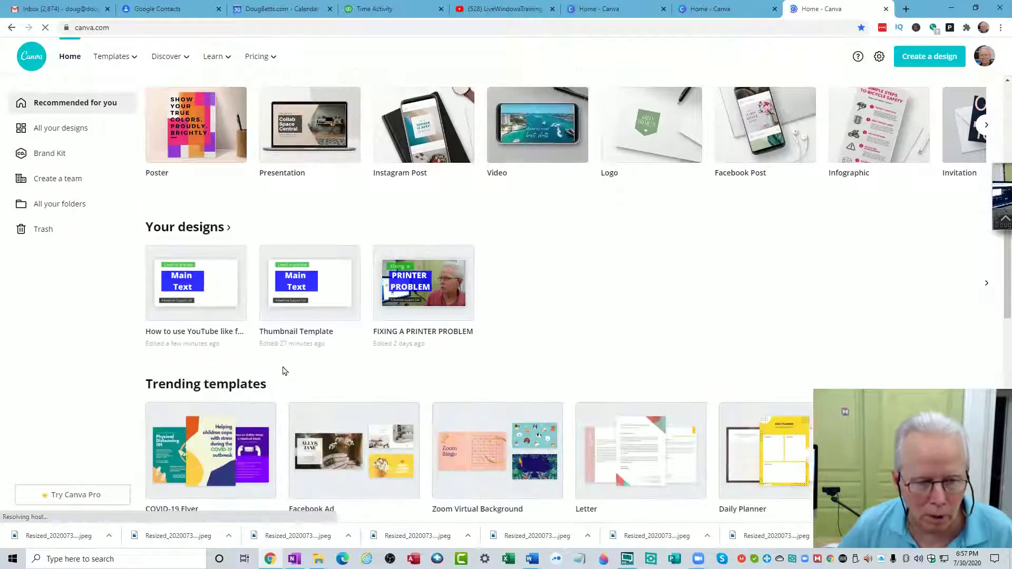
scroll(273, 375, "down", 9)
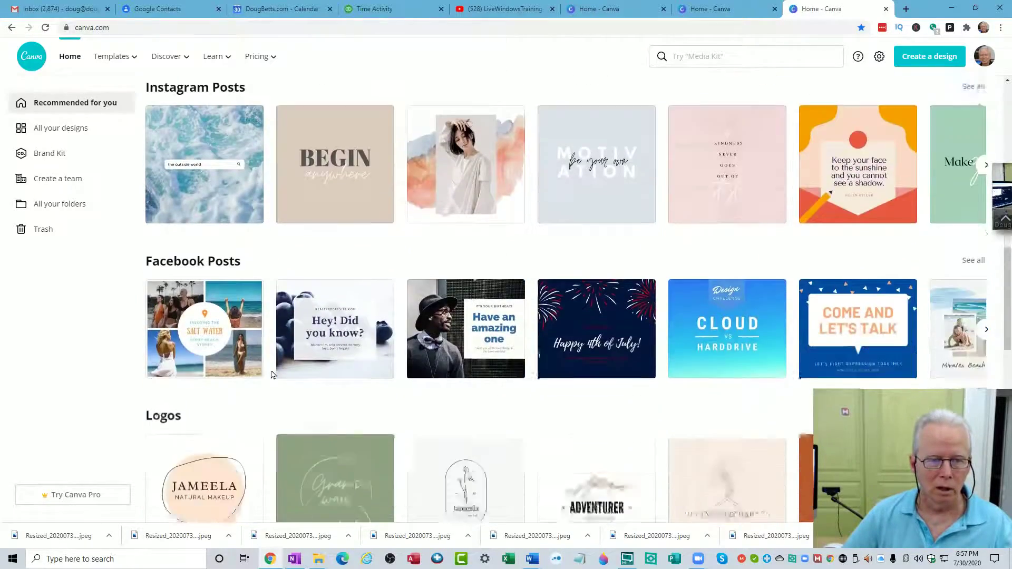
scroll(266, 372, "down", 4)
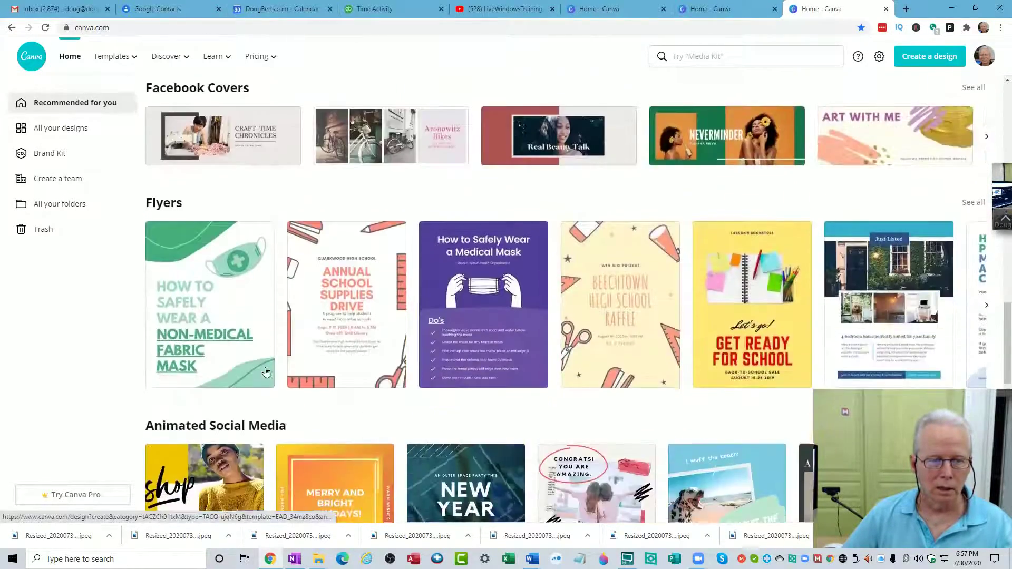
scroll(264, 372, "up", 15)
scroll(263, 373, "up", 6)
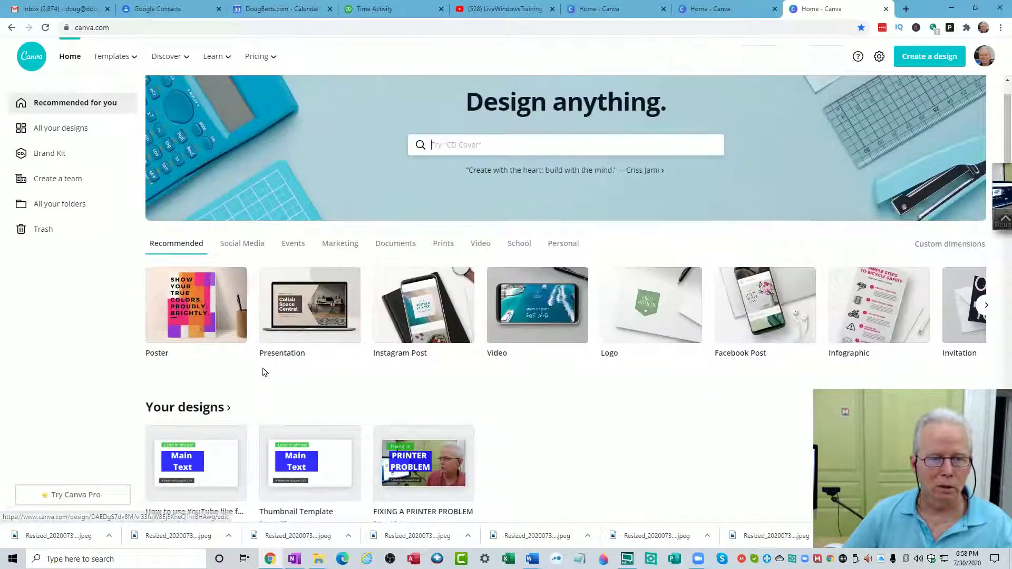
scroll(262, 369, "down", 3)
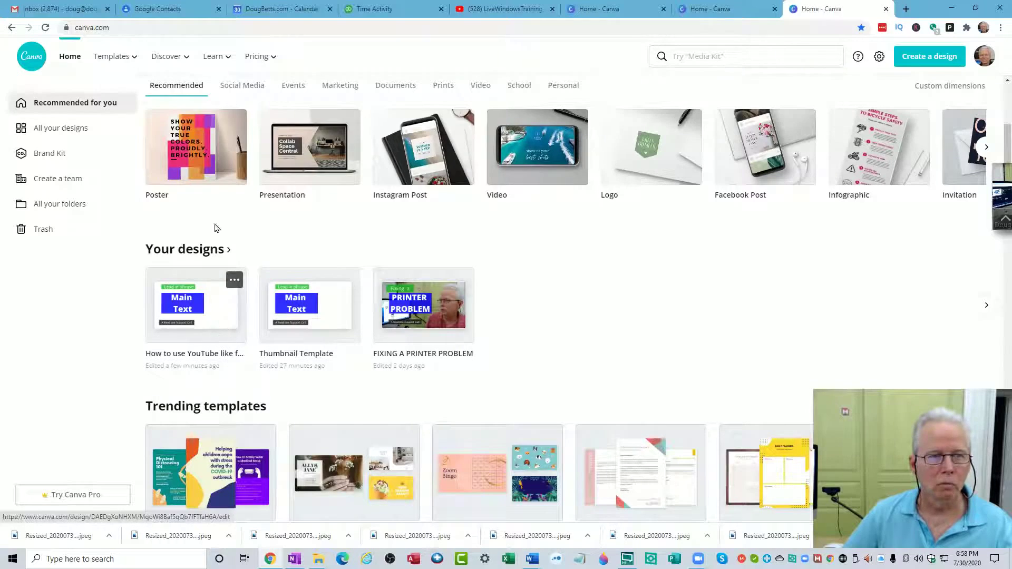
Refresh Canva's home page and download the "How to use YouTube like for yourself" design as a PNG
left_click(46, 31)
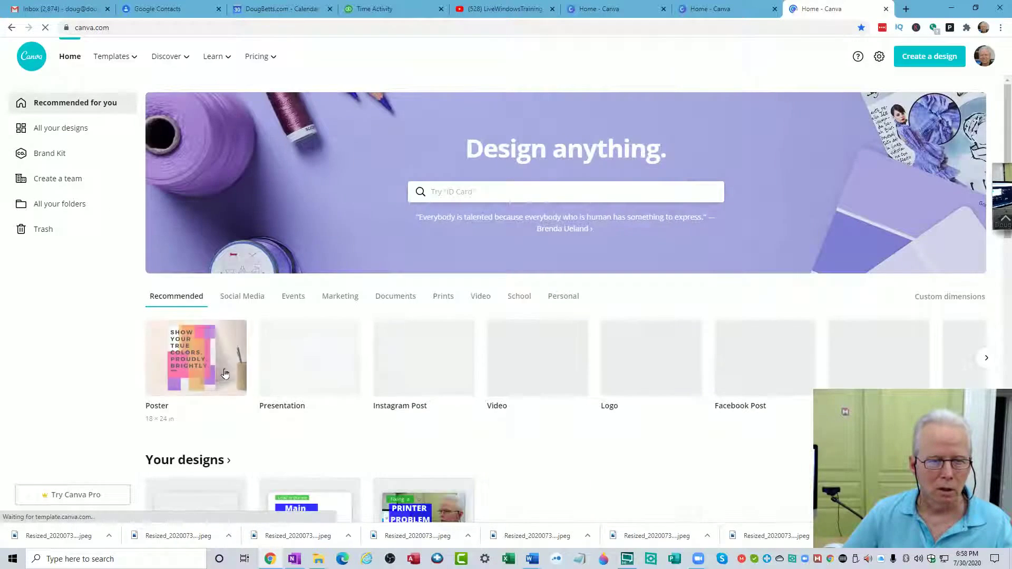
scroll(211, 369, "down", 3)
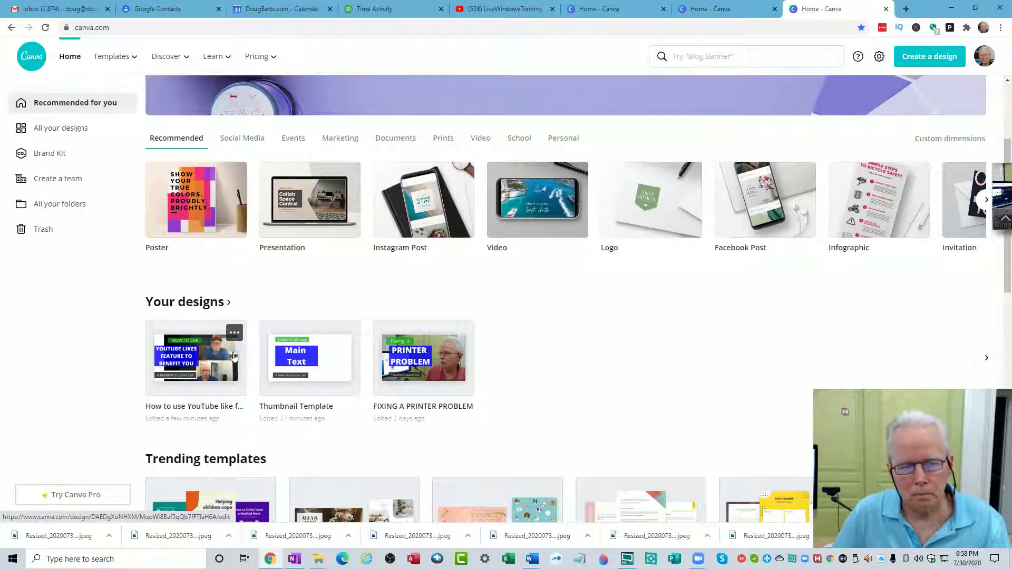
left_click(235, 334)
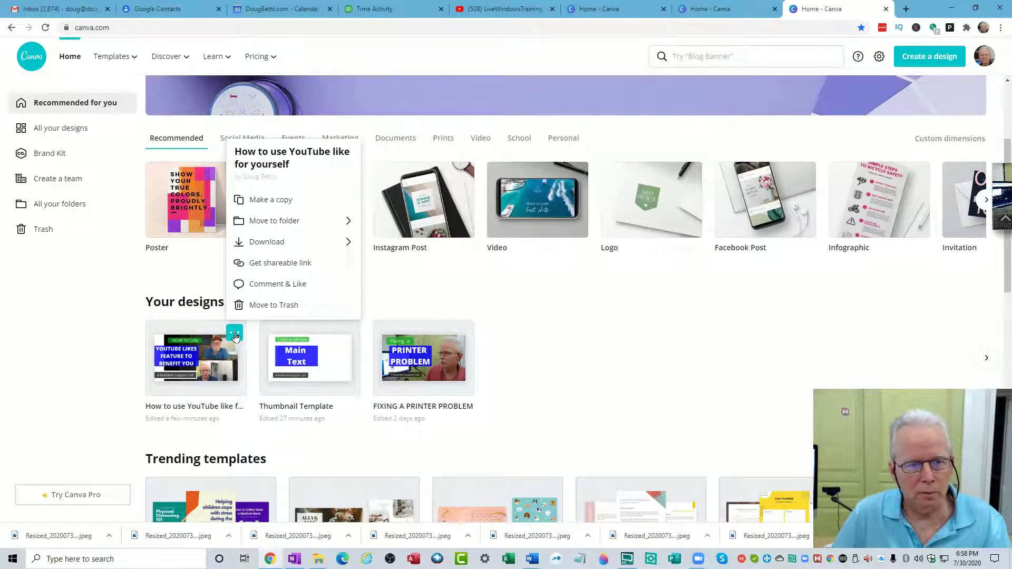
left_click(269, 244)
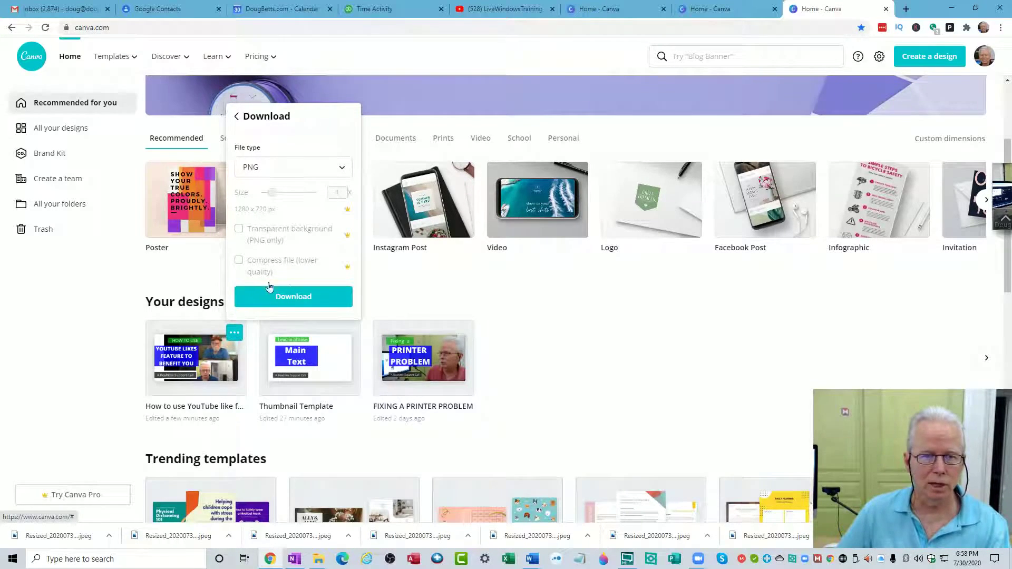
left_click(295, 298)
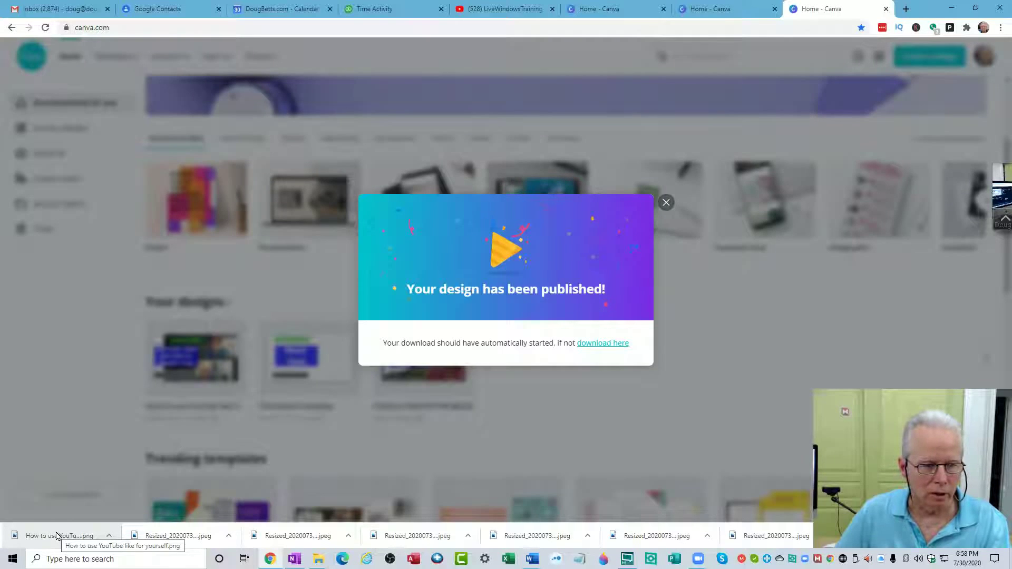
Show the downloaded "How to use YouTube like for yourself.png" in its folder and cut the file
left_click(109, 537)
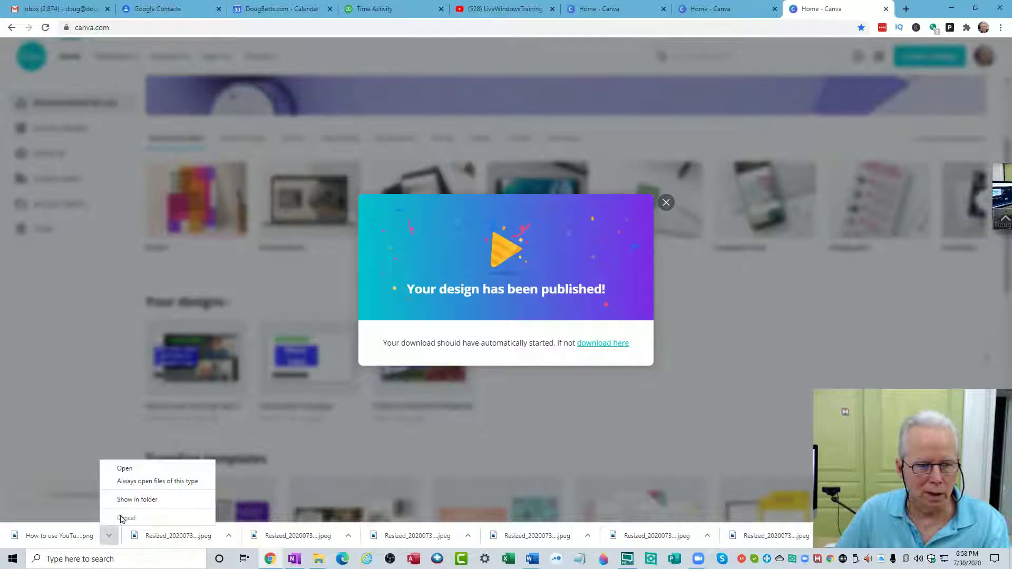
left_click(128, 500)
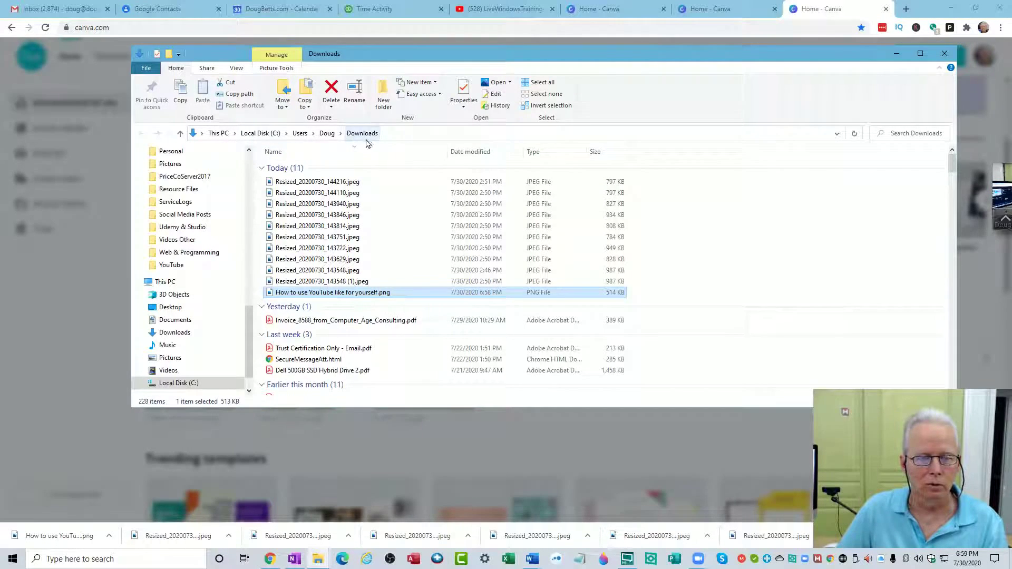
right_click(313, 296)
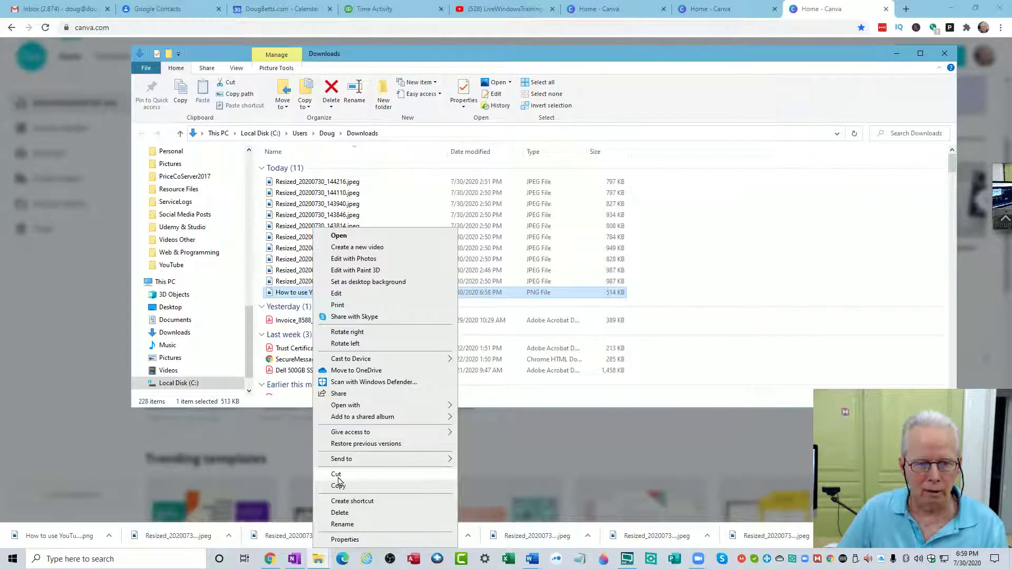
left_click(335, 475)
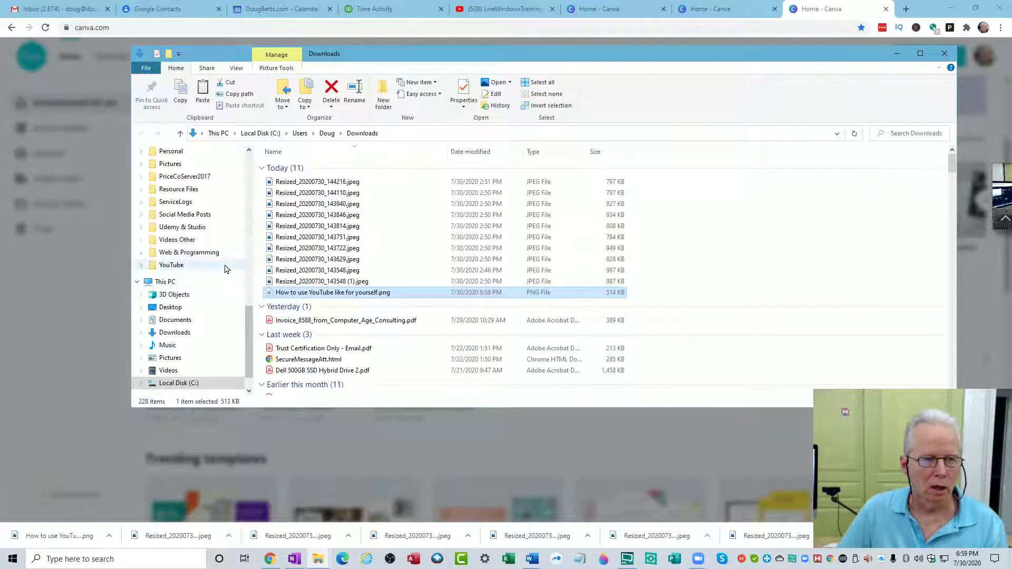
Go to the Completed Thumbnails folder inside Thumbnails and paste the cut PNG there
scroll(220, 238, "up", 2)
scroll(220, 238, "up", 10)
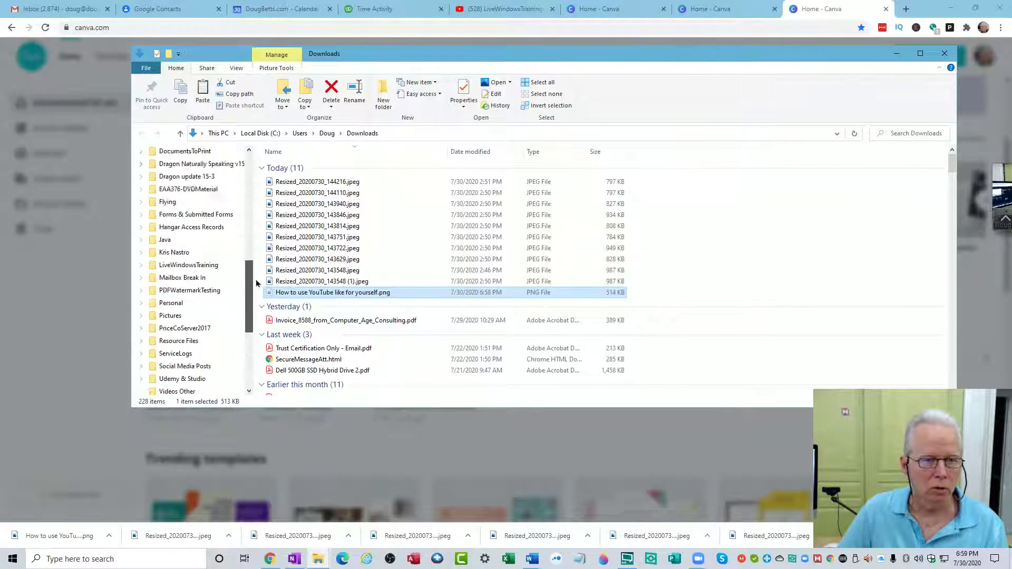
scroll(178, 240, "up", 1)
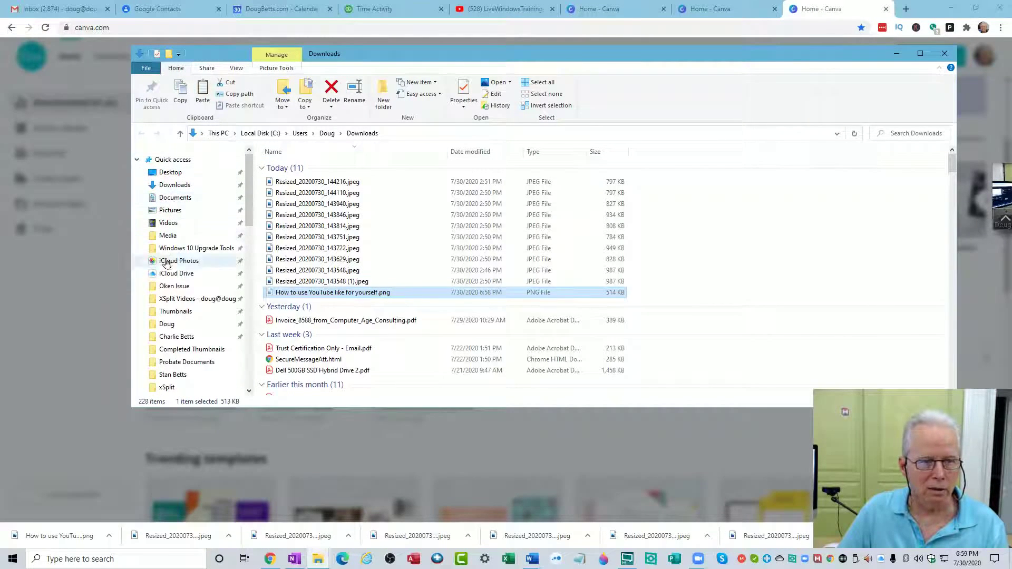
left_click(184, 312)
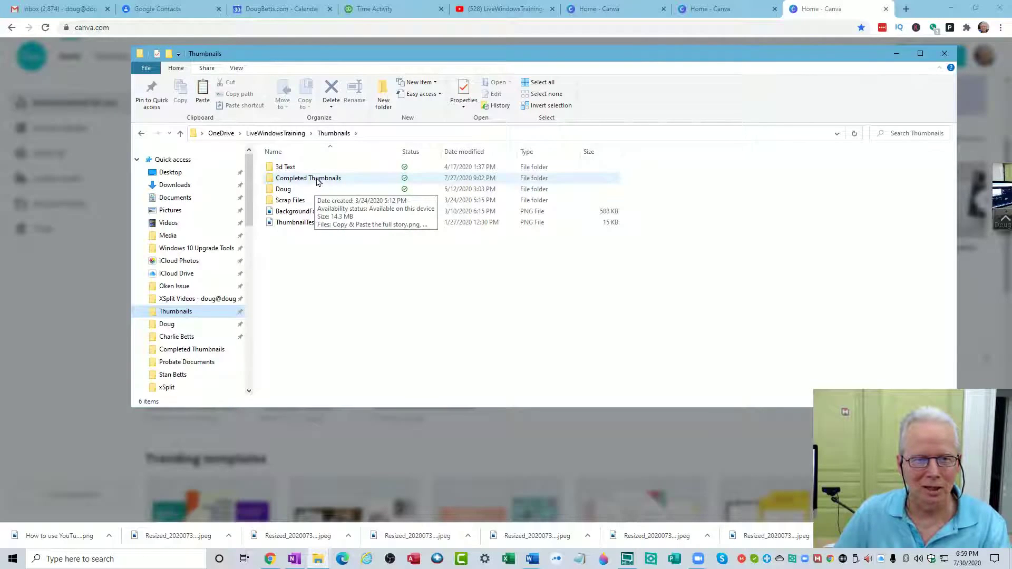
double_click(316, 179)
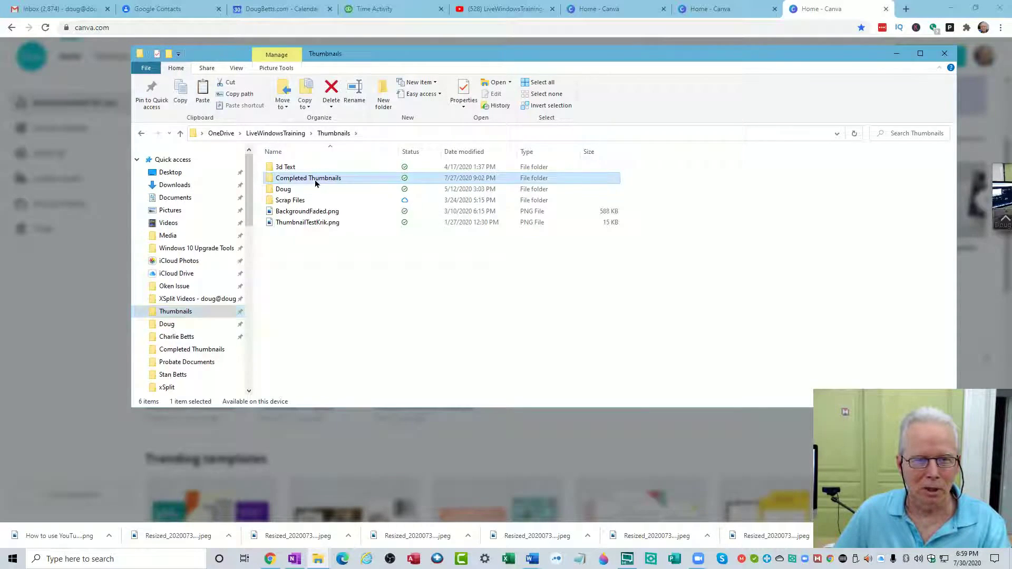
right_click(815, 288)
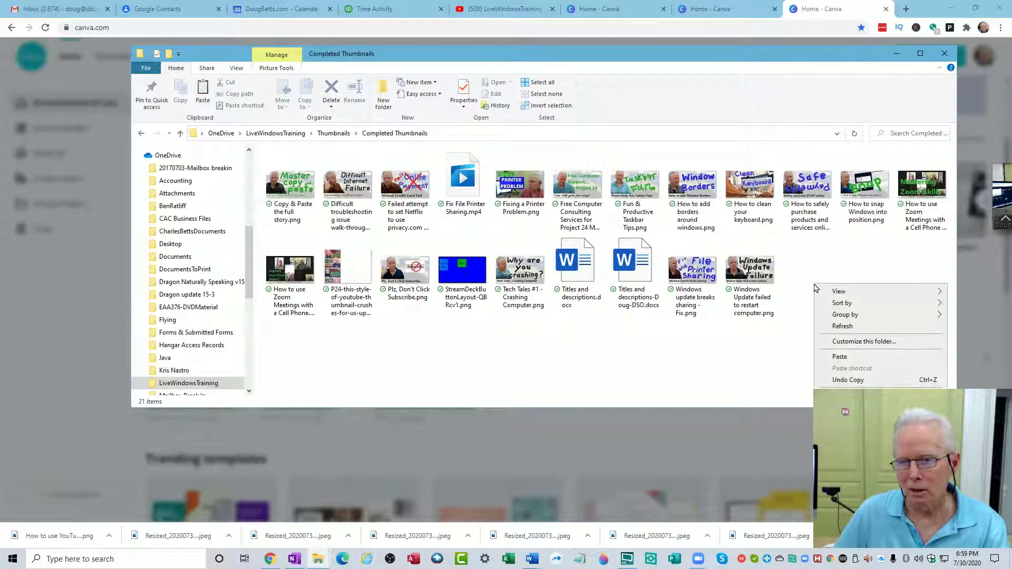
left_click(840, 359)
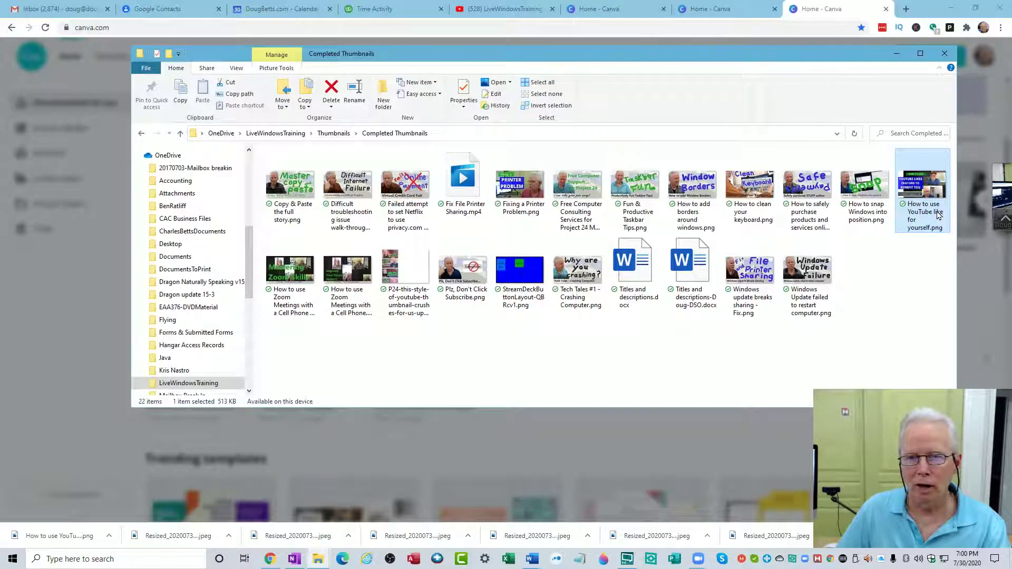
View "How to use YouTube like for yourself.png" in the photo viewer, and close the viewer
mouse_move(938, 215)
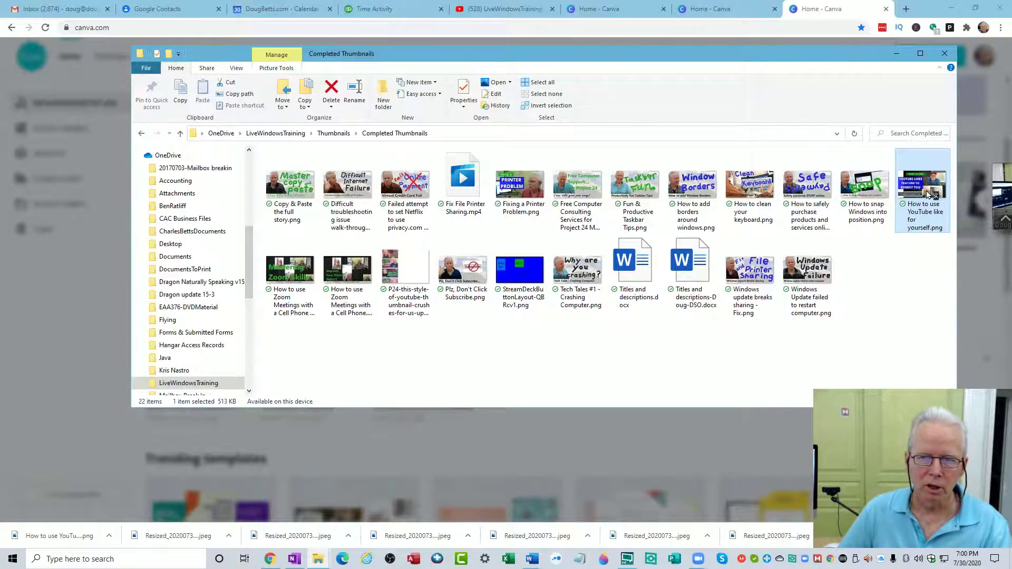
double_click(927, 192)
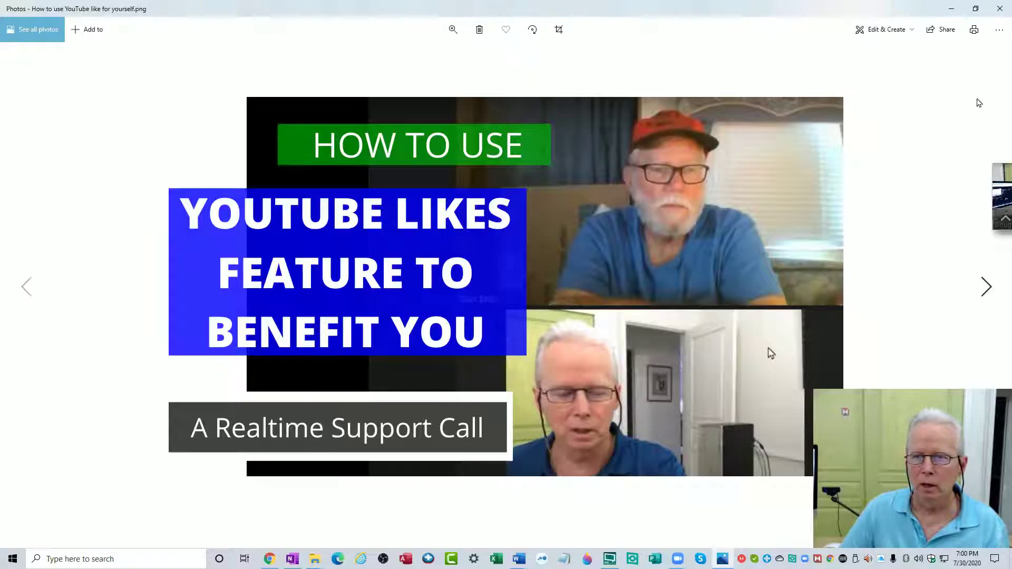
left_click(1000, 13)
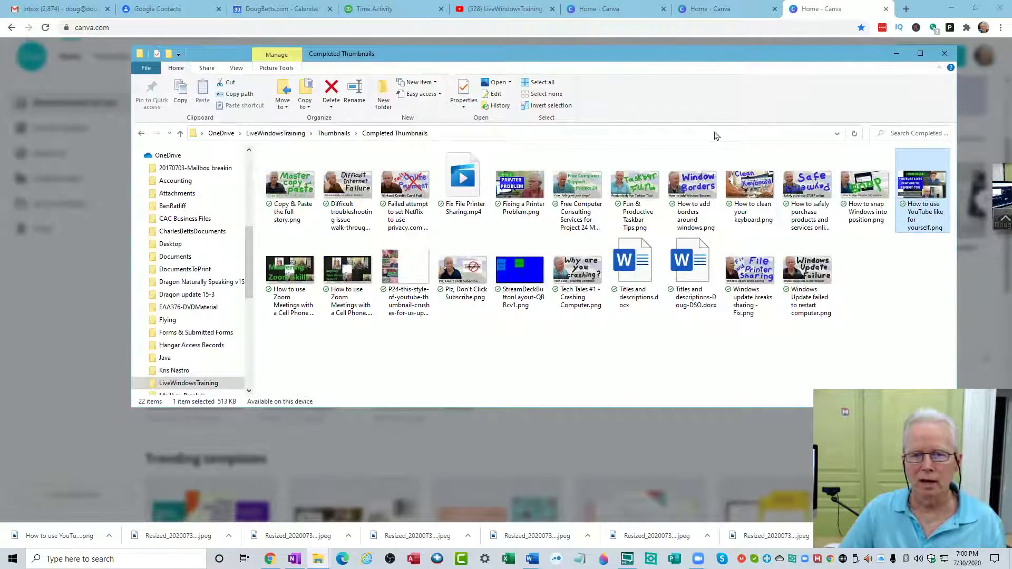
Copy the full path of the Completed Thumbnails folder and switch to the YouTube channel page in the browser
left_click(458, 135)
key("ctrl+c")
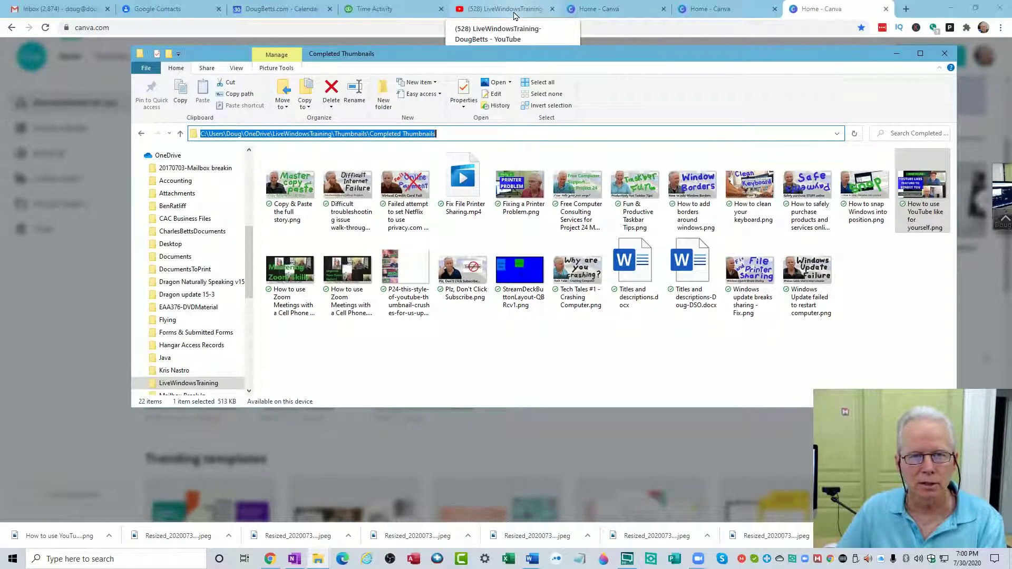
key("alt+Tab")
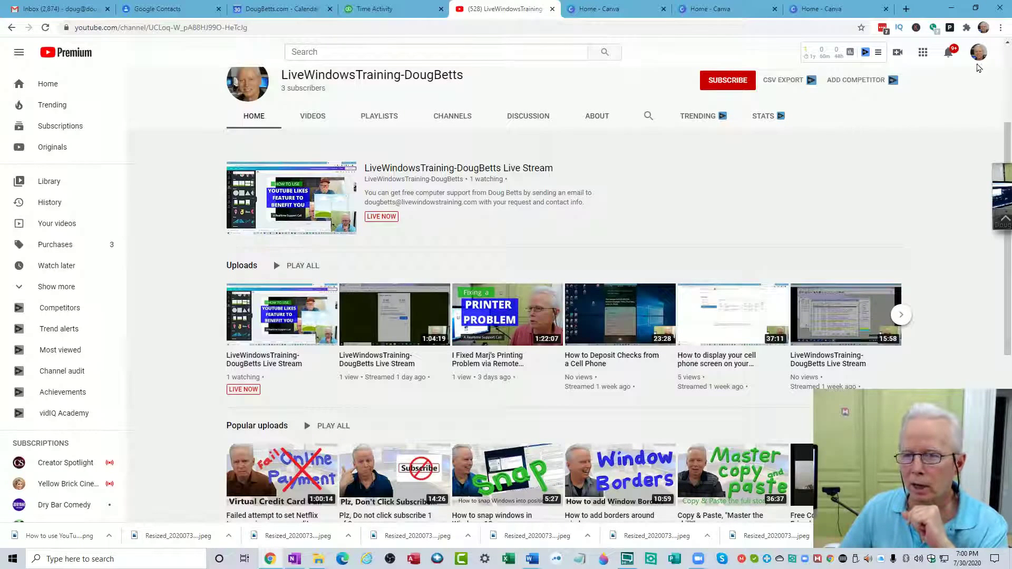
Switch the signed-in YouTube account to the LiveWindowsTraining channel
left_click(980, 53)
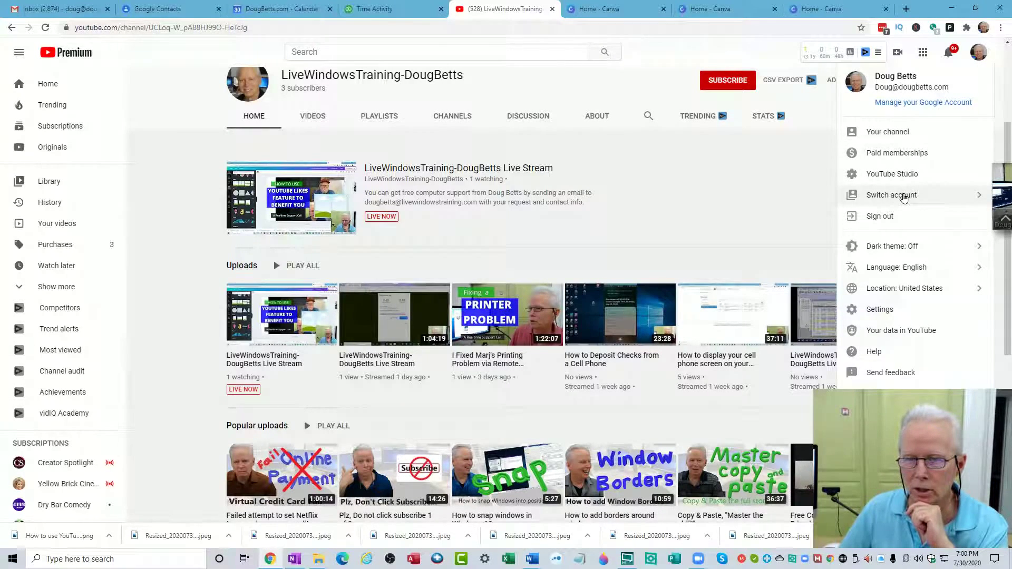
left_click(904, 197)
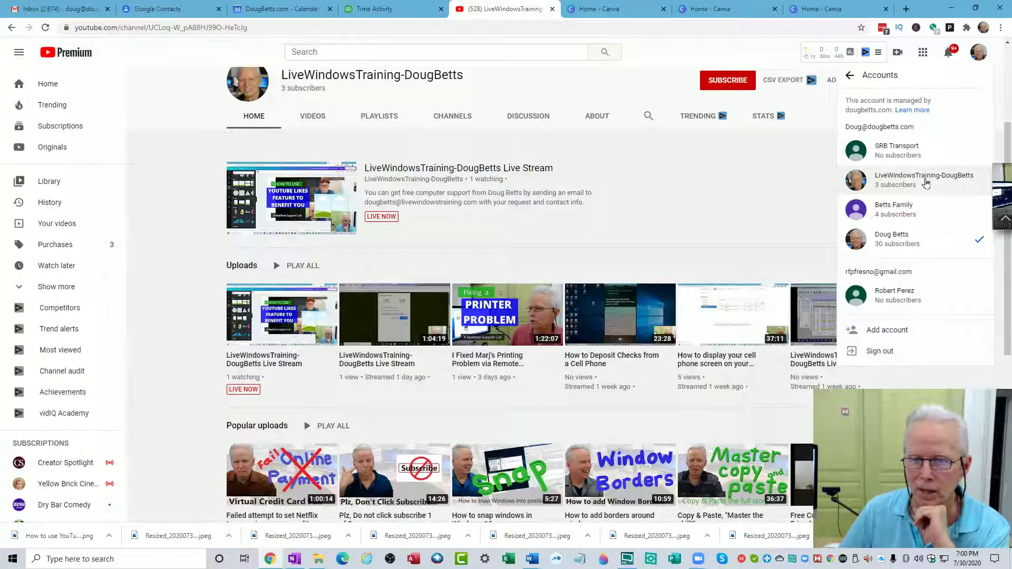
left_click(926, 183)
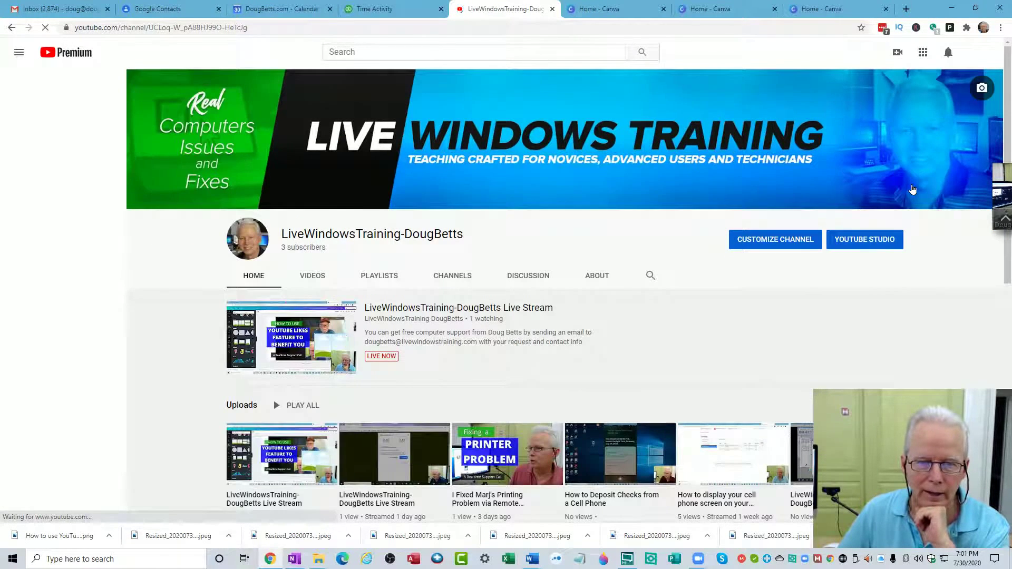
scroll(767, 231, "down", 1)
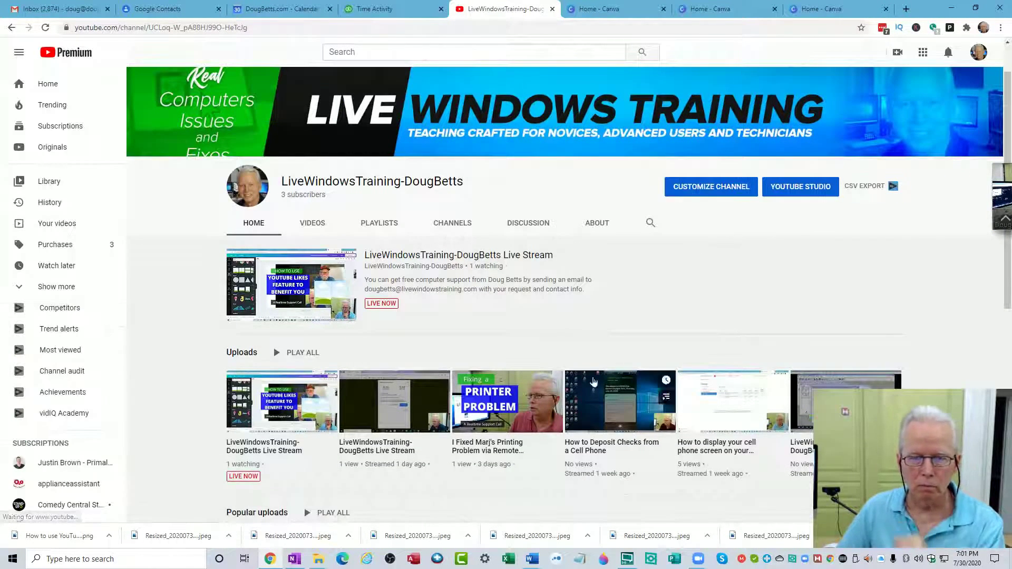
scroll(719, 304, "up", 1)
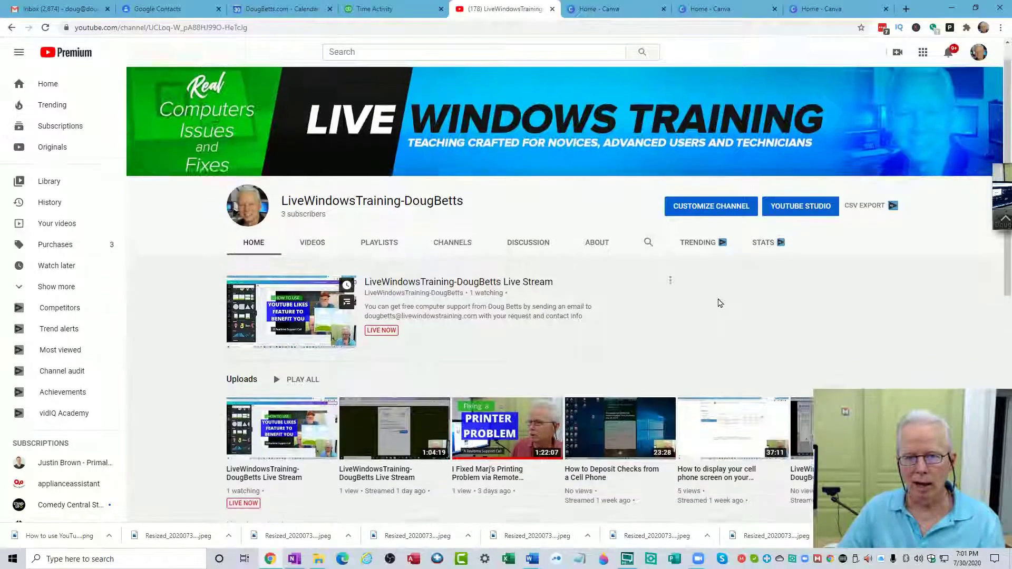
left_click(804, 242)
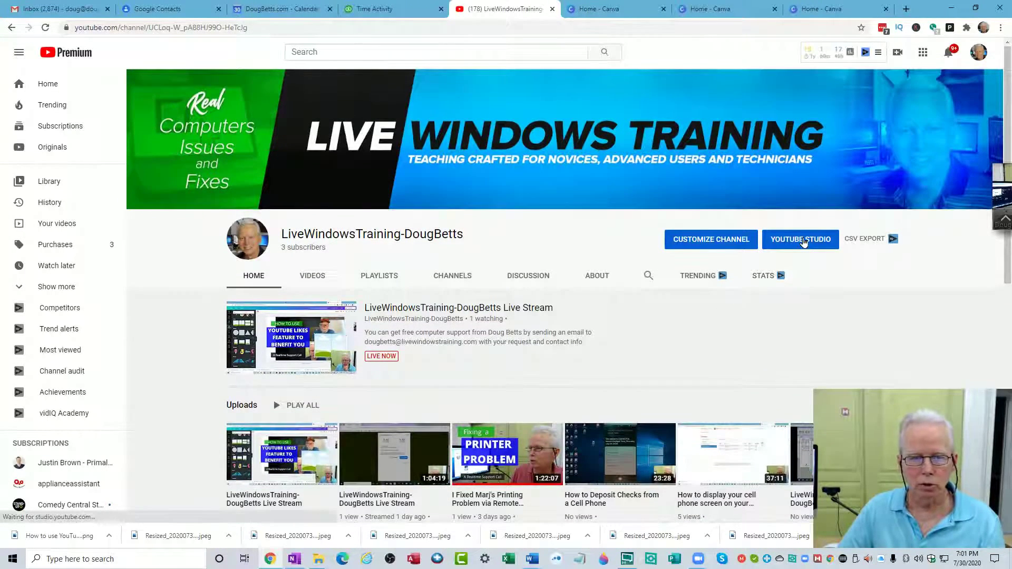
scroll(803, 242, "down", 2)
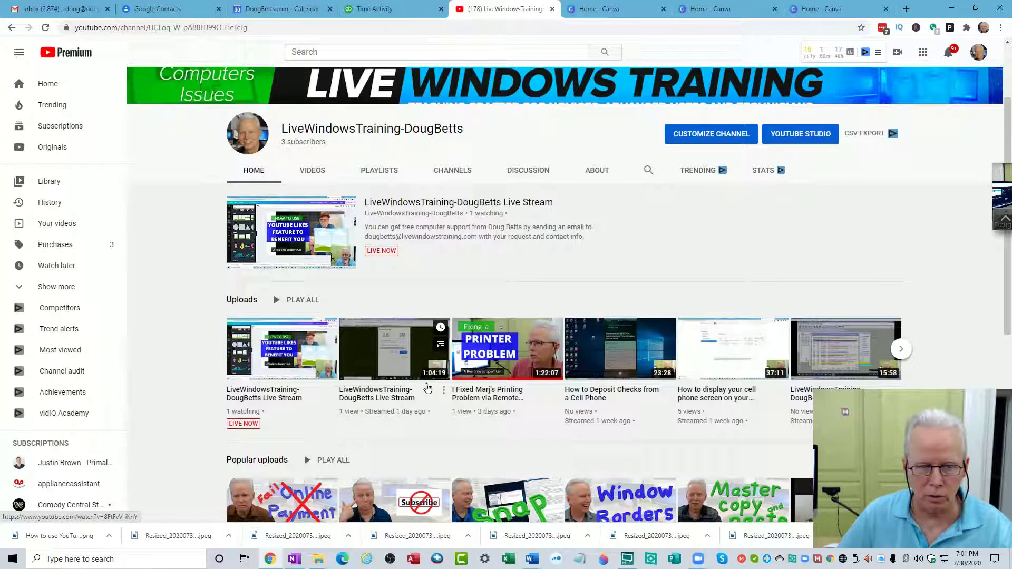
left_click(444, 391)
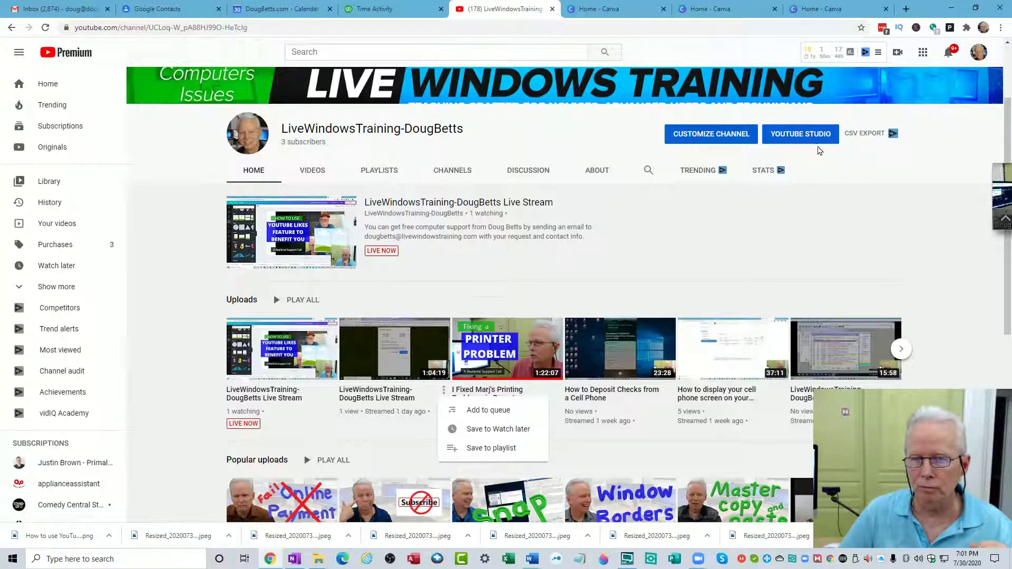
In YouTube Studio, open the video details of the Jul 28, 2020 stream from the channel's live videos
left_click(812, 136)
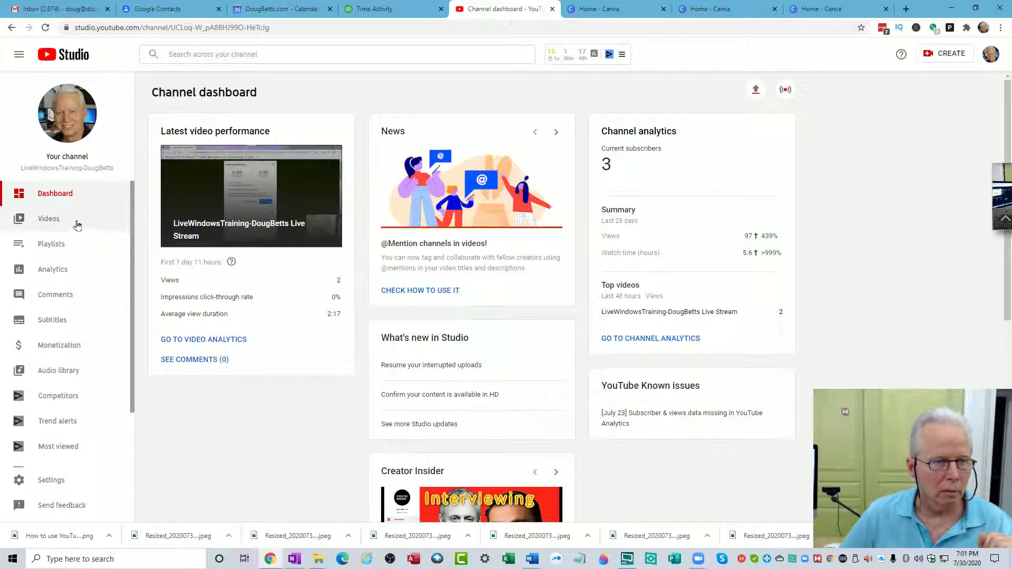
left_click(53, 223)
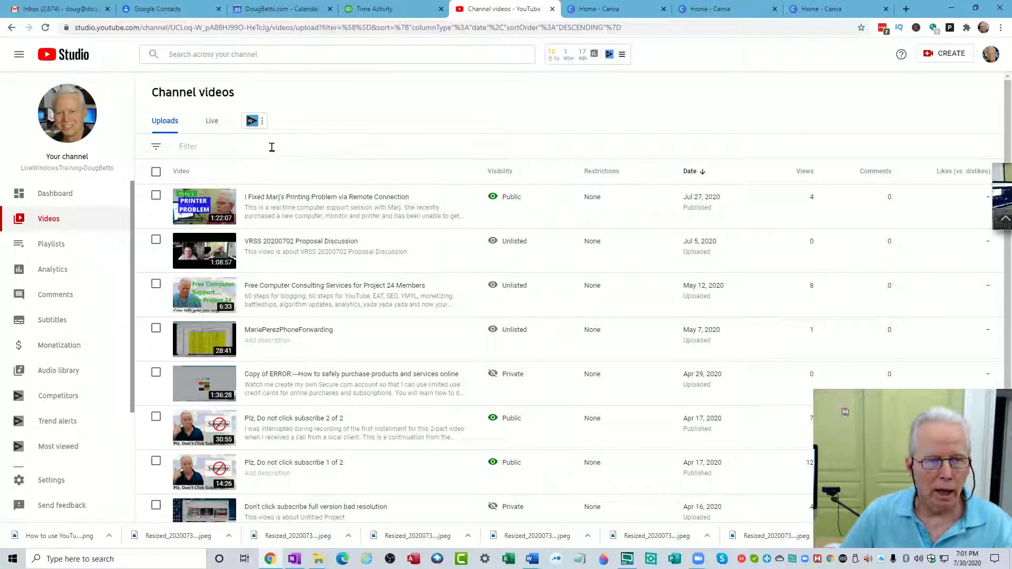
left_click(211, 122)
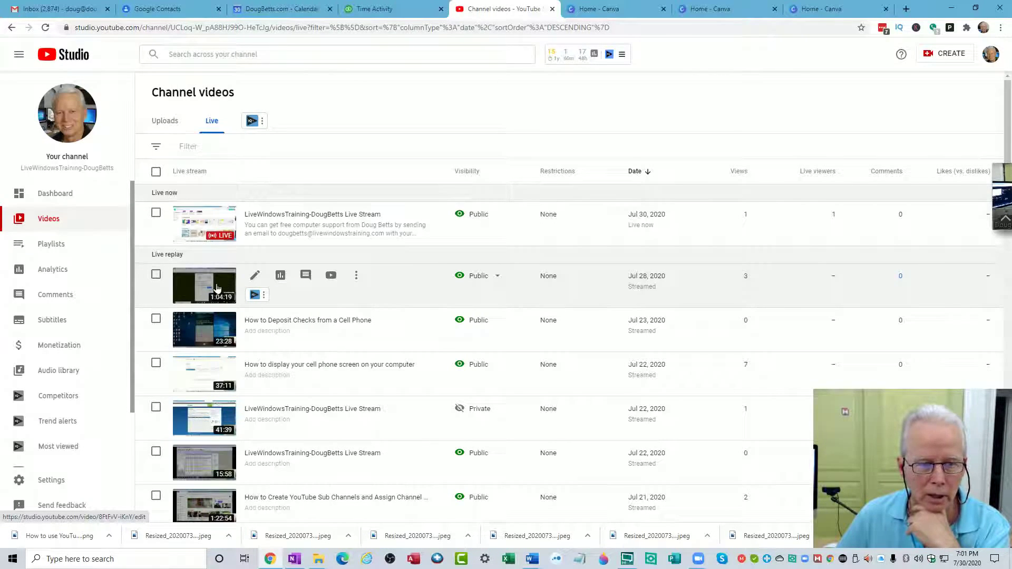
left_click(216, 287)
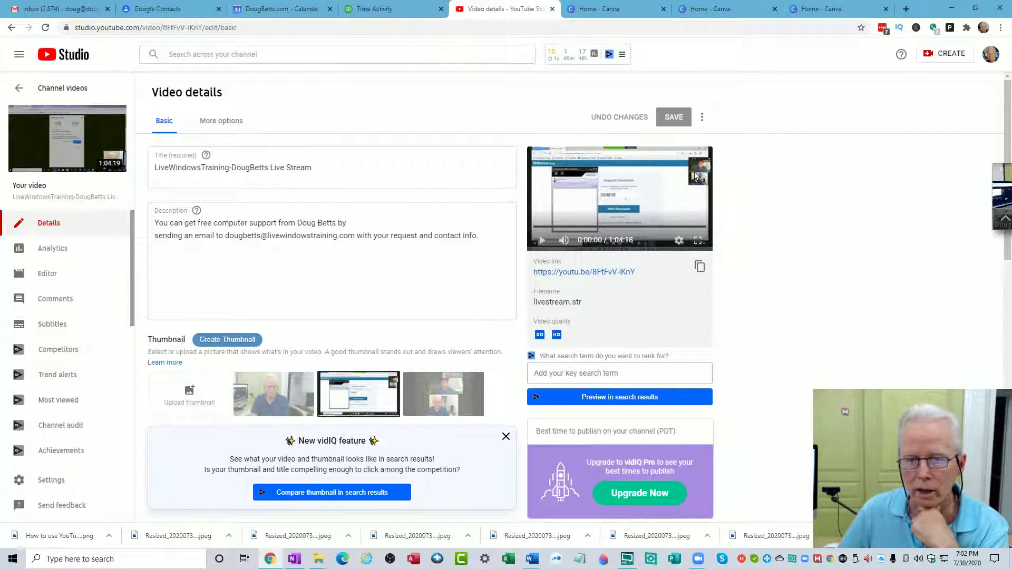
Play the live stream's preview, skip ahead to about 8 minutes and pause it
left_click(543, 240)
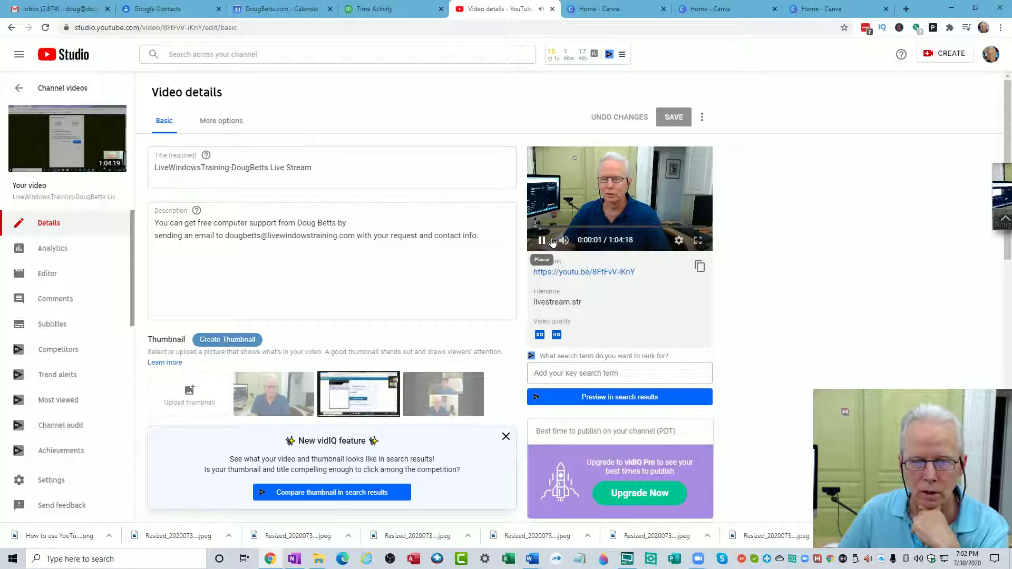
left_click(557, 227)
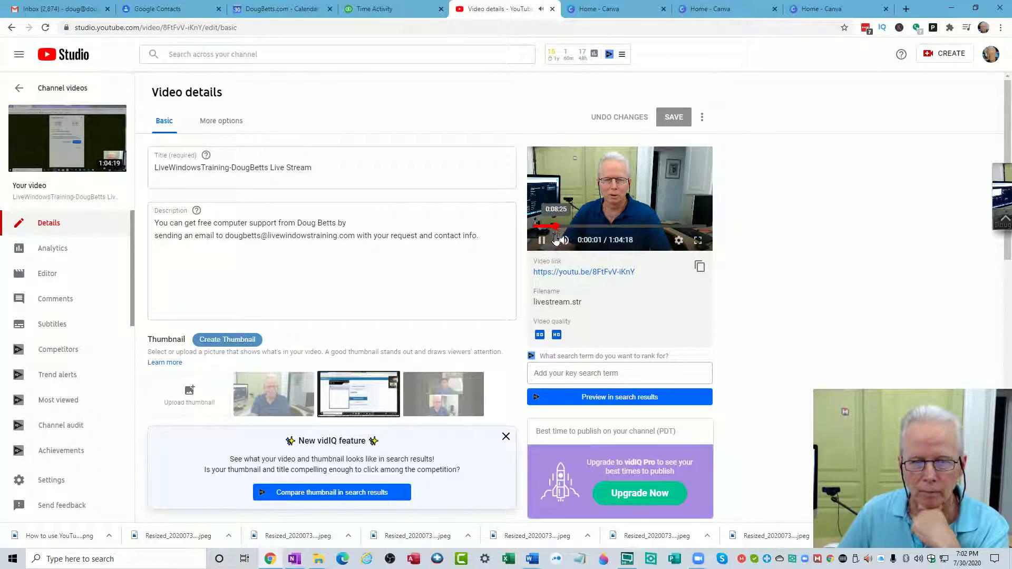
left_click(543, 241)
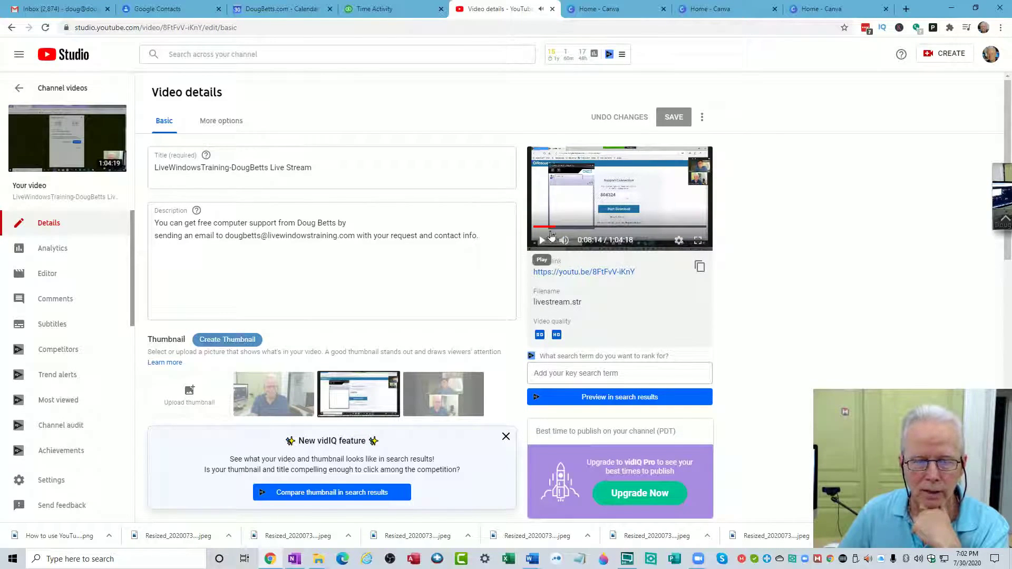
Start a custom thumbnail upload and browse to the LiveWindowsTraining\Thumbnails\Completed Thumbnails folder, enlarging the file dialog
left_click(189, 399)
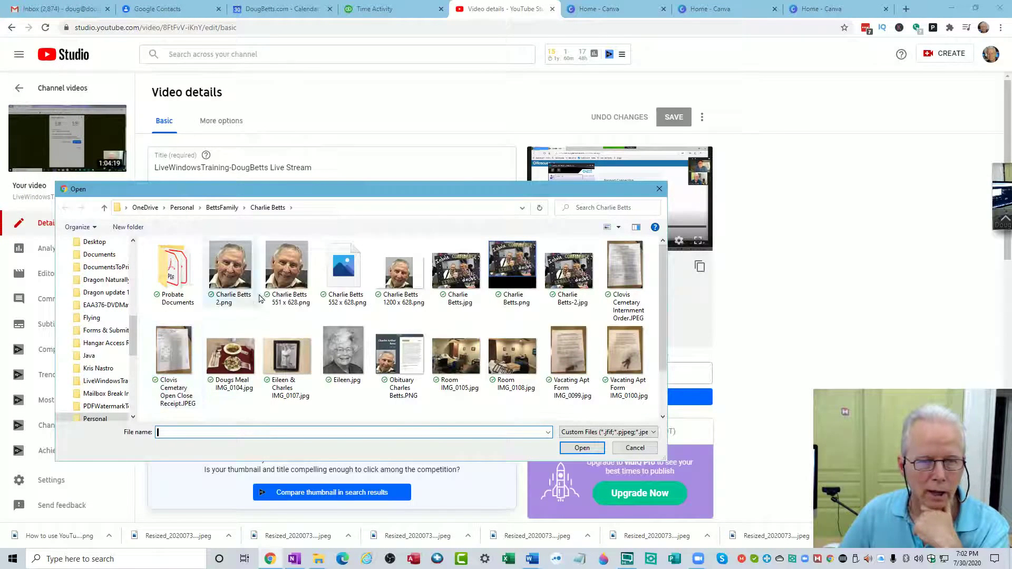
left_click(325, 208)
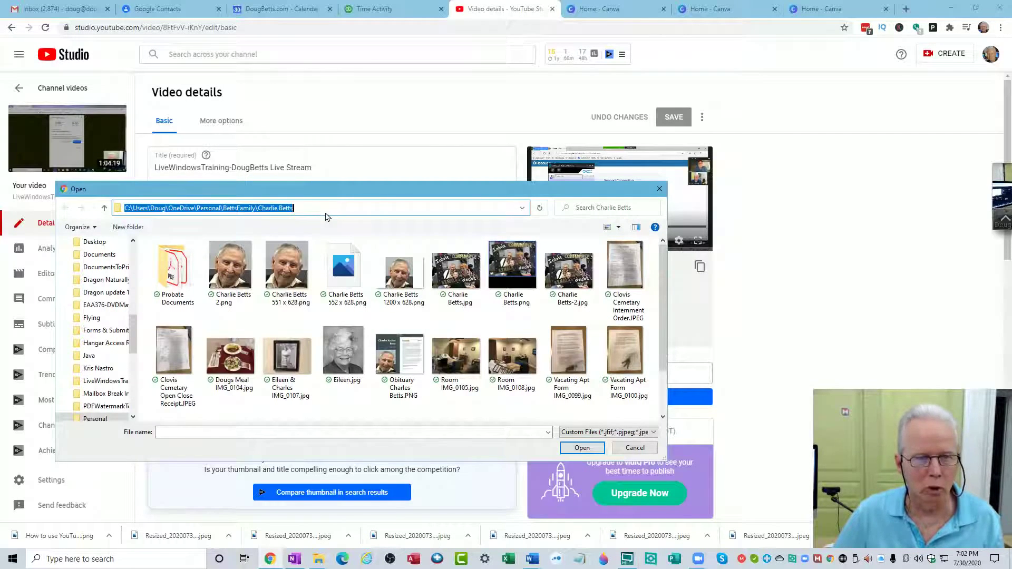
key("ctrl+v")
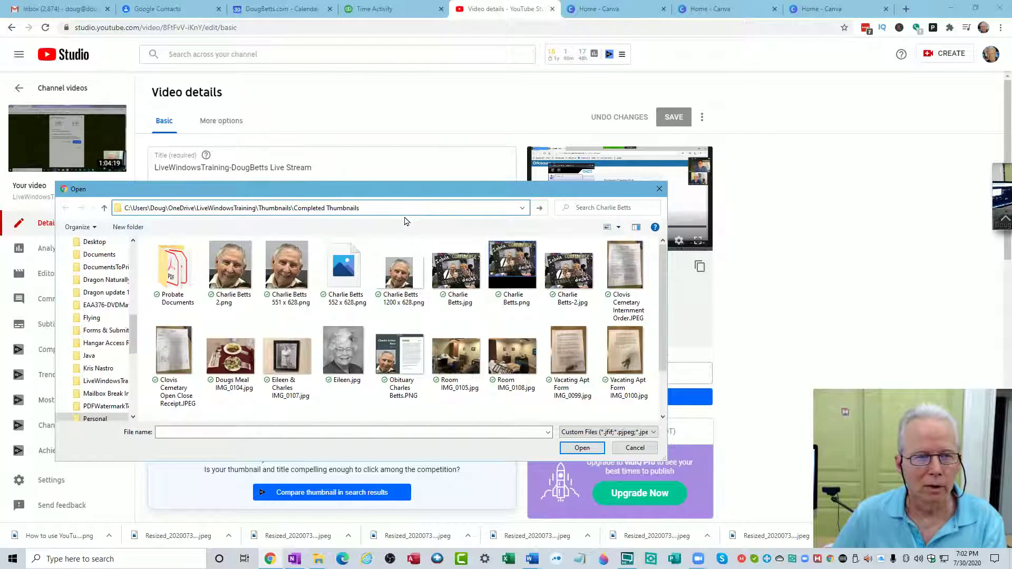
key("Return")
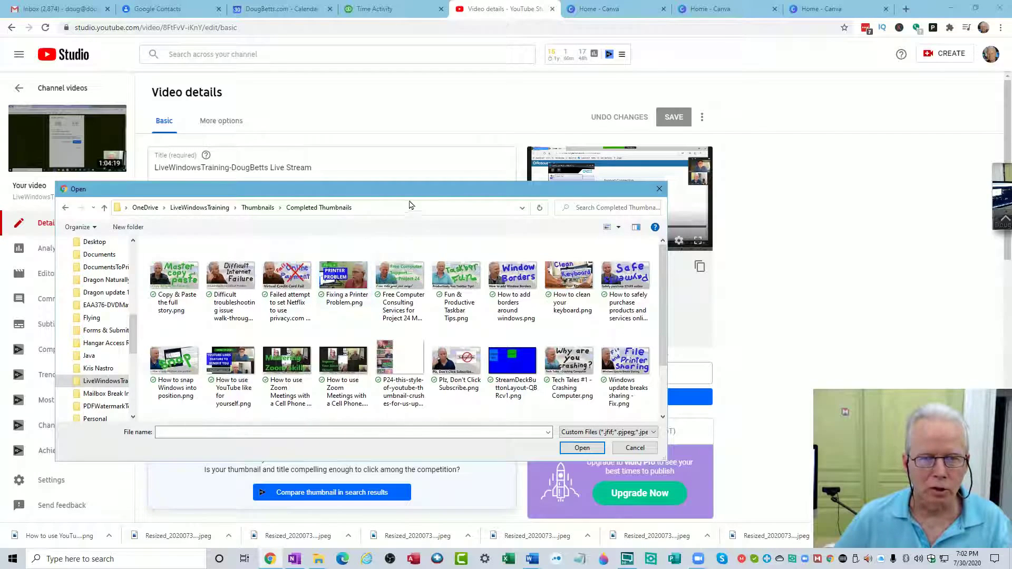
left_click_drag(418, 194, 435, 159)
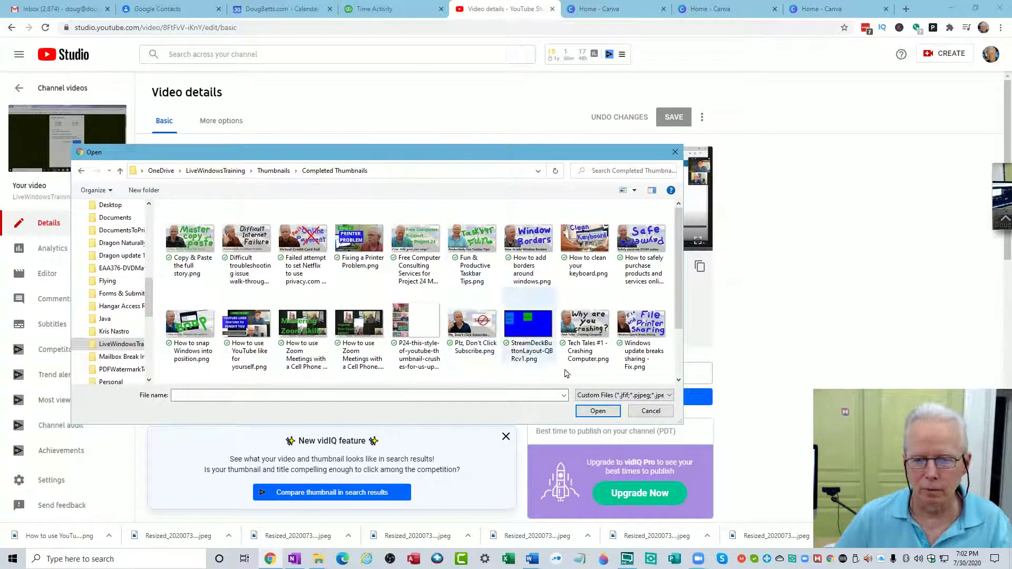
left_click_drag(679, 425, 698, 445)
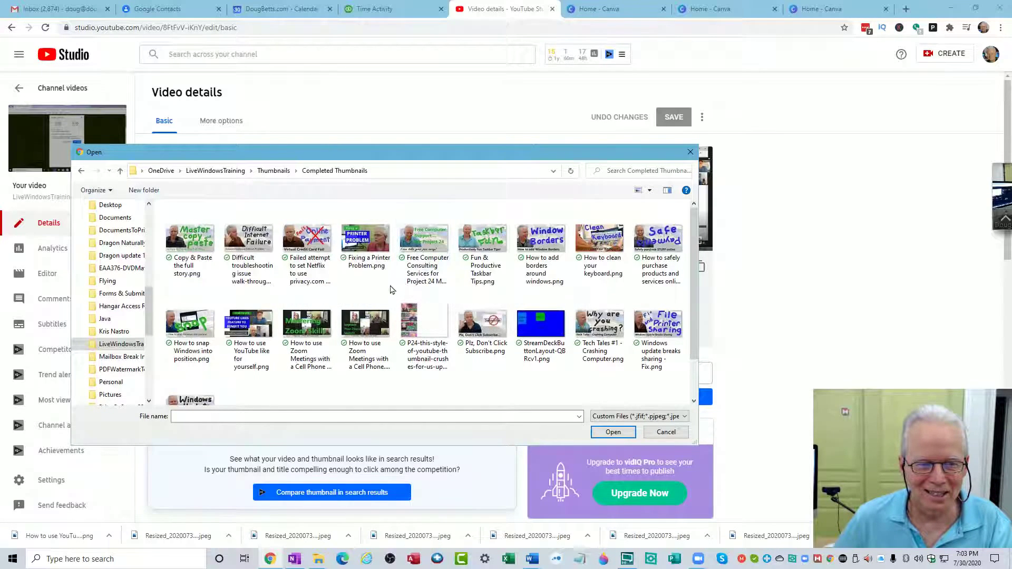
left_click(389, 172)
left_click(389, 171)
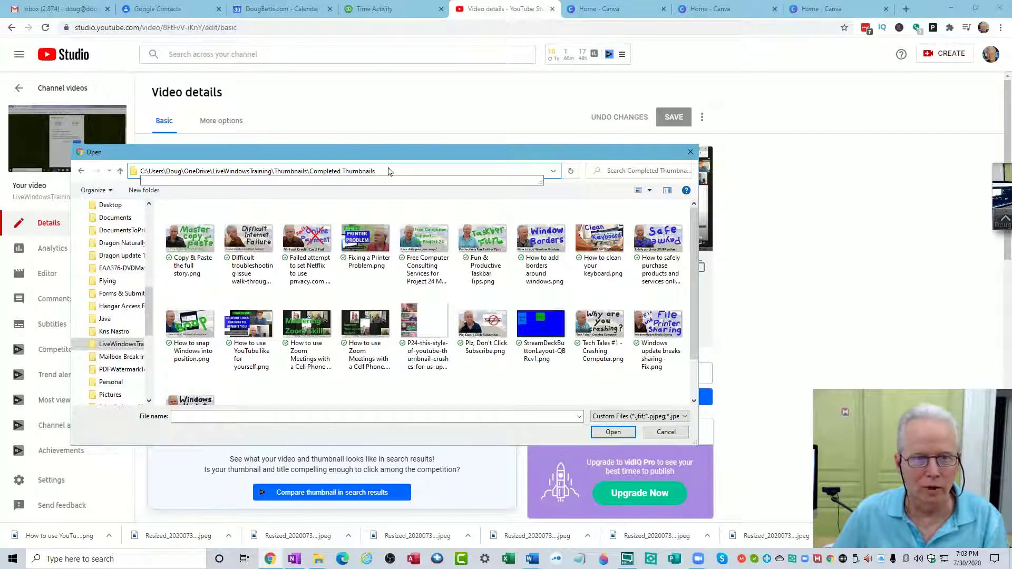
key("Escape")
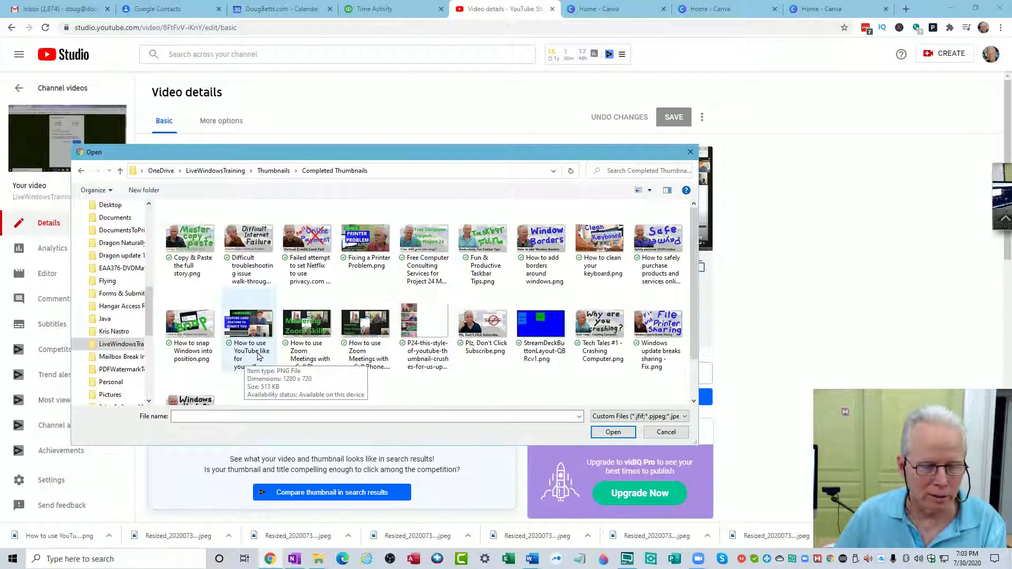
Upload "How to use YouTube like for yourself.png" as the video's thumbnail and save the changes
left_click(256, 335)
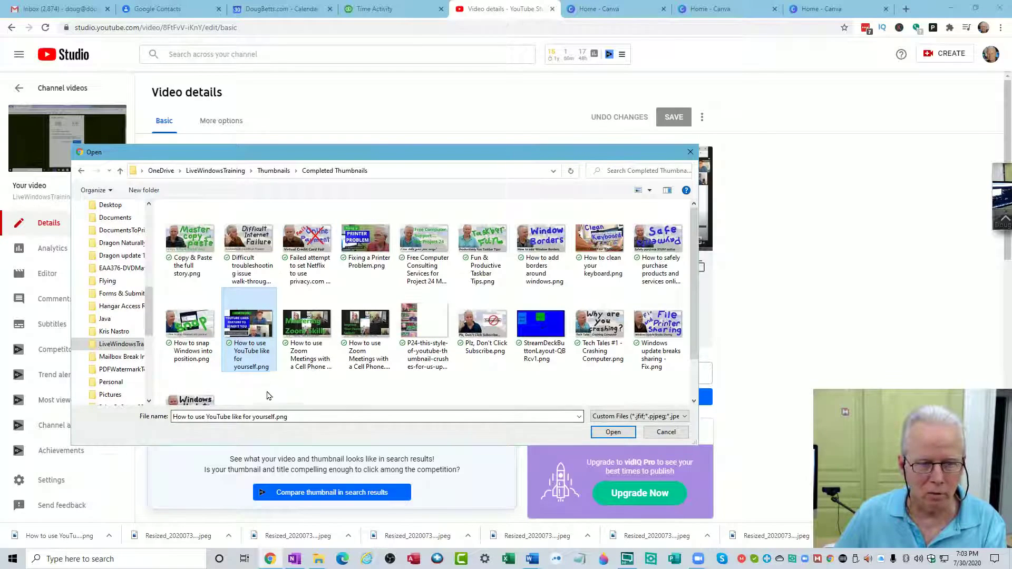
left_click(613, 433)
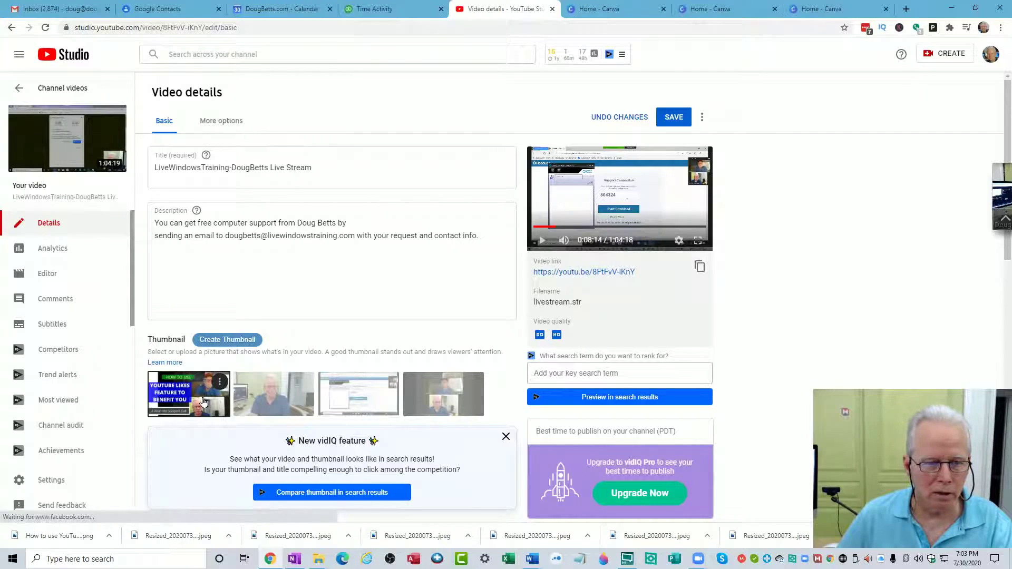
scroll(202, 417, "down", 3)
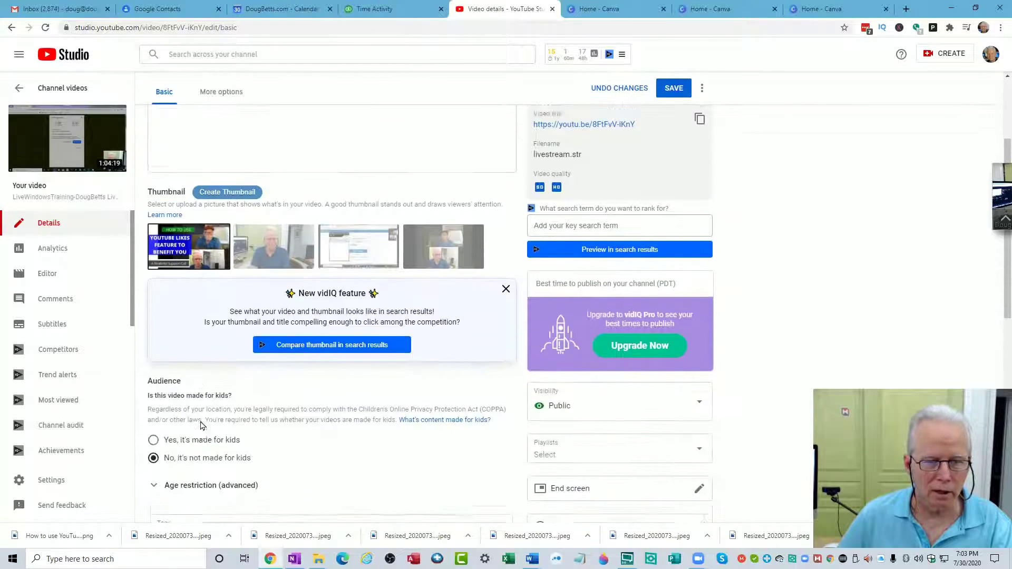
scroll(200, 425, "up", 3)
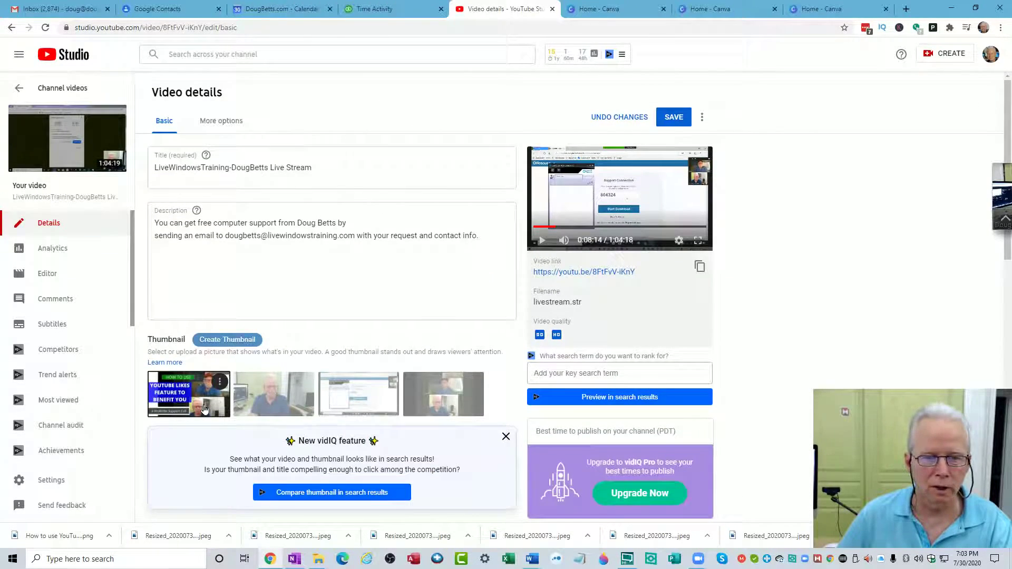
left_click(675, 117)
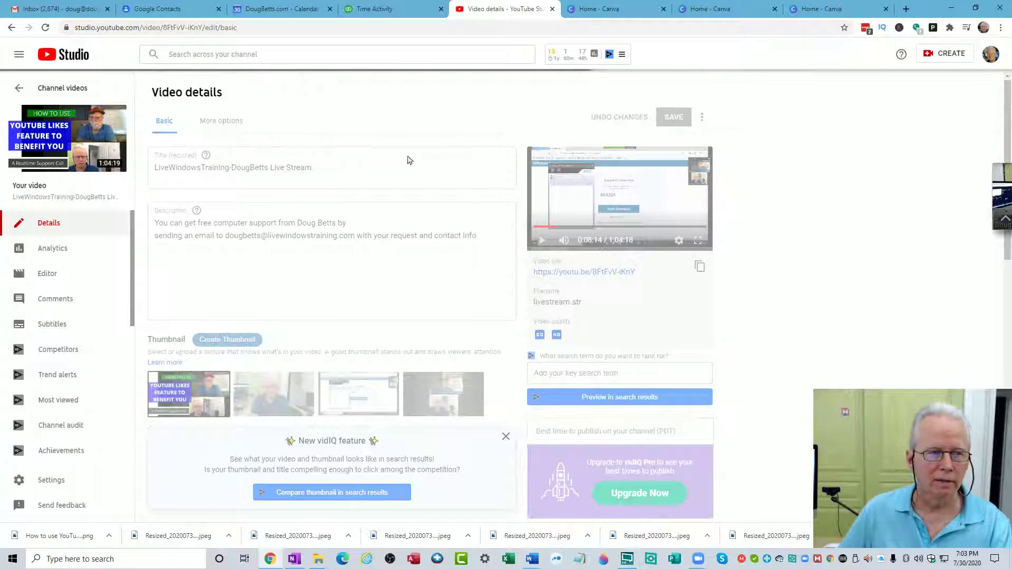
Return to the channel's list of live videos and reload it to check the new thumbnail
mouse_move(92, 143)
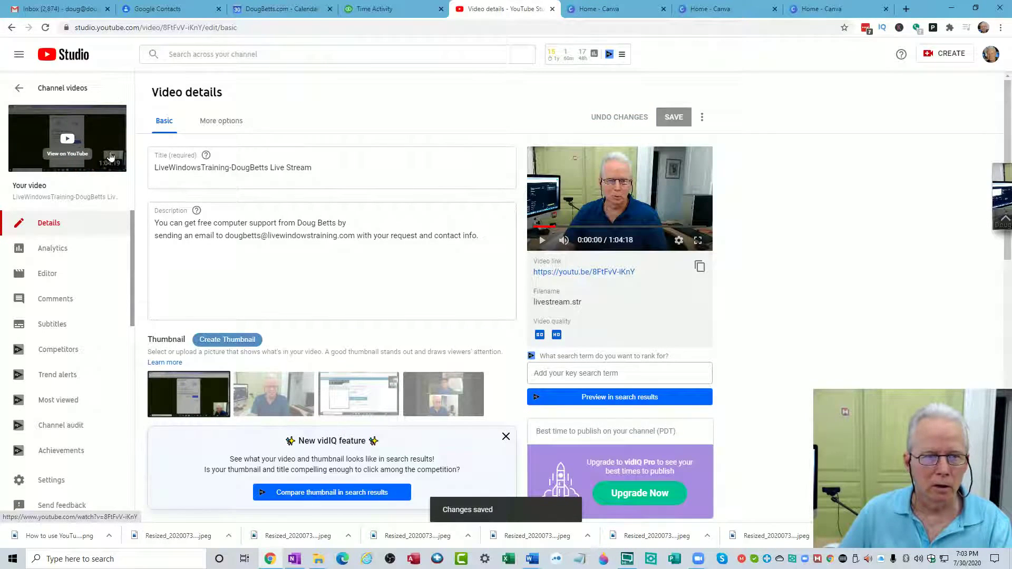
left_click(19, 92)
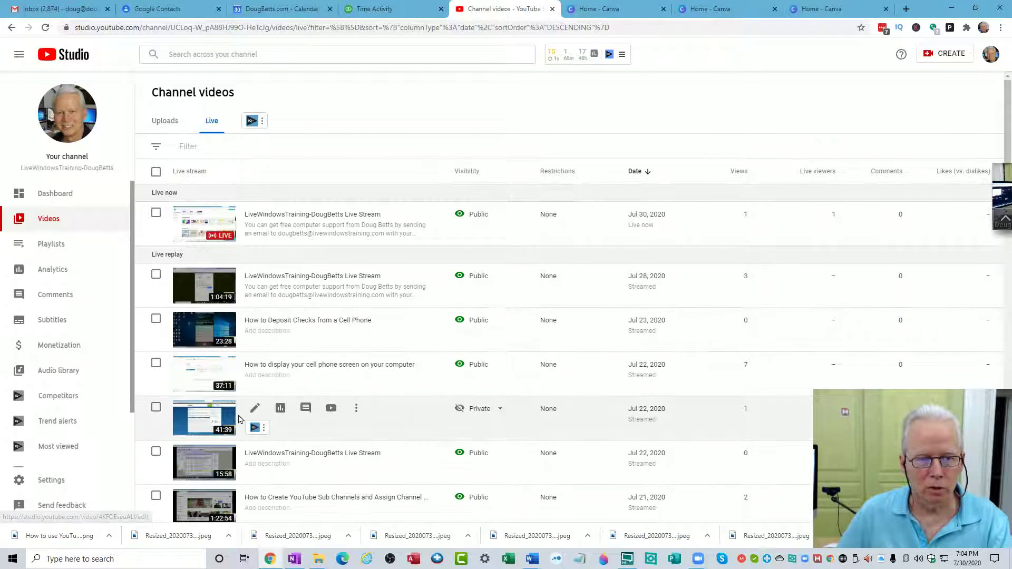
left_click(46, 29)
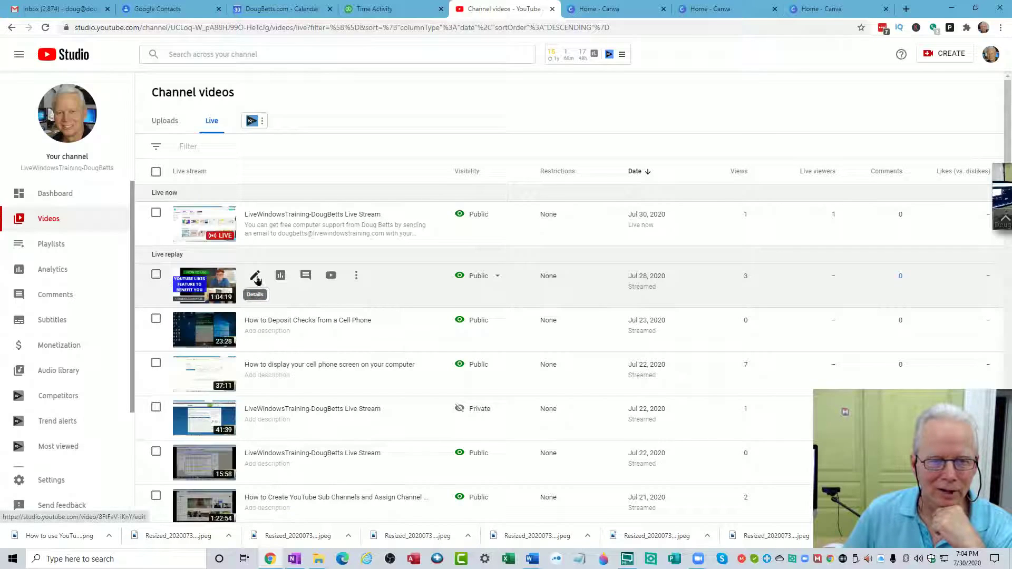
Open the details of the Jul 28, 2020 live stream and replace its title with "How To Use"
left_click(255, 275)
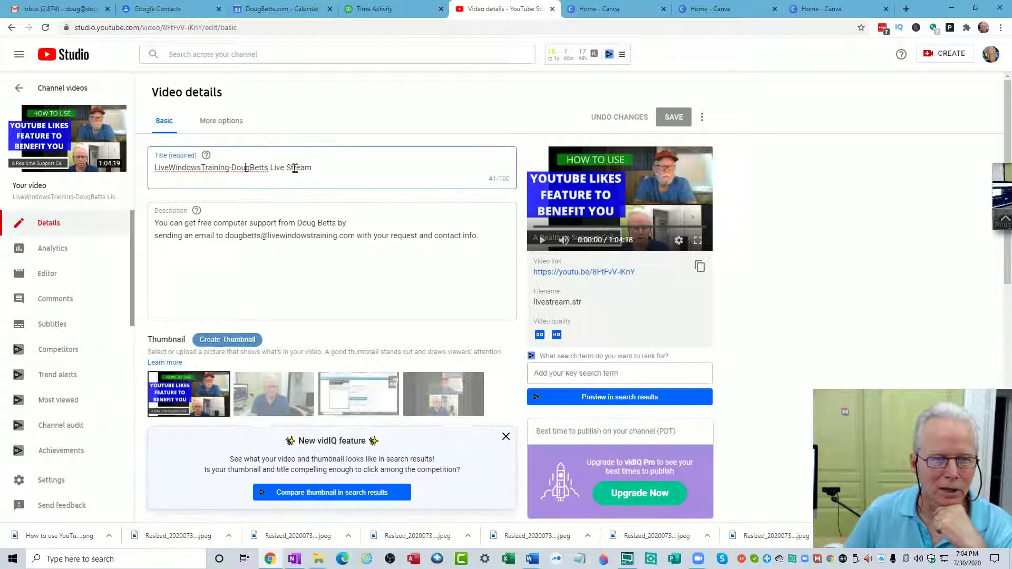
left_click_drag(316, 168, 153, 169)
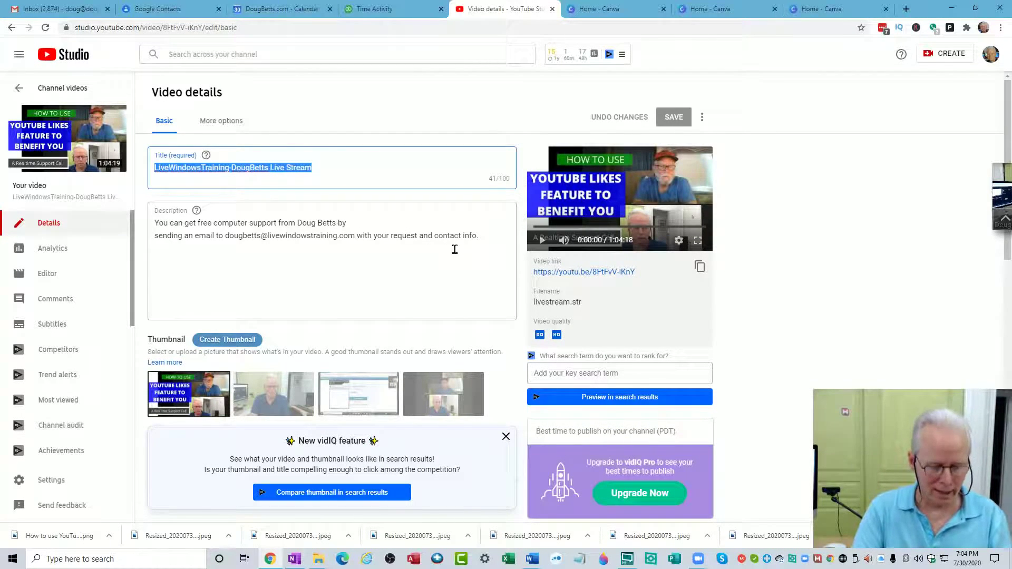
type("hOW")
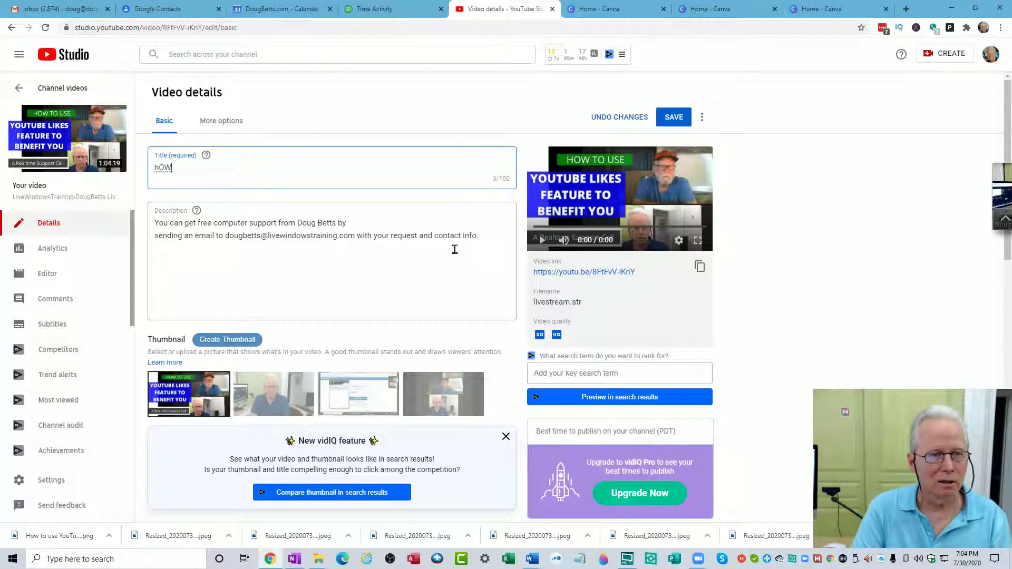
key("BackSpace")
key("BackSpace")
key("BackSpace")
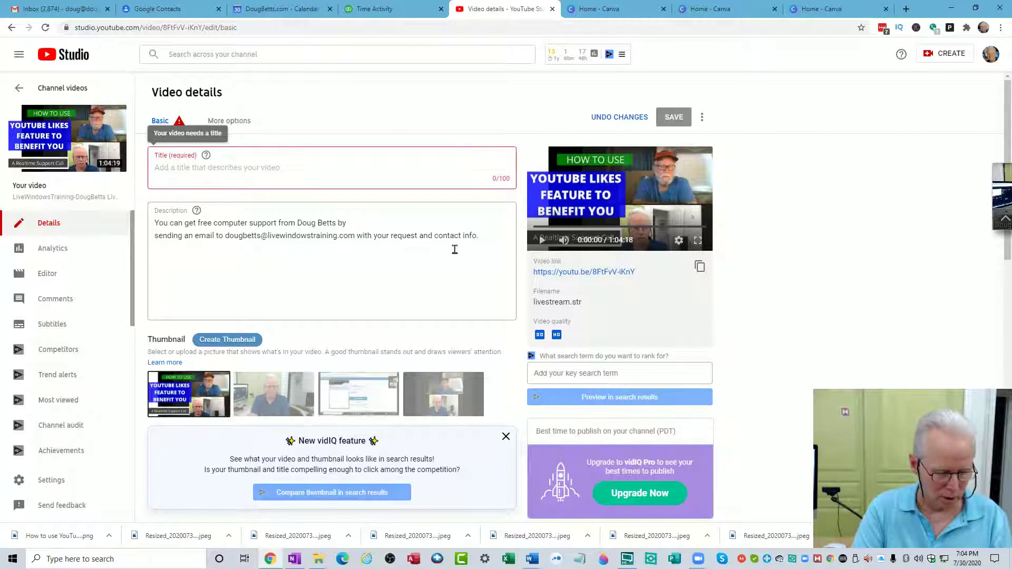
type("How ")
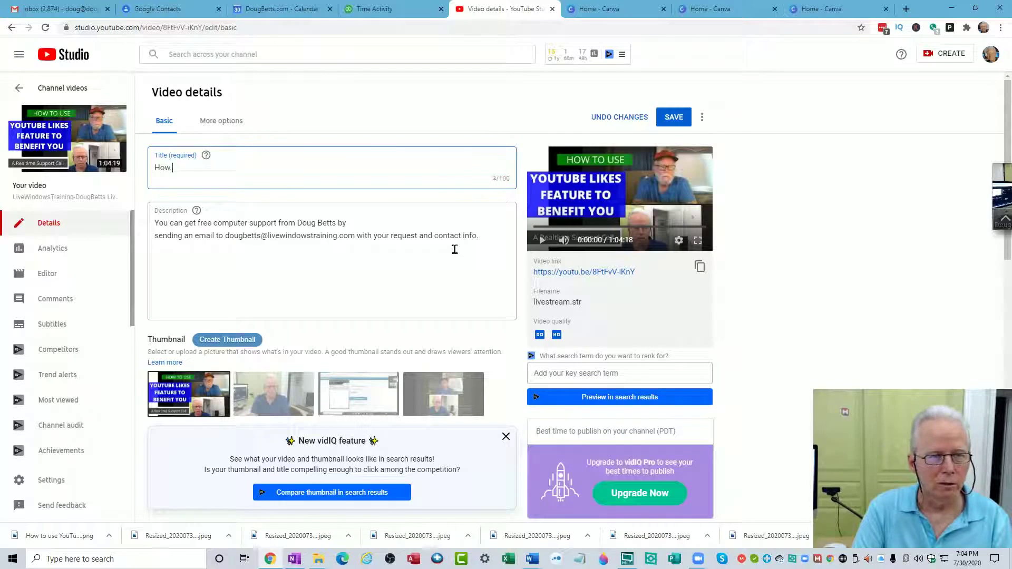
type("to")
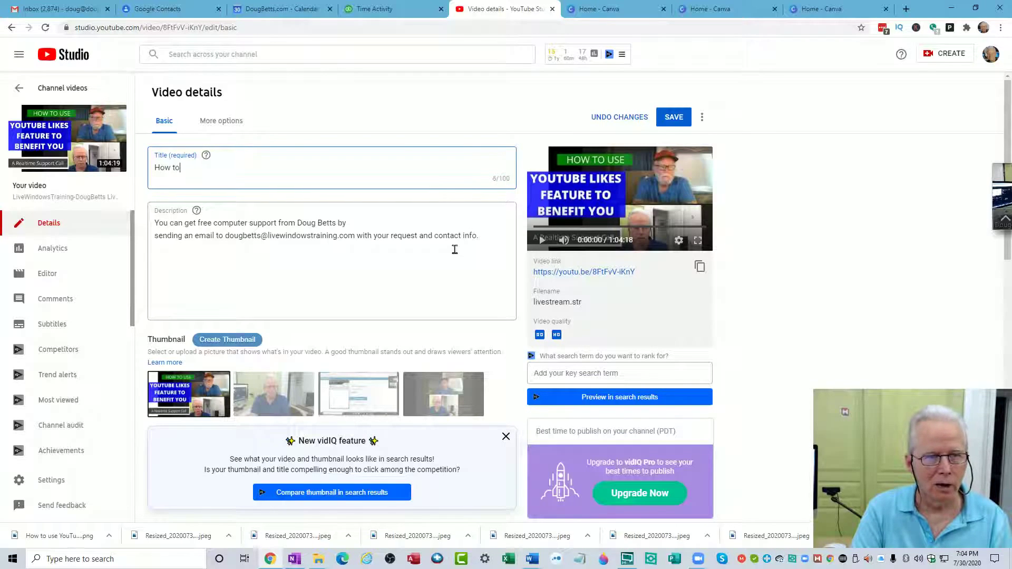
key("BackSpace")
key("BackSpace")
key("BackSpace")
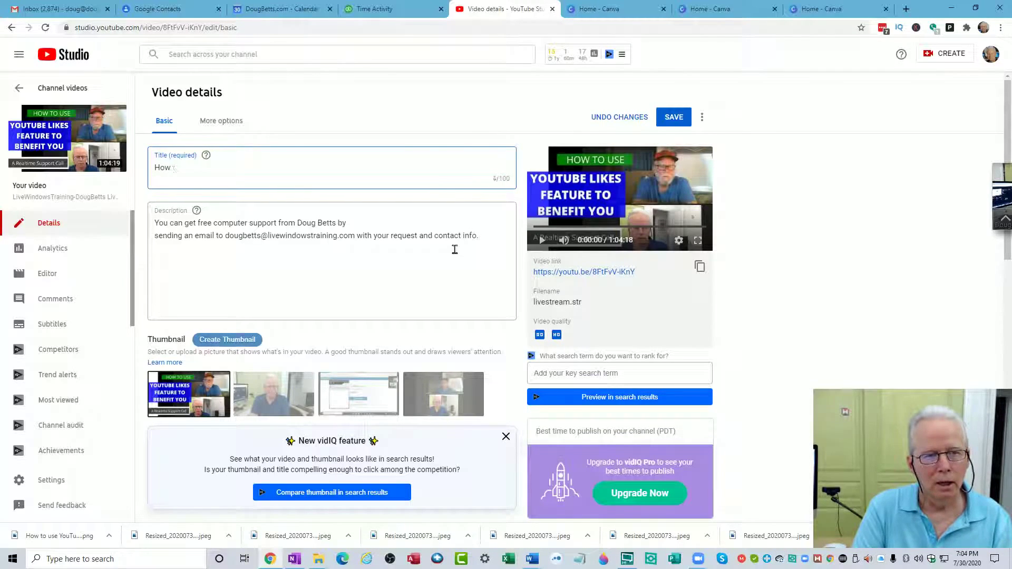
type("To")
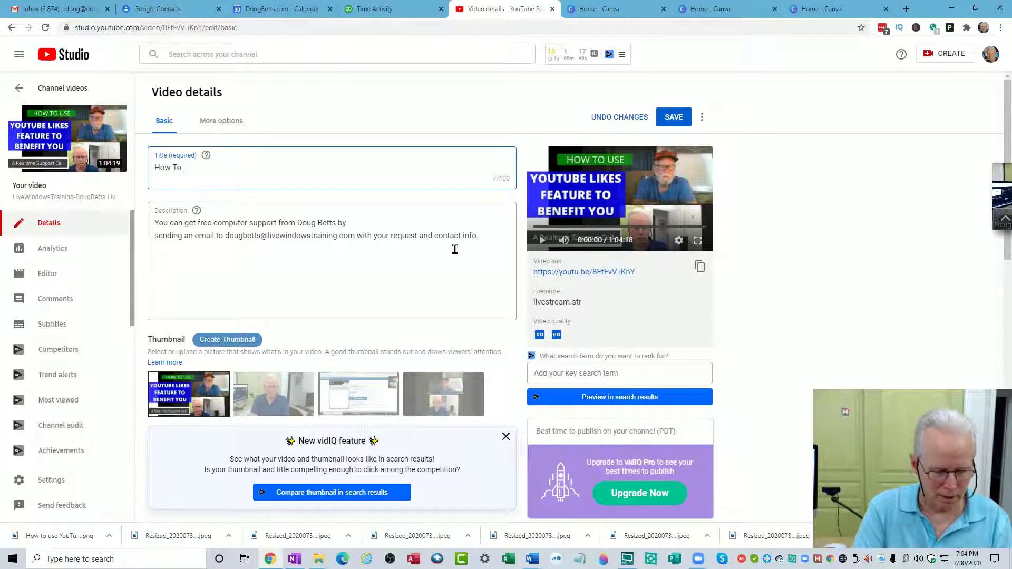
type(" Use")
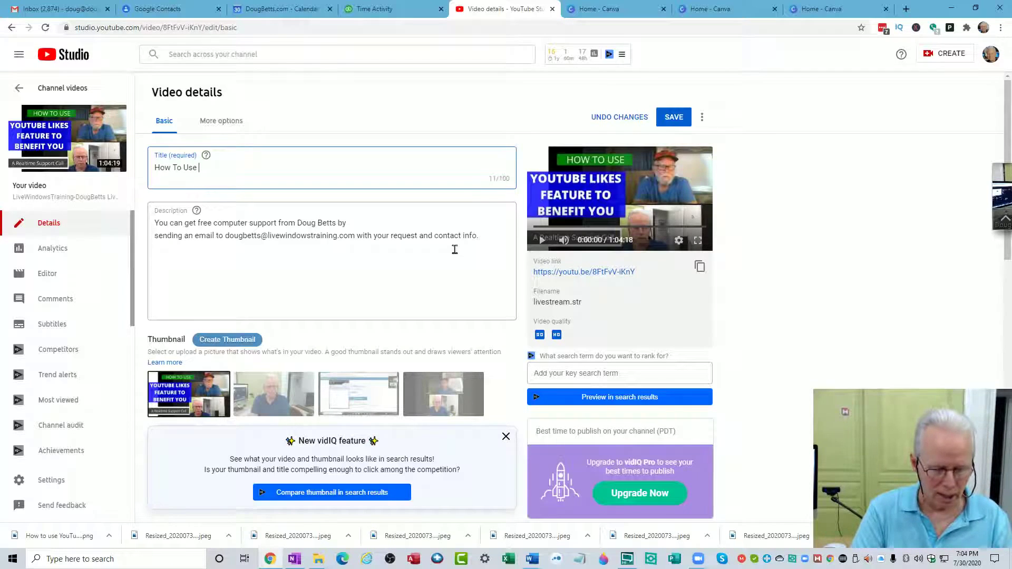
Continue the video title with "The YouTube Likes Feature to Benefit You"
type(" Yout")
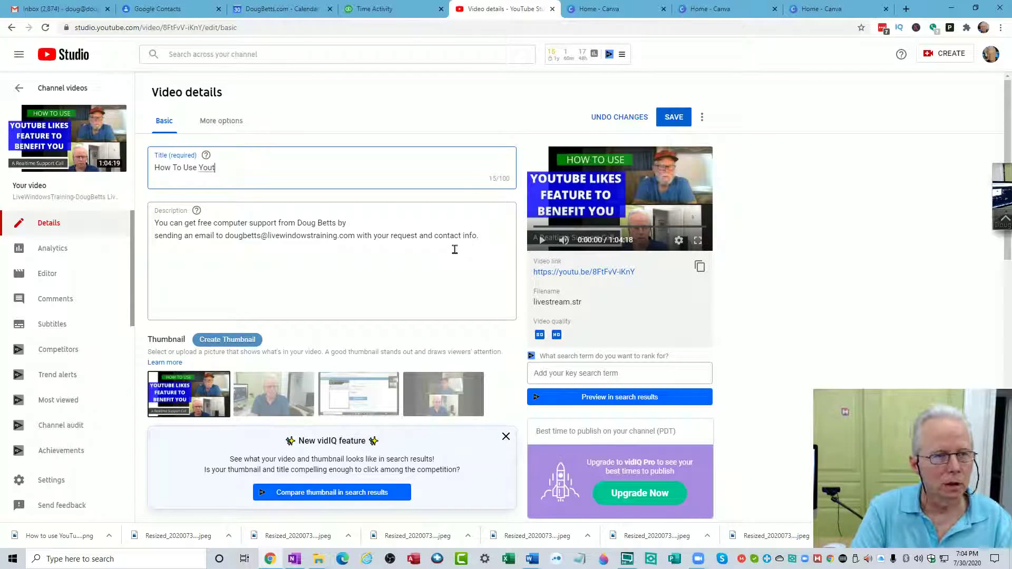
key("BackSpace")
key("BackSpace")
key("BackSpace")
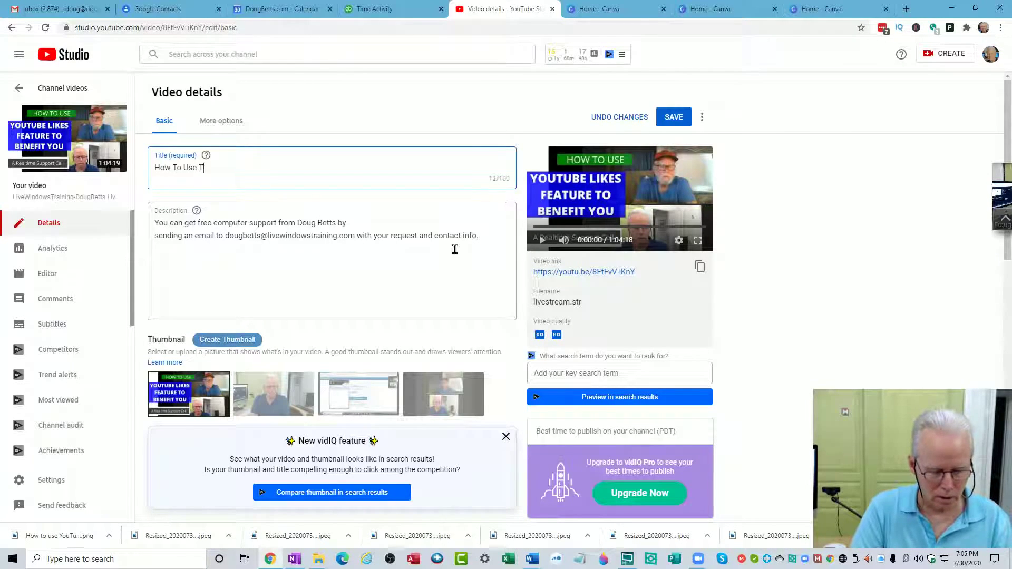
type("he YouTu")
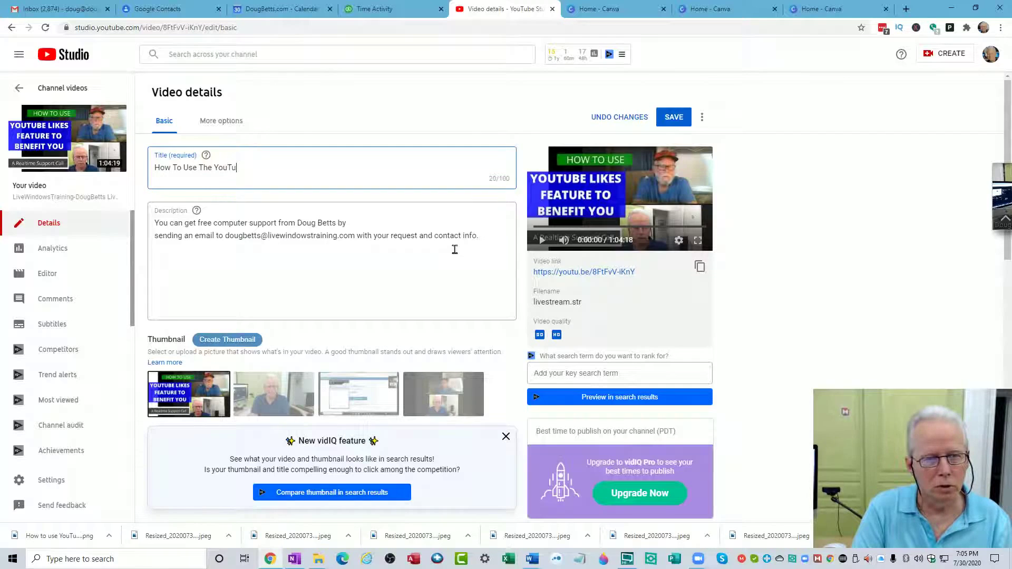
type("be Like")
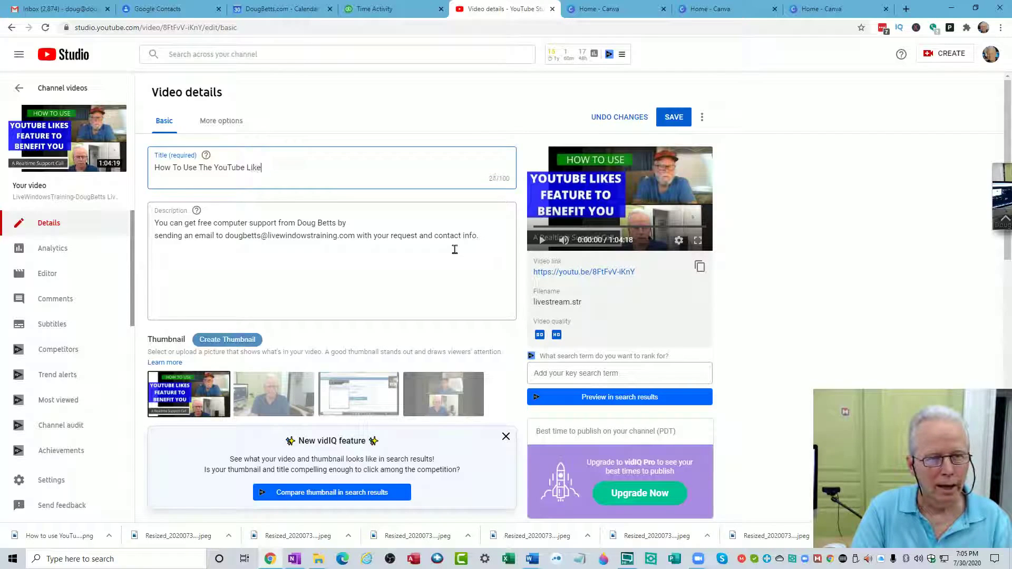
type("s Feature")
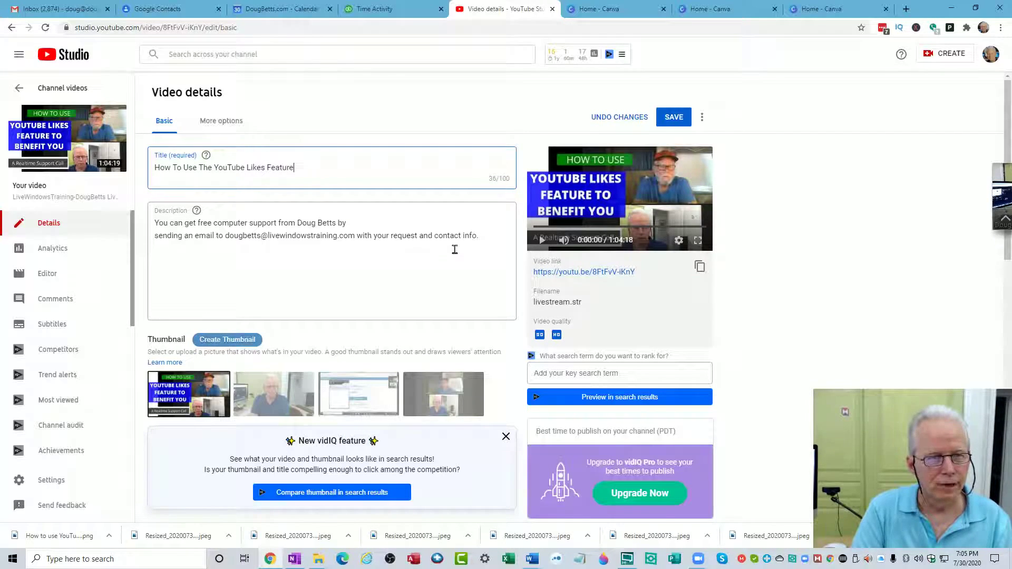
type(" to Bene")
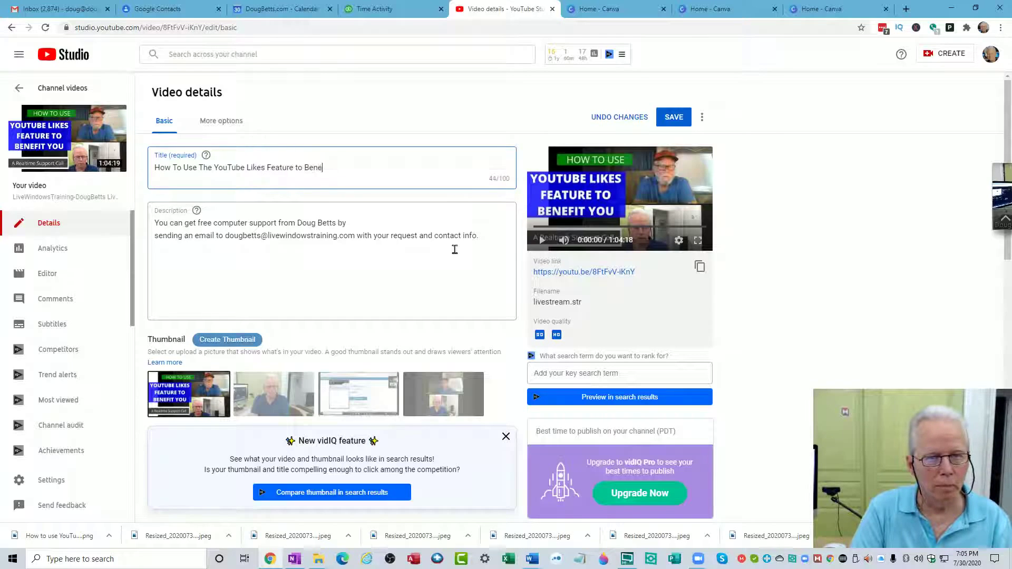
type("fit ")
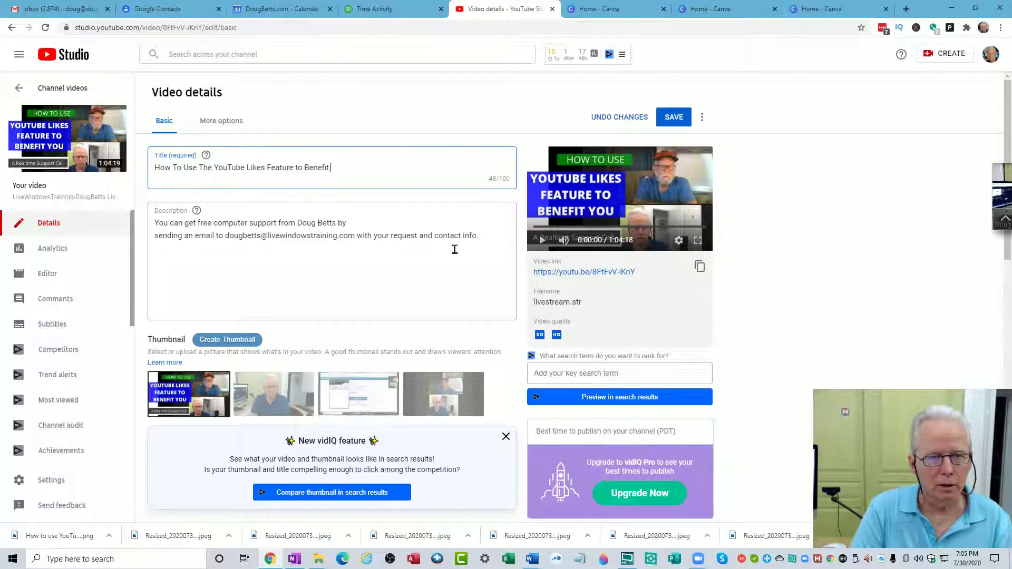
type("You")
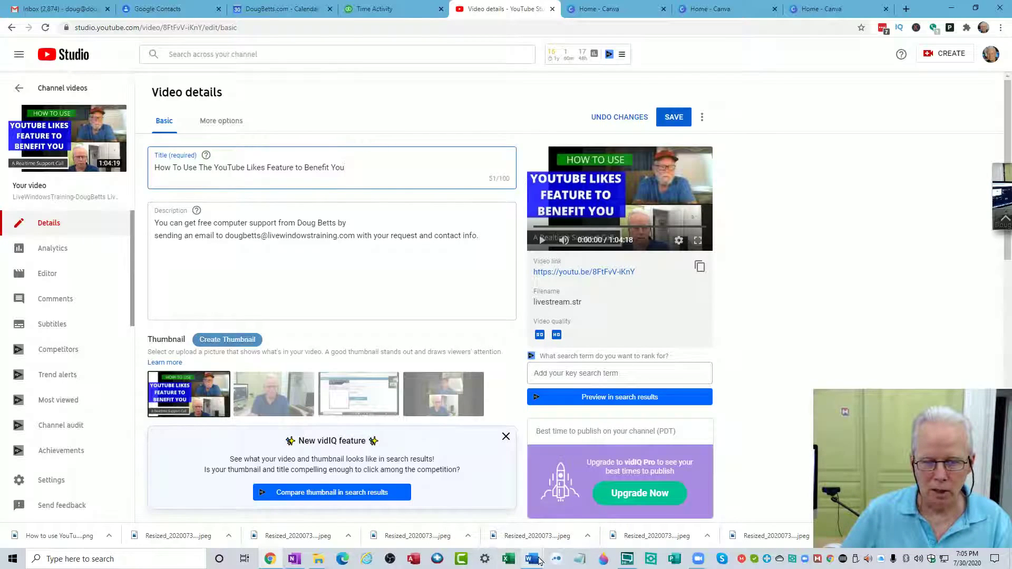
Switch to the "At desk in office final configurations" Word document, test the spelling of "benefit" below the list, remove the word and close the document
mouse_move(536, 563)
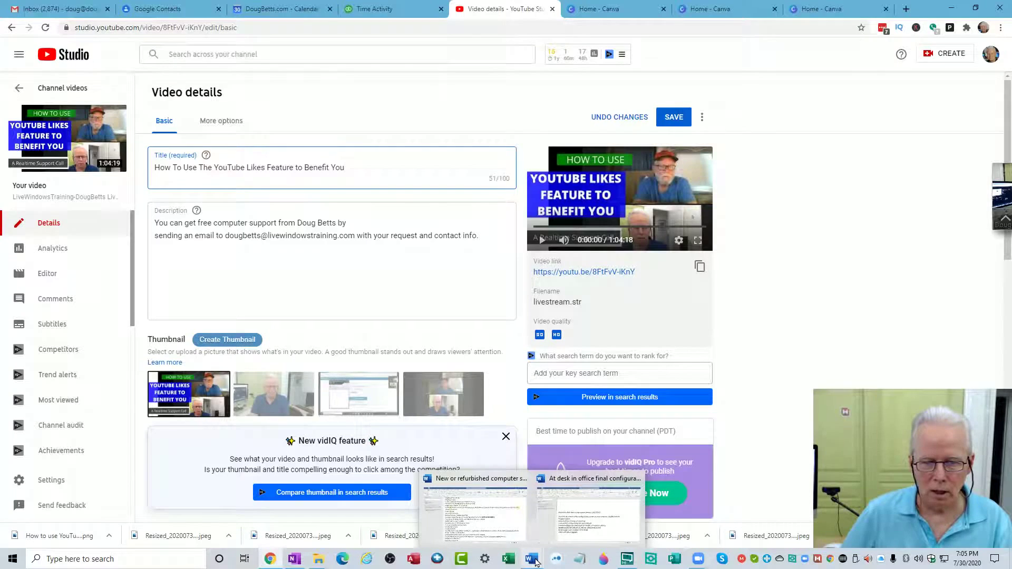
left_click(552, 482)
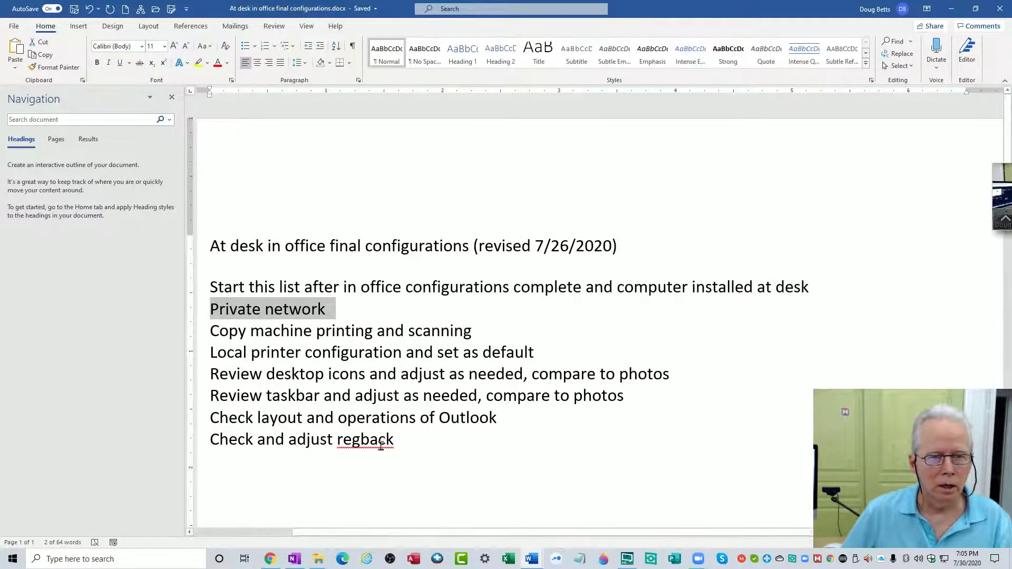
left_click(432, 448)
key("Return")
key("Return")
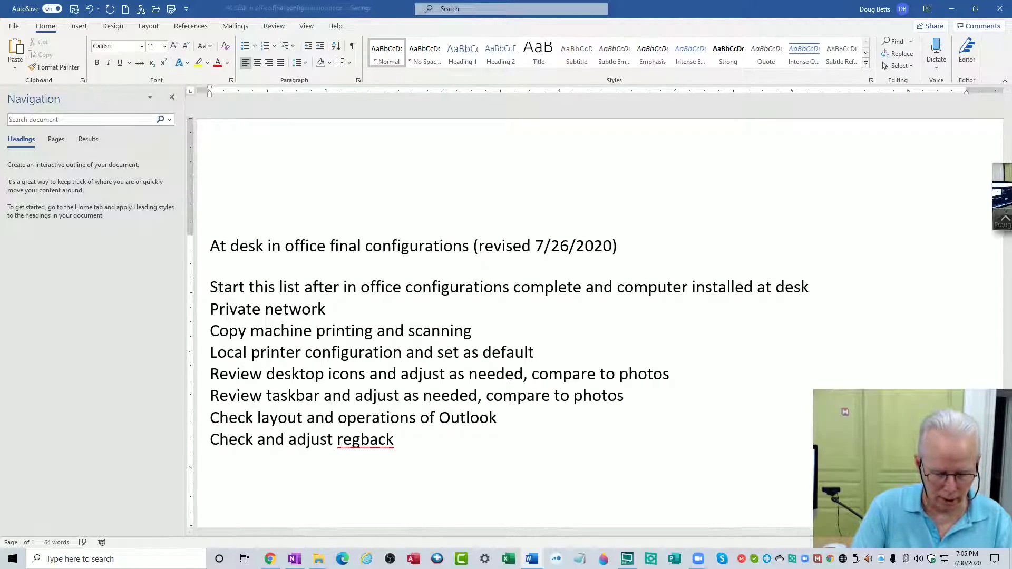
type("benefit")
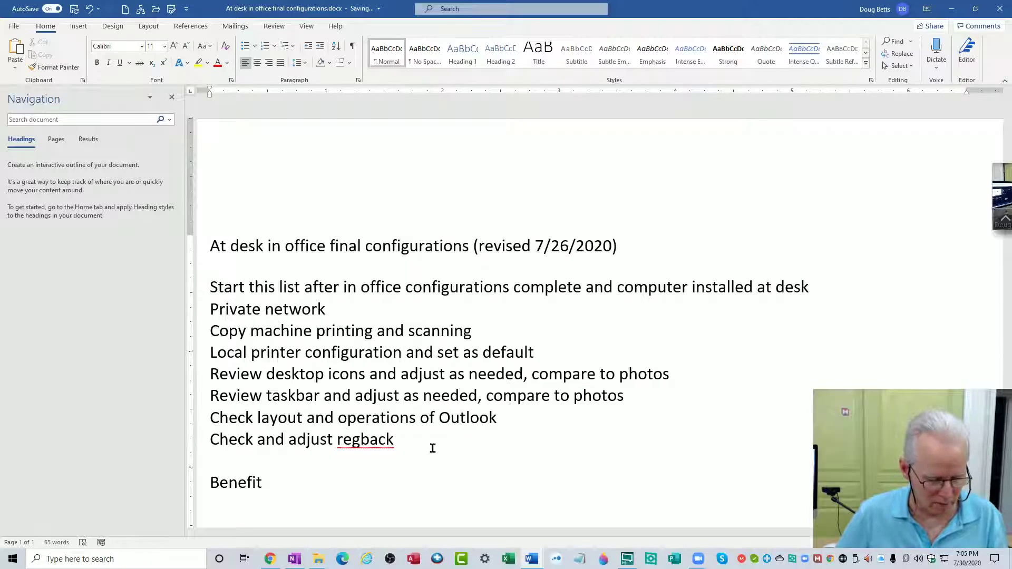
key("ctrl+z")
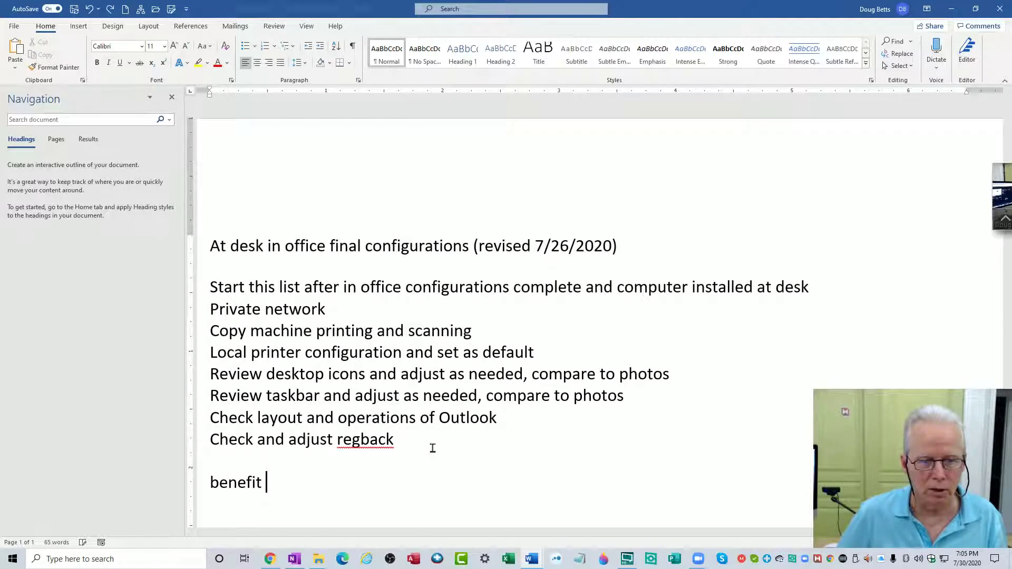
key("ctrl+BackSpace")
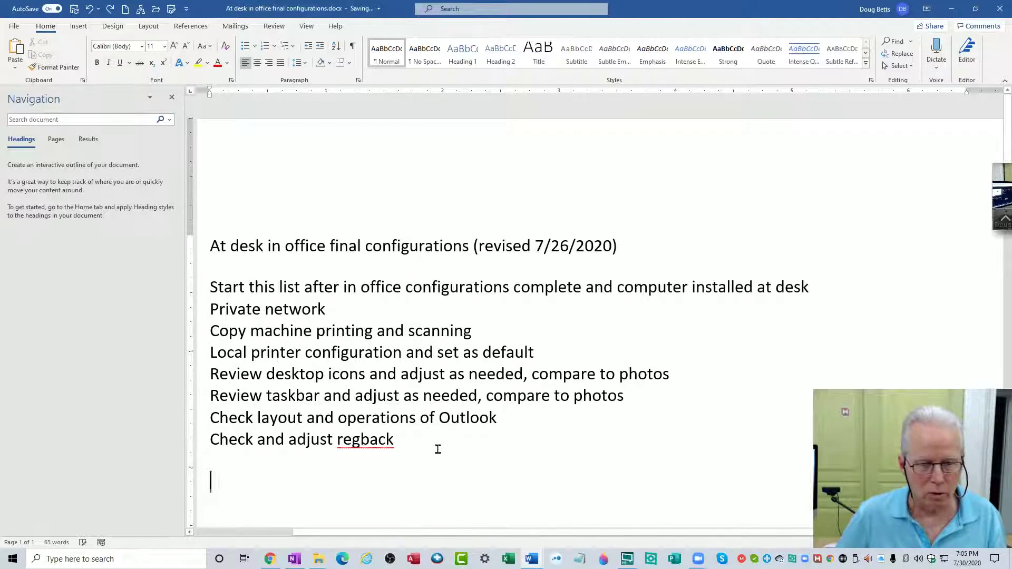
left_click(1002, 11)
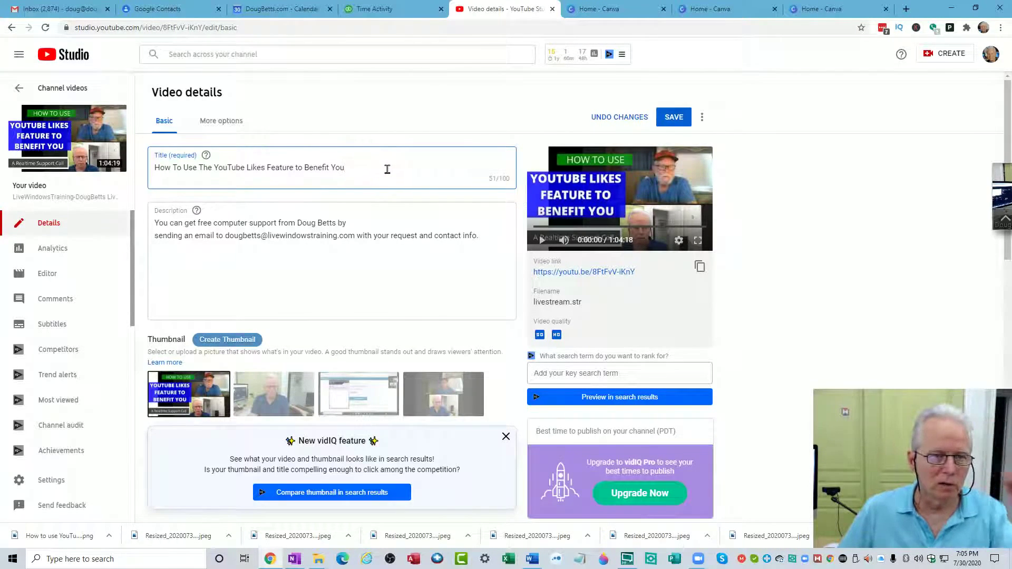
End the video title with an exclamation mark and insert three blank lines above the existing description text
type("!")
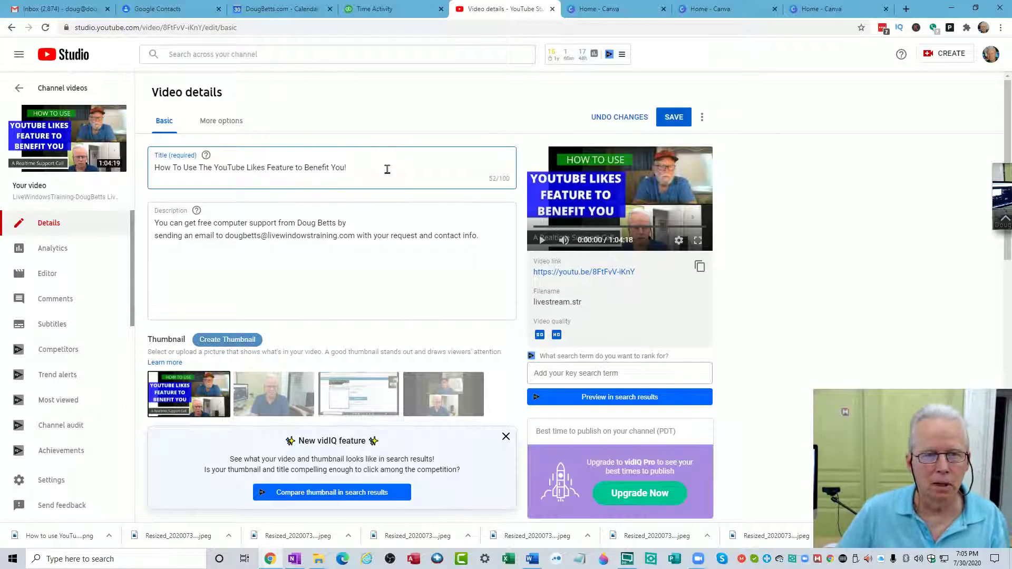
left_click(306, 239)
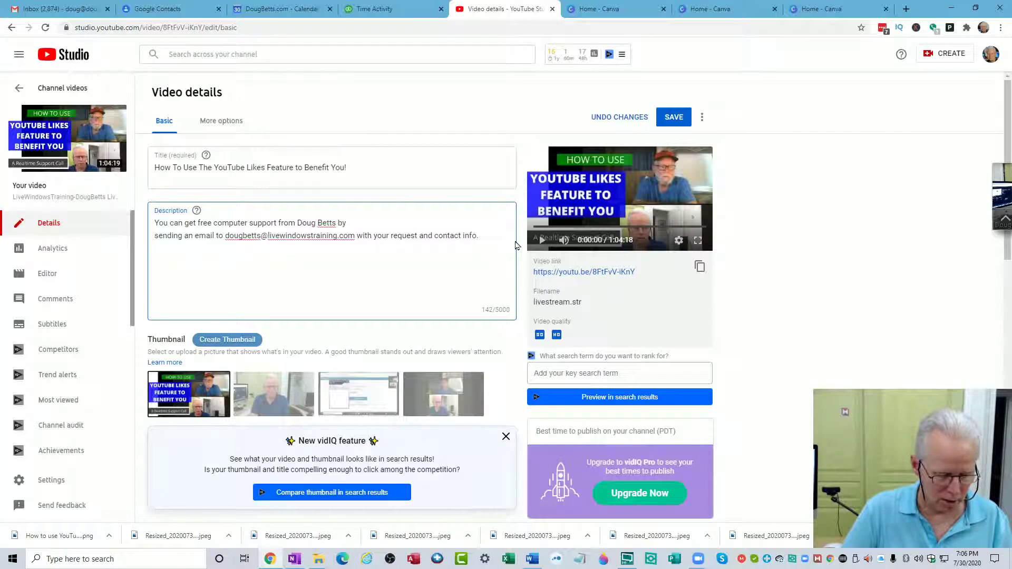
key("Return")
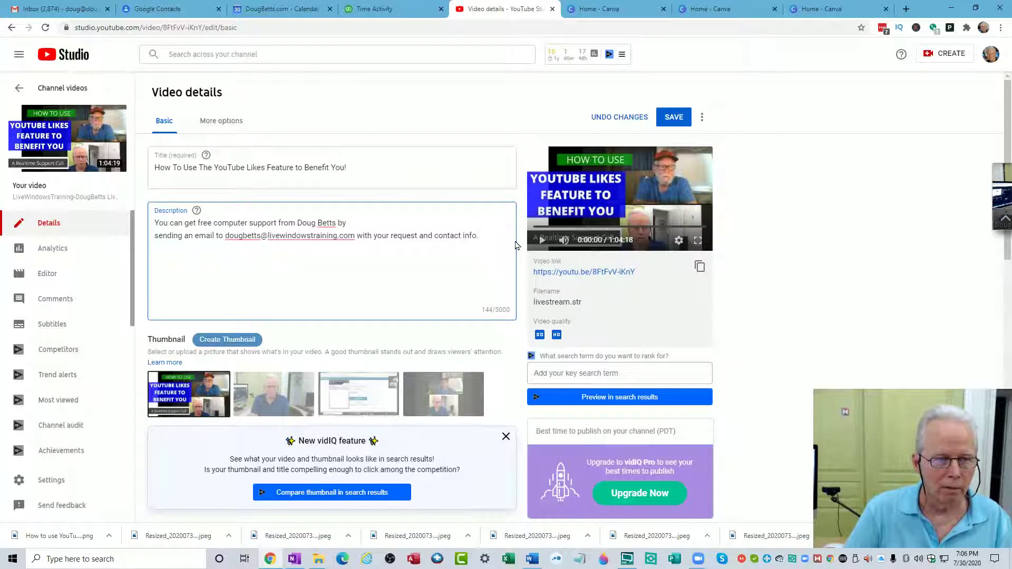
key("Return")
key("Return")
key("Return")
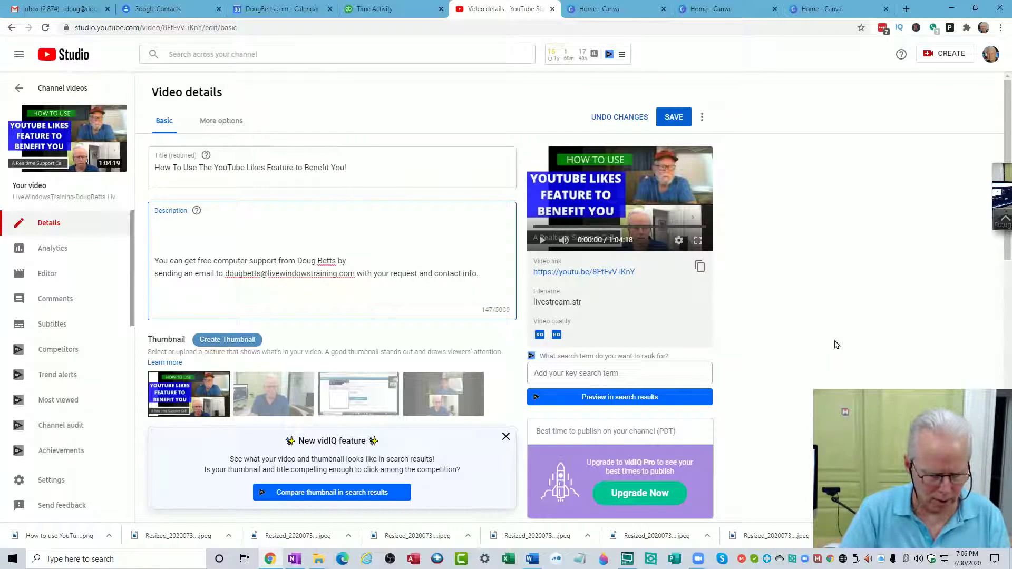
Start the description's first line with "Are you tired of YouTube videos that ask you to smash the like button"
type("Are")
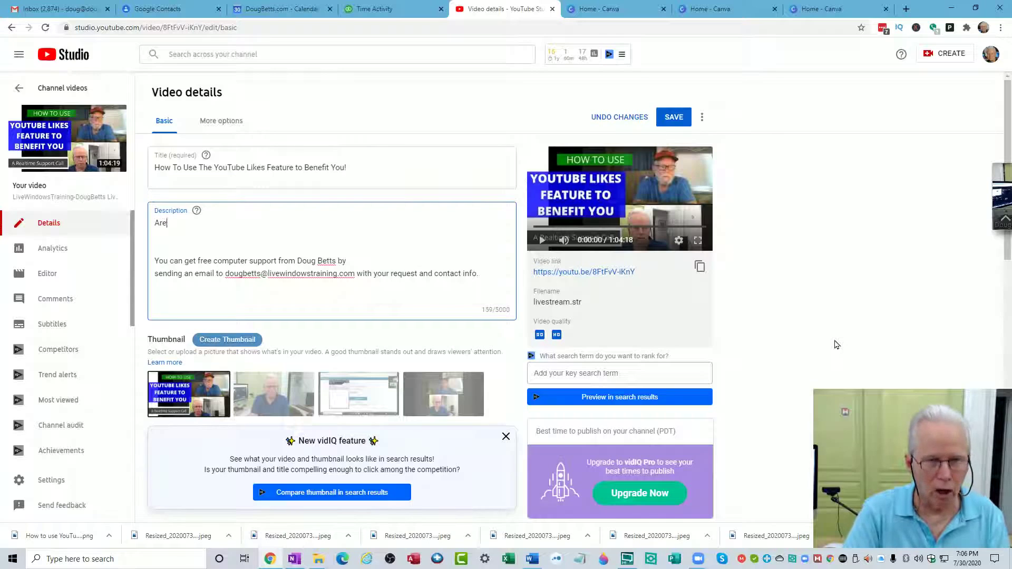
type(" you tired of ")
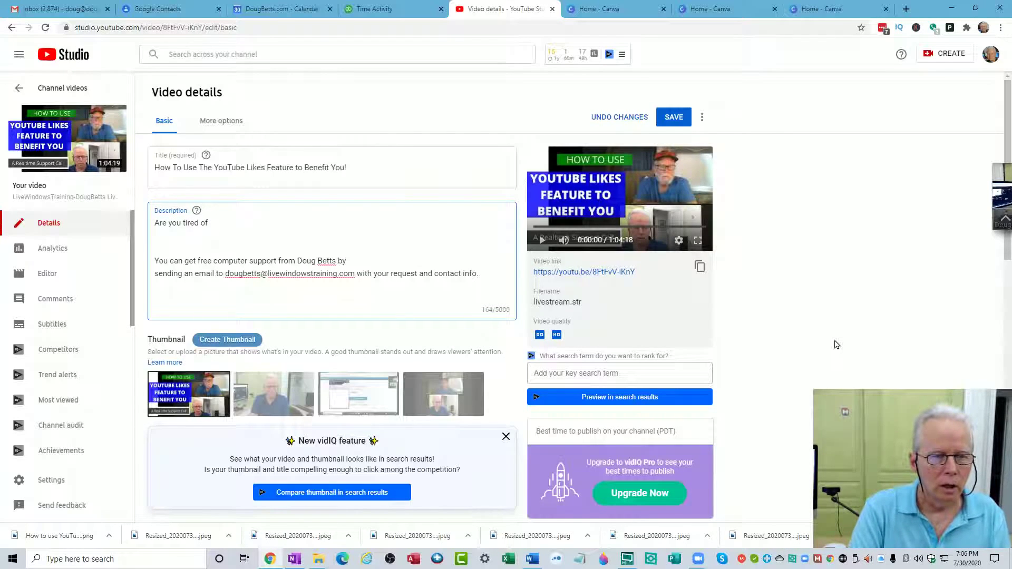
type("YouTube ")
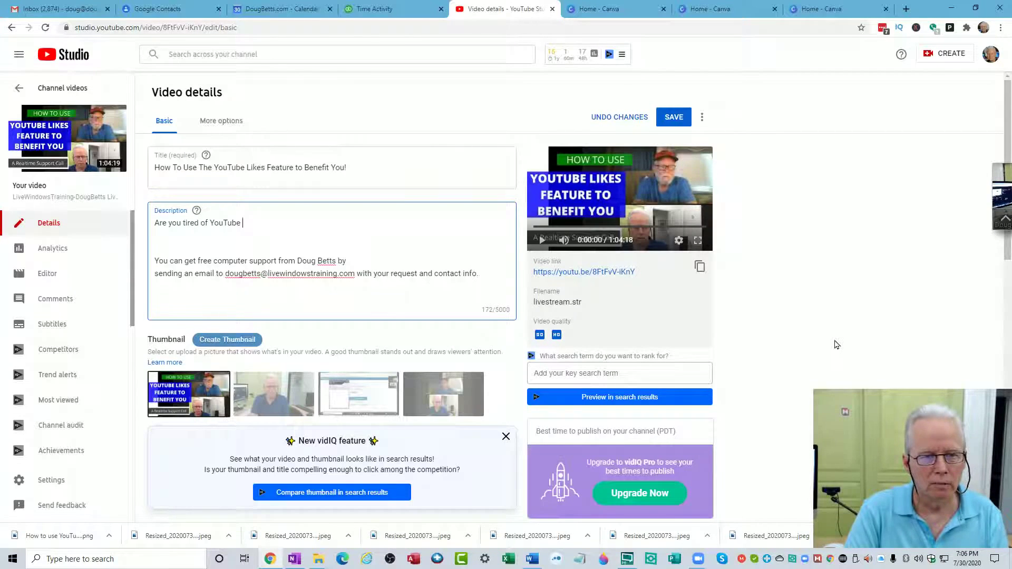
type("videos t")
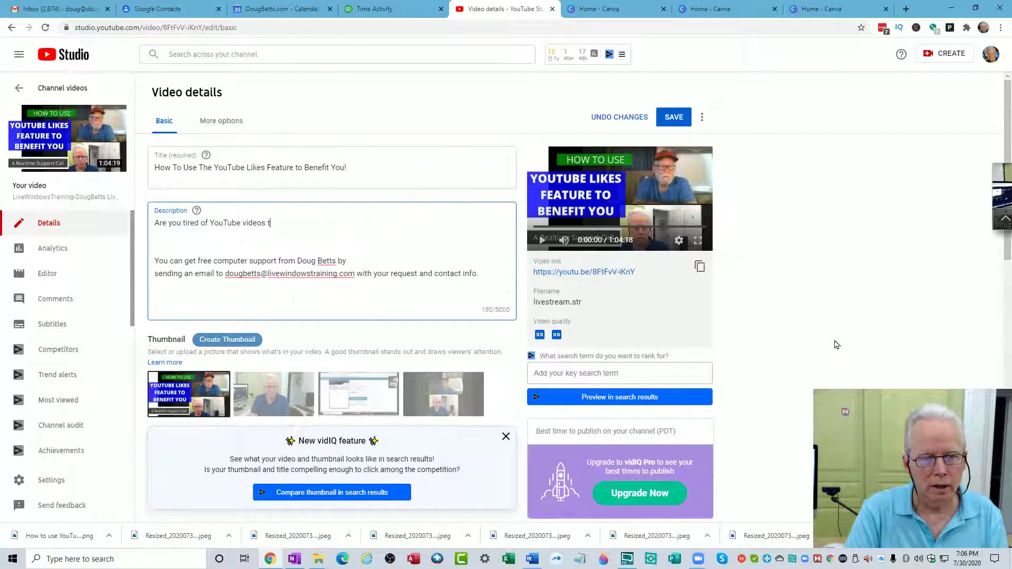
type("hat ask you")
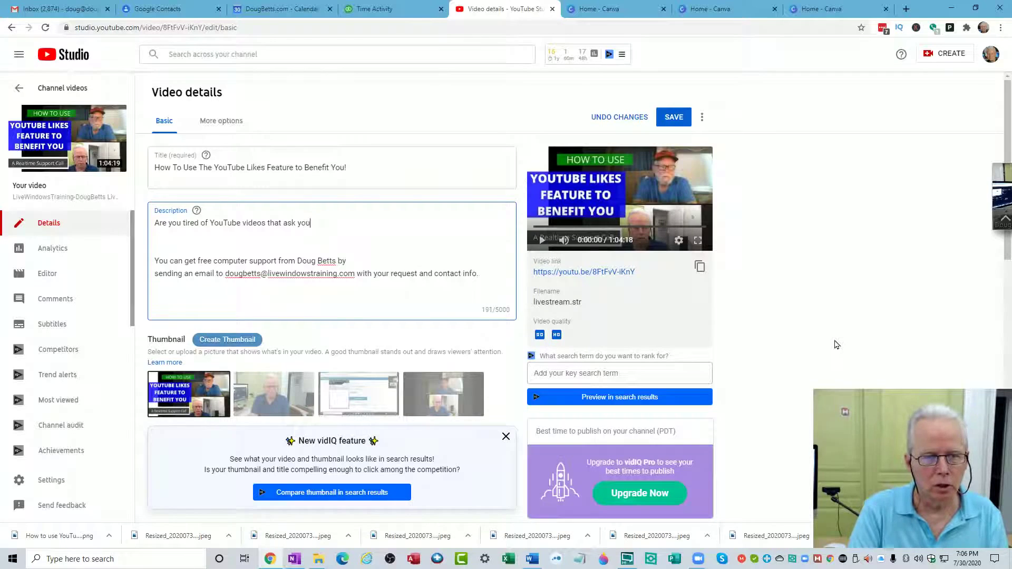
type(" to sma")
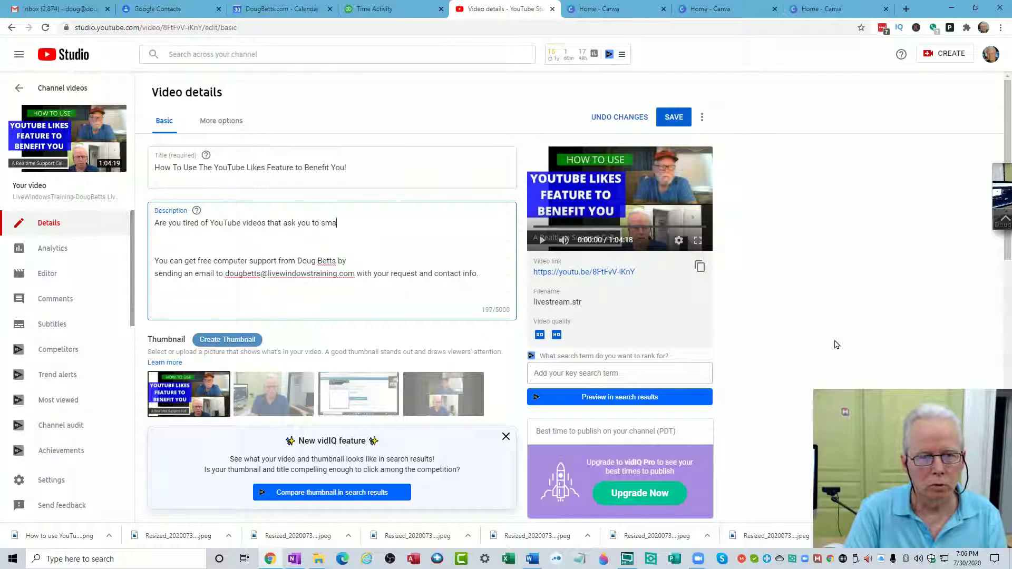
type("sh the like ")
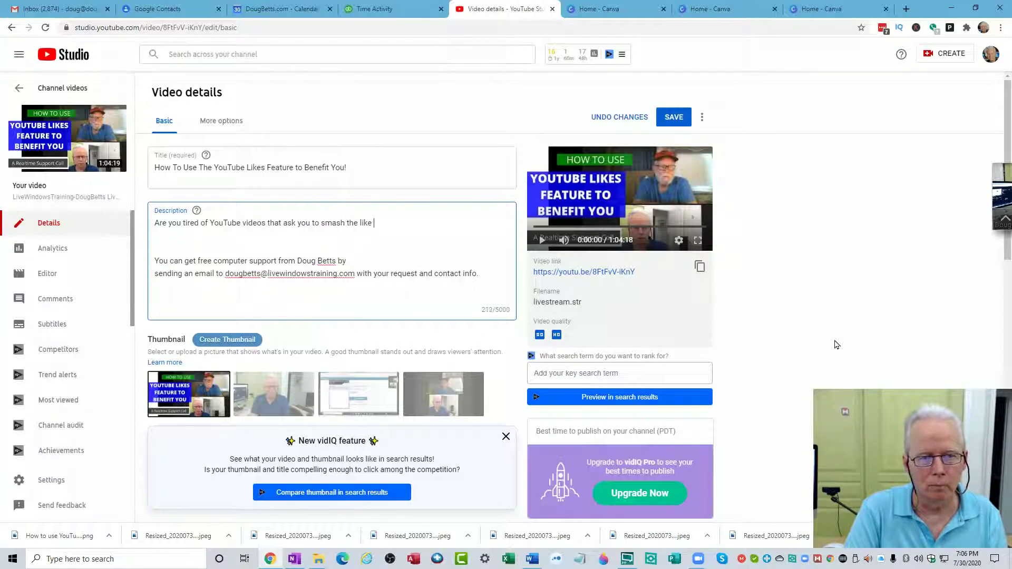
type("button")
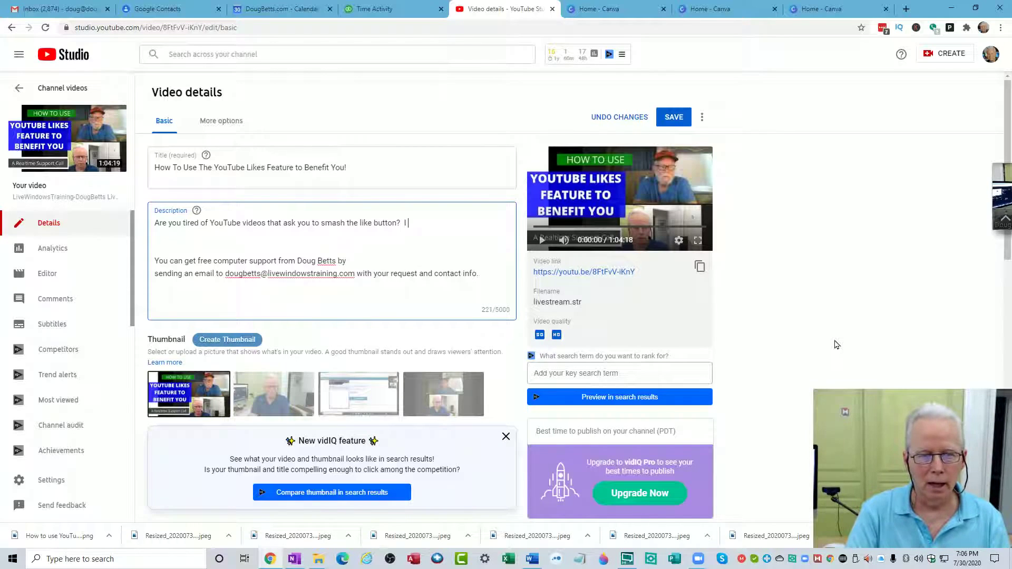
End the description's opening sentence with a question mark and follow it with "I don't want you to do that"
type("?  I don't w")
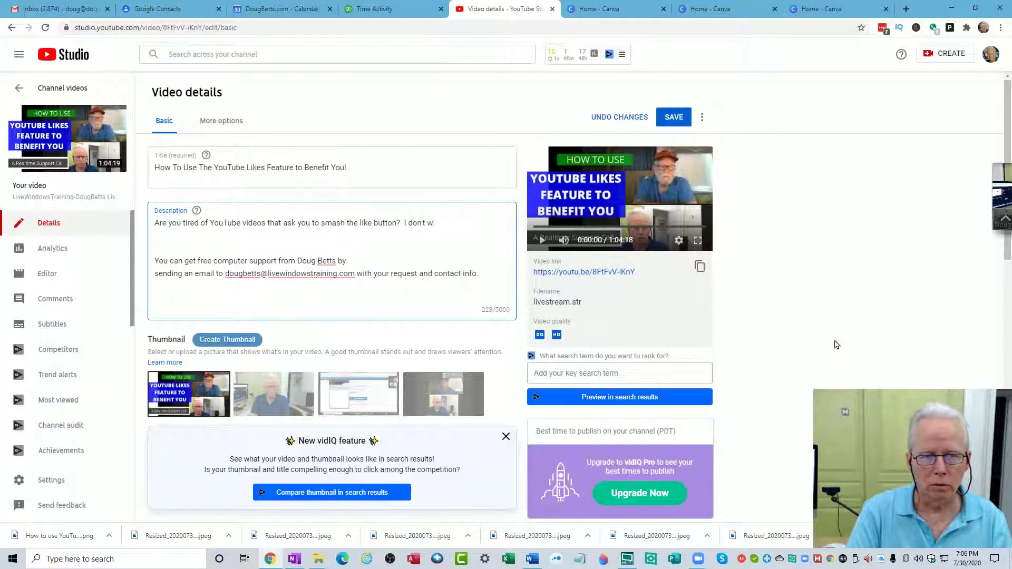
type("ant to")
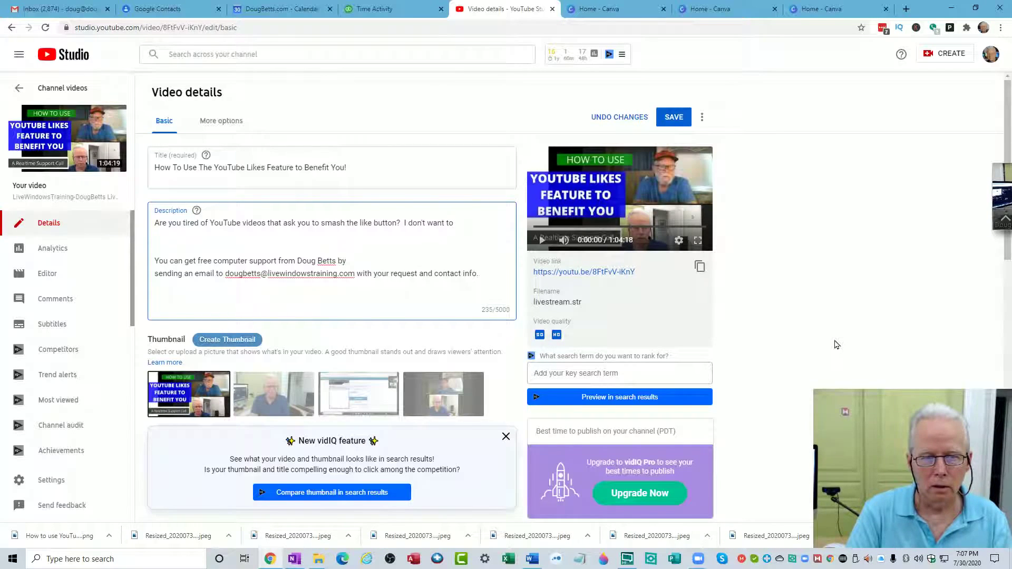
key("BackSpace")
key("BackSpace")
key("BackSpace")
type("you to")
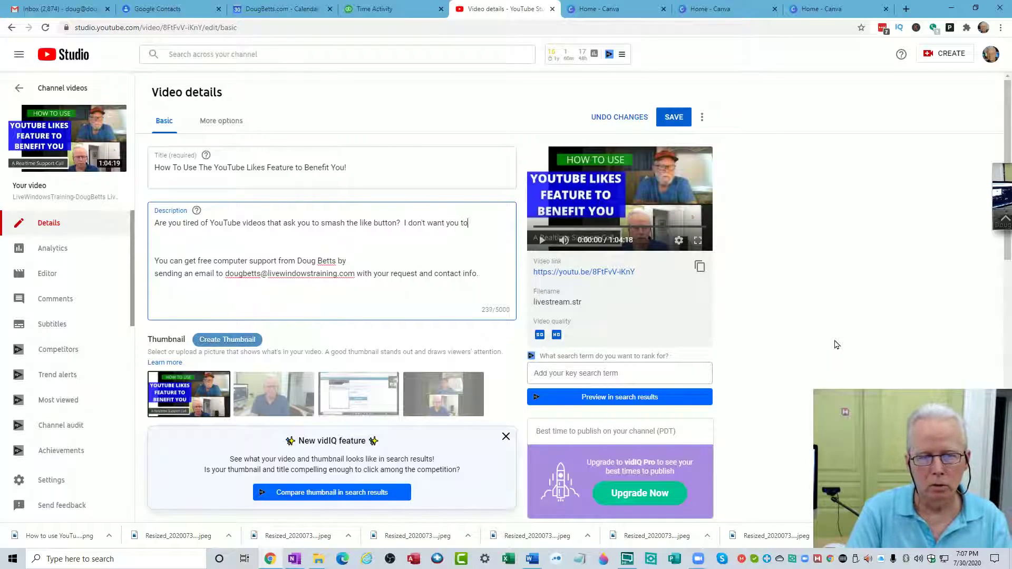
type(" do that")
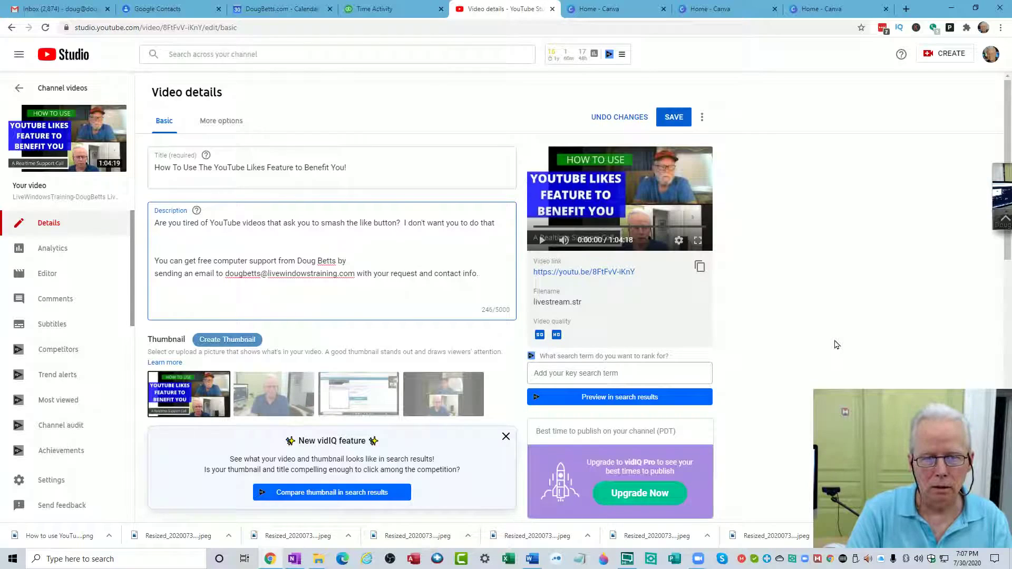
End the sentence with a period and add "You should use the like feature of YouTube to benefit you not the creator of the videos."
type(".  You")
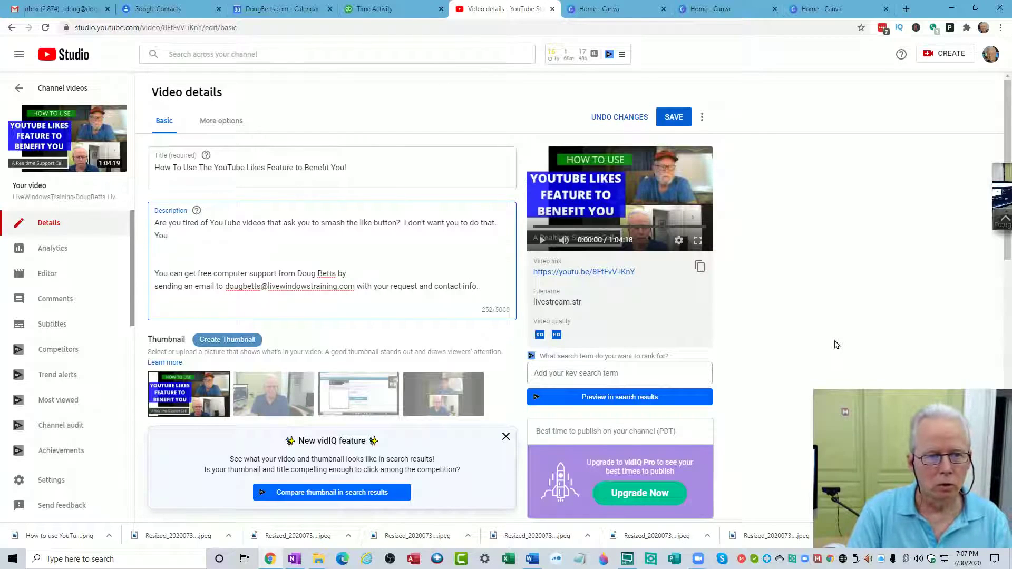
type(" should y")
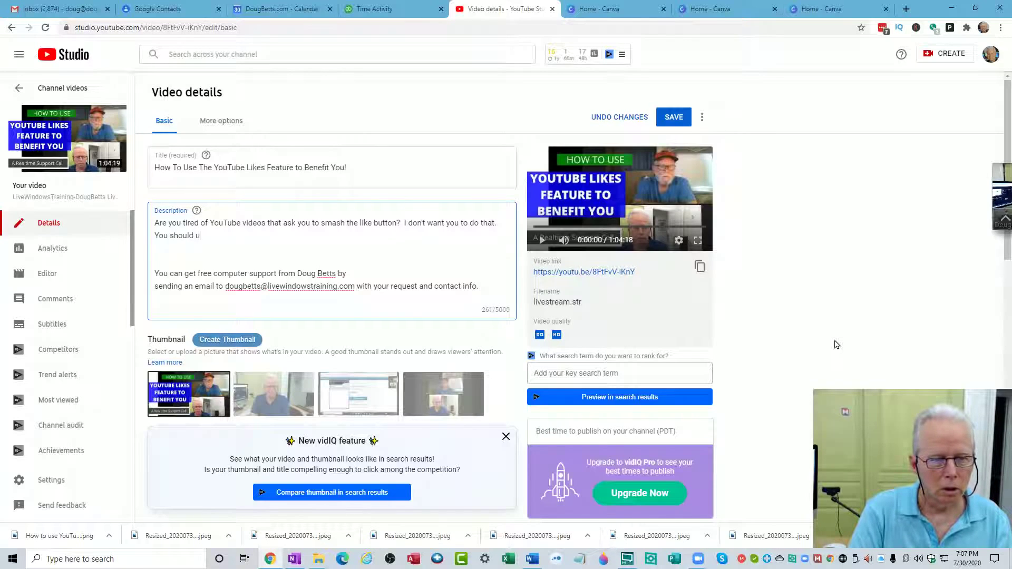
type("se the like fea")
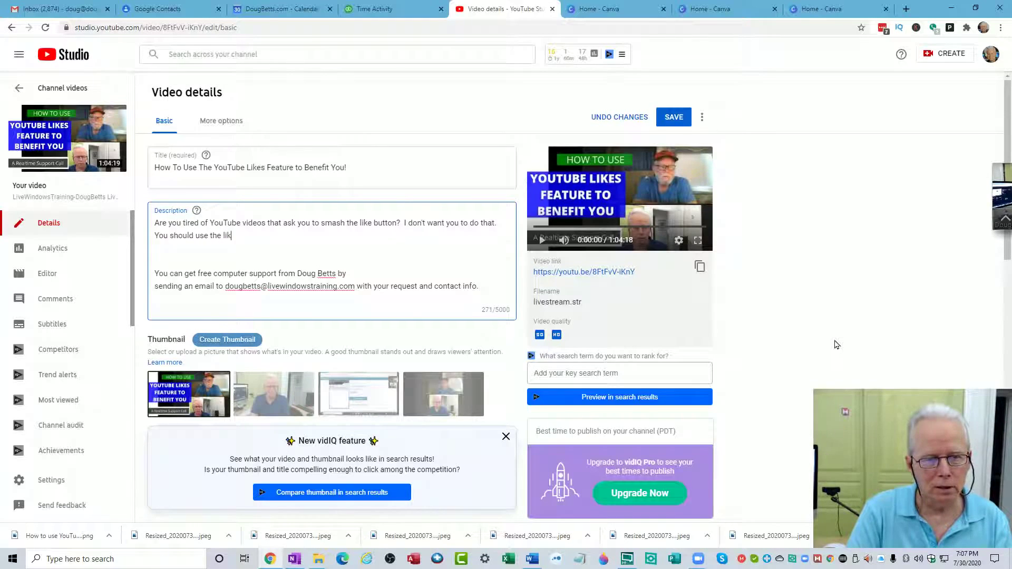
type("of ")
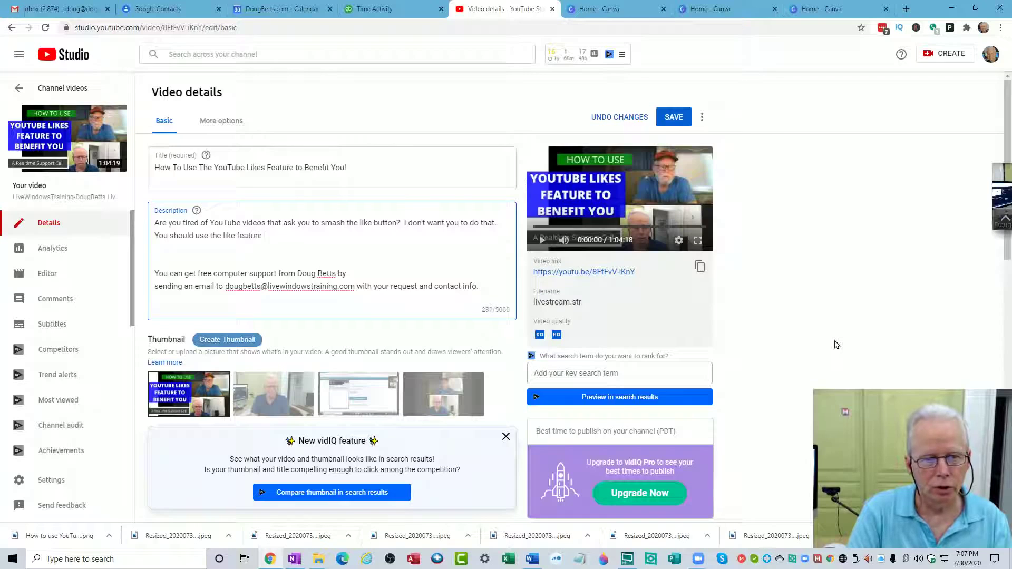
type("You")
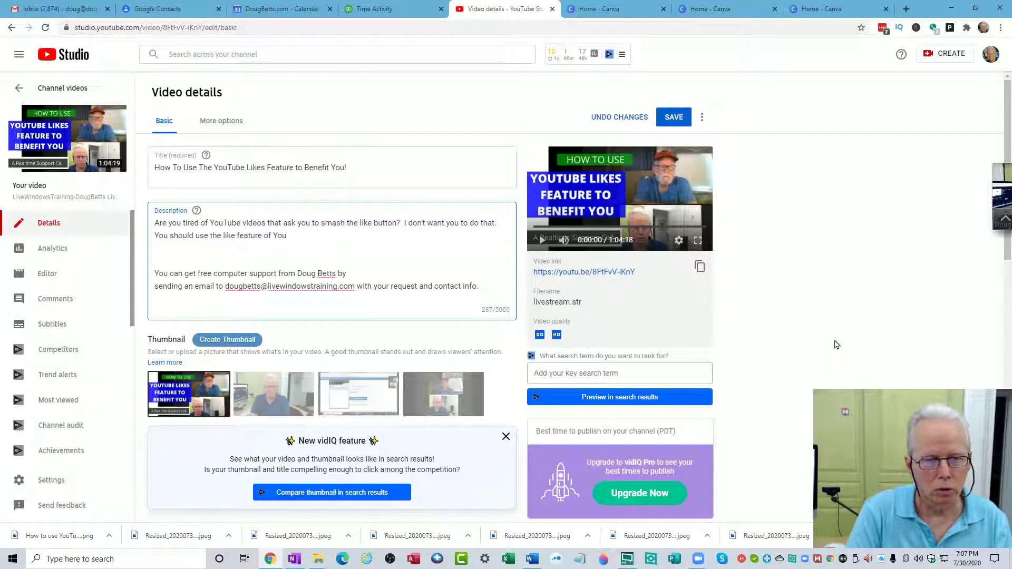
type("Tube to b")
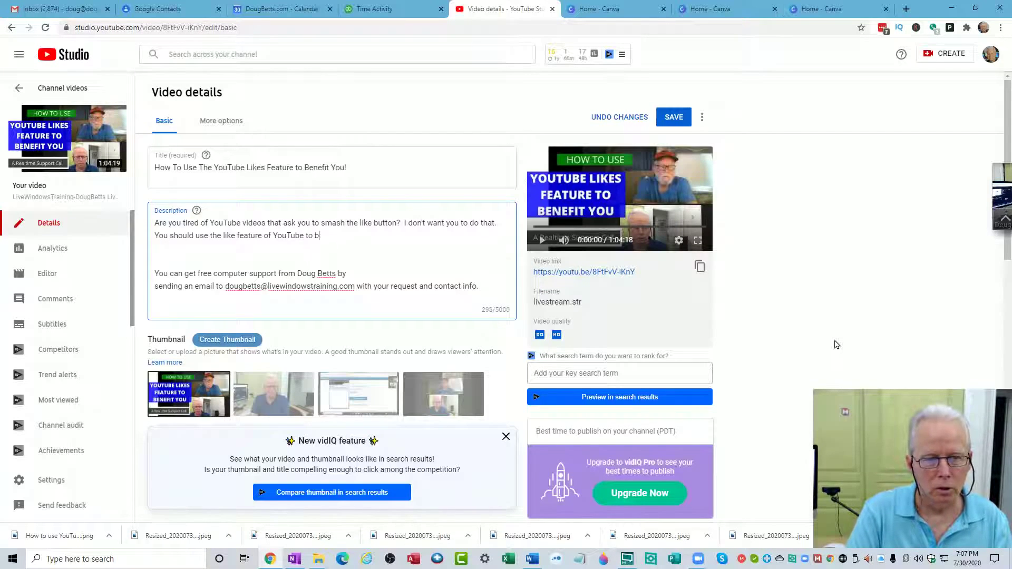
type("enefit you ")
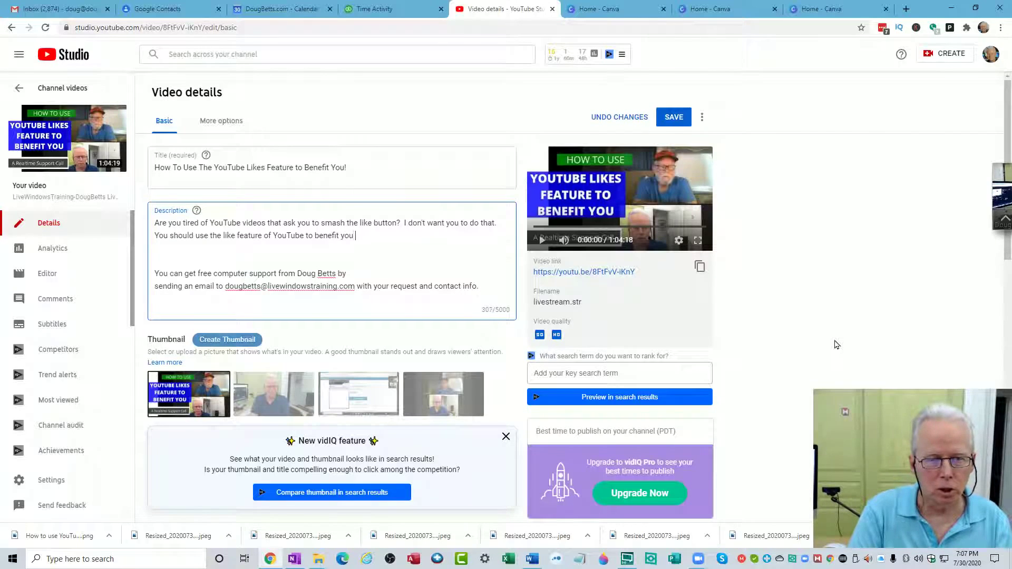
type("not the cr")
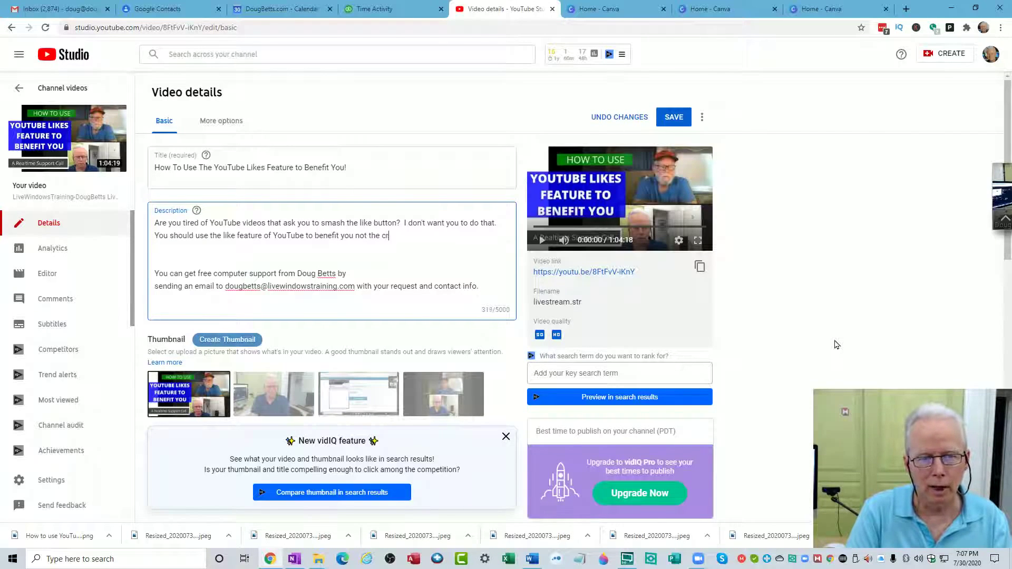
type("eator of the v")
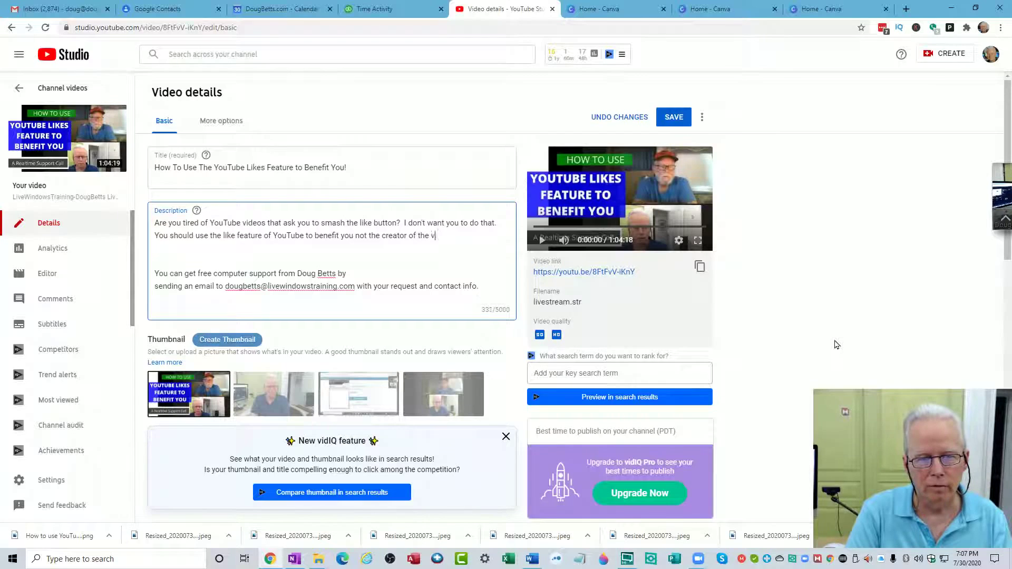
type("ideos.")
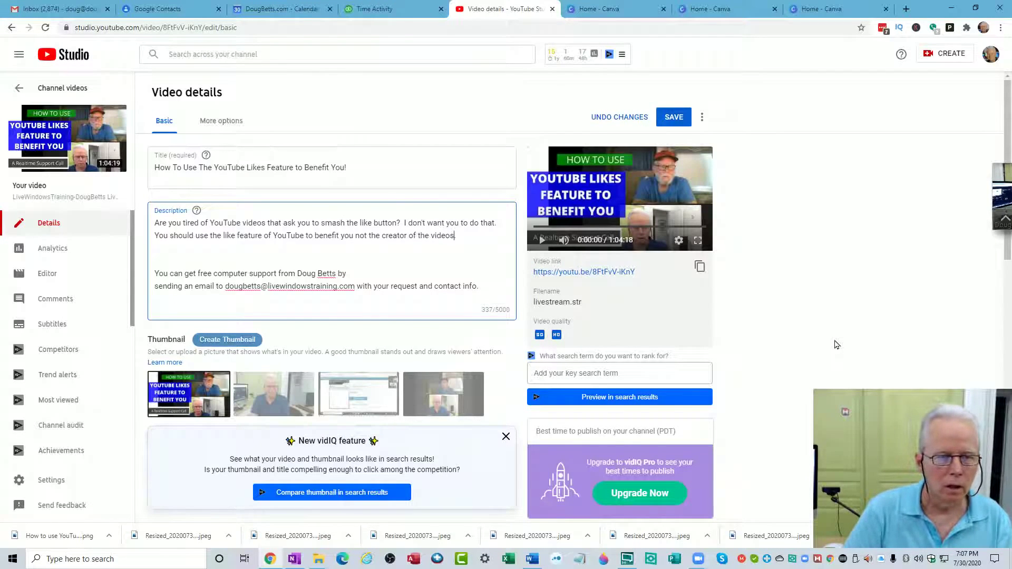
Capitalize "Like Feature" in the description's third sentence and replace the period after "do that" with an exclamation mark
key("Left")
key("Left")
key("Left")
key("Left")
key("Left")
key("Left")
key("Left")
key("Left")
key("Left")
key("Left")
key("Left")
key("Left")
key("Left")
key("Left")
key("Left")
key("Left")
key("Left")
key("Left")
key("Left")
key("Left")
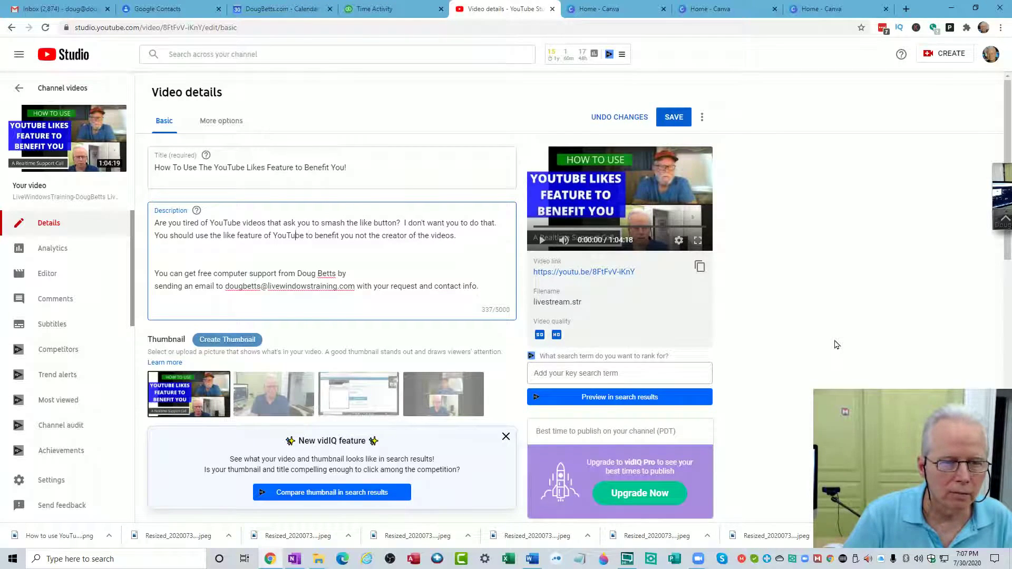
key("Left")
key("Left")
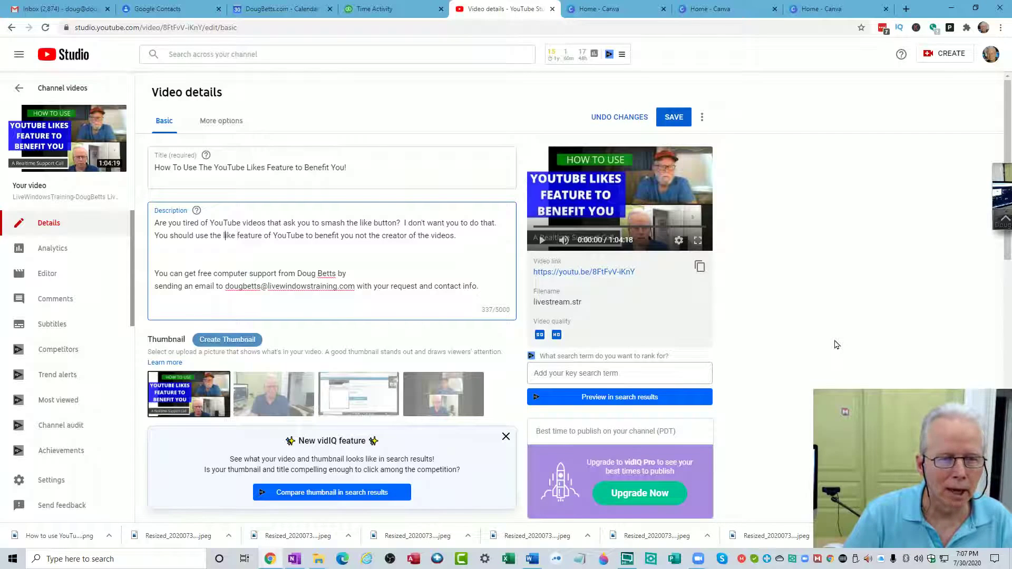
key("BackSpace")
type("L")
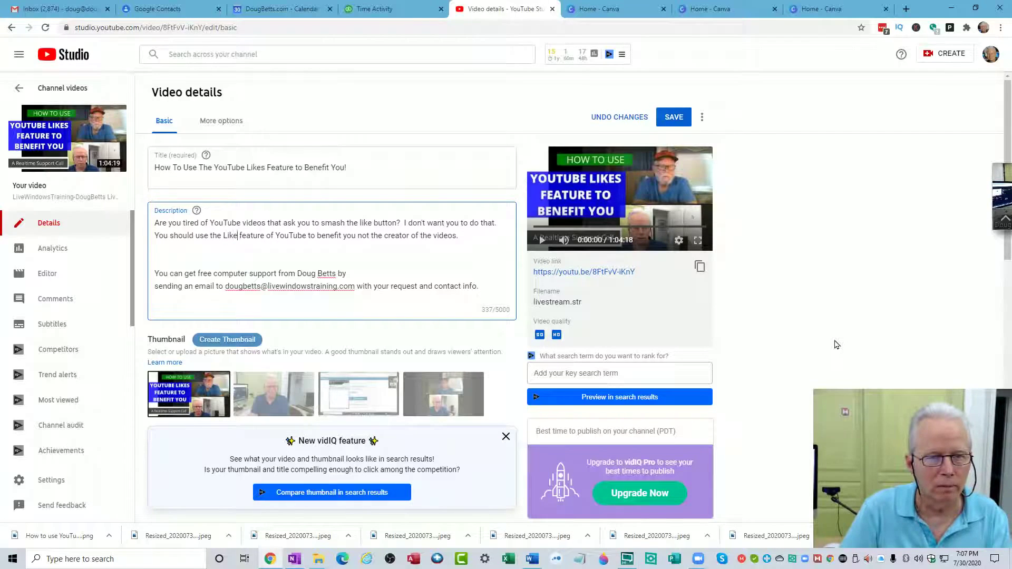
key("Right")
key("Right")
key("Right")
key("Right")
key("Delete")
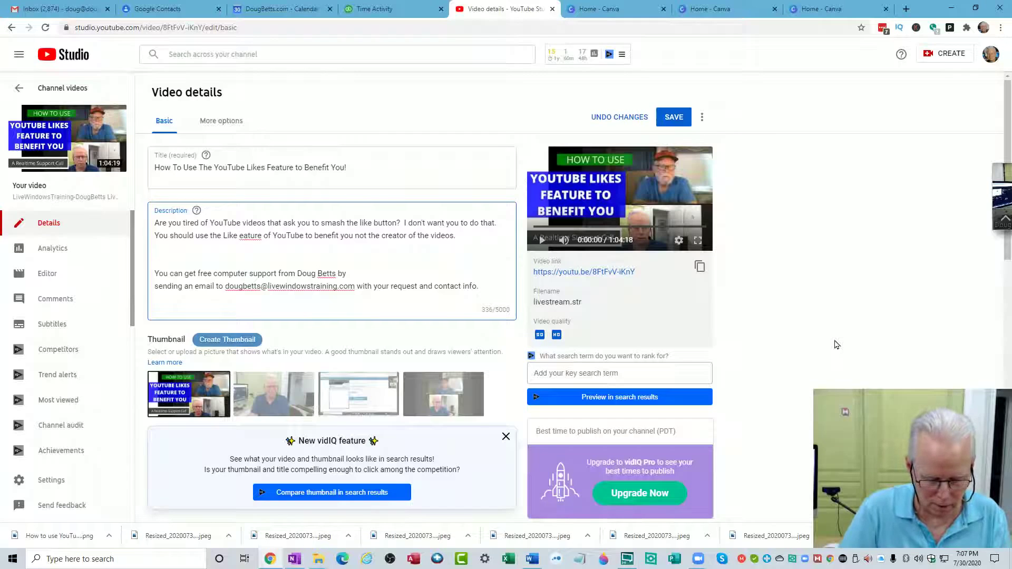
type("F")
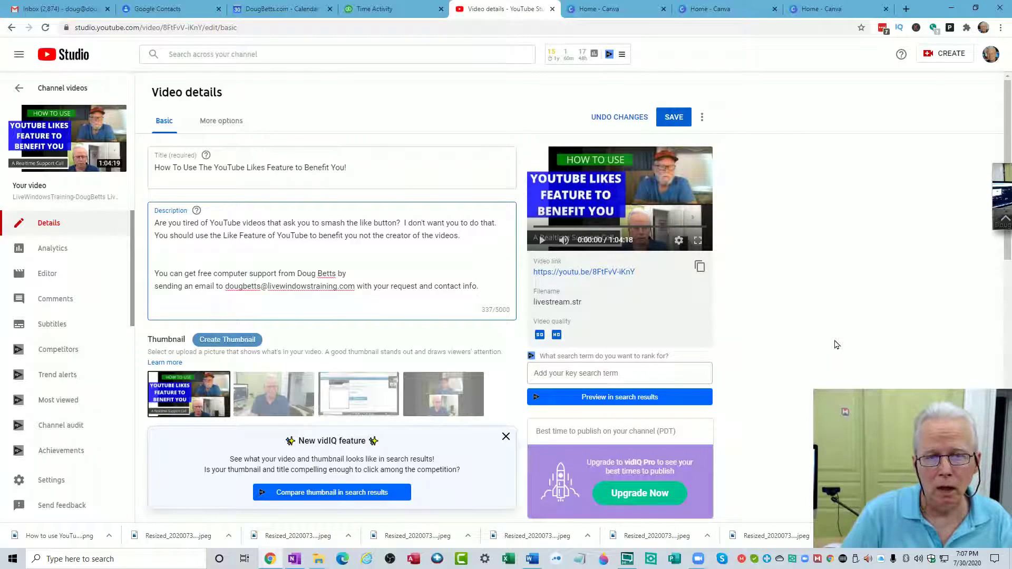
key("Right")
key("Right")
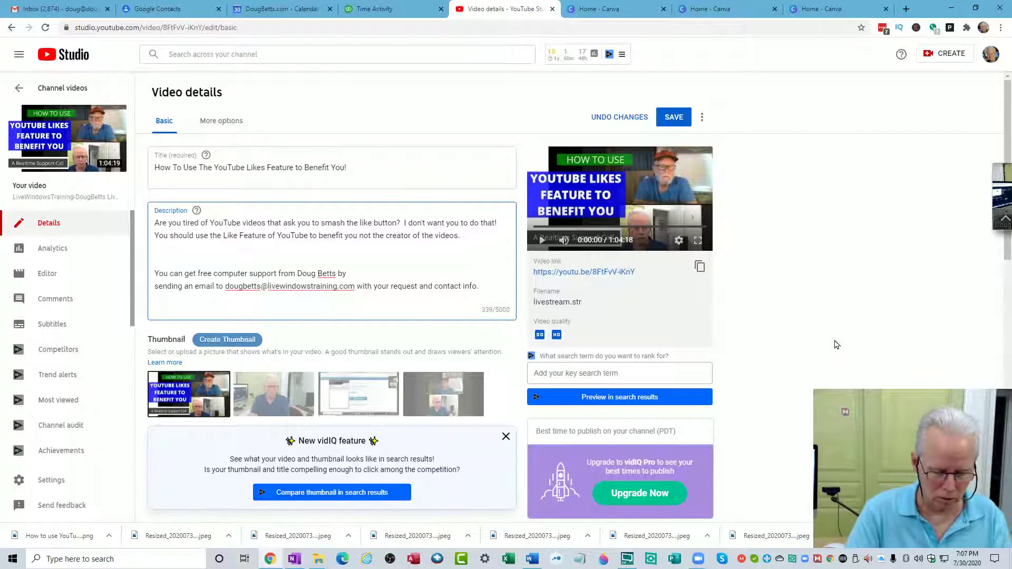
Add a question after the description's third sentence, starting "Do you even know how the Like Feature of YouTube"
type("Do you ev")
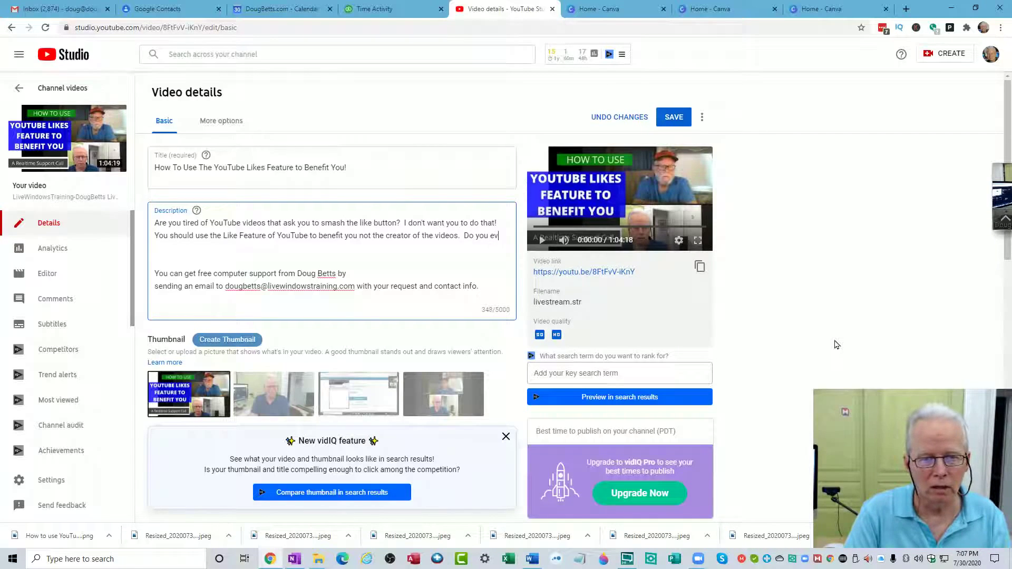
type("en know ho")
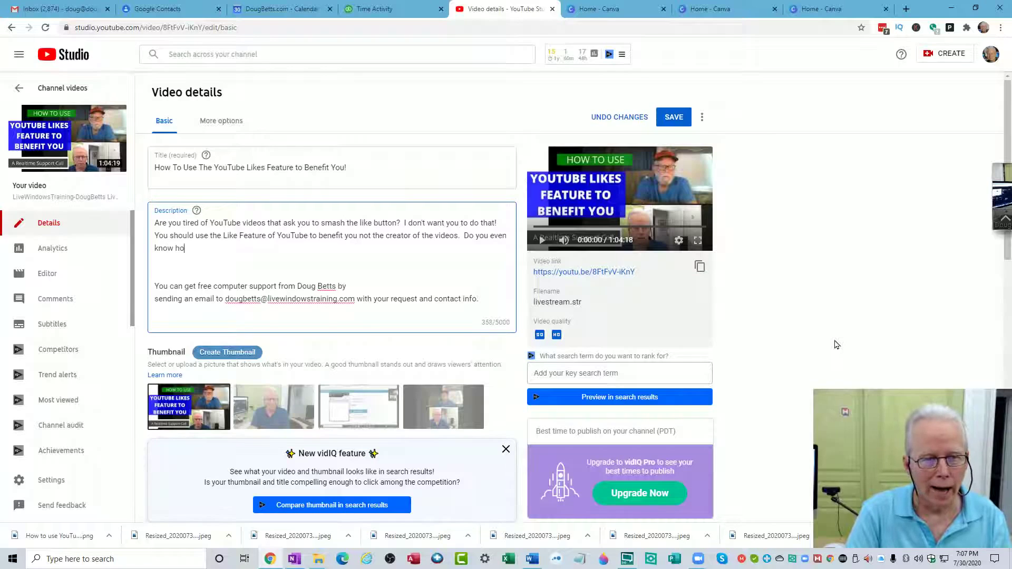
type("w the like")
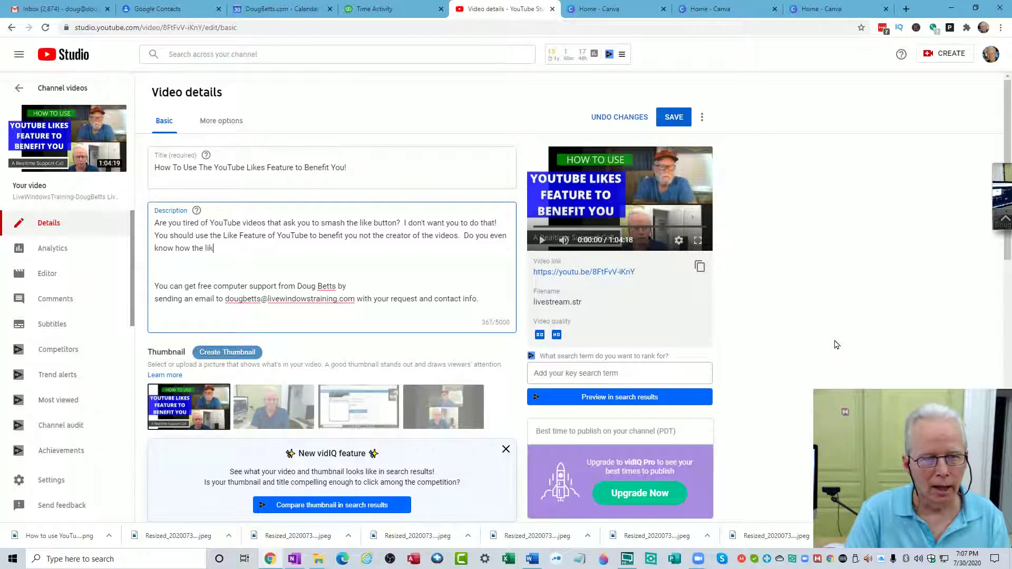
key("BackSpace")
key("BackSpace")
key("BackSpace")
key("BackSpace")
type("Like ")
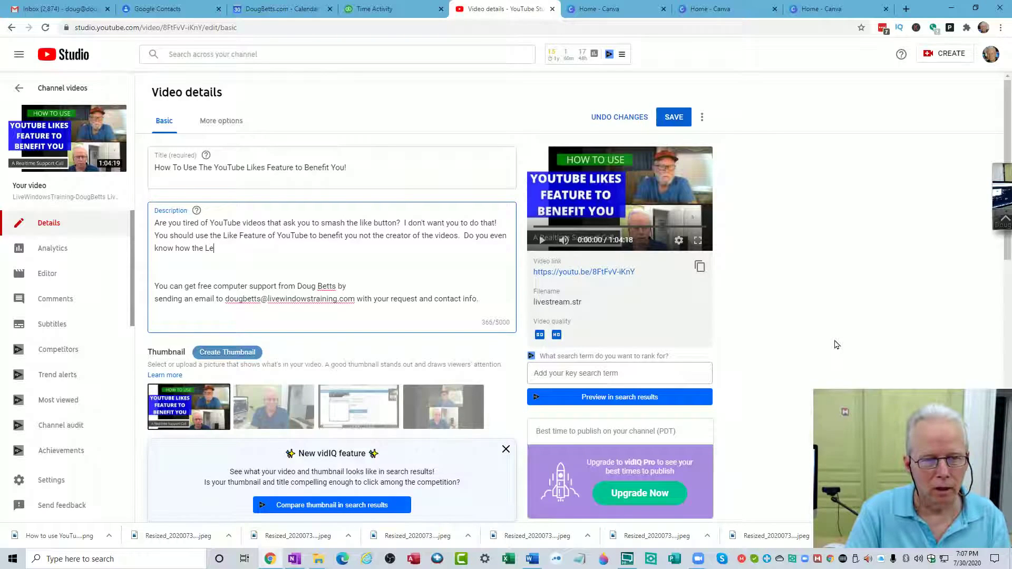
type("Feature of Y")
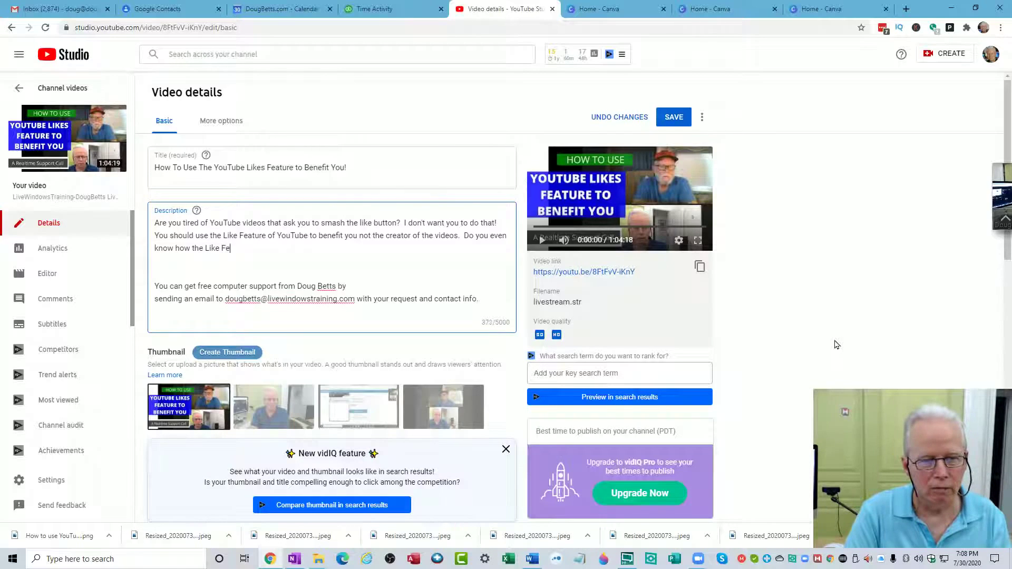
type("ouTube")
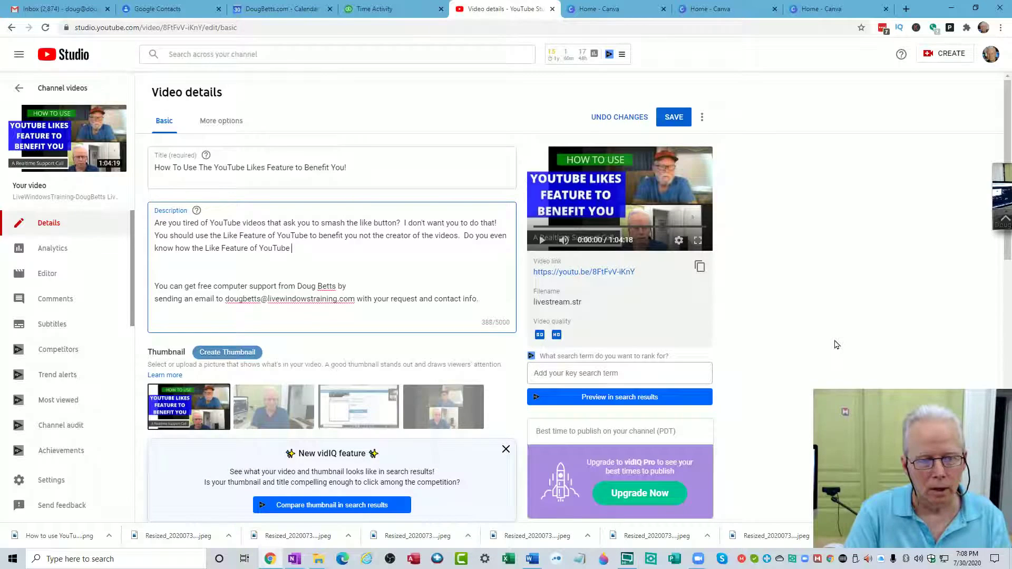
Complete the question in the description with "can be used for your own benefit?"
type(" can be used ")
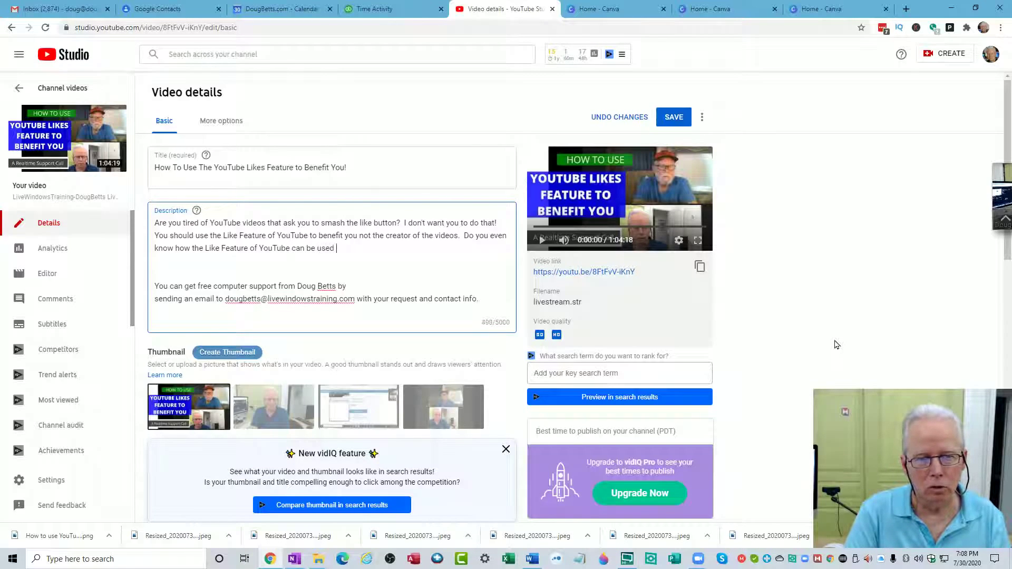
type("for your")
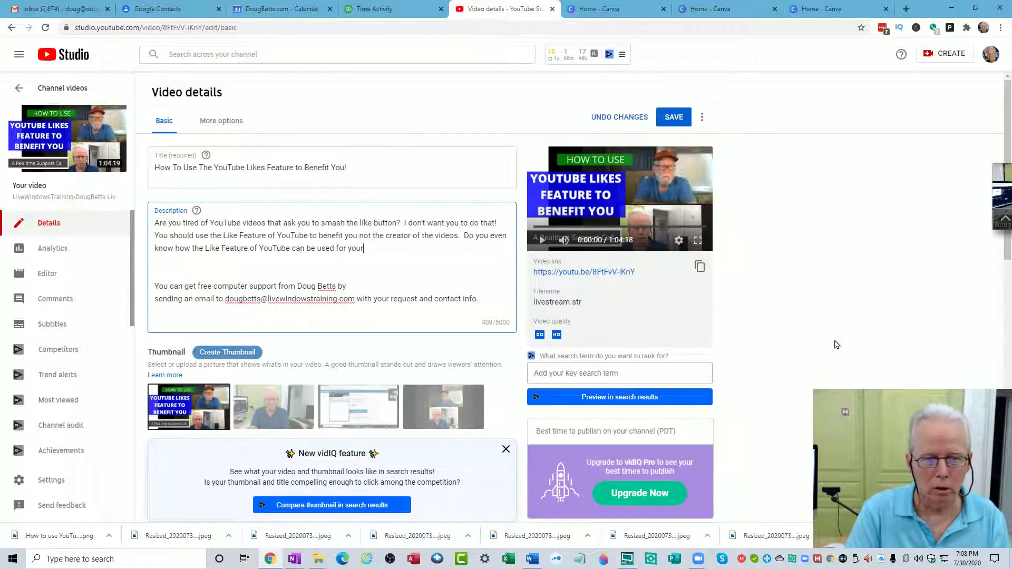
type(" own bened")
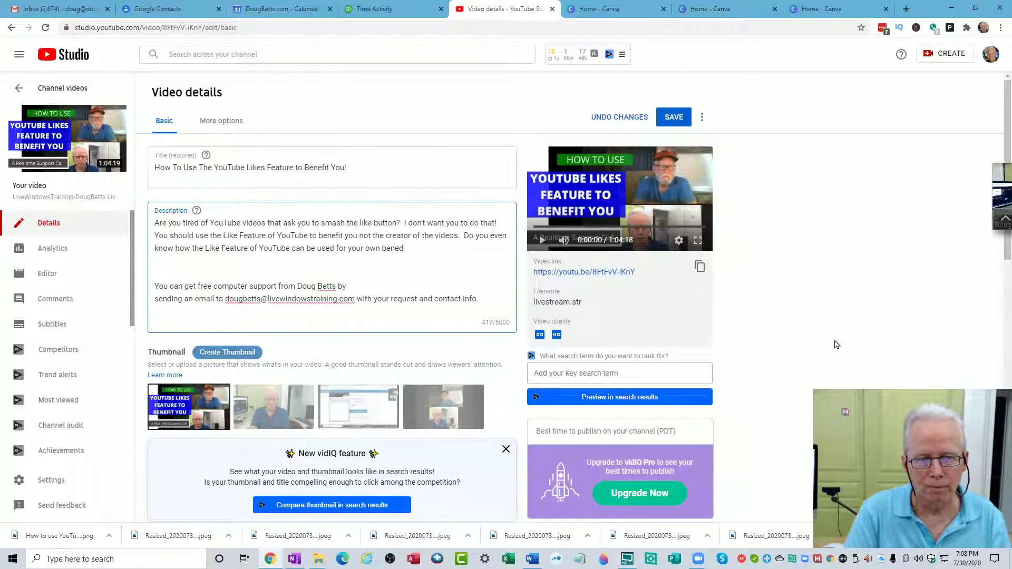
key("BackSpace")
type("fit")
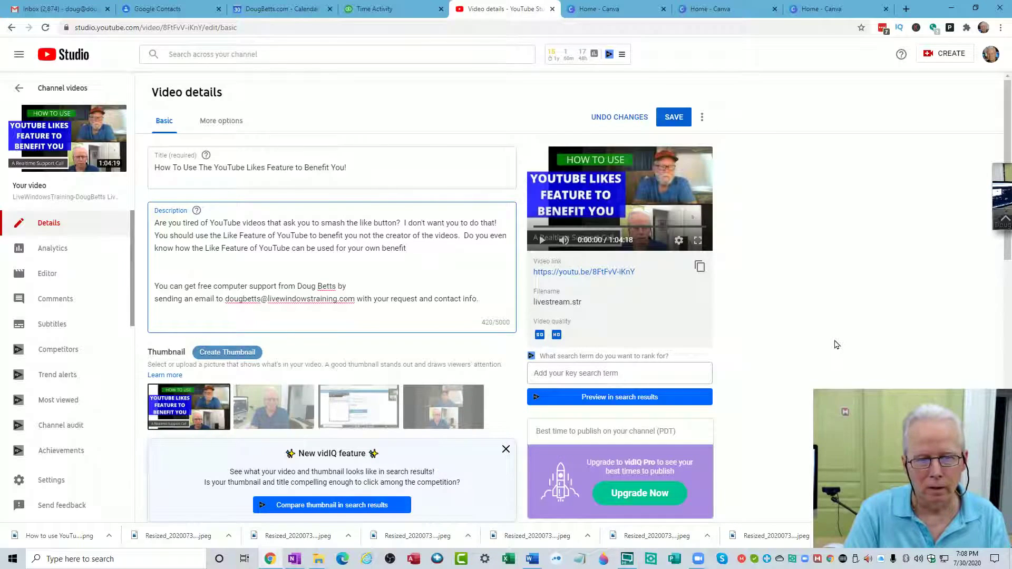
type("?  W")
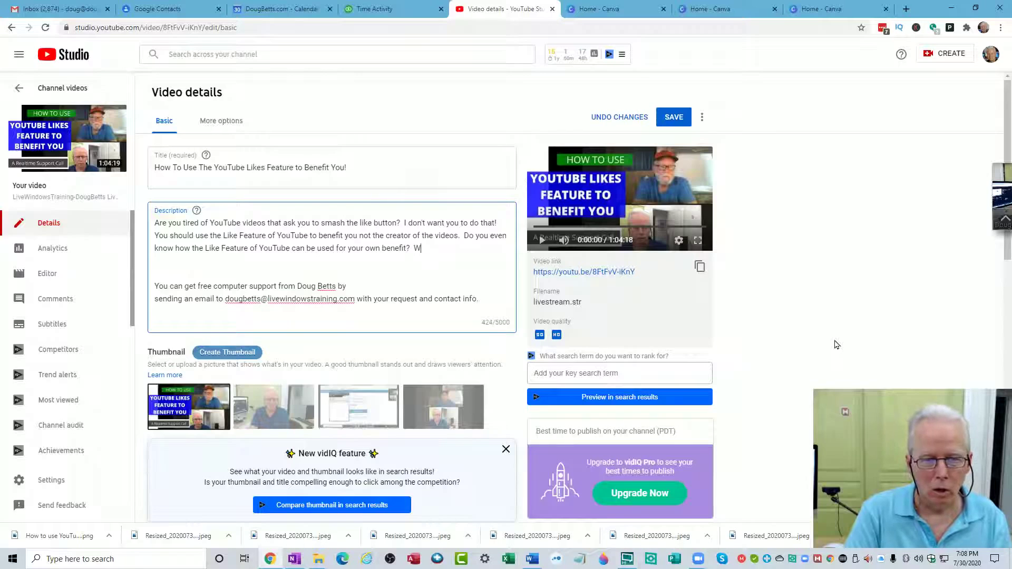
Begin the sentence following the question with "Watch this video as I explain and show that to my brother"
type("atch thi")
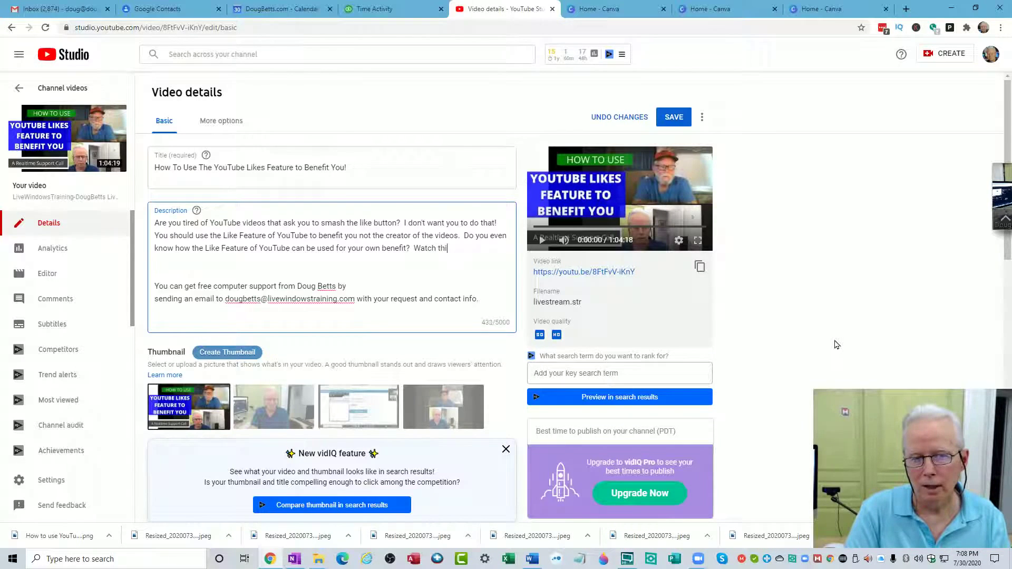
type("s video as i")
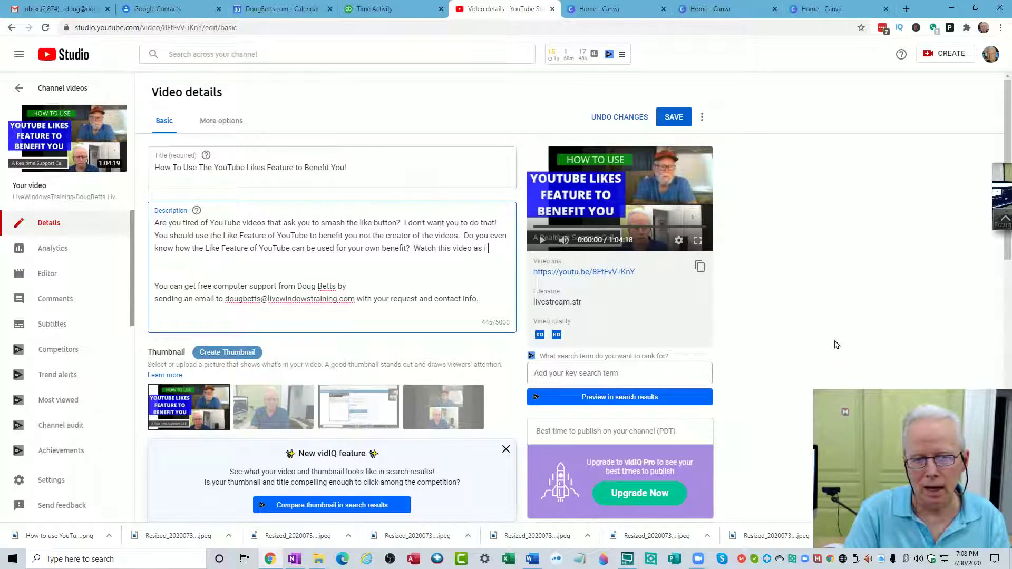
key("BackSpace")
type("I ")
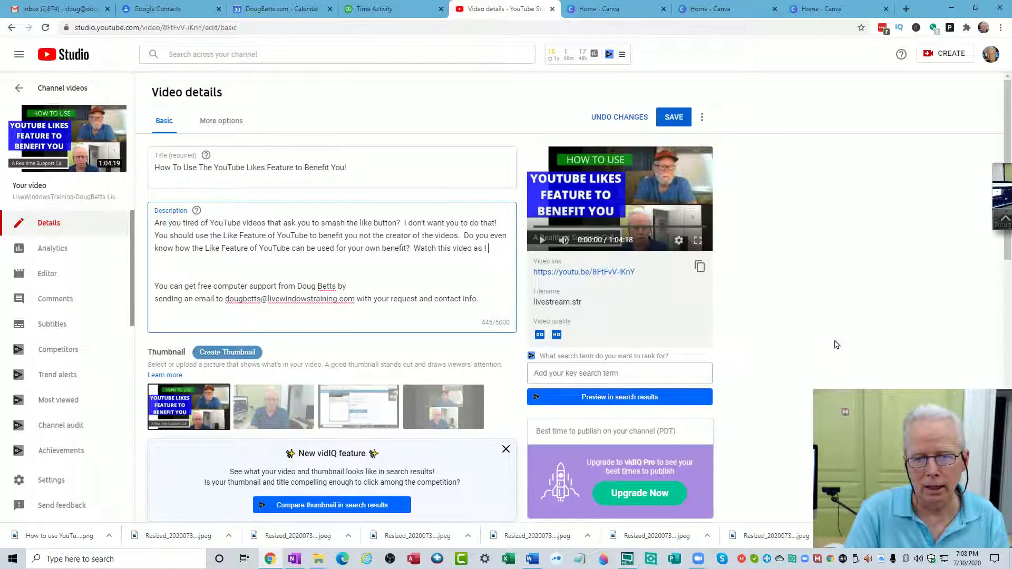
type("explain ")
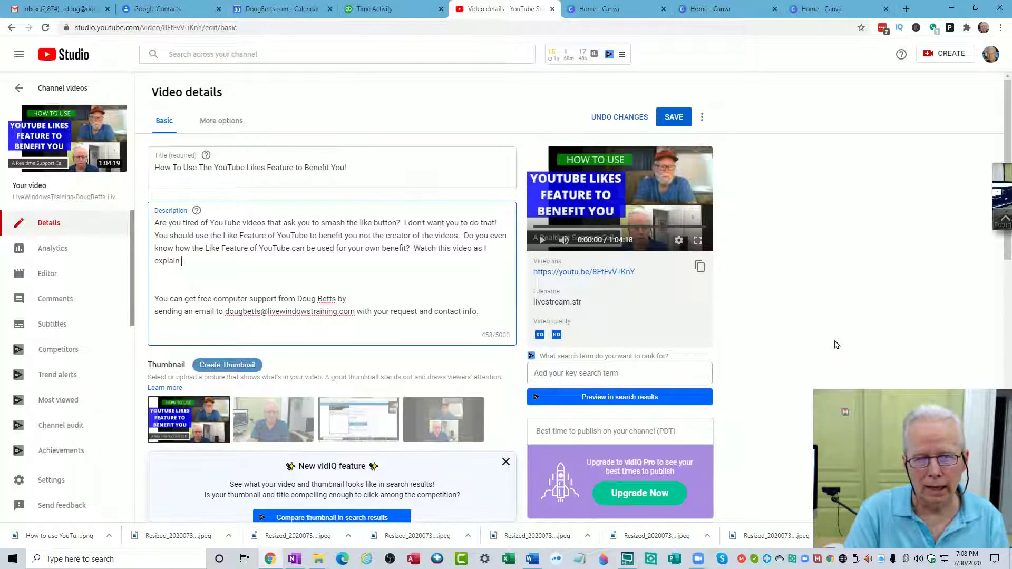
type("and show ")
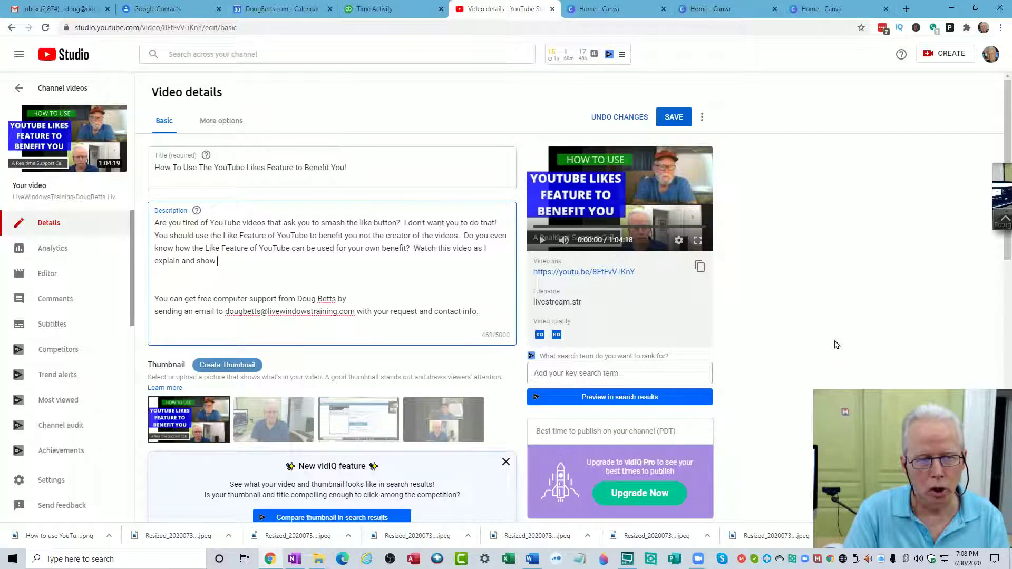
type("that to my ")
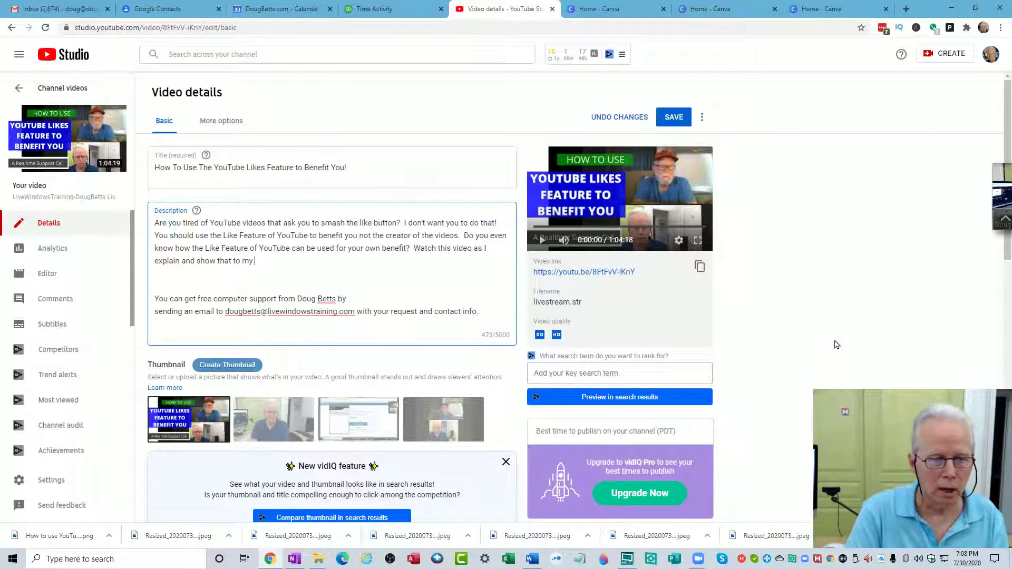
type("brother ")
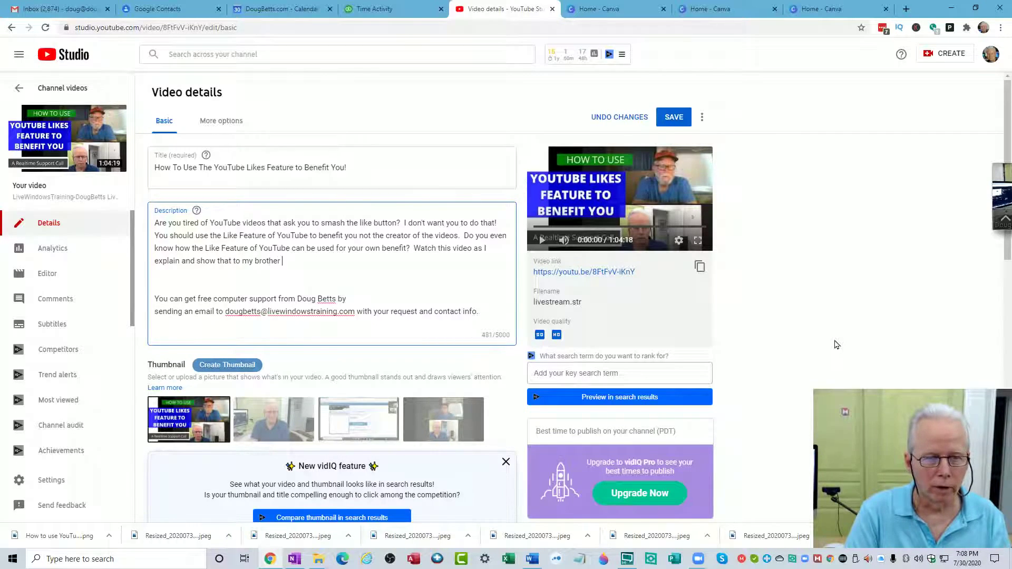
Finish the sentence with the brother's first name and "in a live remote support session.", and remove one blank line below it
type("Stan in ")
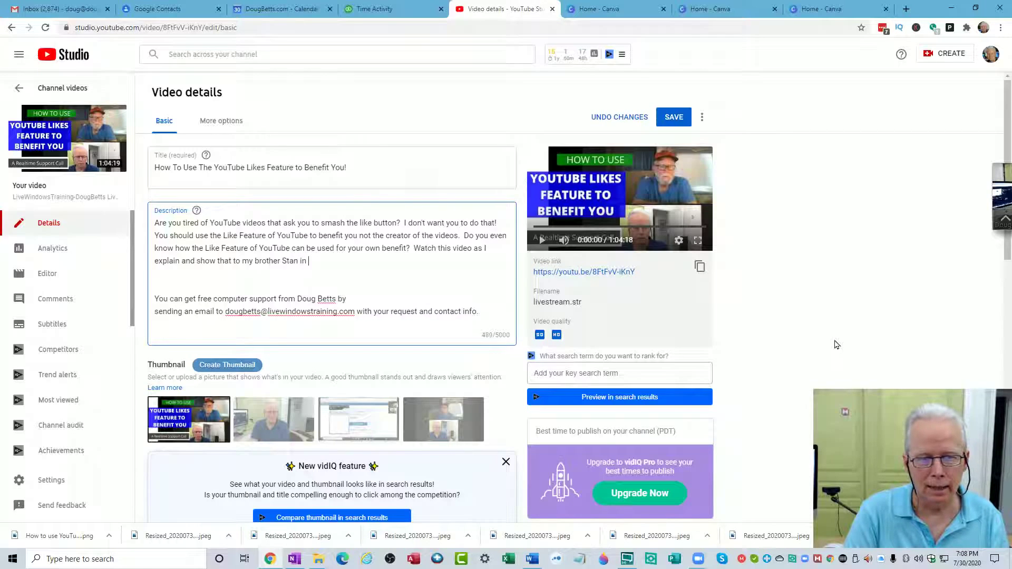
type("a live remote")
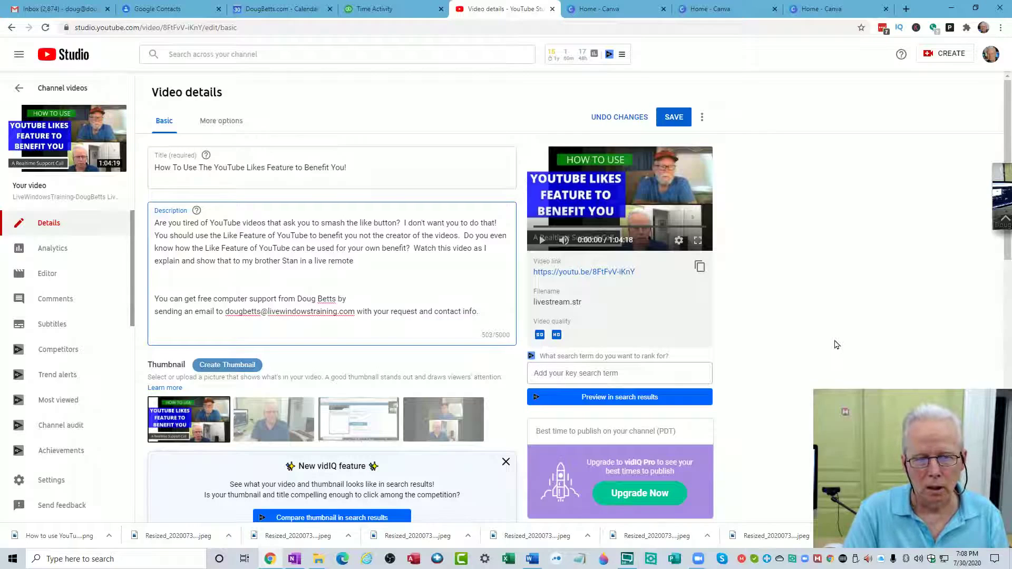
type(" ses")
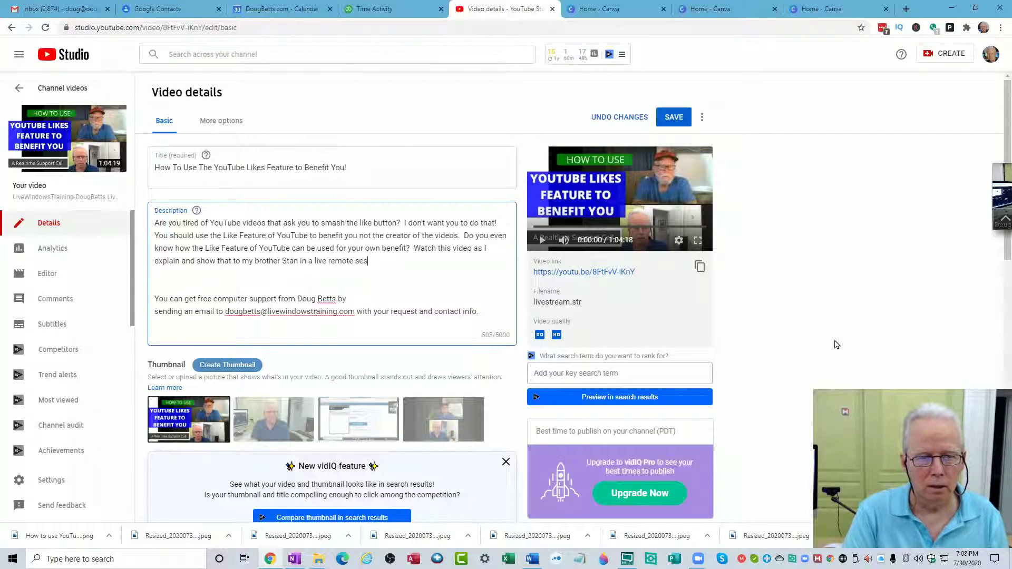
key("BackSpace")
key("BackSpace")
type("upport ")
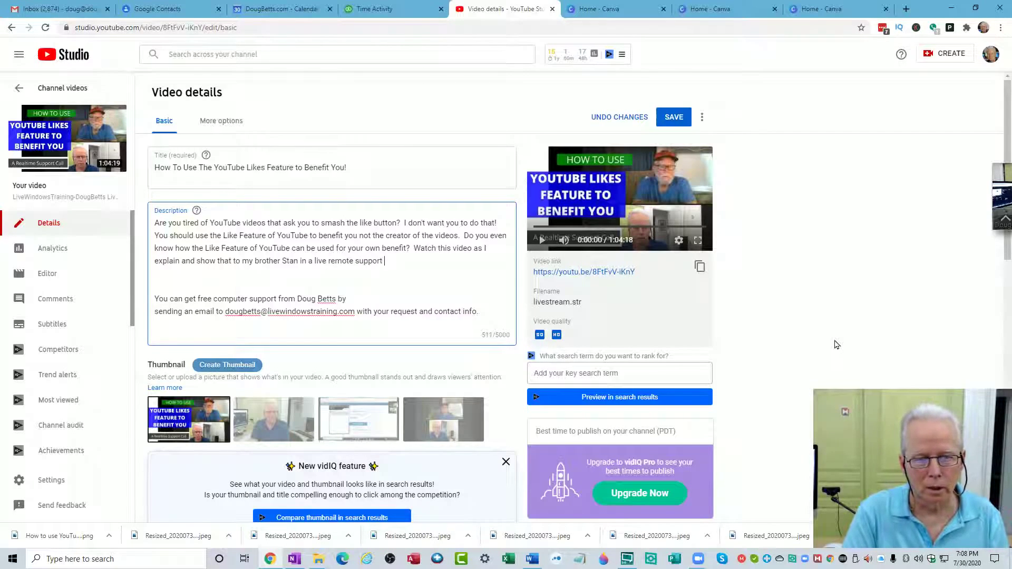
type("session.")
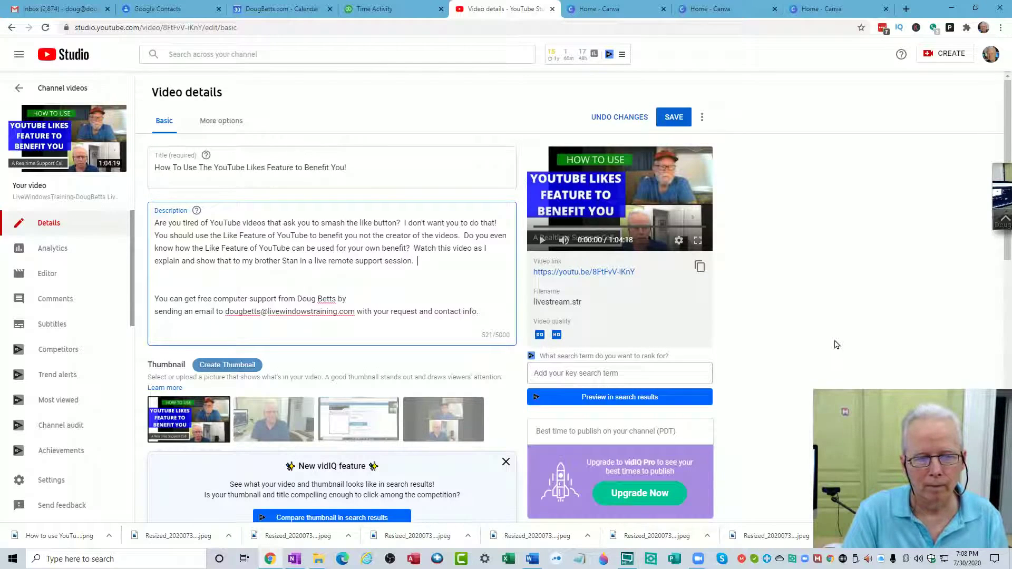
key("BackSpace")
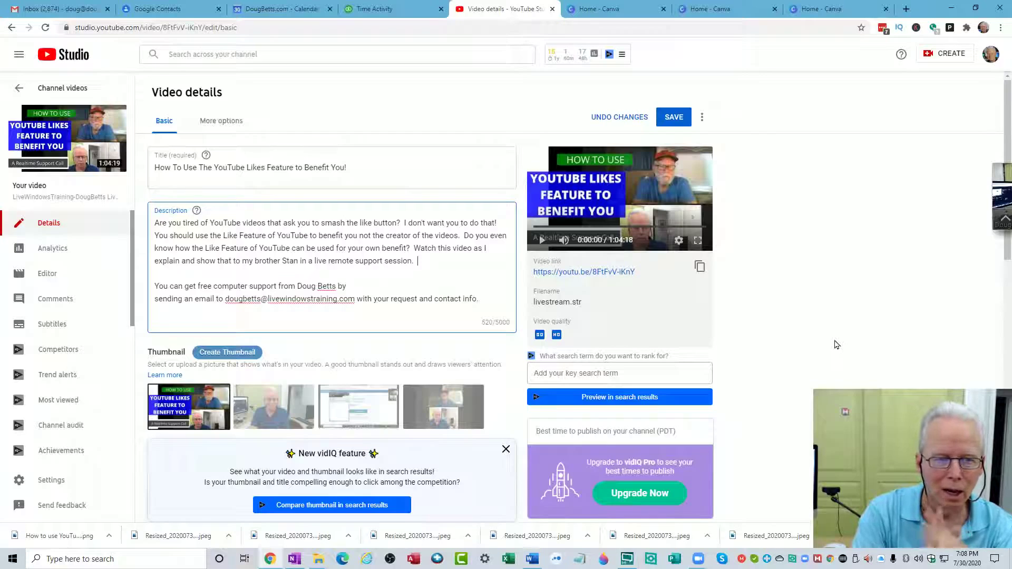
Replace "that" after "explain and show" with "the Like Feature" in the description's last introductory sentence
key("Up")
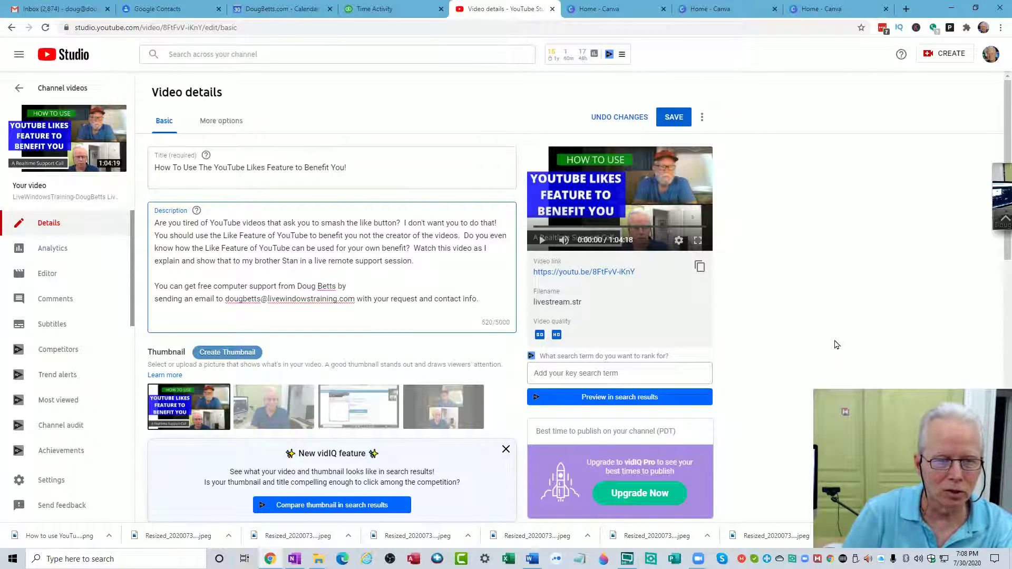
key("Left")
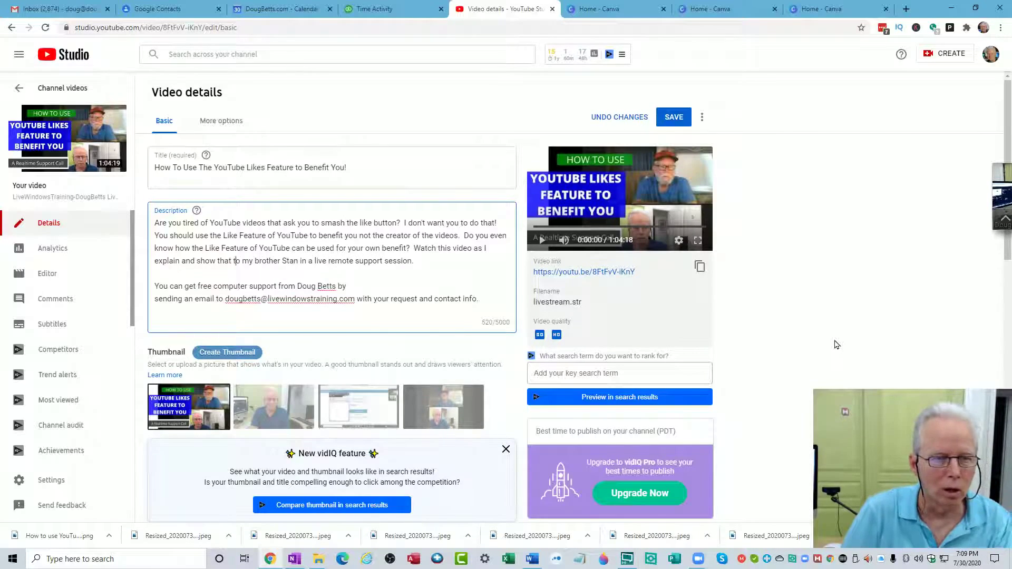
key("Left")
key("BackSpace")
key("BackSpace")
key("BackSpace")
key("BackSpace")
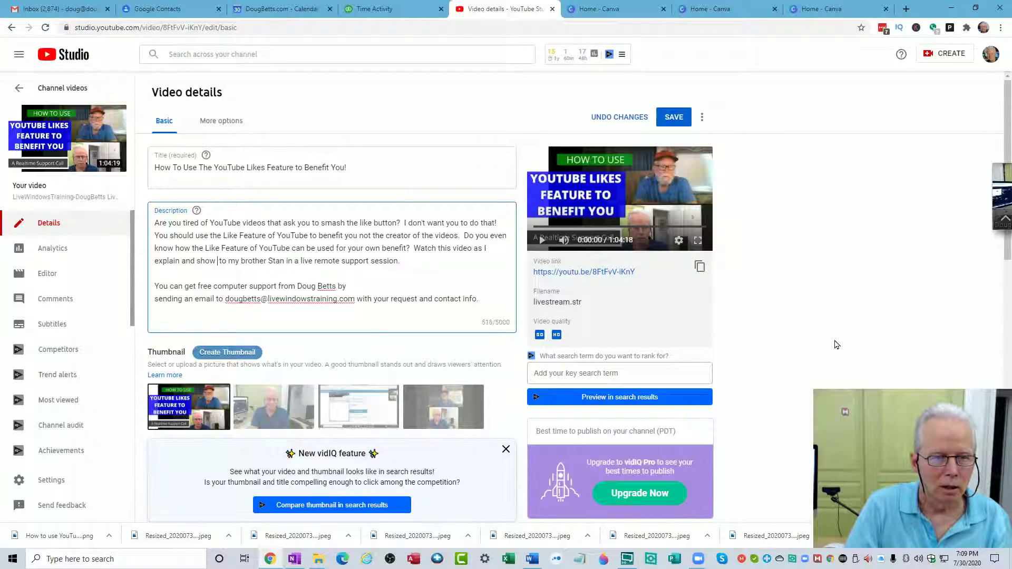
type("the Like ")
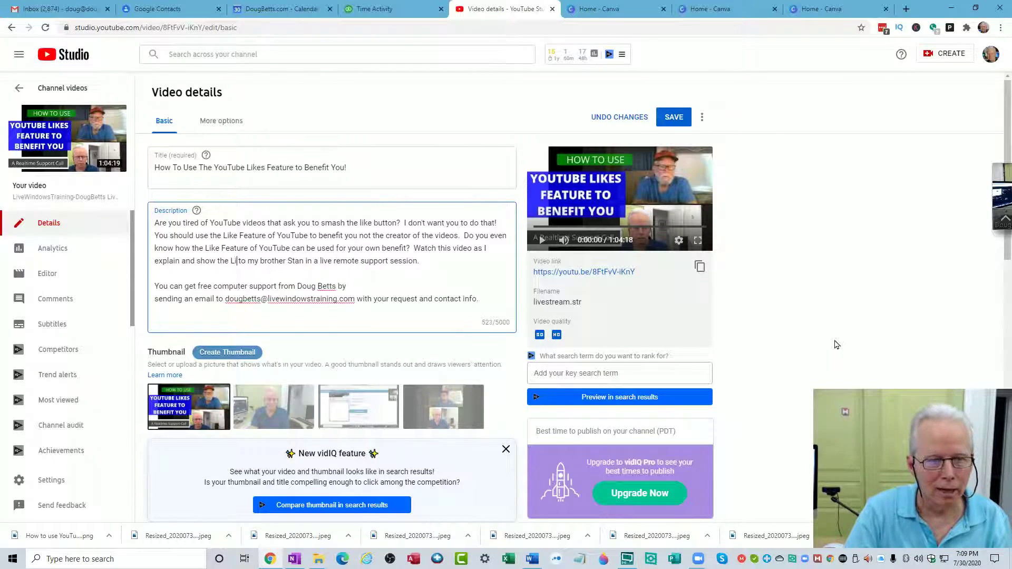
type("Feature")
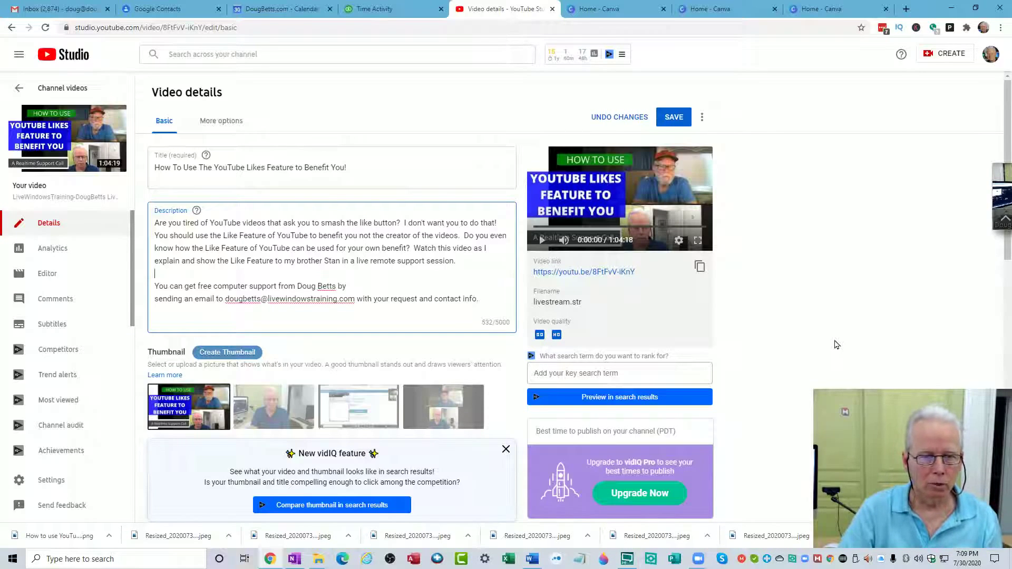
Start a new paragraph below the description's introduction with "If you are a YouTube creator you need to know"
key("Return")
key("Return")
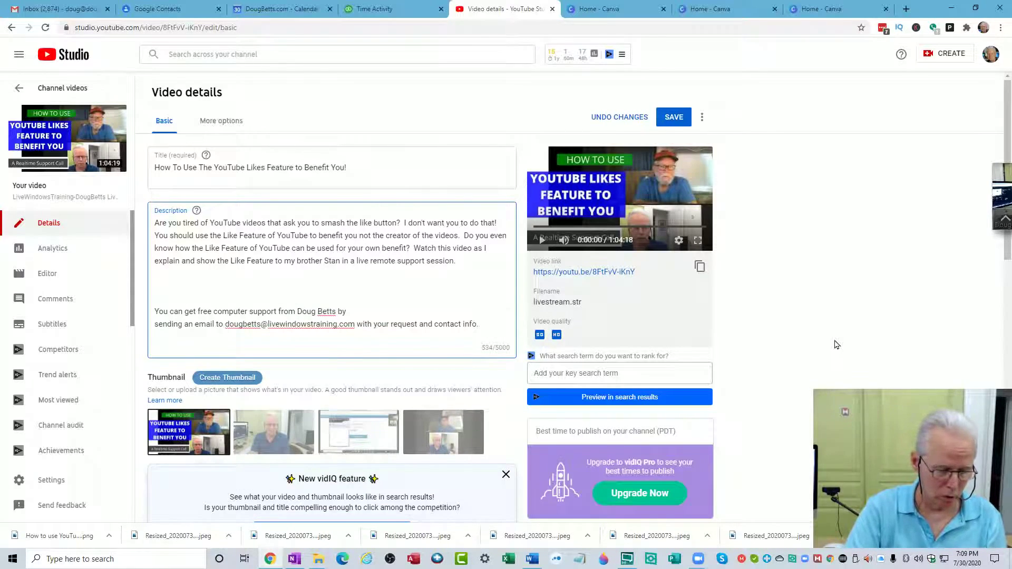
type("If you")
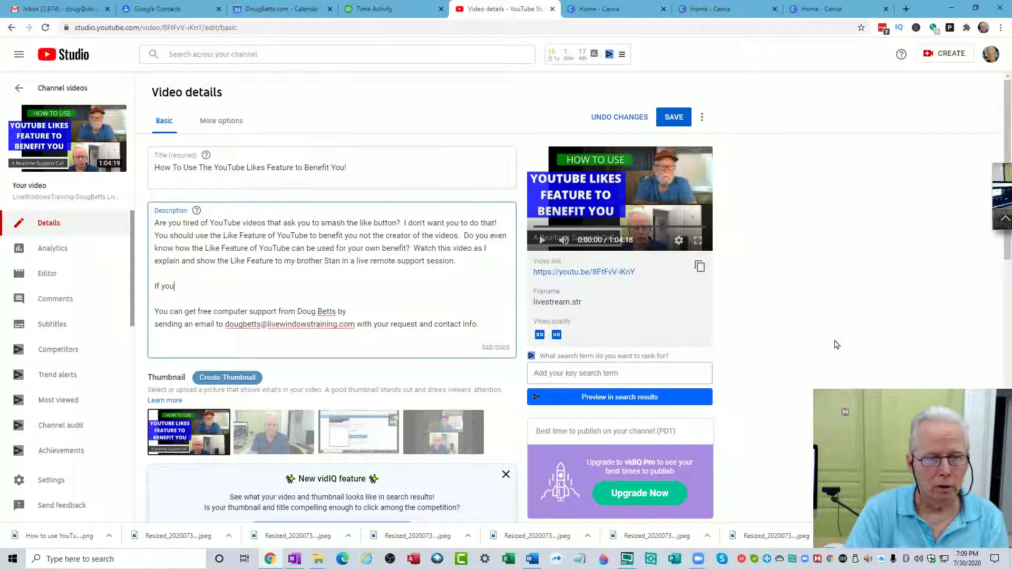
type(" are a Yo")
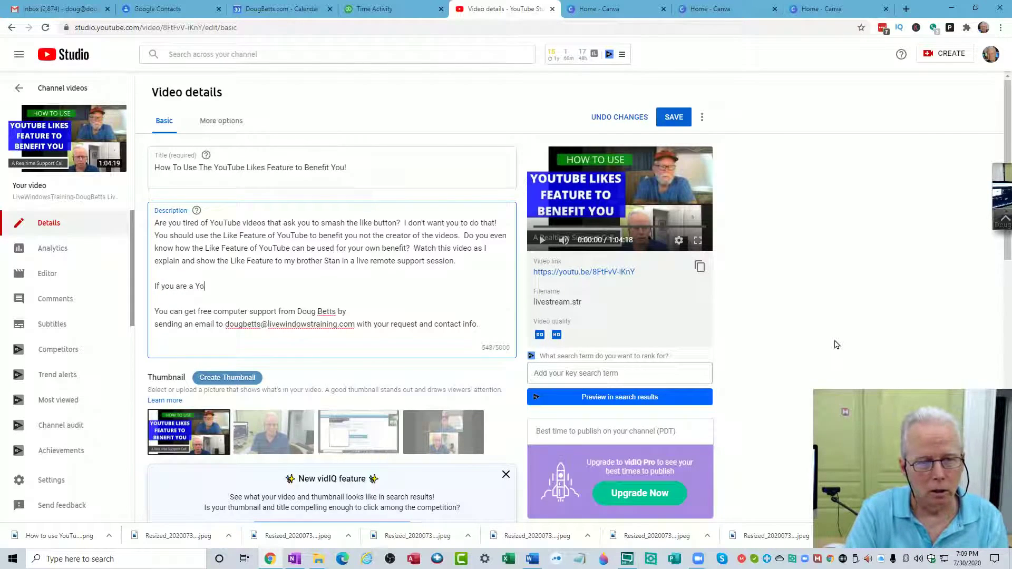
type("uTube creator")
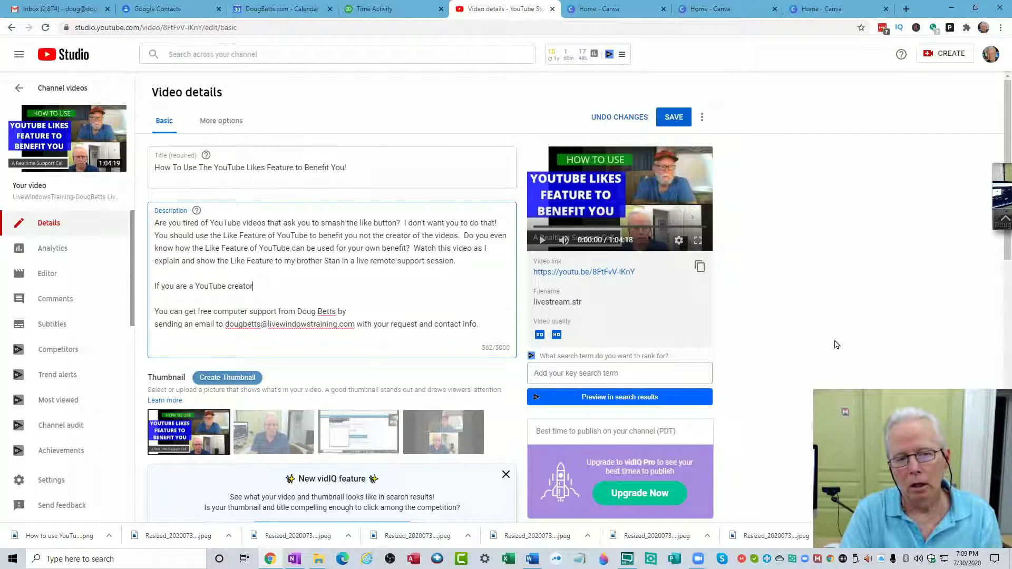
type(" you neeed t")
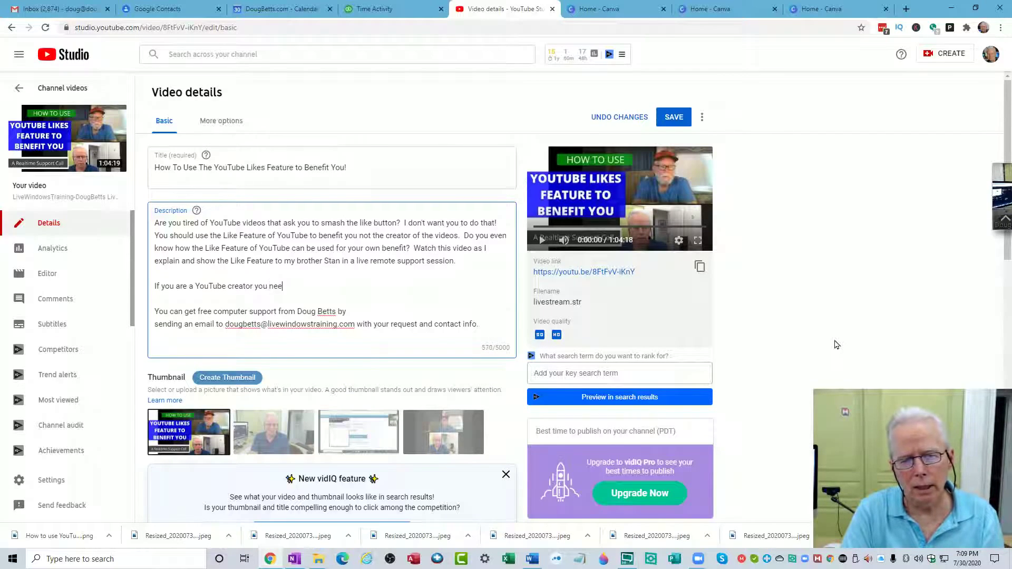
key("BackSpace")
key("BackSpace")
key("BackSpace")
key("BackSpace")
type("d")
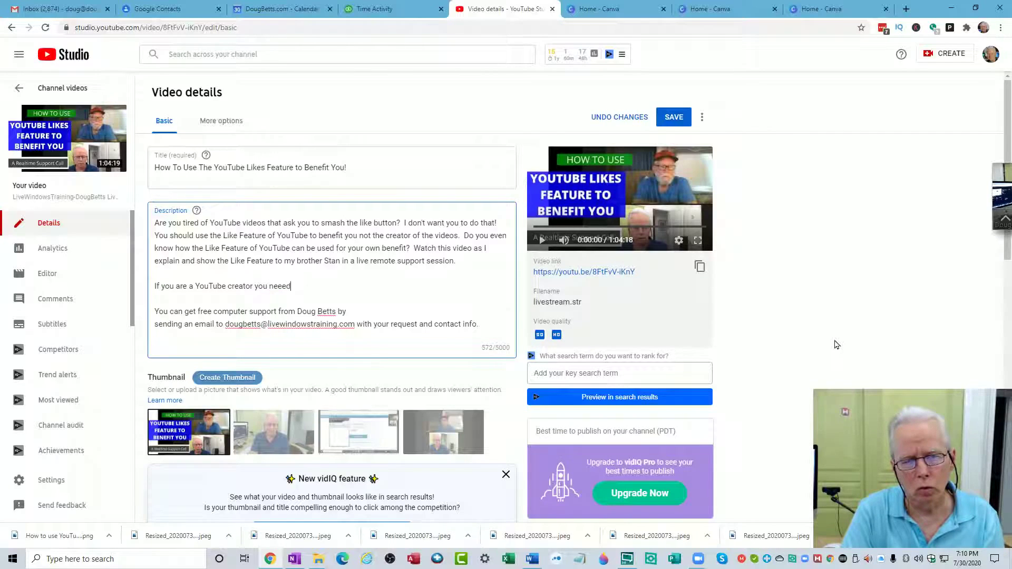
type(" to know")
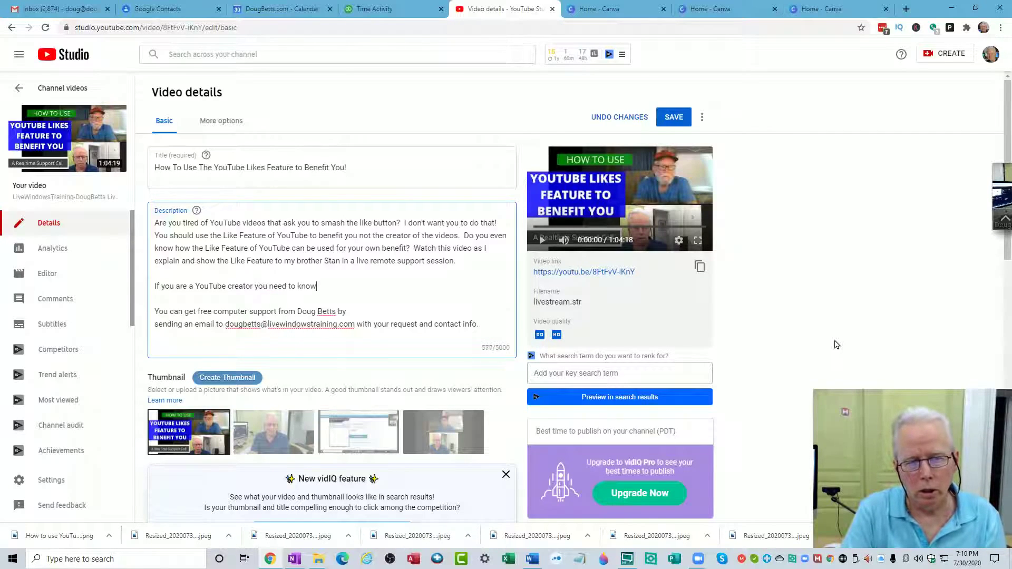
Continue the new paragraph's sentence with "how to motivate your viewers to click"
type(" how to m")
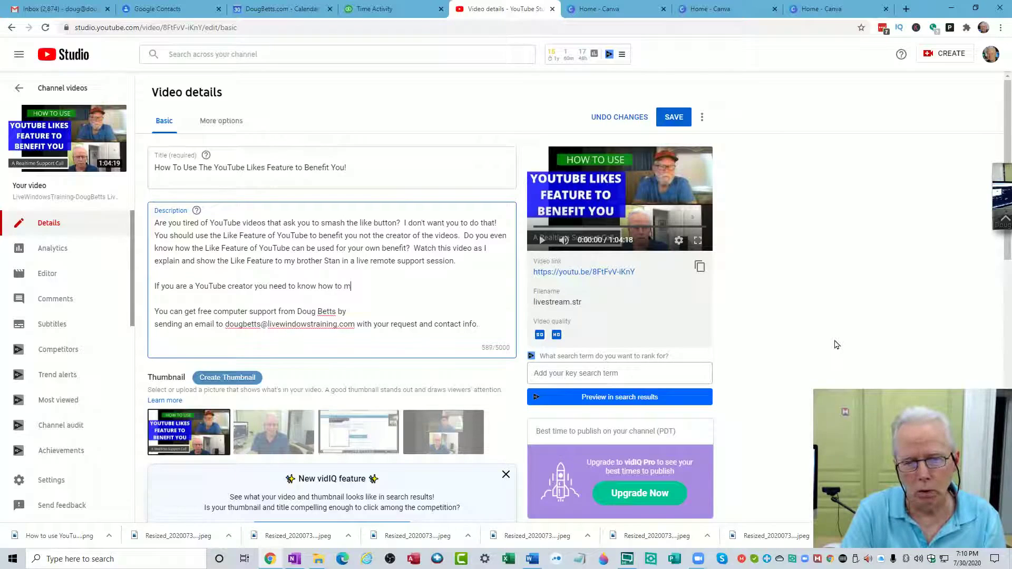
type("otivate you")
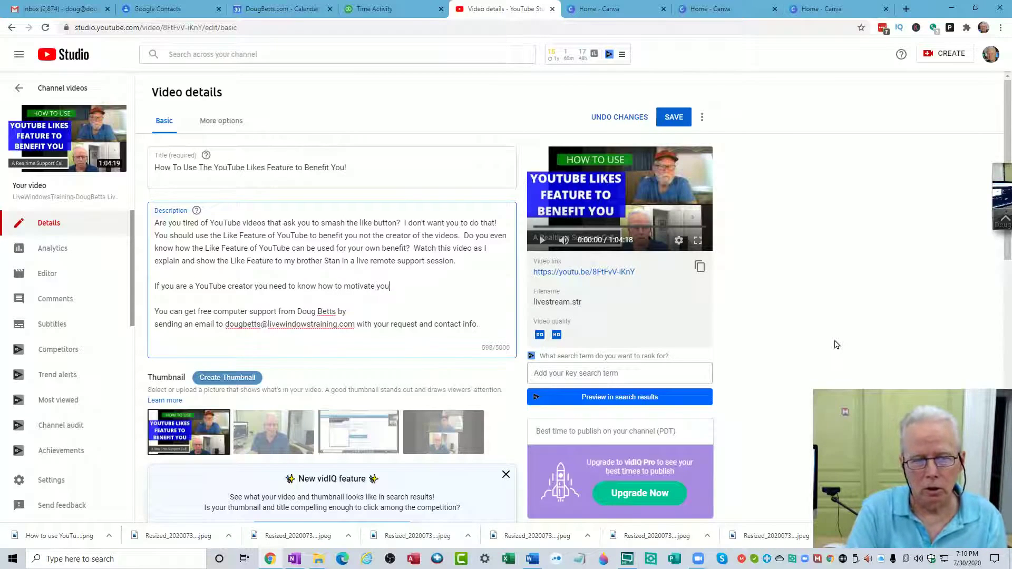
type("r viewe")
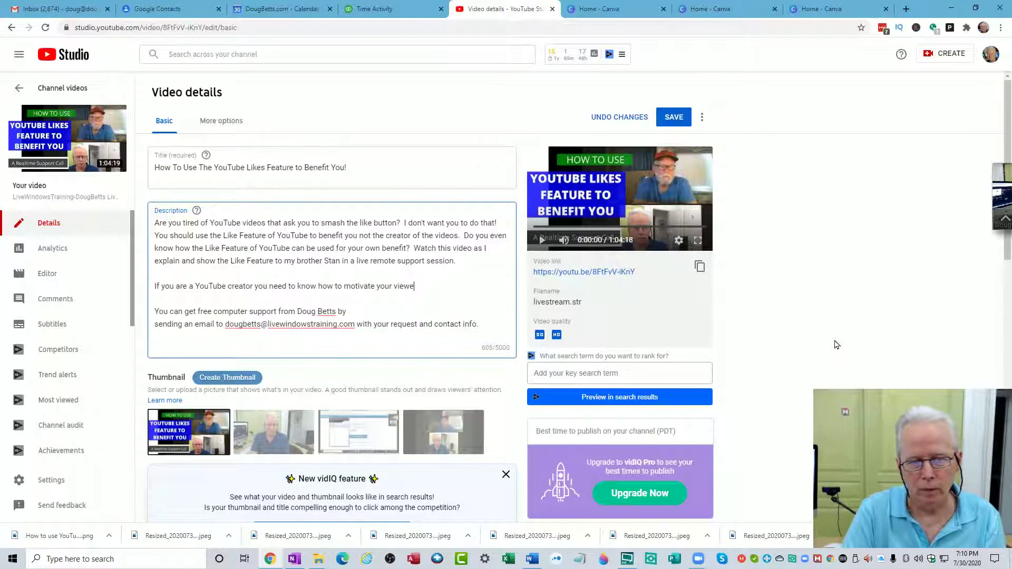
type("rs to clic")
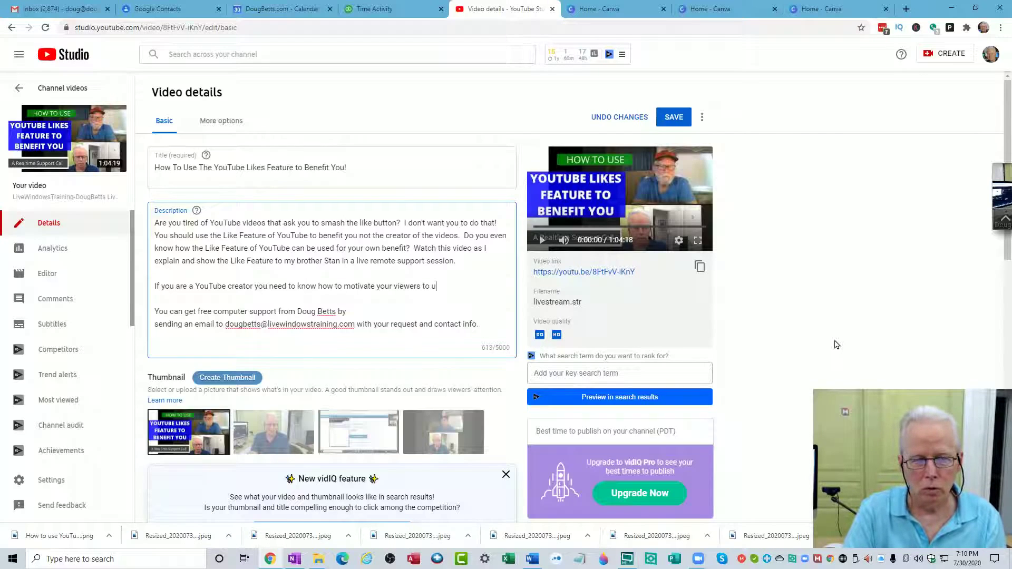
type("k like for")
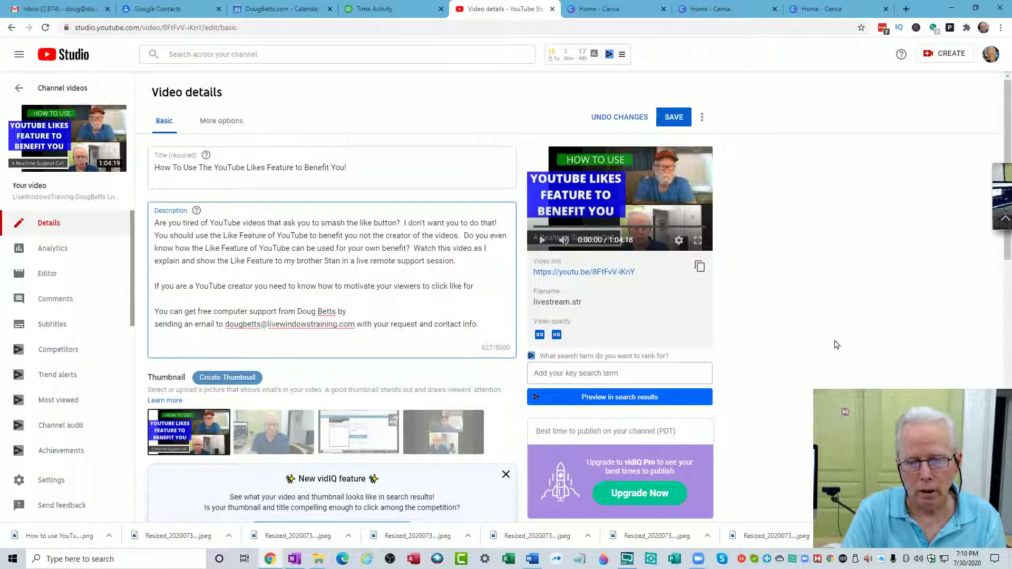
key("BackSpace")
key("BackSpace")
key("BackSpace")
key("BackSpace")
key("BackSpace")
key("BackSpace")
key("BackSpace")
key("BackSpace")
key("BackSpace")
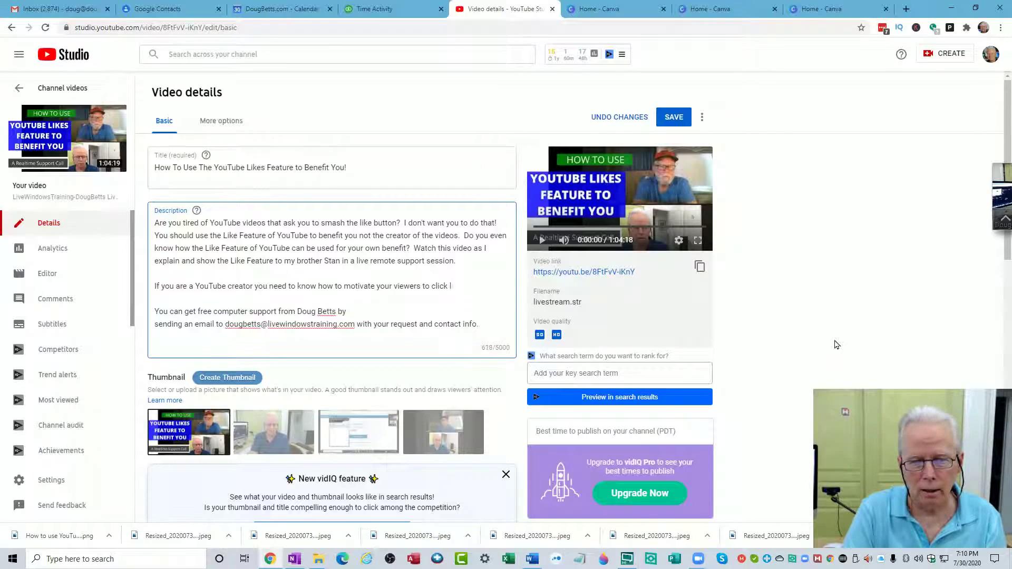
Extend the sentence with "the like button for their own benefit"
type("the like ")
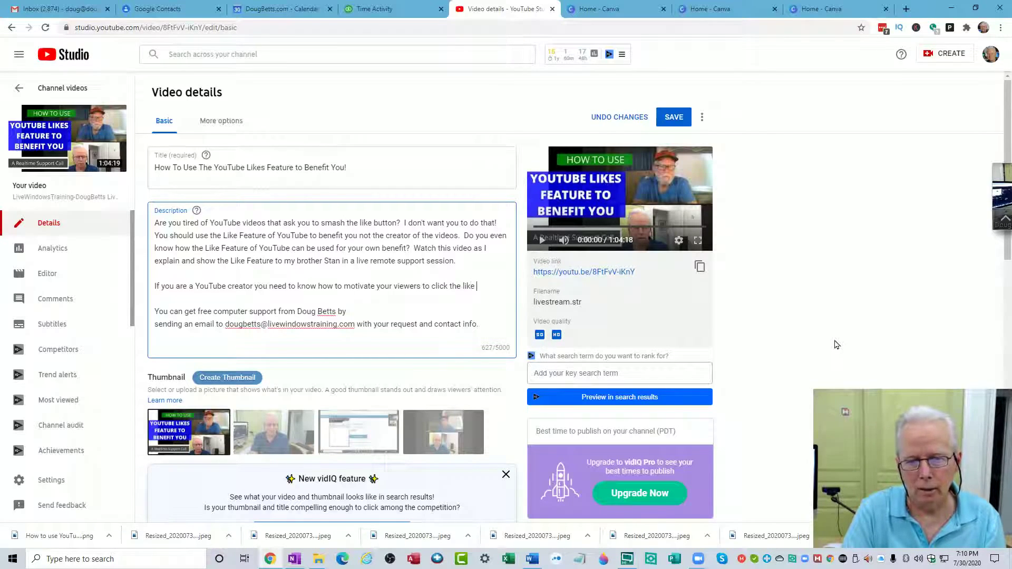
type("button for")
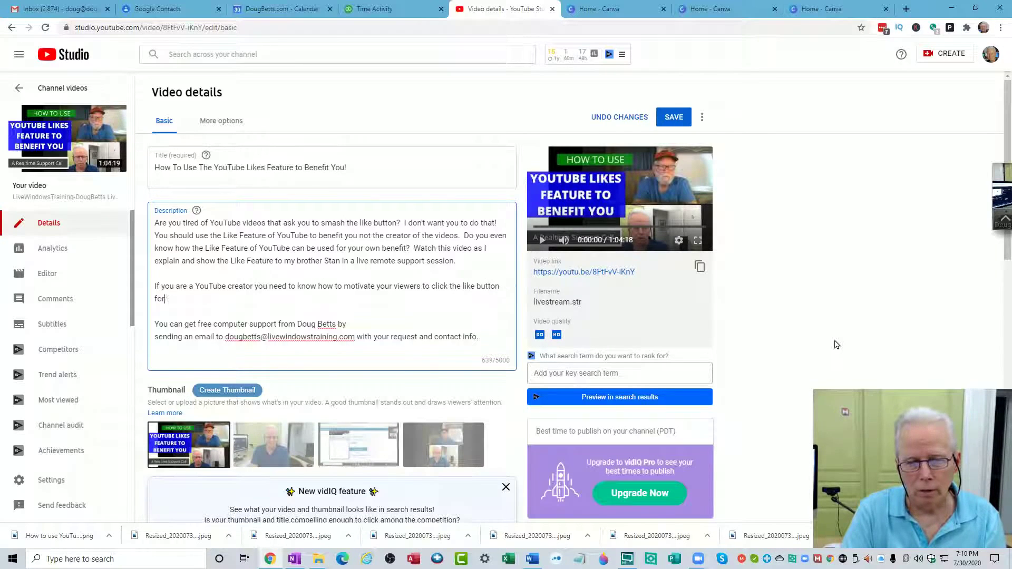
type(" their own ")
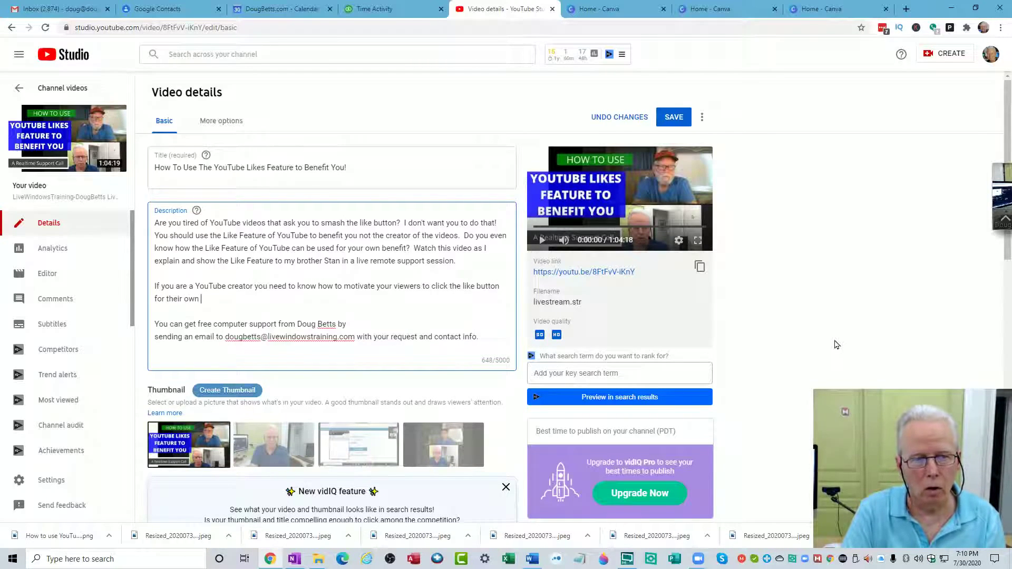
type("benefit")
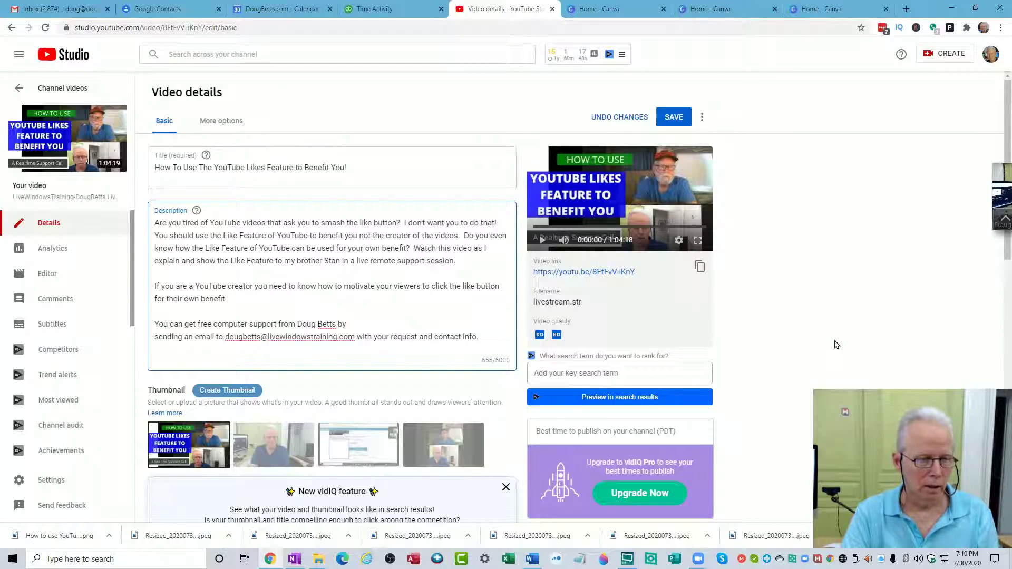
Finish the sentence with "and understand the best way they can support your channel is to actually watch your videos in their entirety."
type(" and understan")
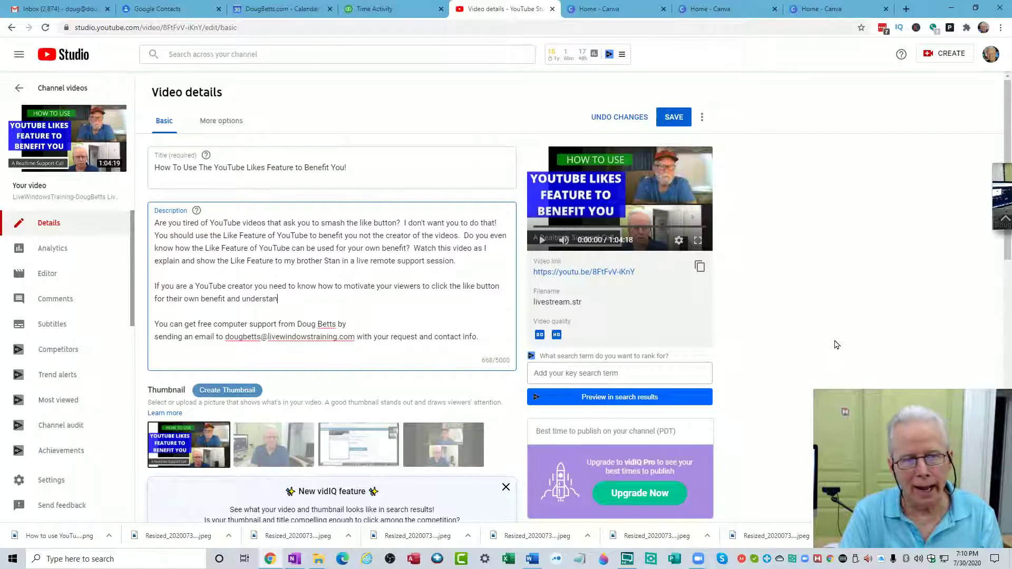
type("the best way they can support")
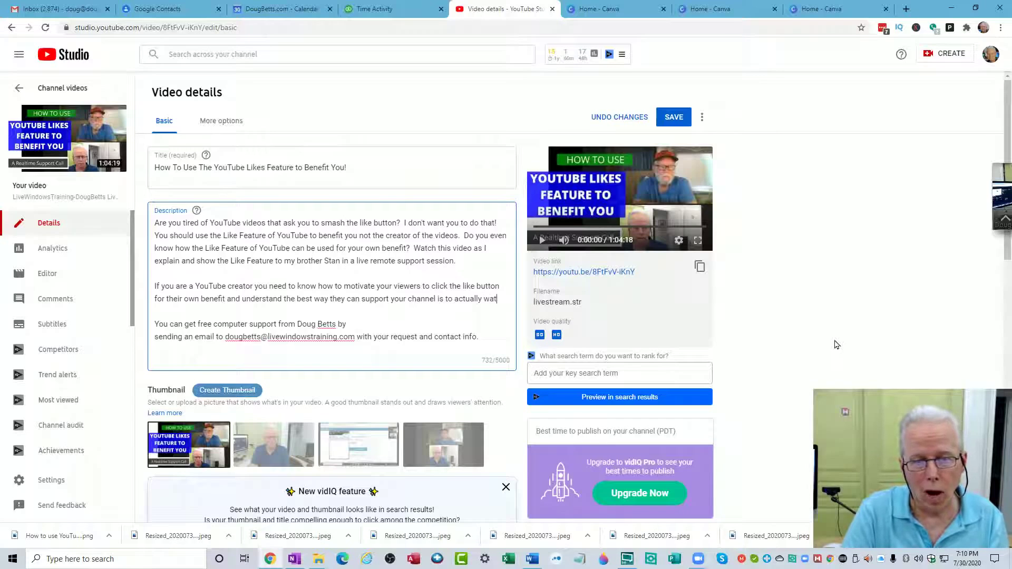
type("your videos in their entire")
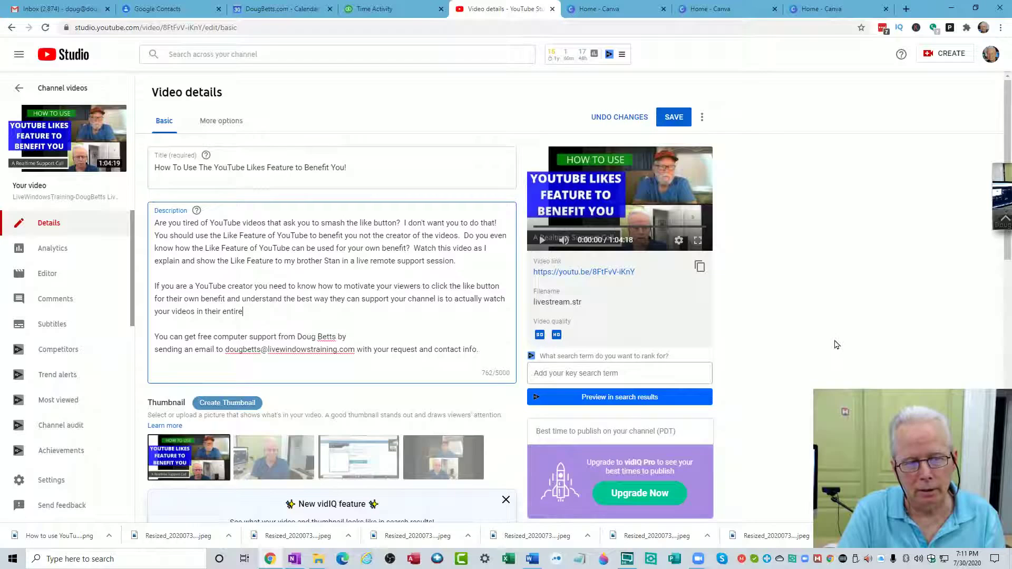
key("BackSpace")
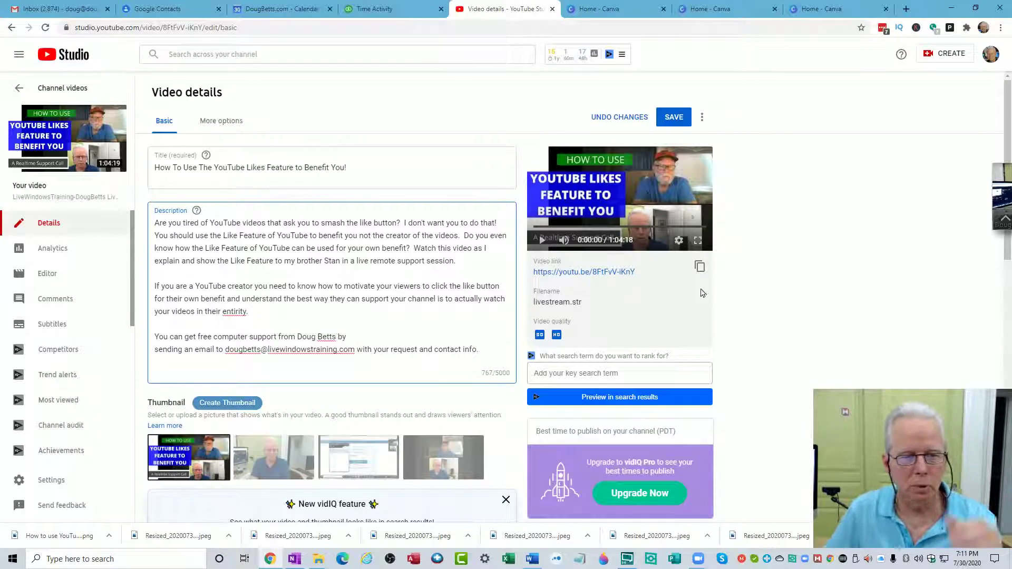
right_click(231, 312)
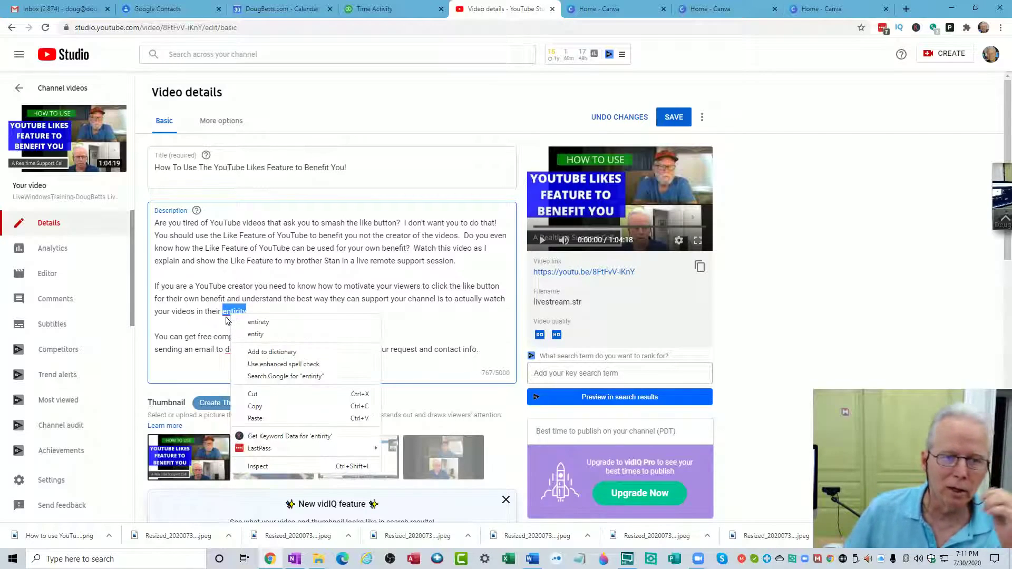
left_click(259, 323)
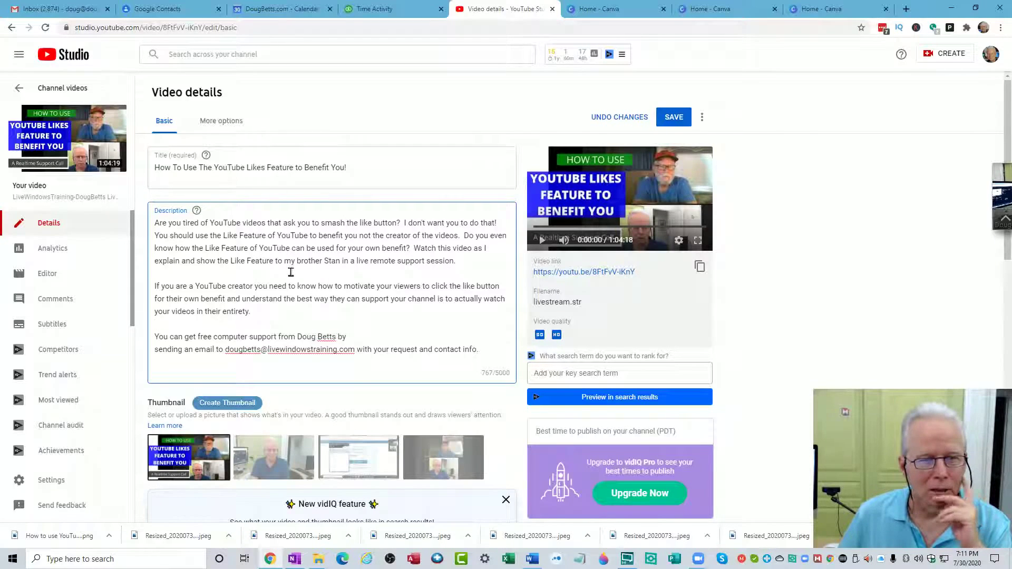
Review the finished description and save the changes to the video's details
scroll(301, 267, "down", 1)
scroll(304, 266, "up", 1)
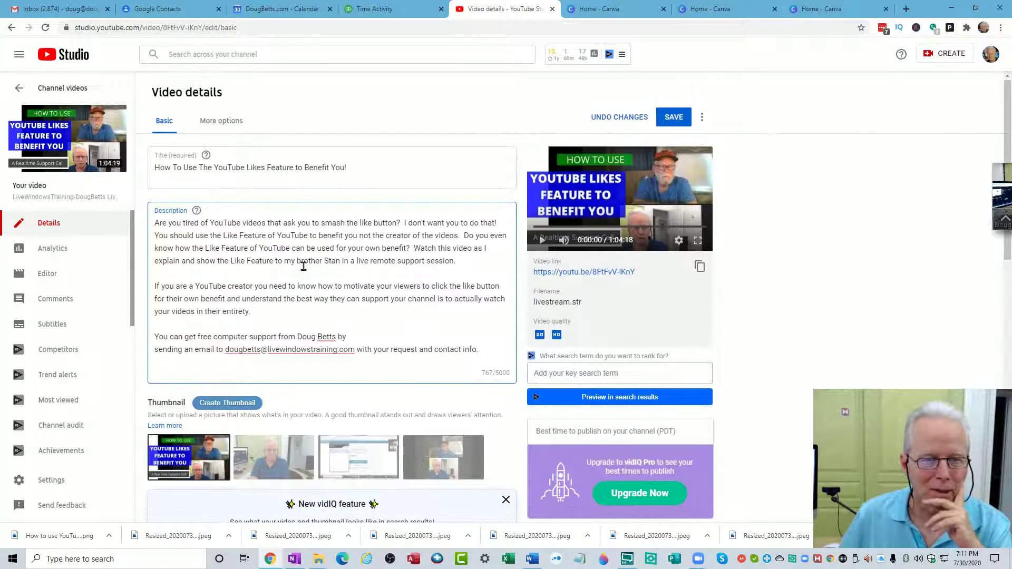
scroll(305, 268, "down", 1)
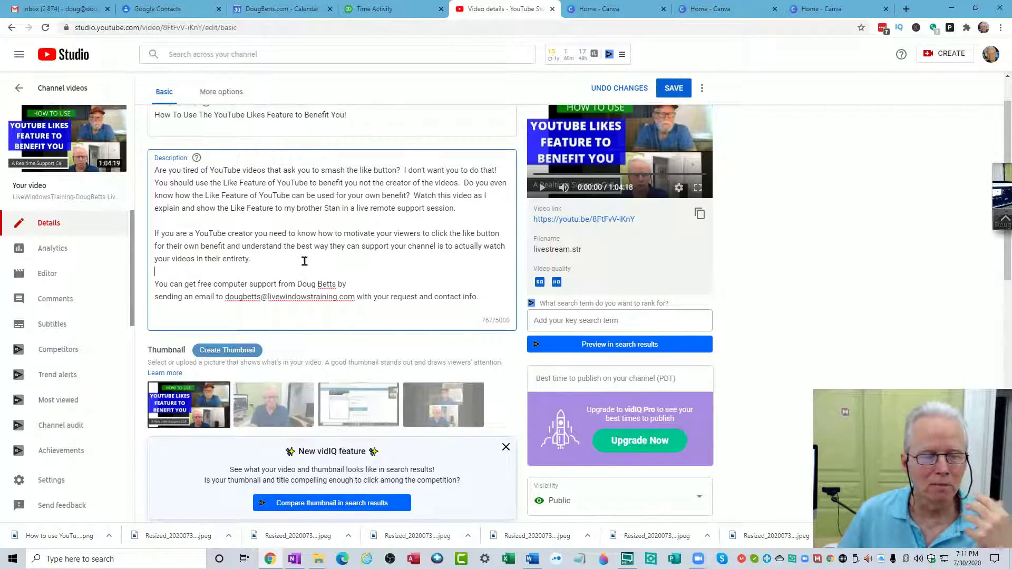
scroll(311, 242, "up", 1)
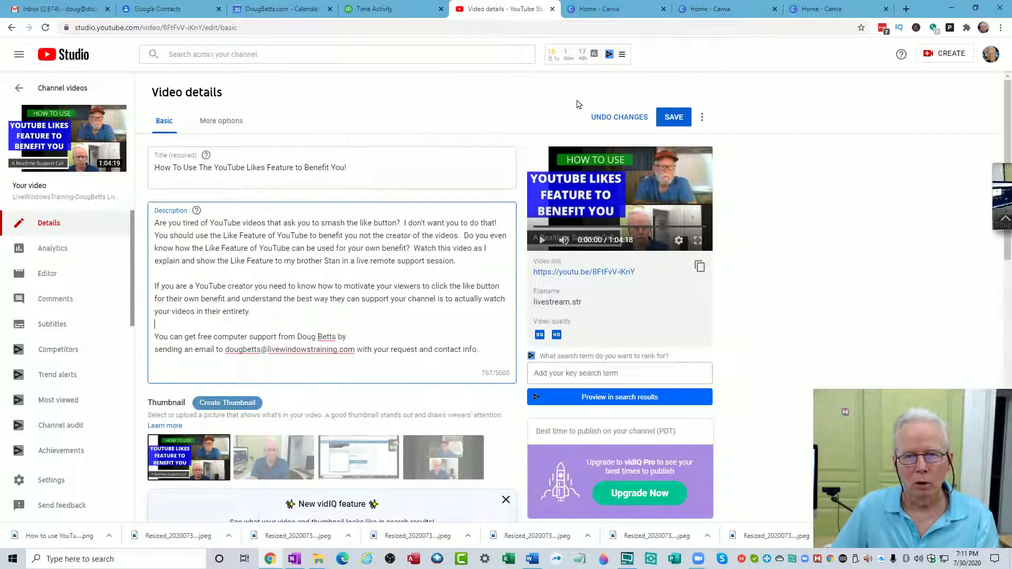
left_click(682, 119)
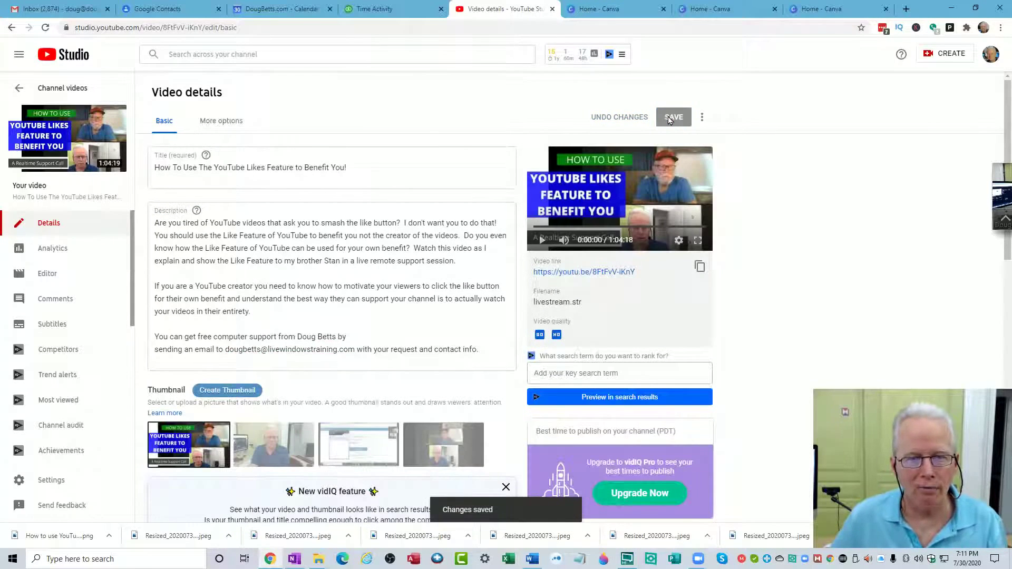
Leave the video's details, view the channel's uploads and open the channel dashboard
left_click(19, 91)
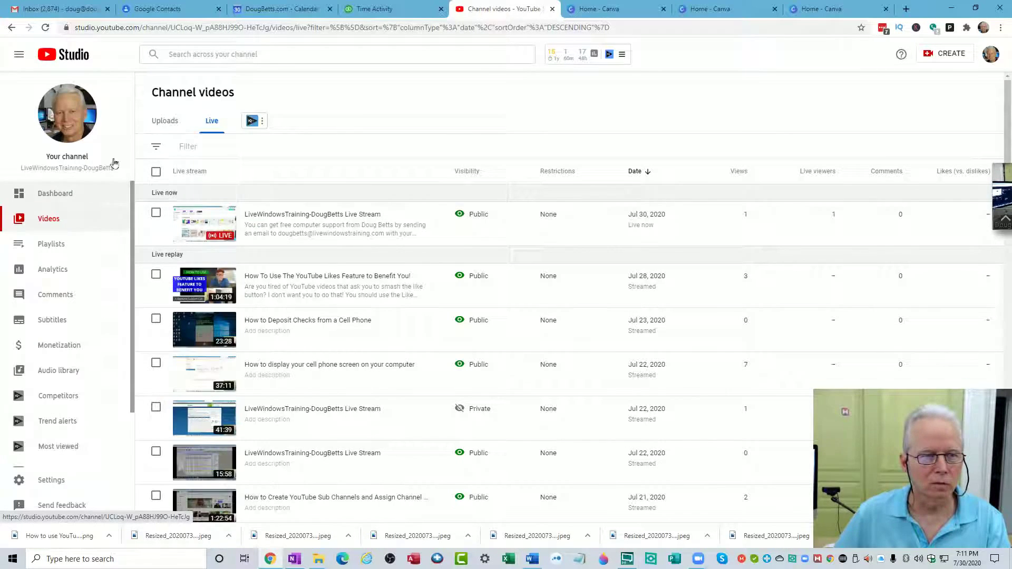
left_click(173, 125)
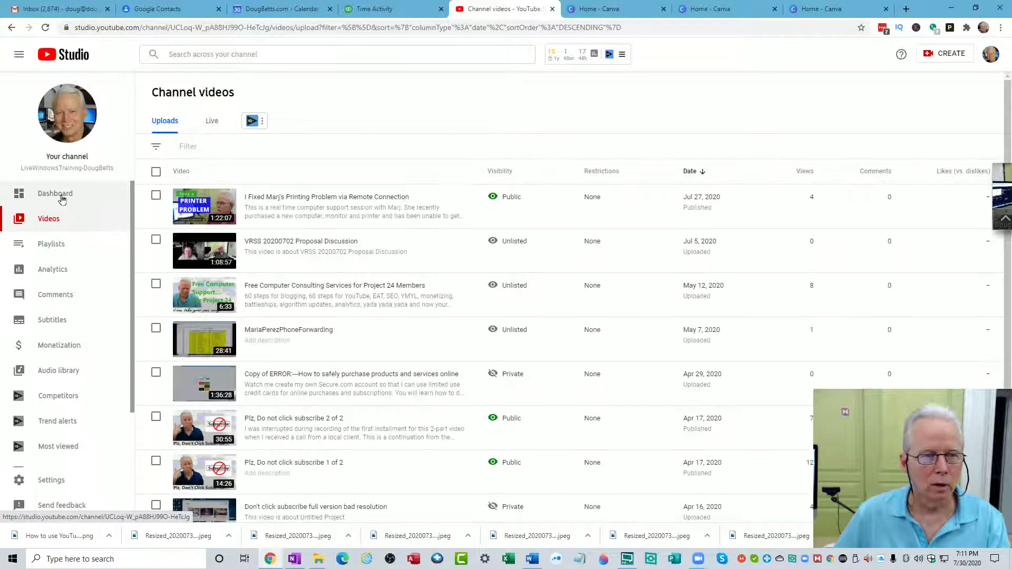
left_click(62, 199)
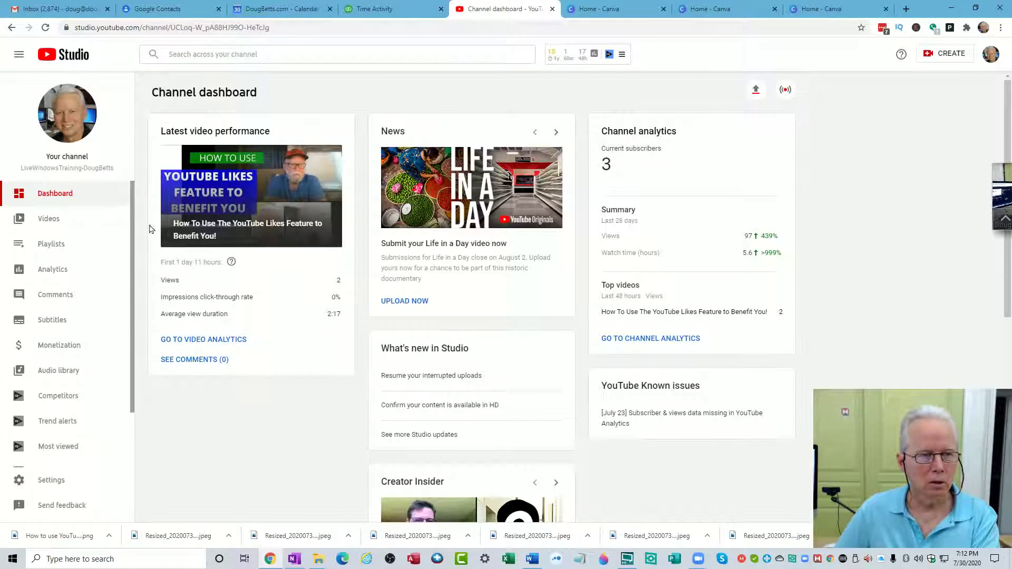
Look through the channel's uploaded videos and display its list of live streams
left_click(54, 223)
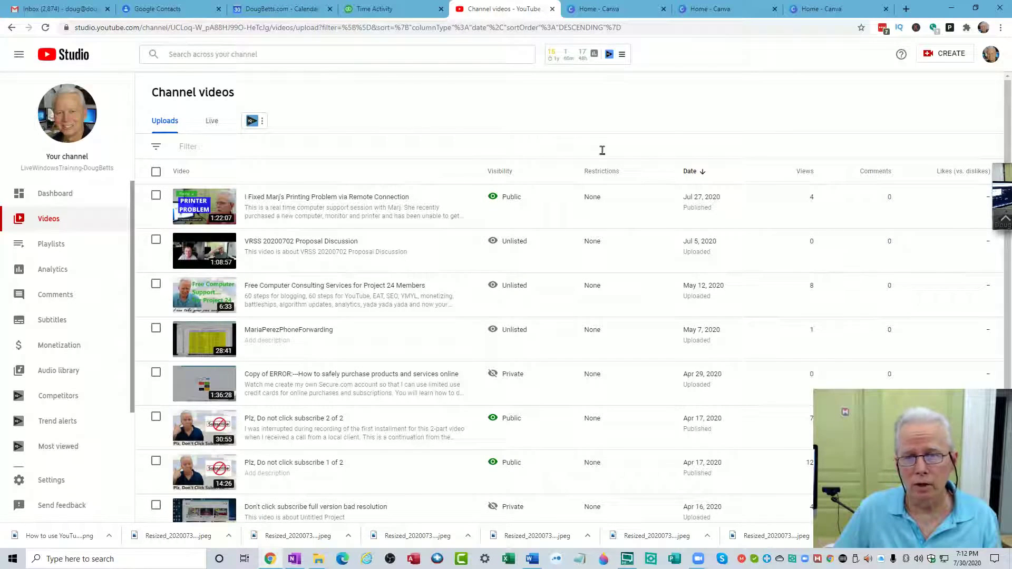
scroll(817, 337, "down", 2)
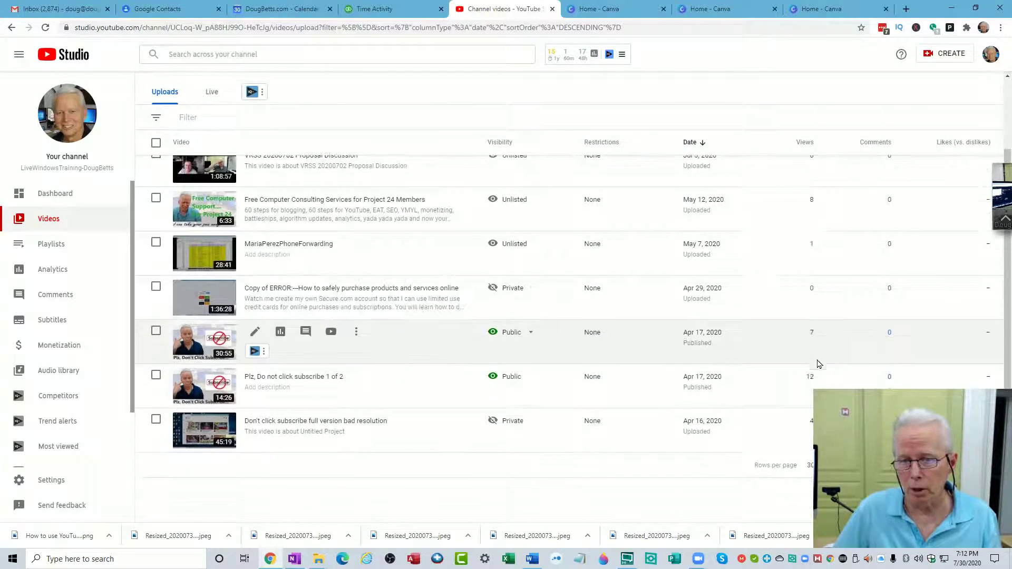
scroll(569, 340, "up", 2)
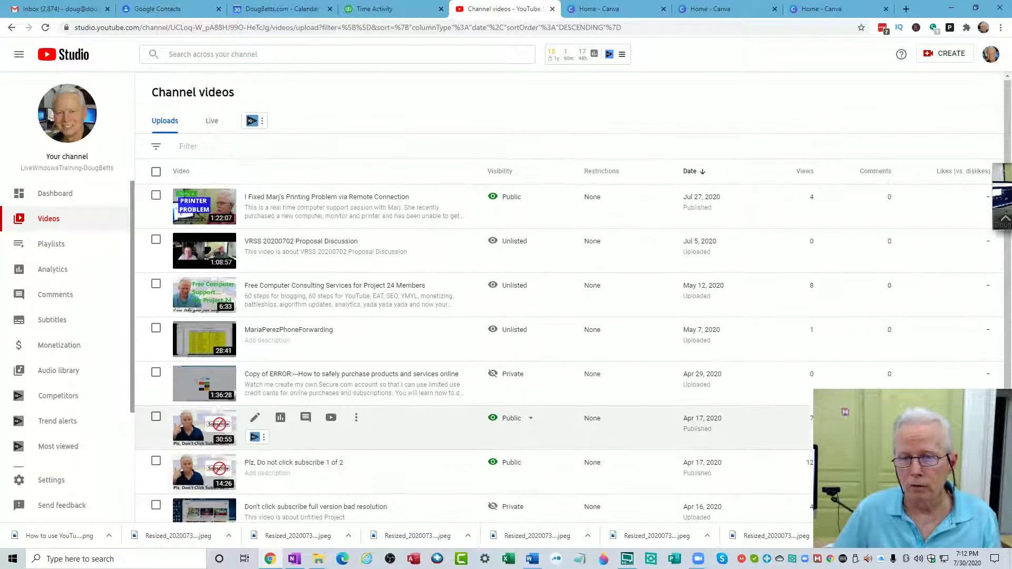
scroll(569, 340, "down", 1)
scroll(570, 340, "up", 1)
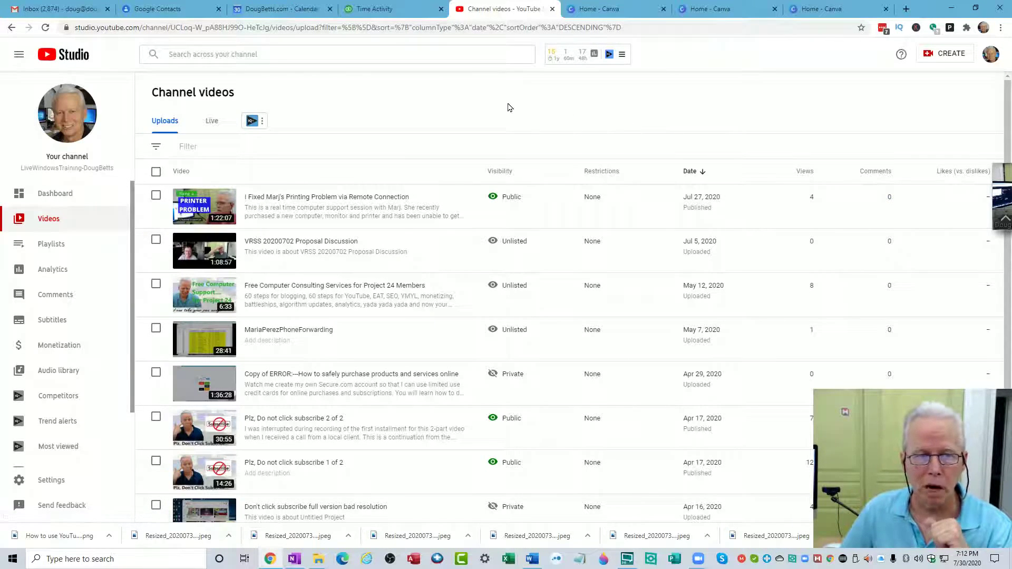
left_click(212, 126)
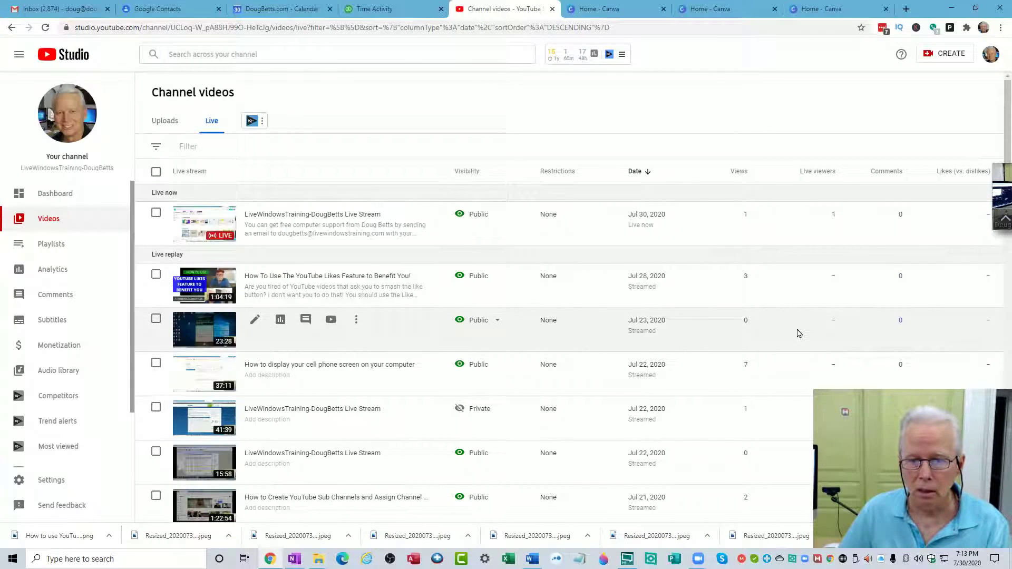
Look through the channel's complete list of live streams, down to the oldest entry and back to the newest
scroll(799, 334, "down", 10)
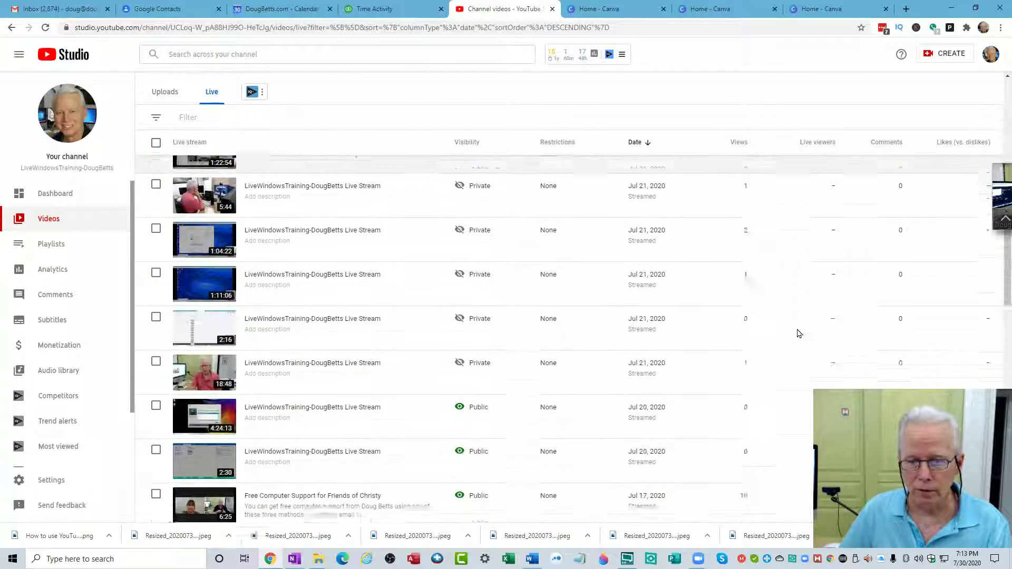
scroll(799, 334, "down", 5)
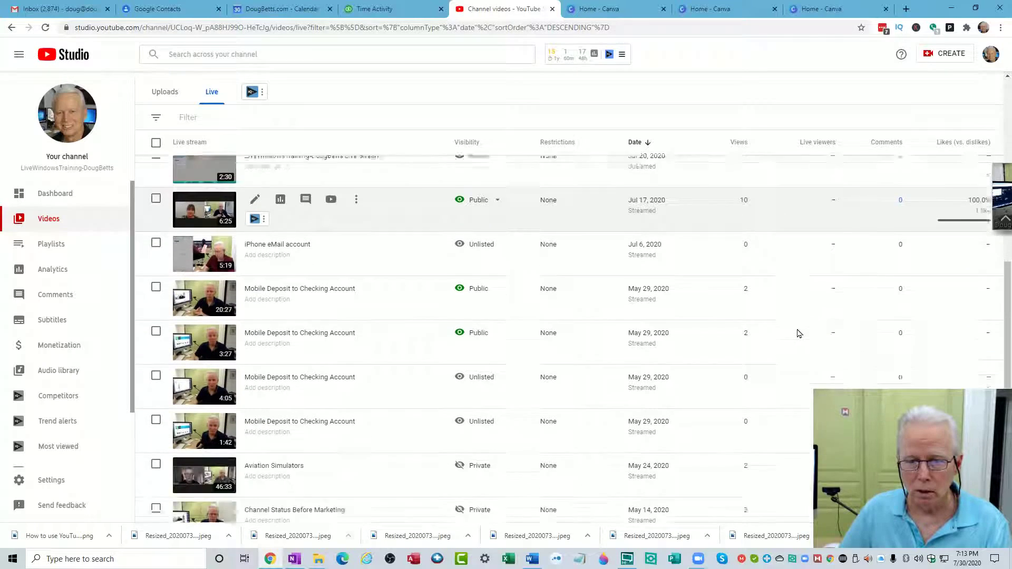
scroll(799, 333, "down", 5)
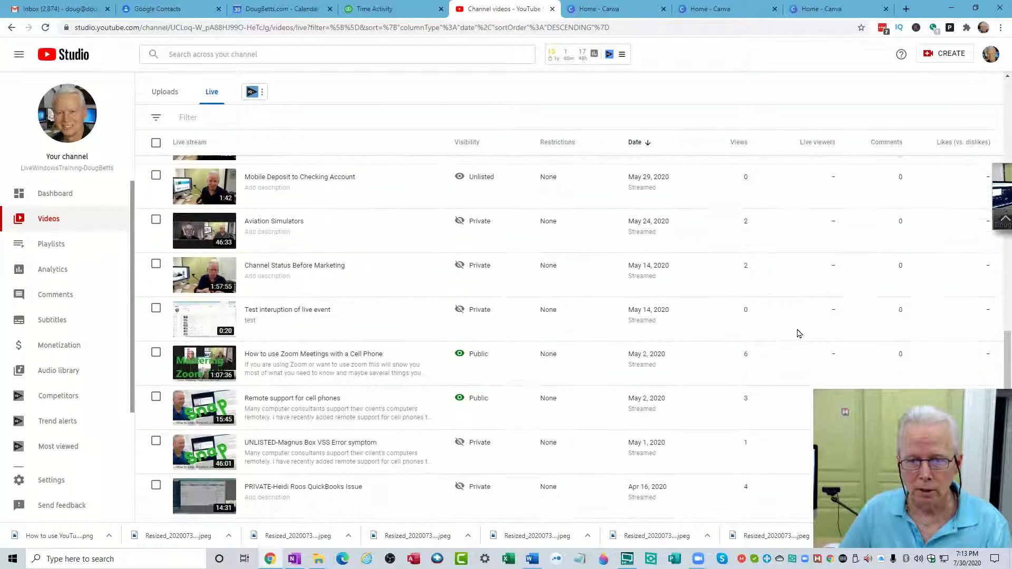
scroll(799, 333, "down", 3)
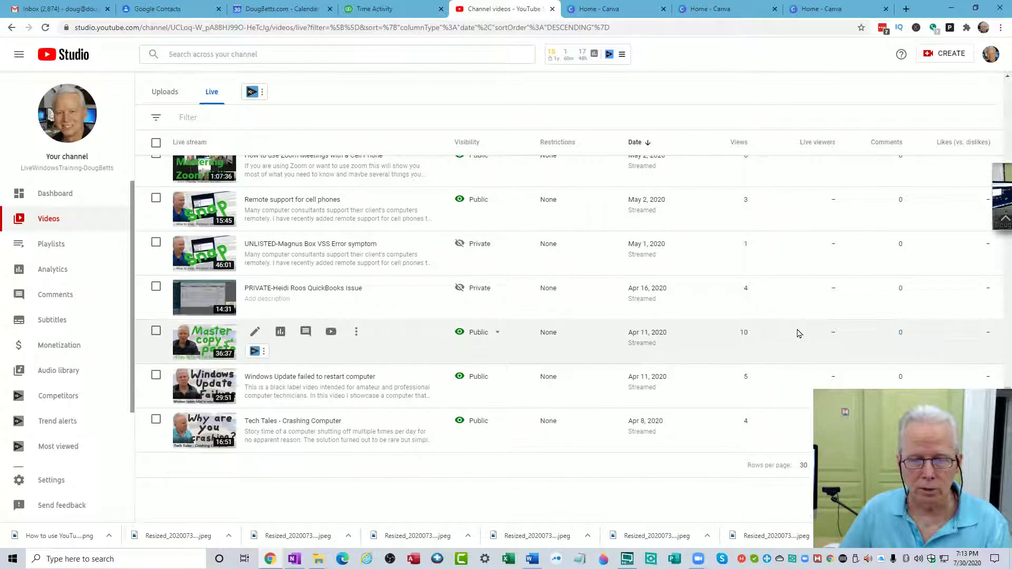
scroll(799, 334, "up", 4)
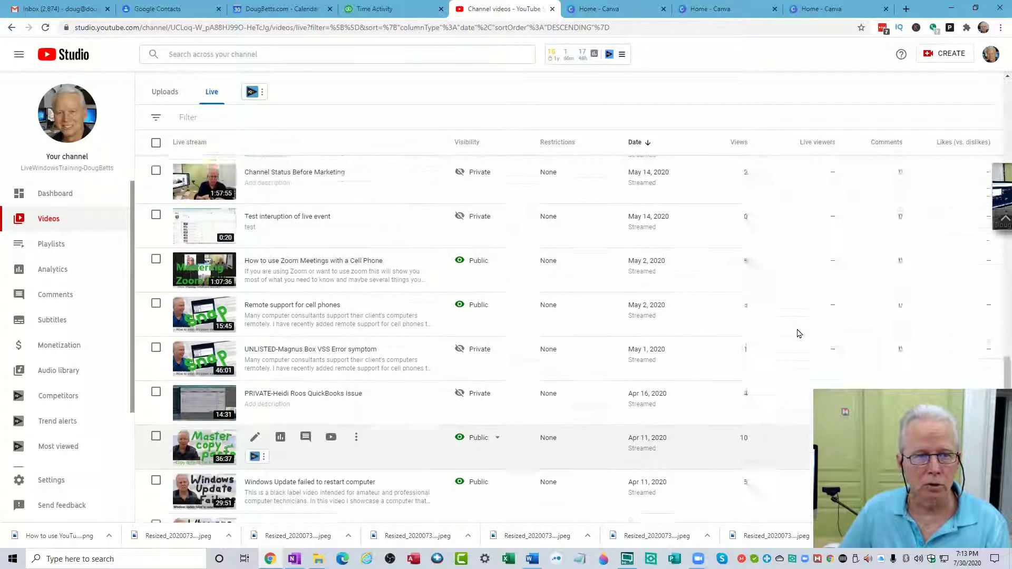
scroll(798, 333, "up", 1)
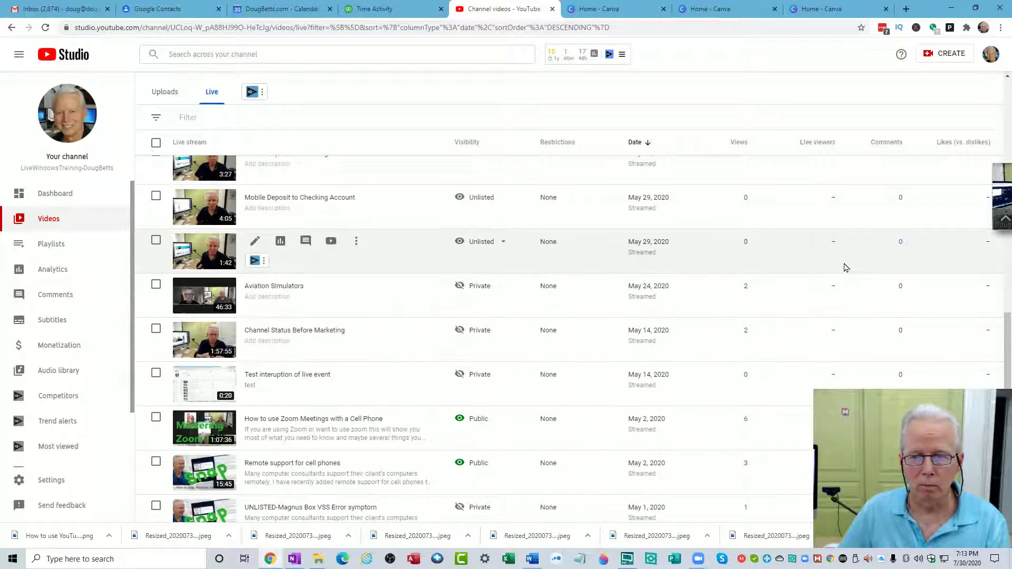
scroll(845, 267, "up", 3)
scroll(845, 268, "up", 1)
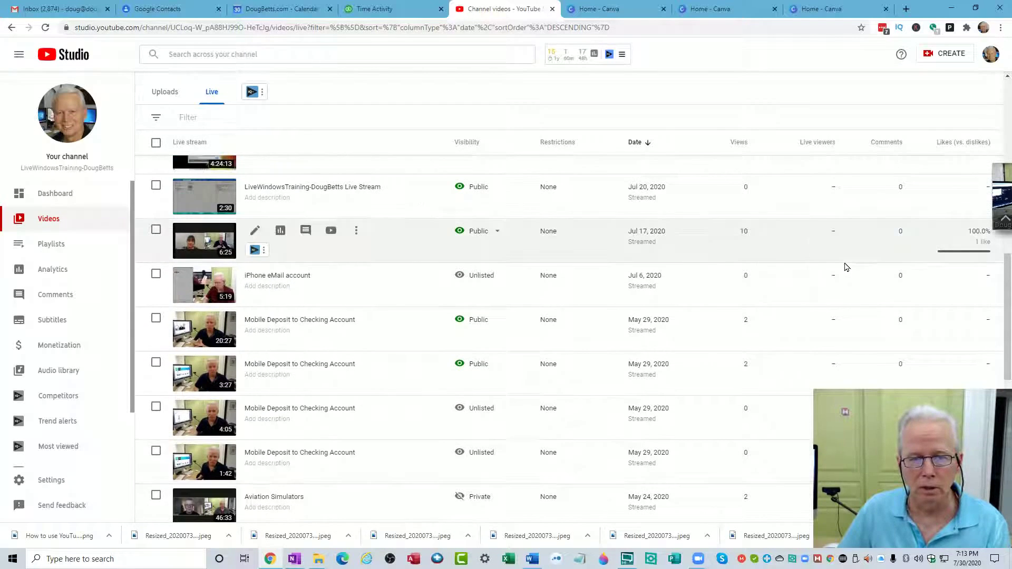
scroll(845, 267, "up", 5)
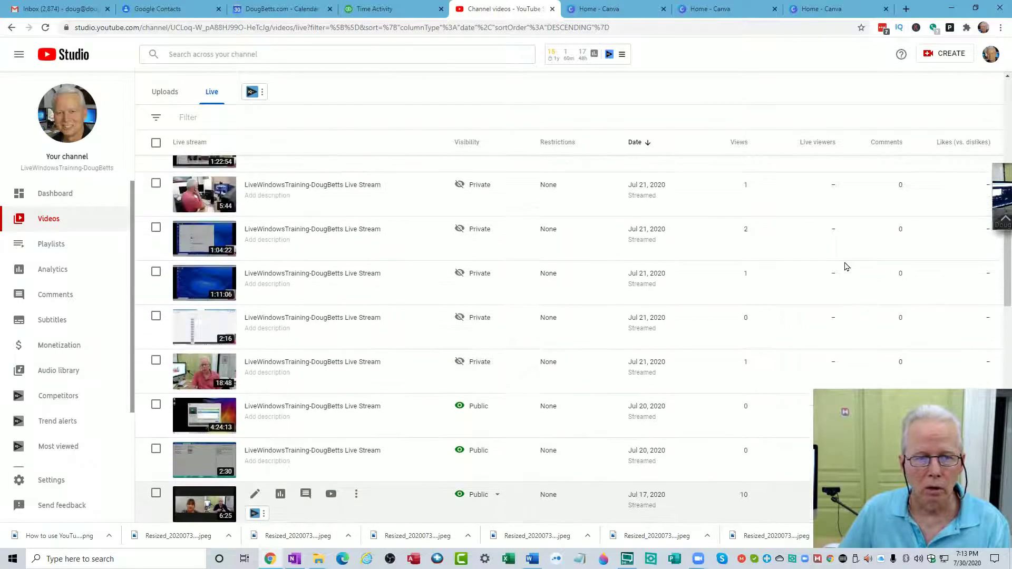
scroll(845, 267, "up", 5)
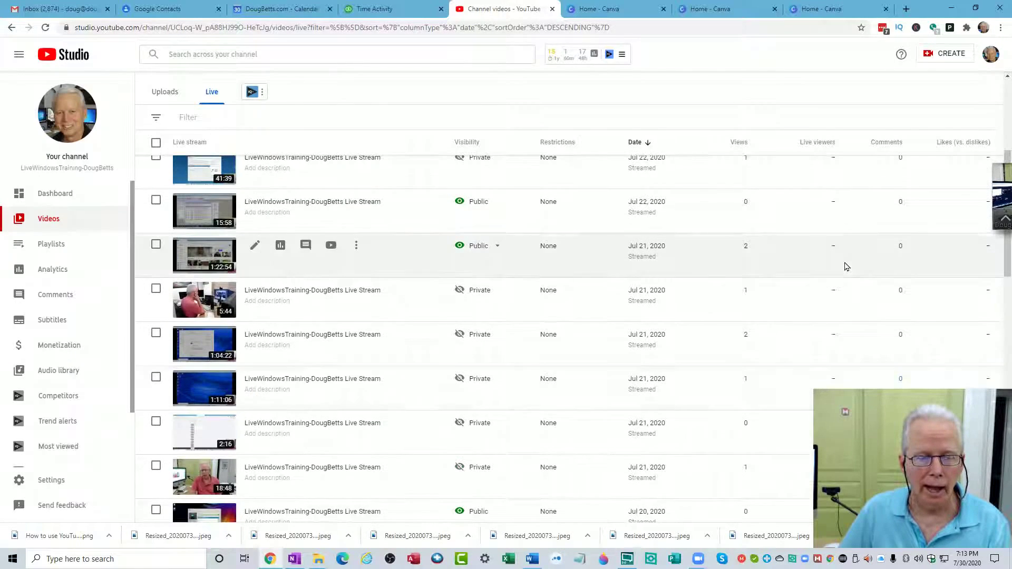
scroll(845, 267, "up", 2)
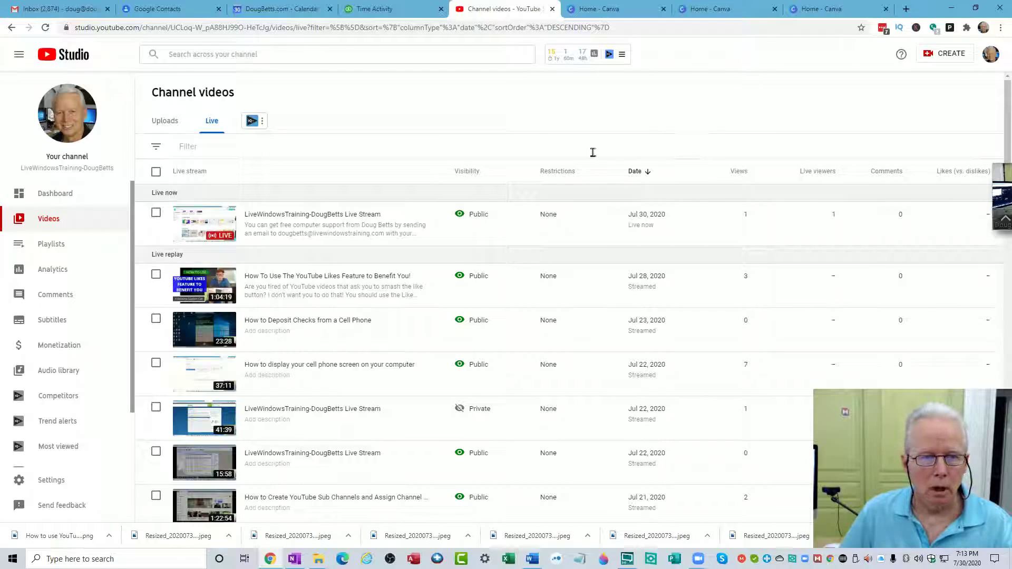
Compare the channel's uploaded videos with its list of live streams
left_click(49, 224)
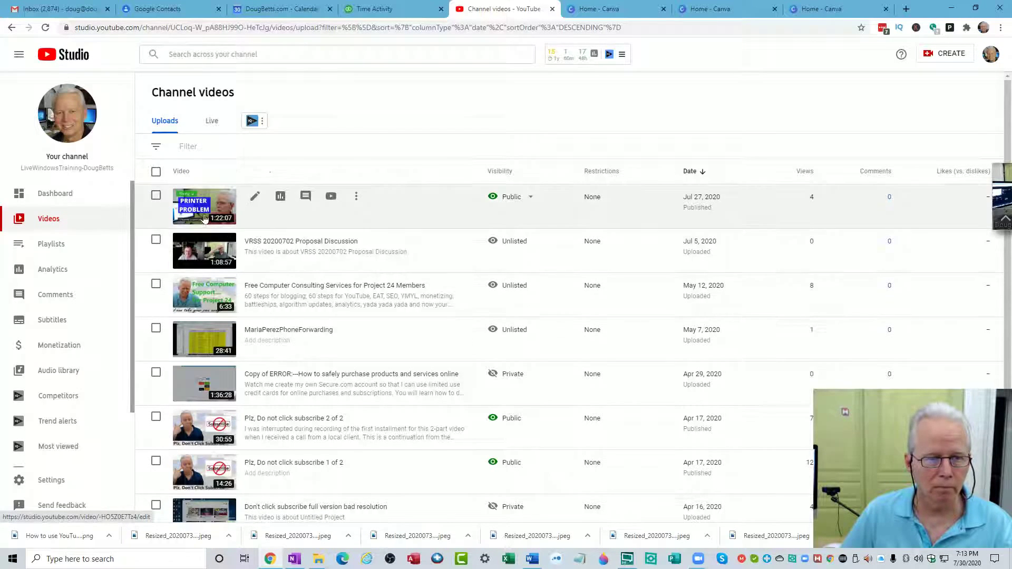
left_click(212, 121)
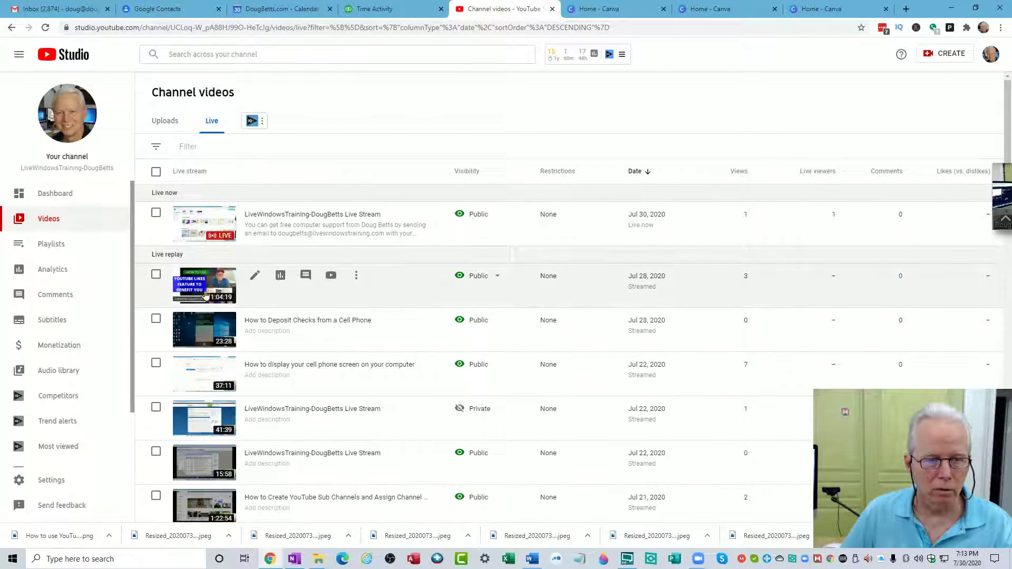
left_click(337, 148)
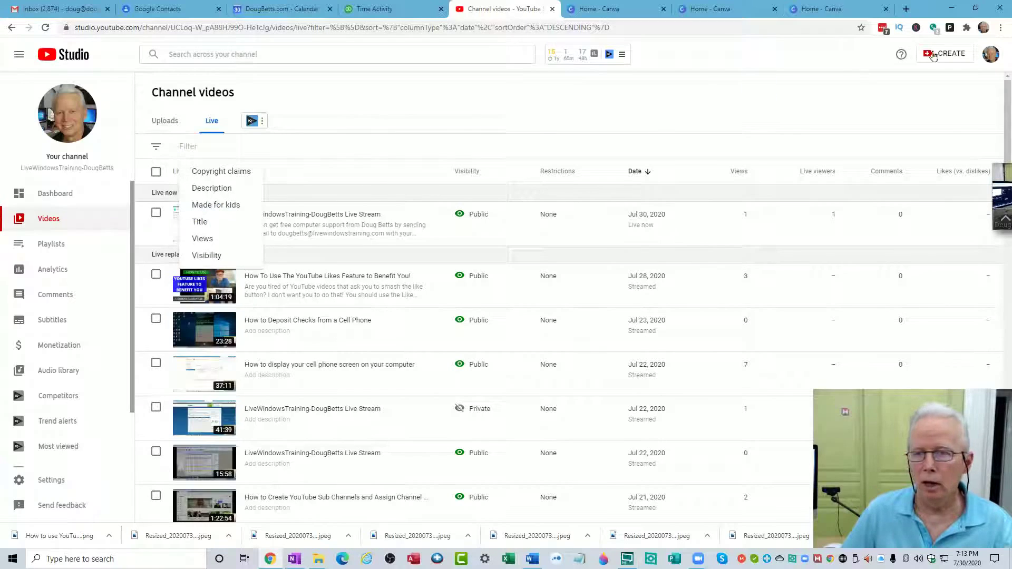
Switch from the Live Windows Training channel to the owner's personal channel account
left_click(992, 55)
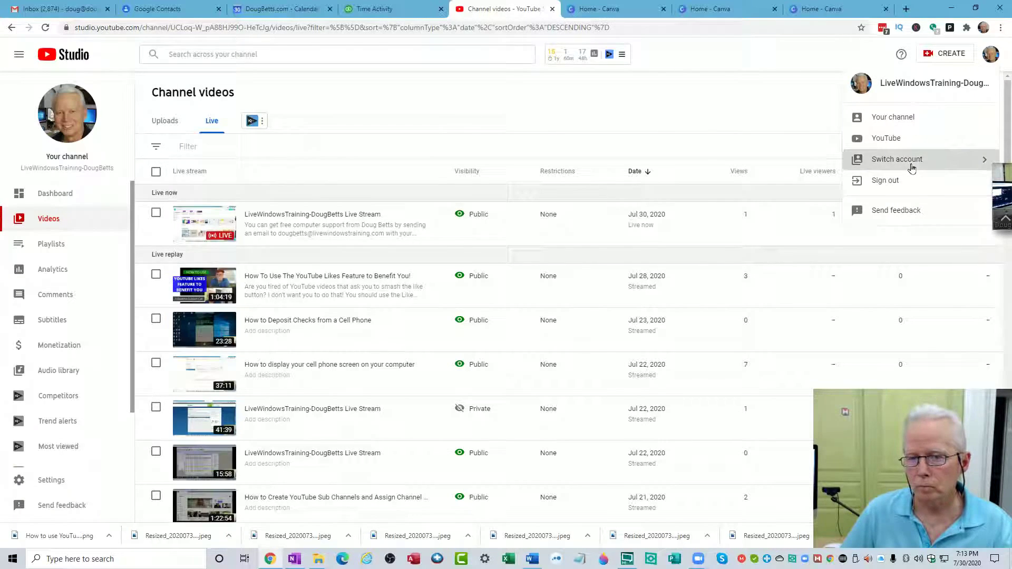
left_click(912, 167)
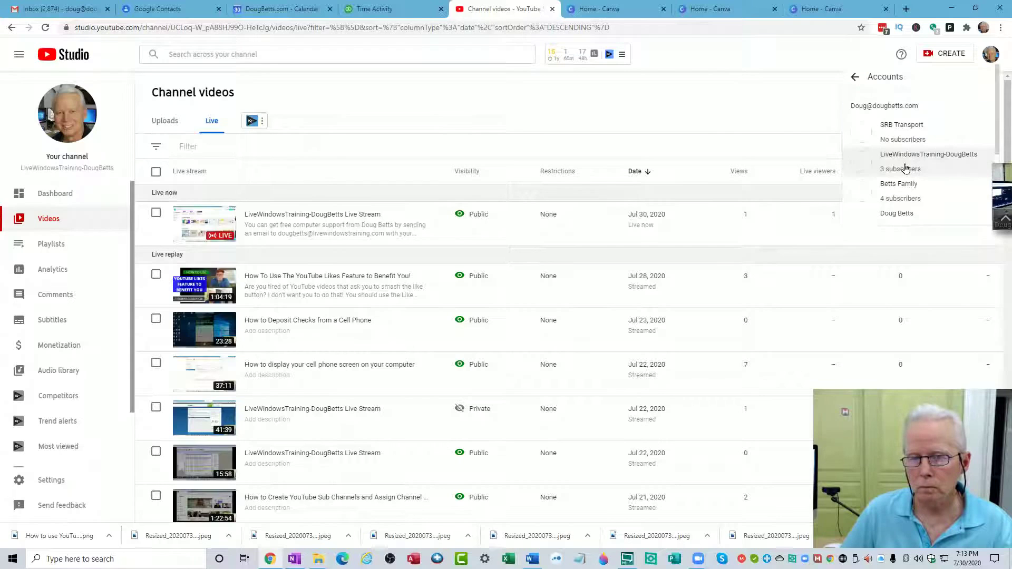
left_click(889, 229)
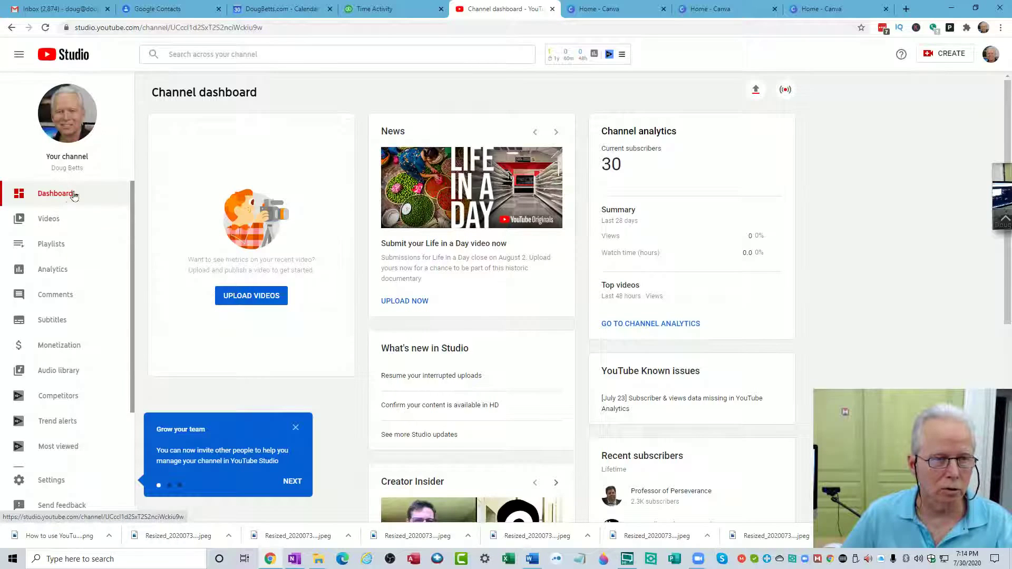
left_click(268, 59)
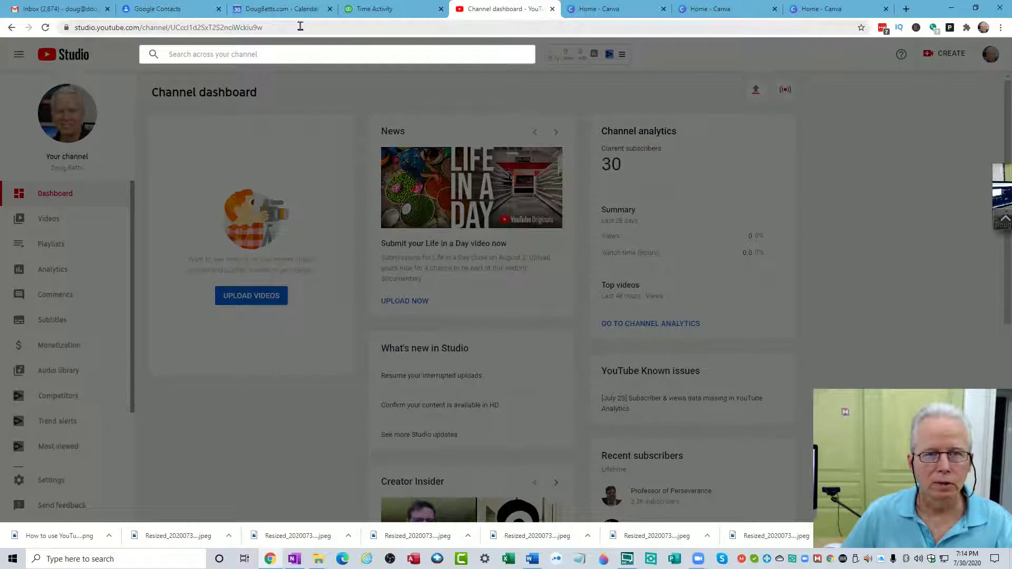
left_click(300, 26)
key("Return")
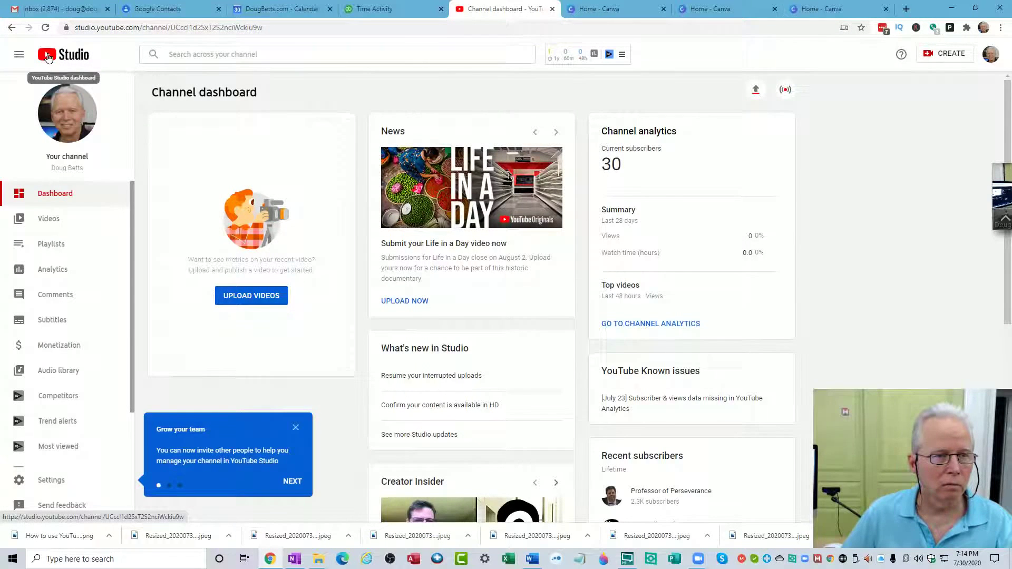
left_click(19, 55)
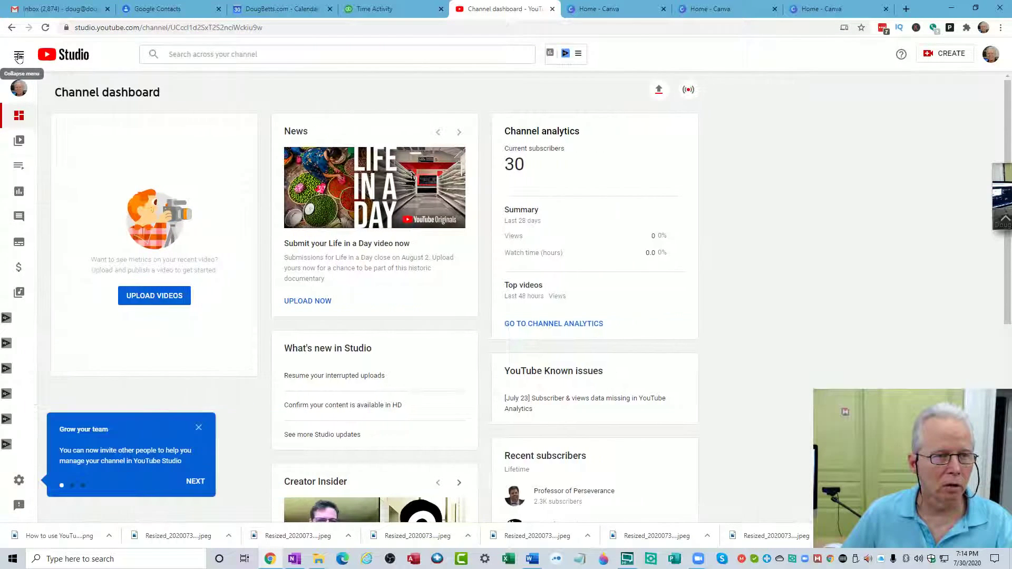
left_click(19, 56)
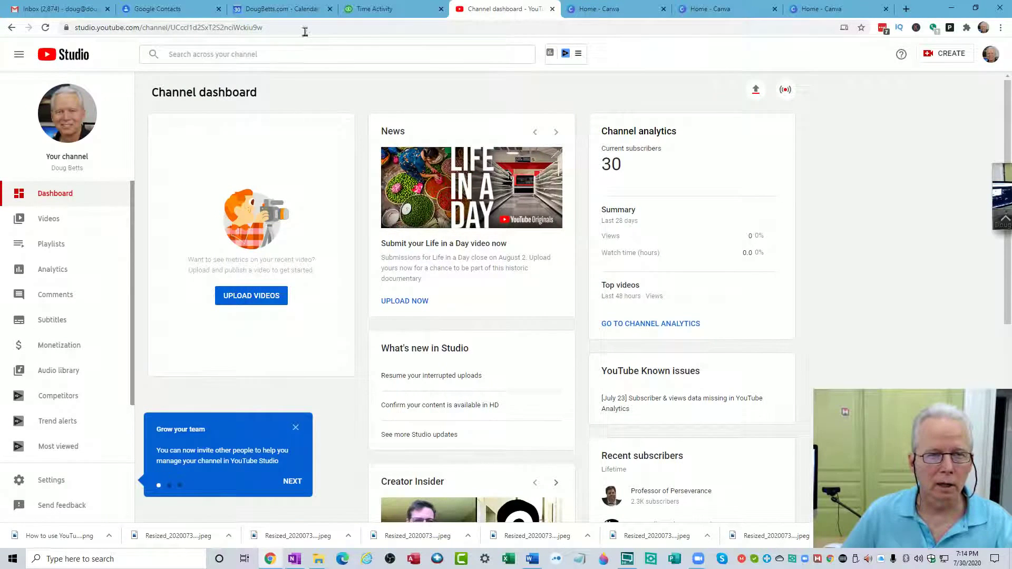
Go to youtube.com and search for the Live Windows Training channel using the suggested term that includes the owner's name
left_click(305, 26)
type("you")
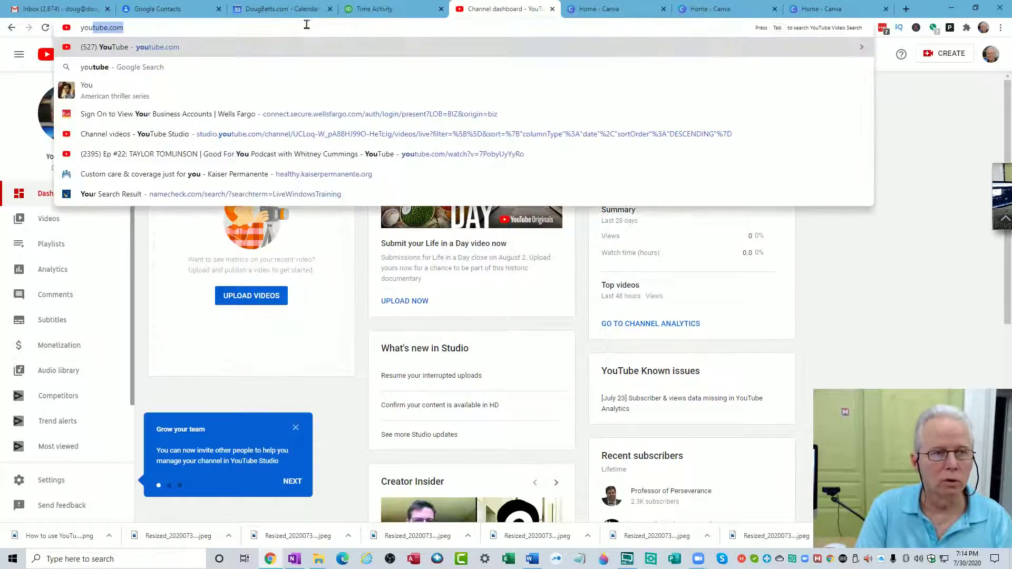
key("Return")
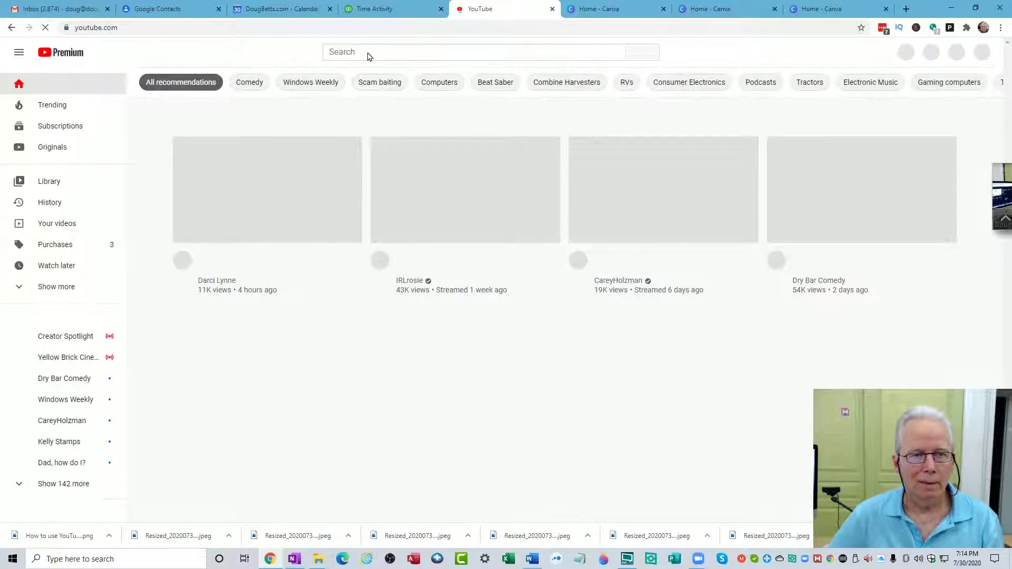
left_click(368, 52)
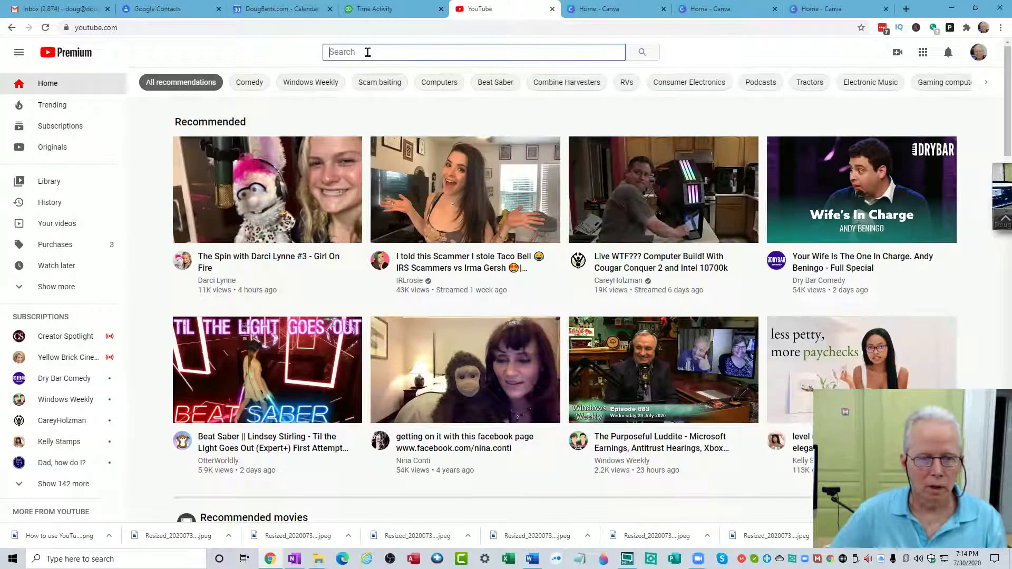
type("live")
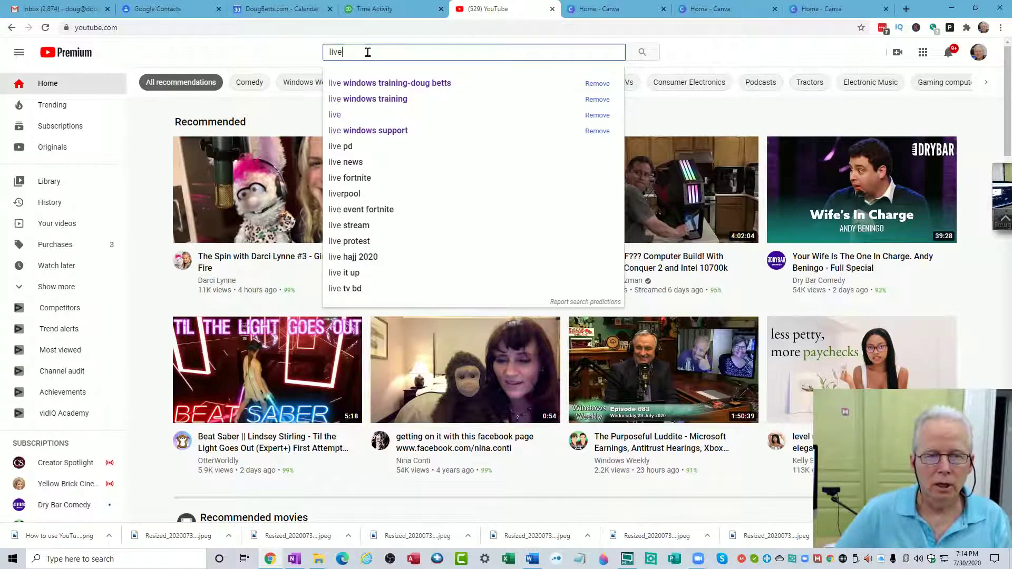
left_click(387, 87)
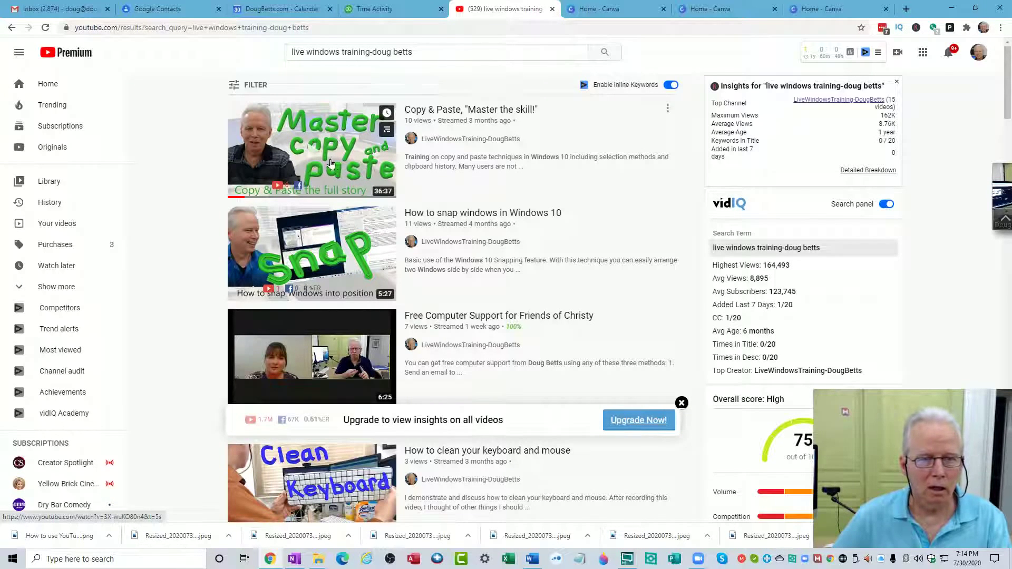
Look through the search results and open the channel that published "Copy & Paste, "Master the skill!""
scroll(390, 274, "down", 5)
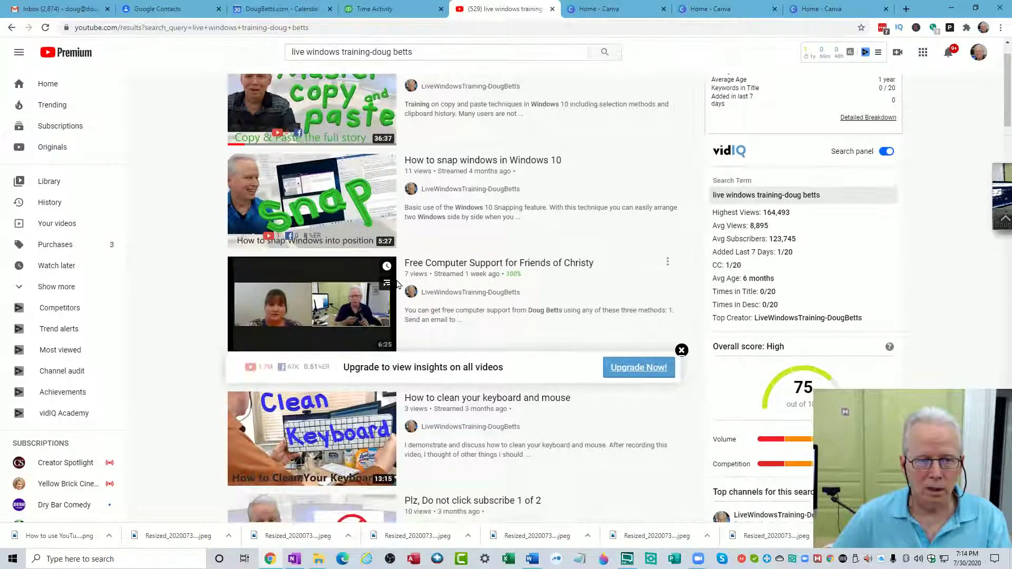
scroll(398, 285, "down", 9)
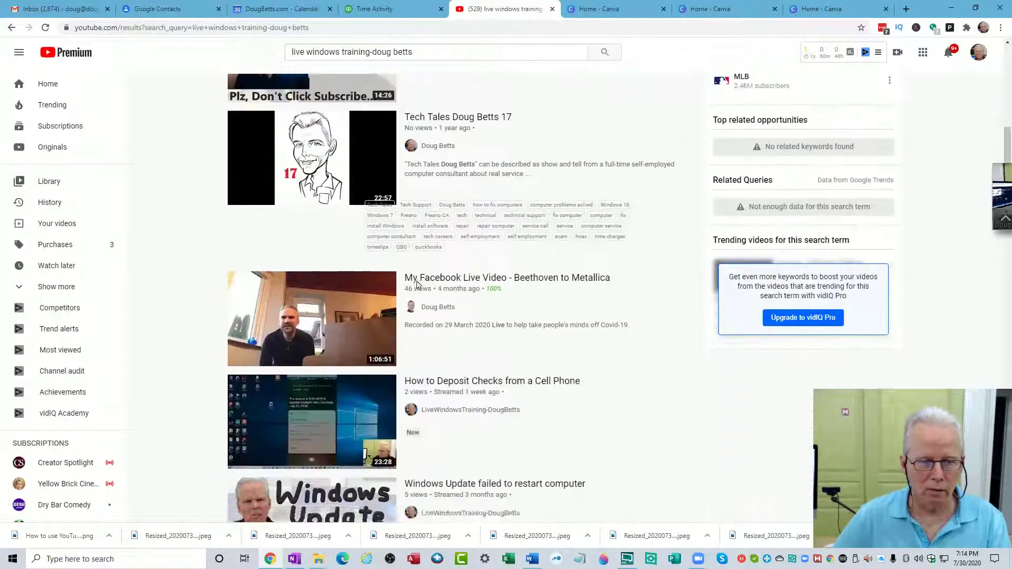
scroll(418, 285, "up", 14)
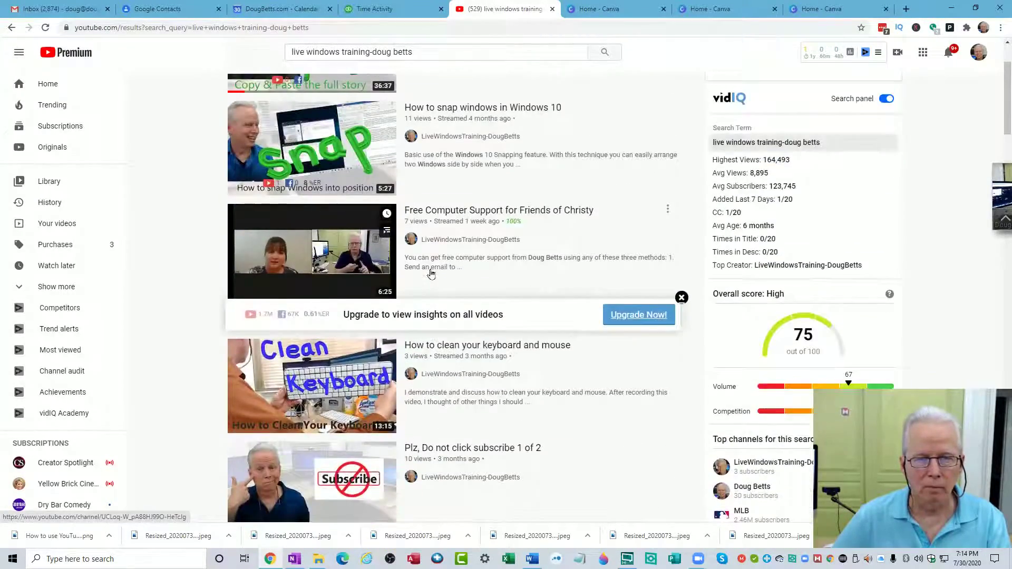
mouse_move(491, 169)
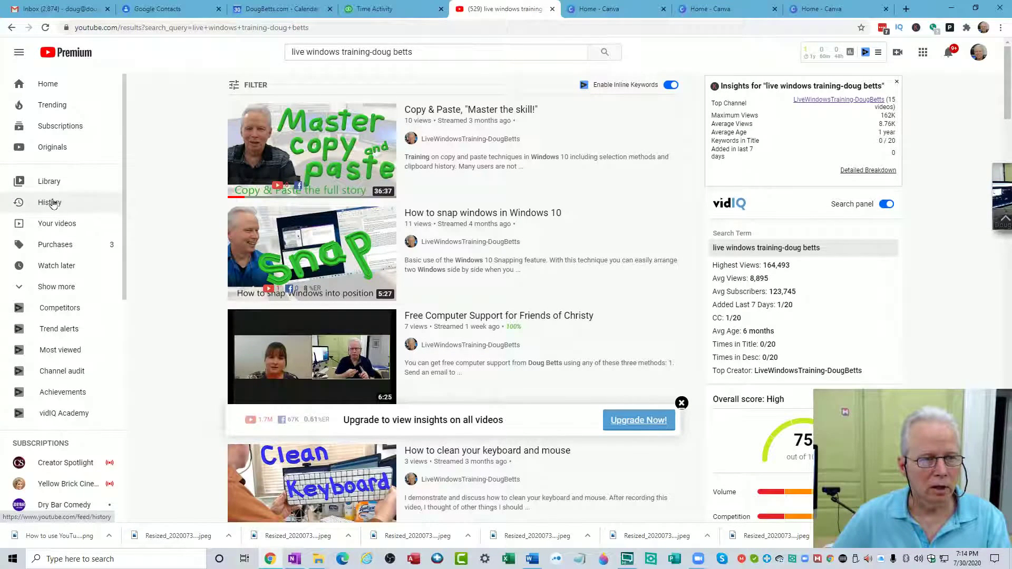
mouse_move(423, 125)
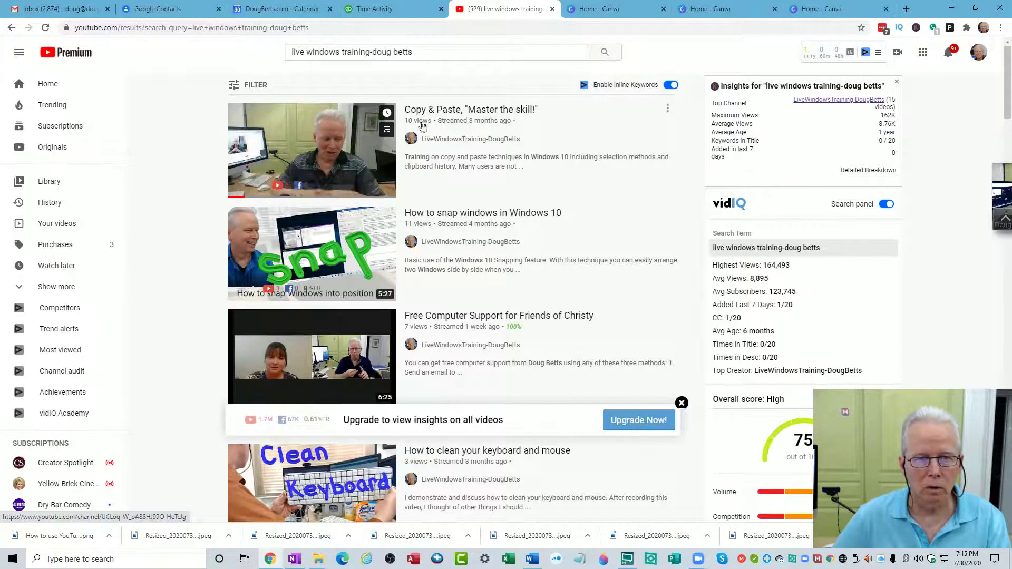
left_click(411, 141)
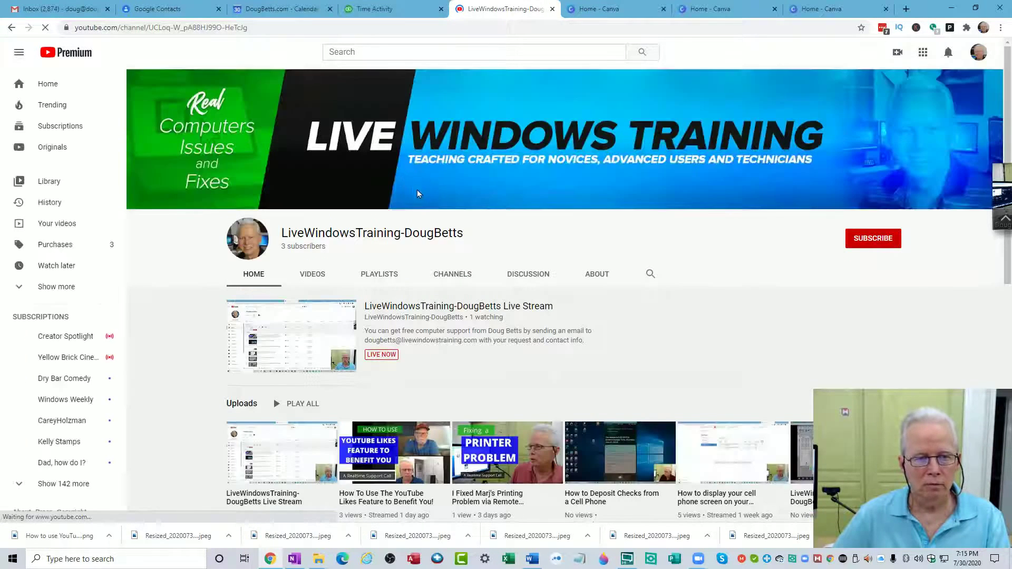
View the current live stream from the channel's uploads, then return to the channel's home page
scroll(422, 195, "down", 2)
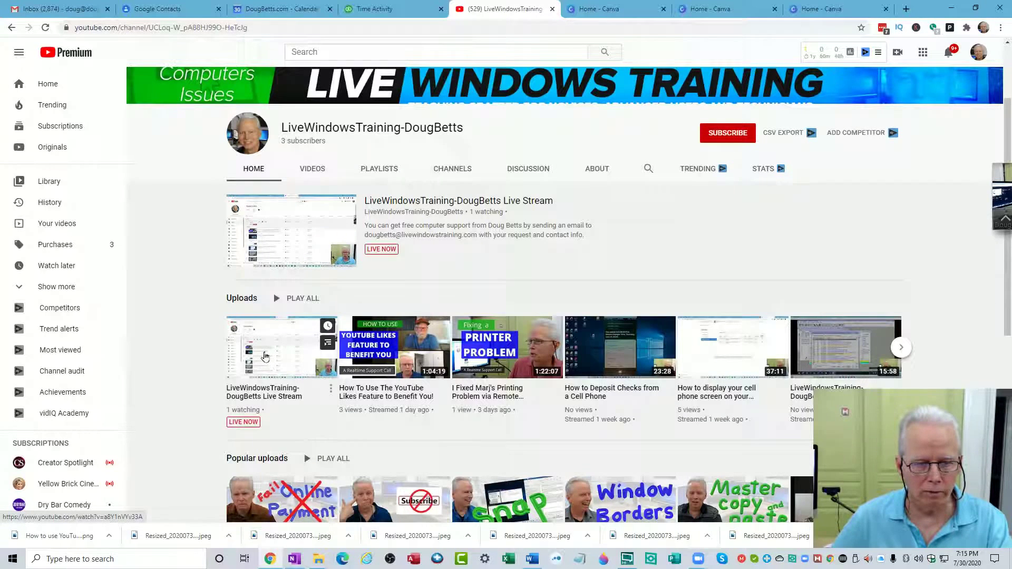
left_click(269, 356)
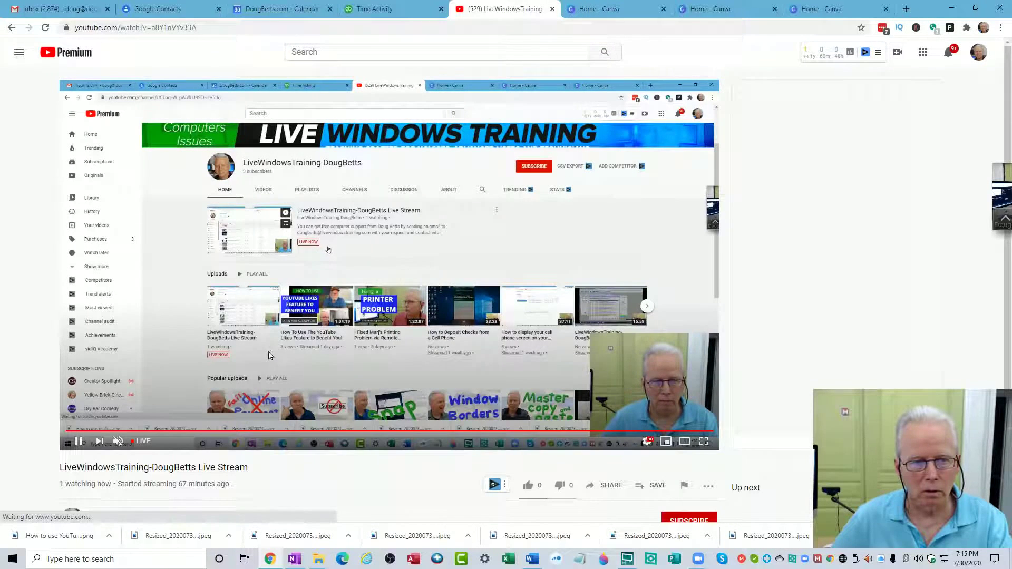
left_click(11, 27)
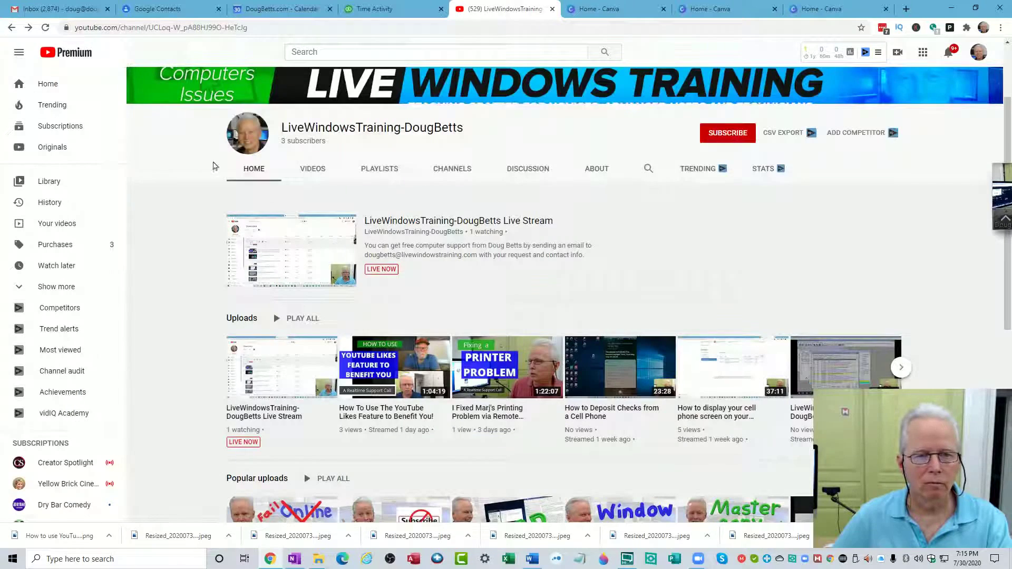
scroll(714, 282, "up", 2)
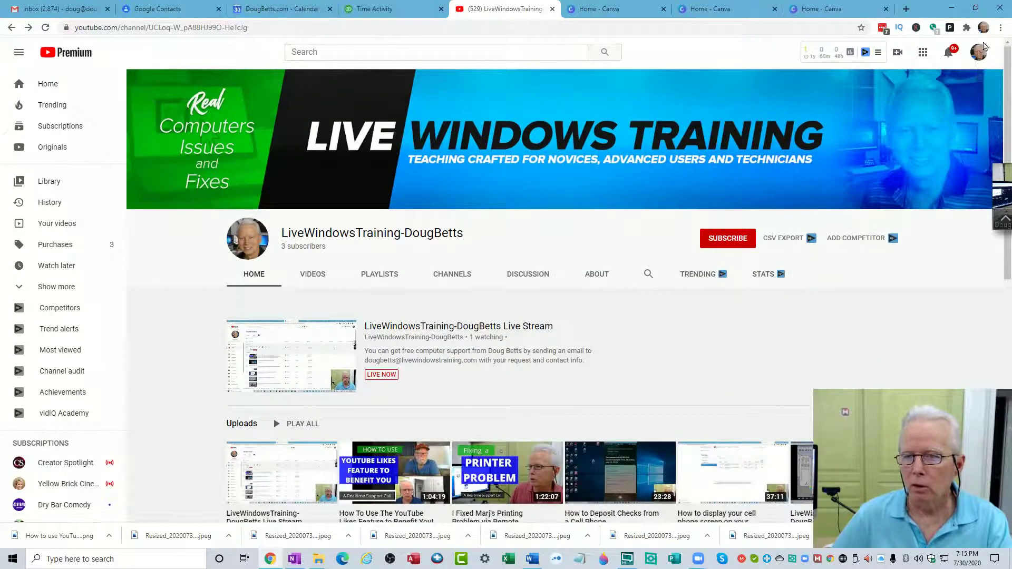
Switch from the owner's personal account back to the Live Windows Training channel account
left_click(978, 52)
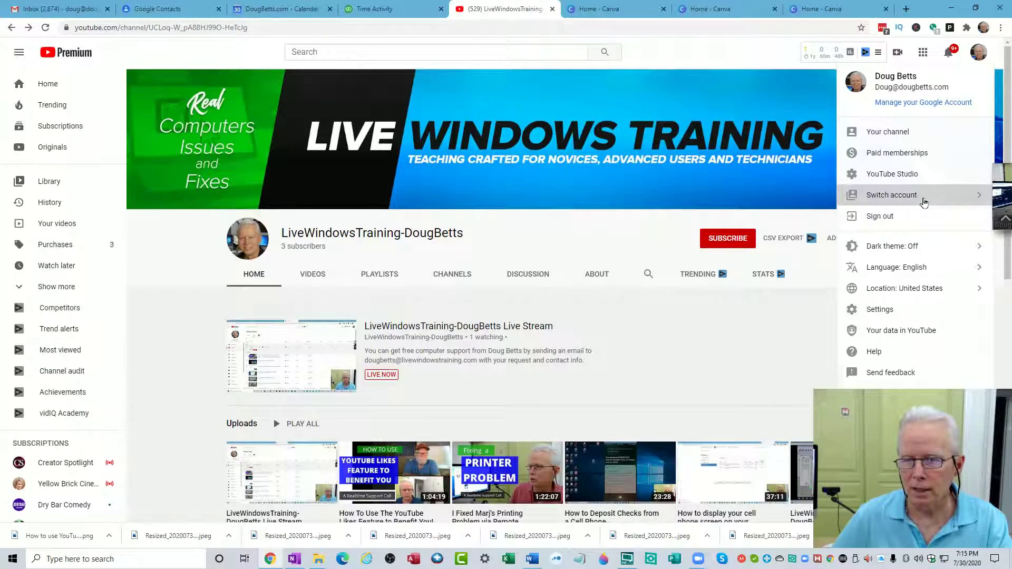
left_click(924, 201)
left_click(911, 184)
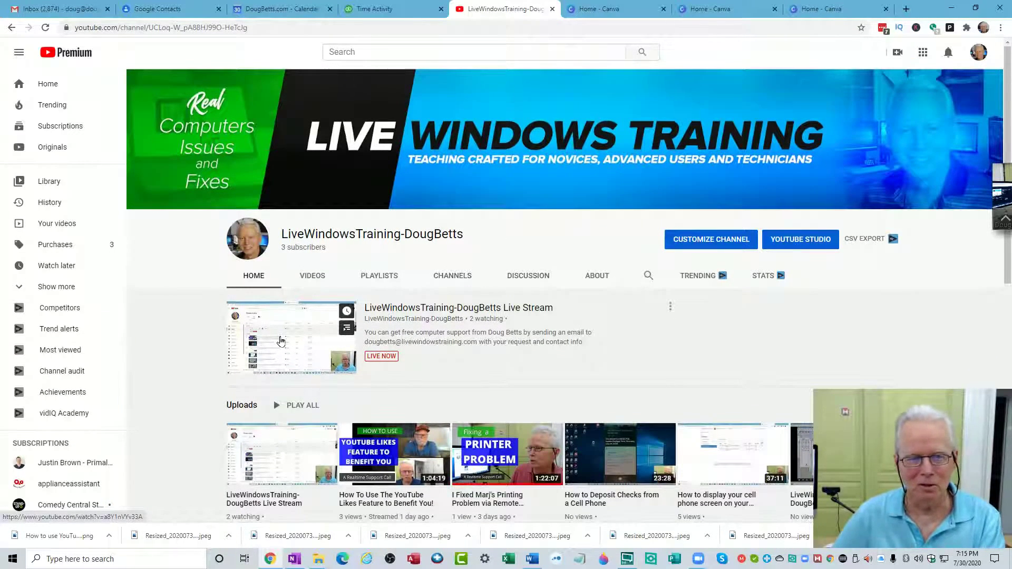
View the current live stream's watch page as the channel owner, then return to the channel's home page
scroll(267, 398, "down", 2)
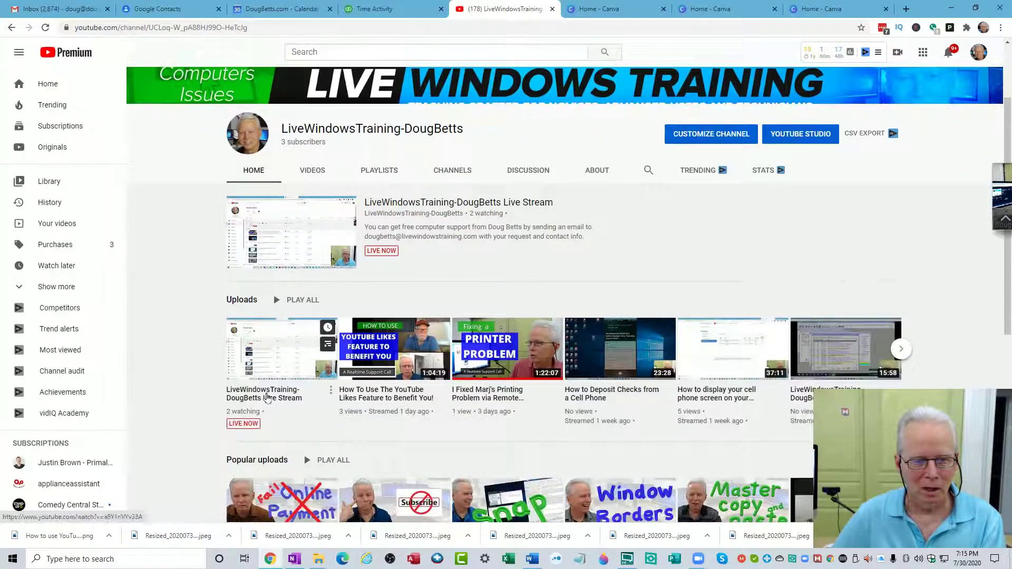
left_click(272, 373)
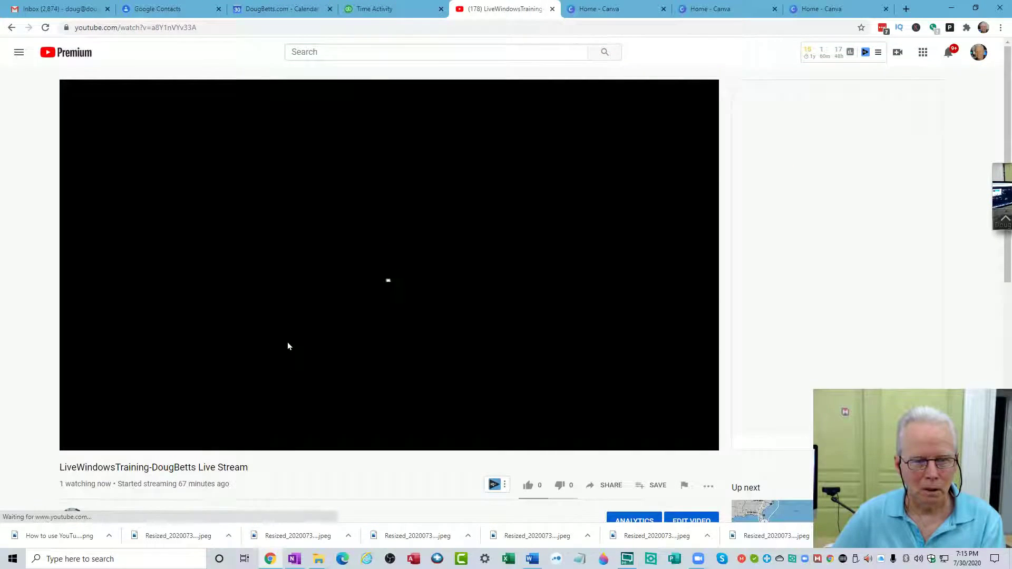
scroll(291, 349, "down", 2)
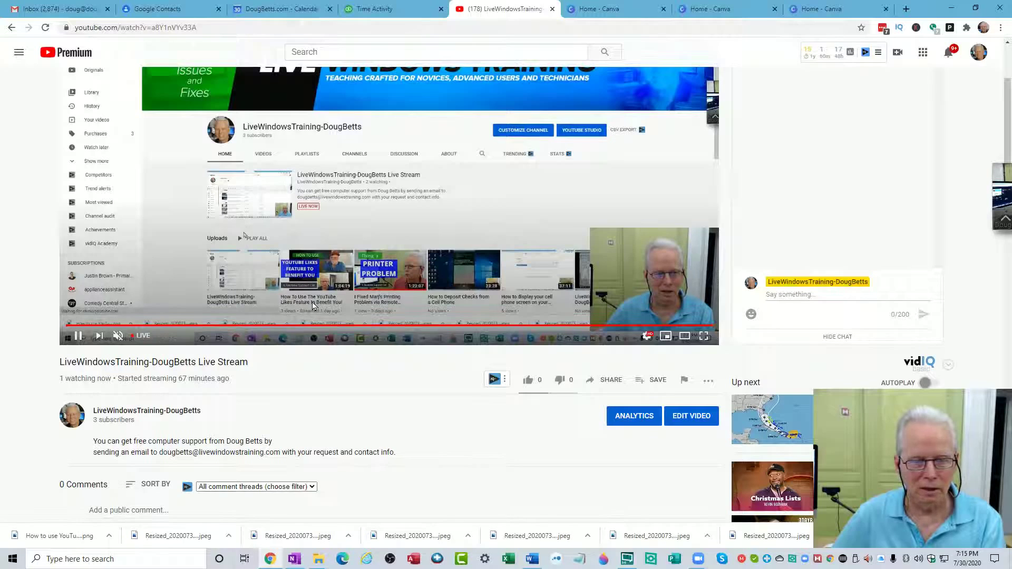
scroll(338, 341, "down", 1)
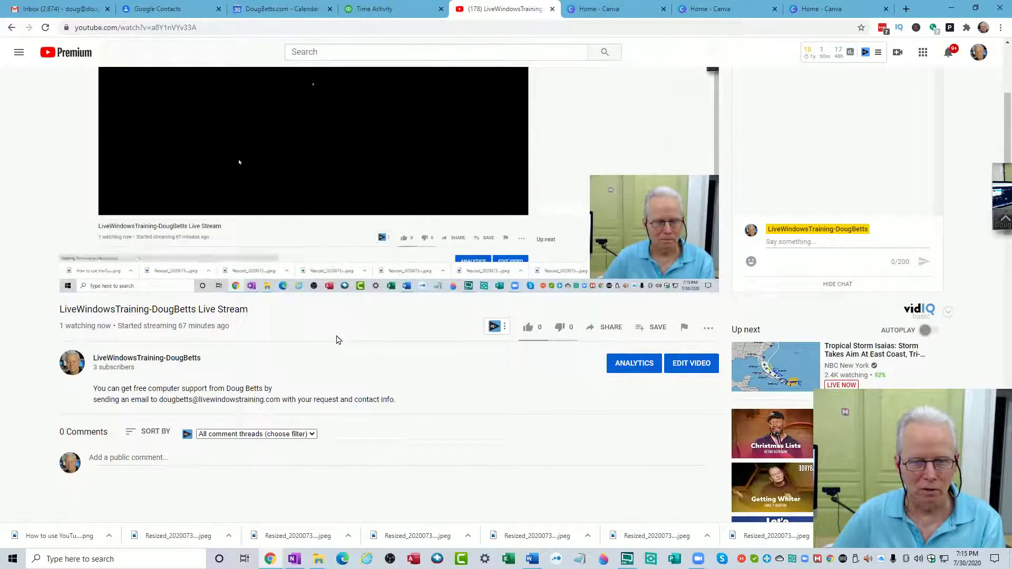
scroll(337, 340, "up", 1)
scroll(248, 216, "up", 2)
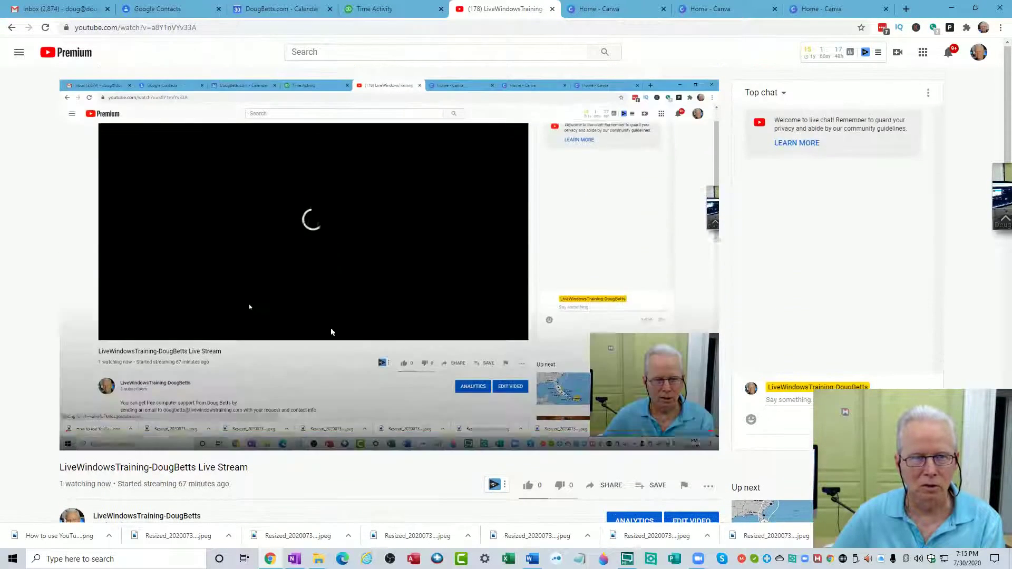
left_click(11, 28)
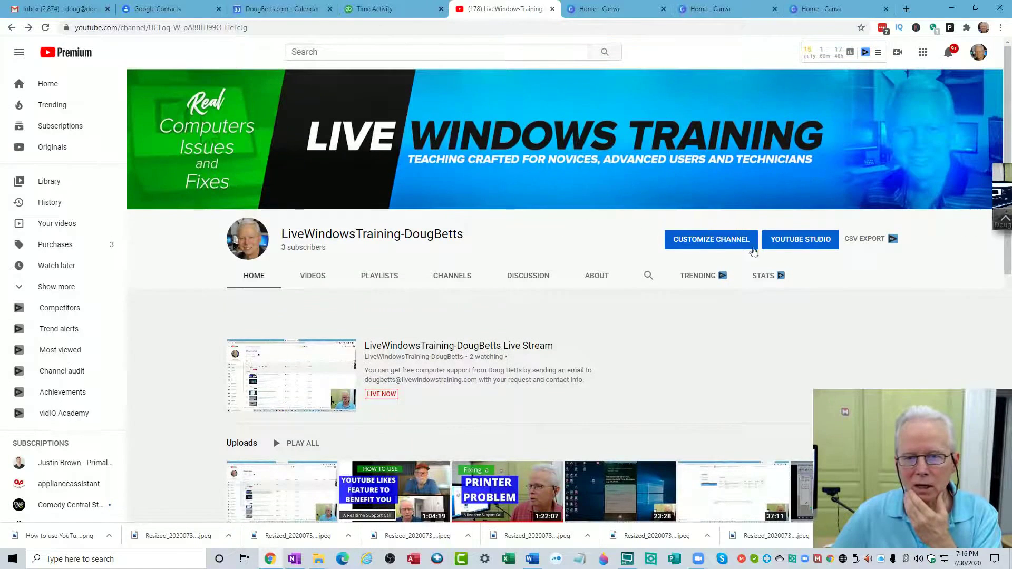
Open YouTube Studio's list of live videos and open the details of the stream that is live now
left_click(816, 247)
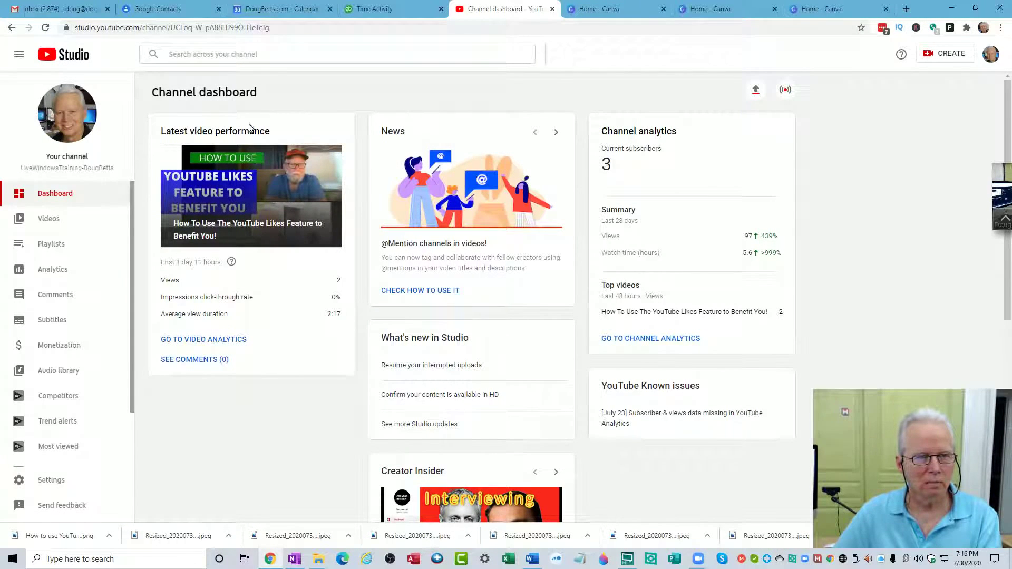
left_click(46, 221)
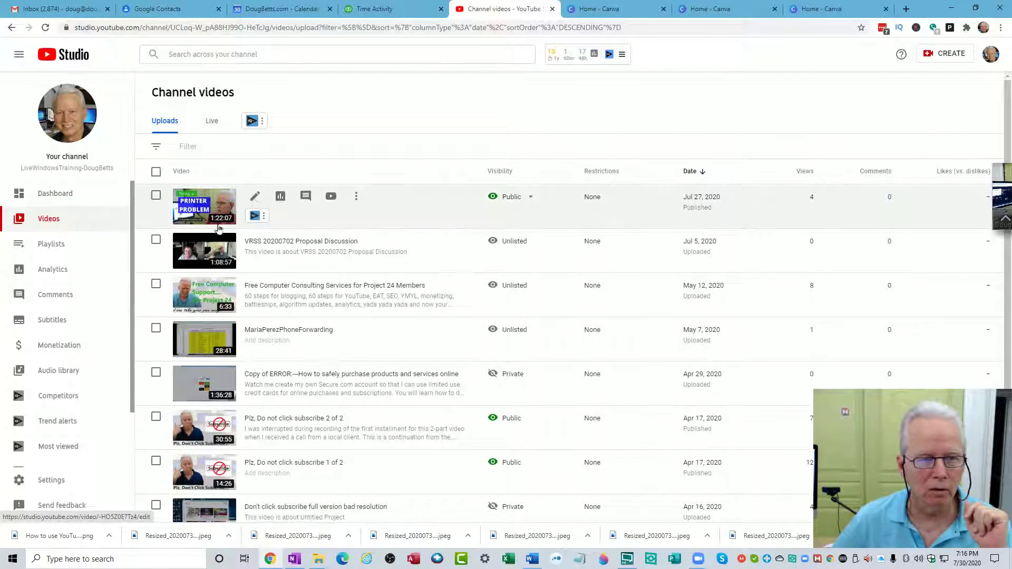
left_click(213, 122)
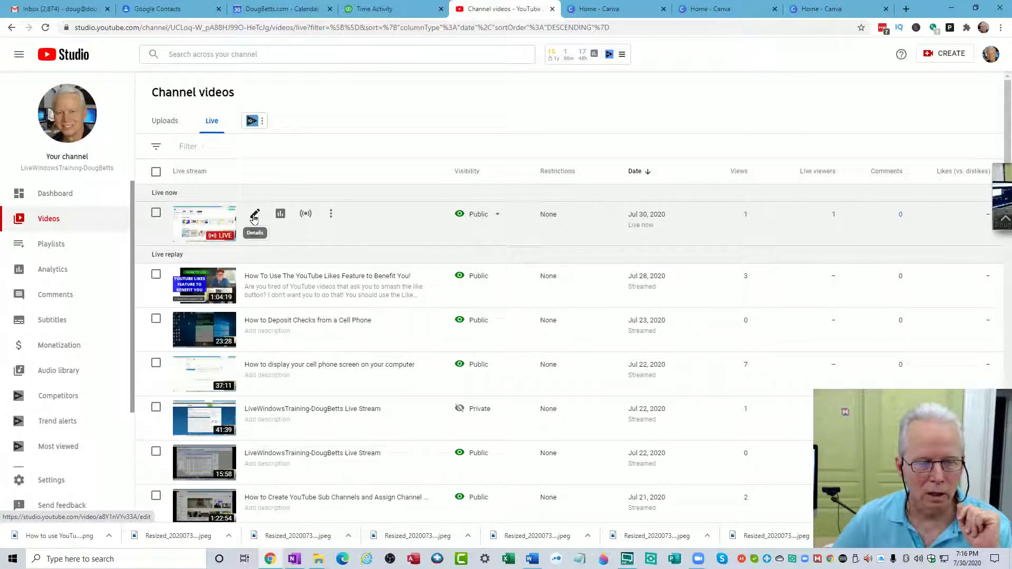
left_click(254, 216)
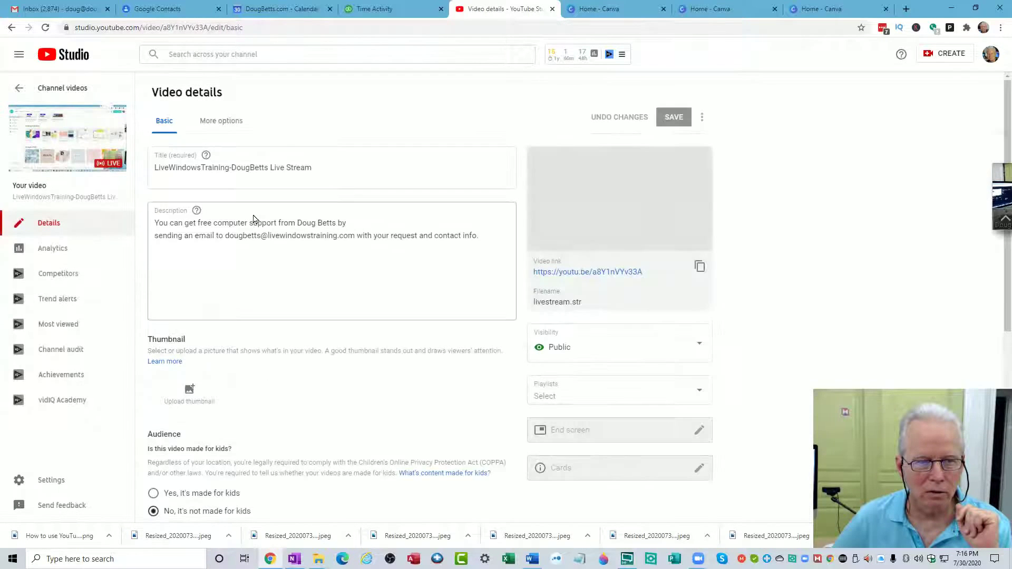
scroll(238, 232, "down", 2)
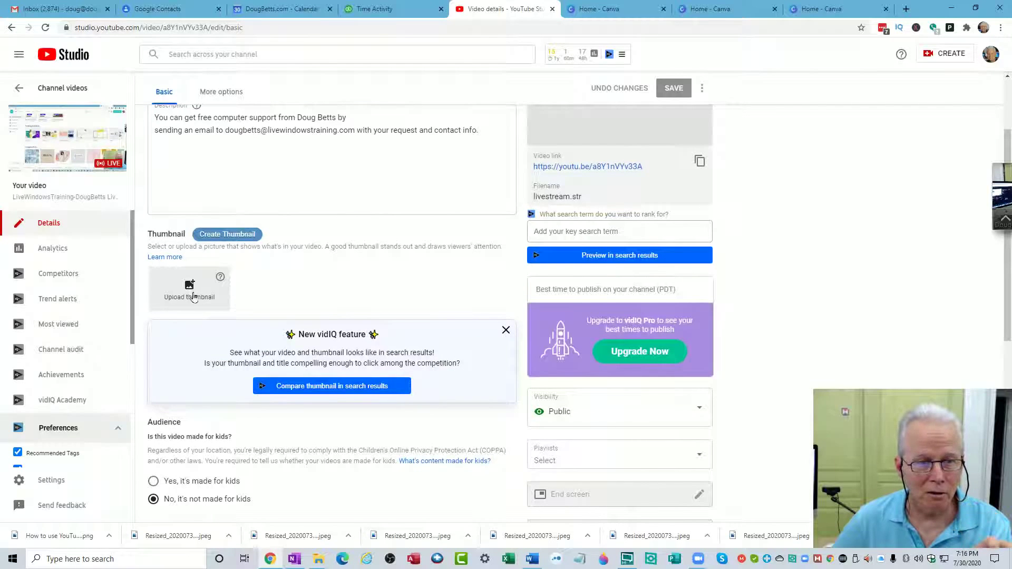
left_click(194, 297)
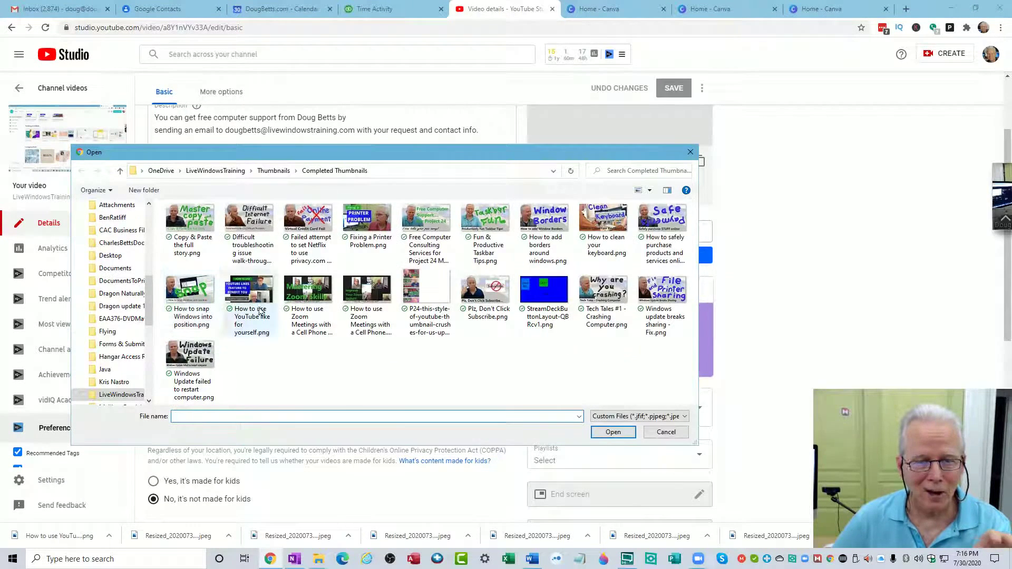
left_click(666, 433)
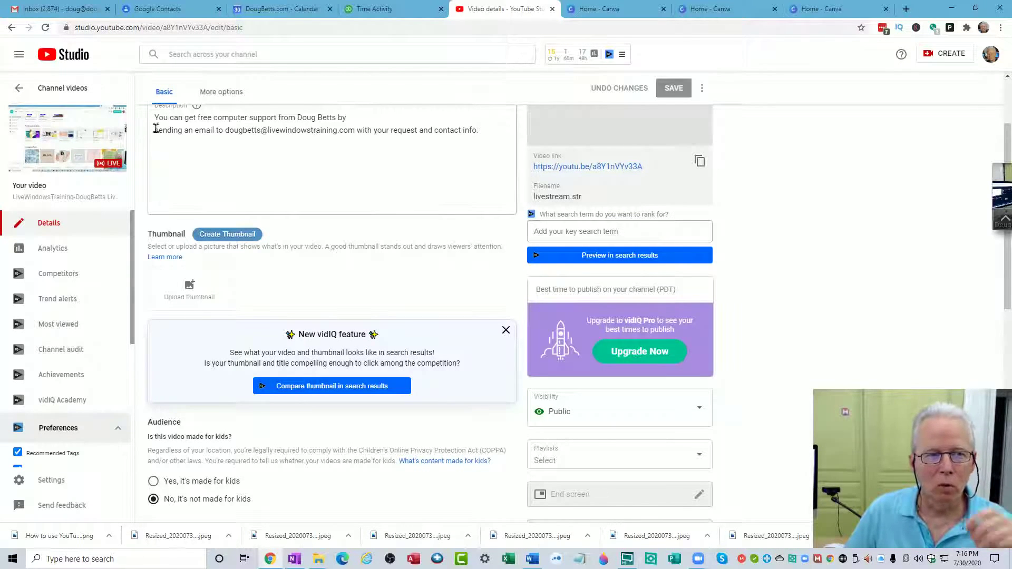
left_click(21, 91)
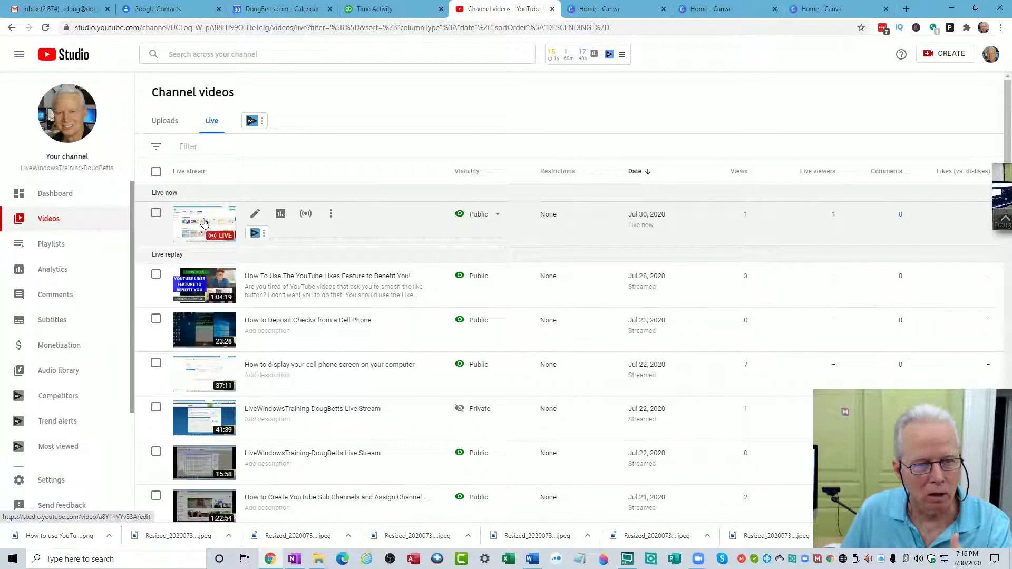
left_click(205, 224)
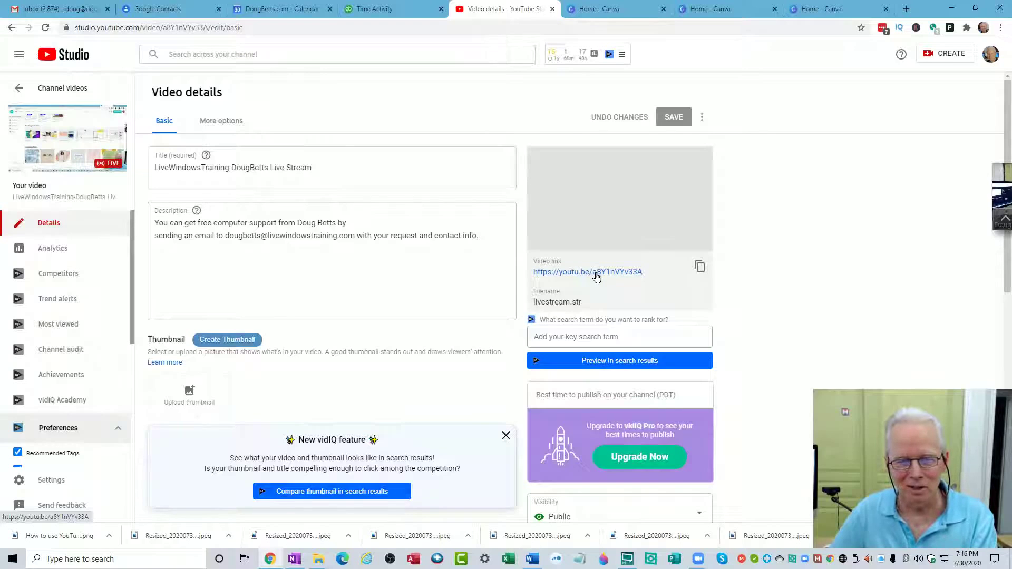
Open the live stream from its video link and capture a screen snip of a paused early frame showing the presenter facing the camera
left_click(596, 273)
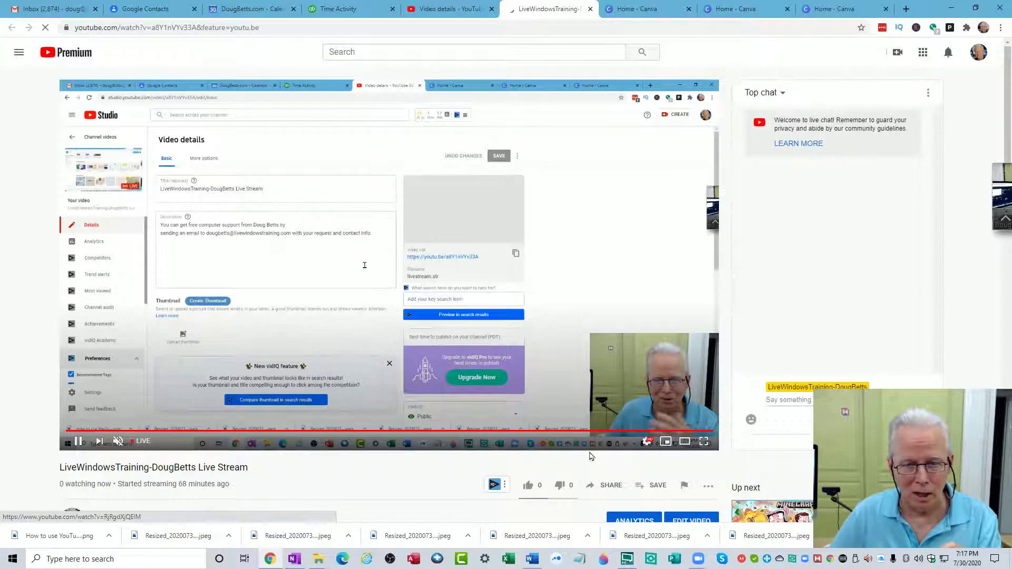
left_click(98, 432)
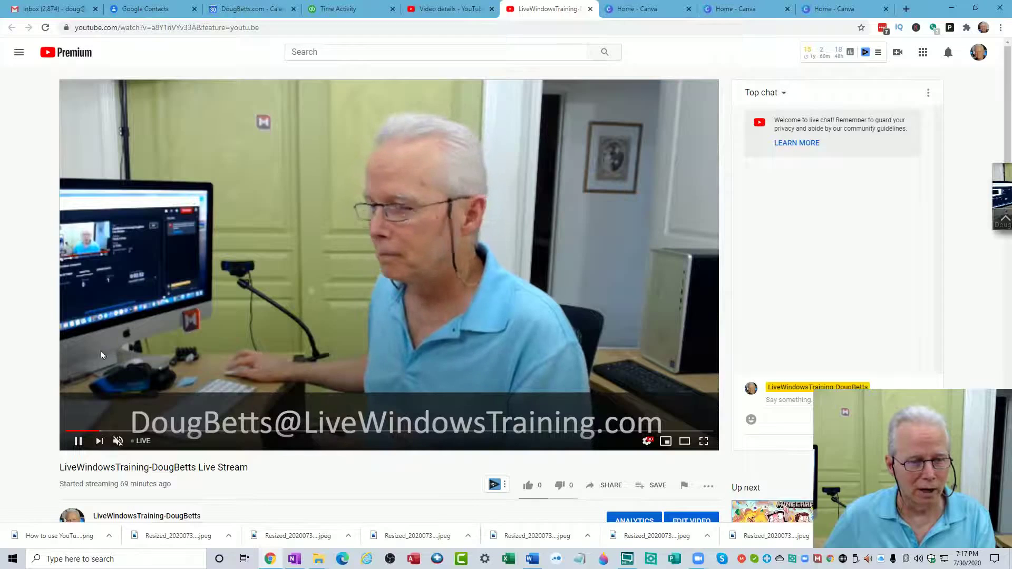
left_click(78, 445)
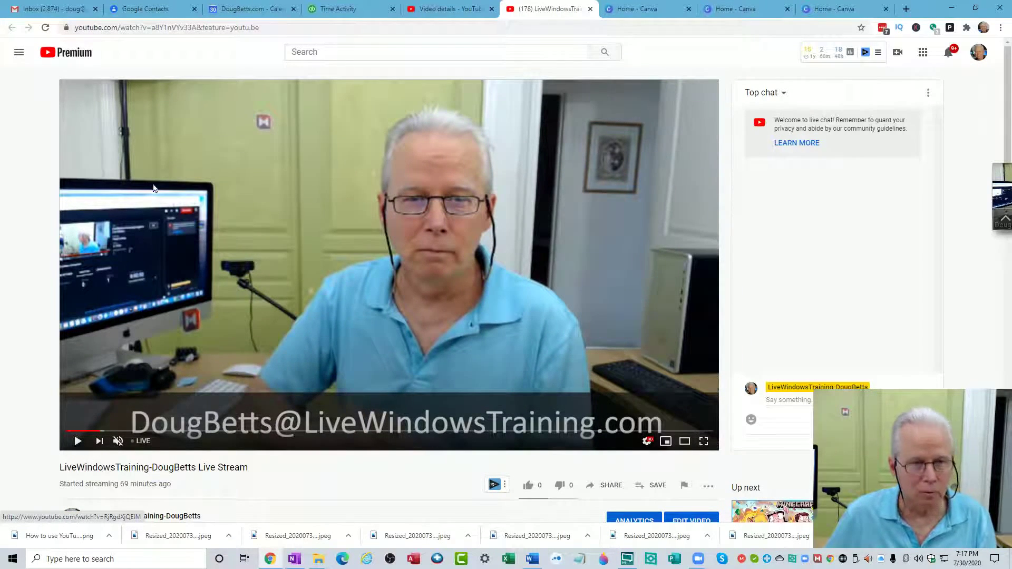
key("super+shift+s")
mouse_move(71, 85)
left_mouse_down()
mouse_move(194, 155)
mouse_move(575, 422)
mouse_move(718, 449)
left_mouse_up()
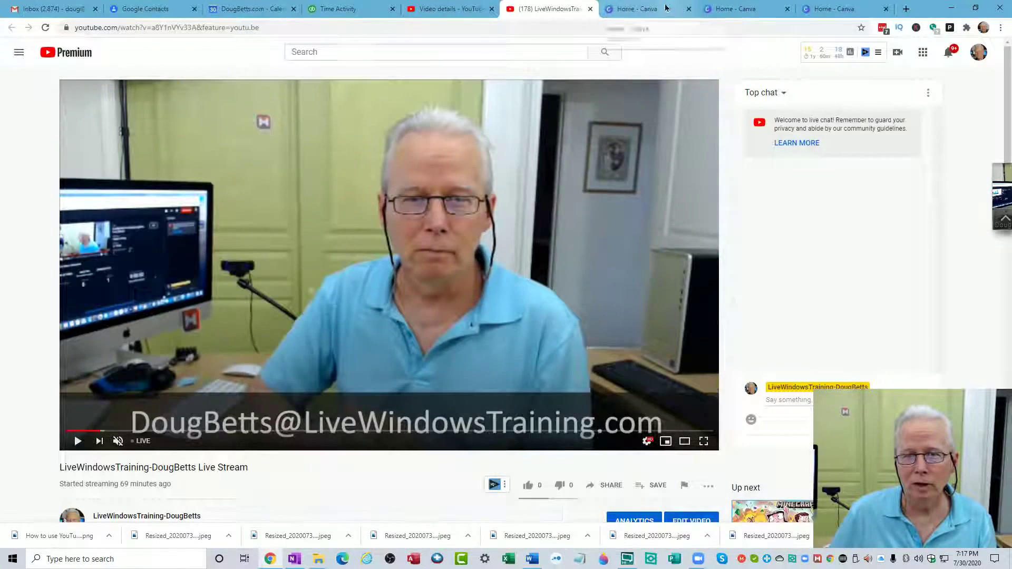
Open the Thumbnail Template design in Canva and paste the captured video frame onto its page
left_click(666, 7)
left_click(738, 11)
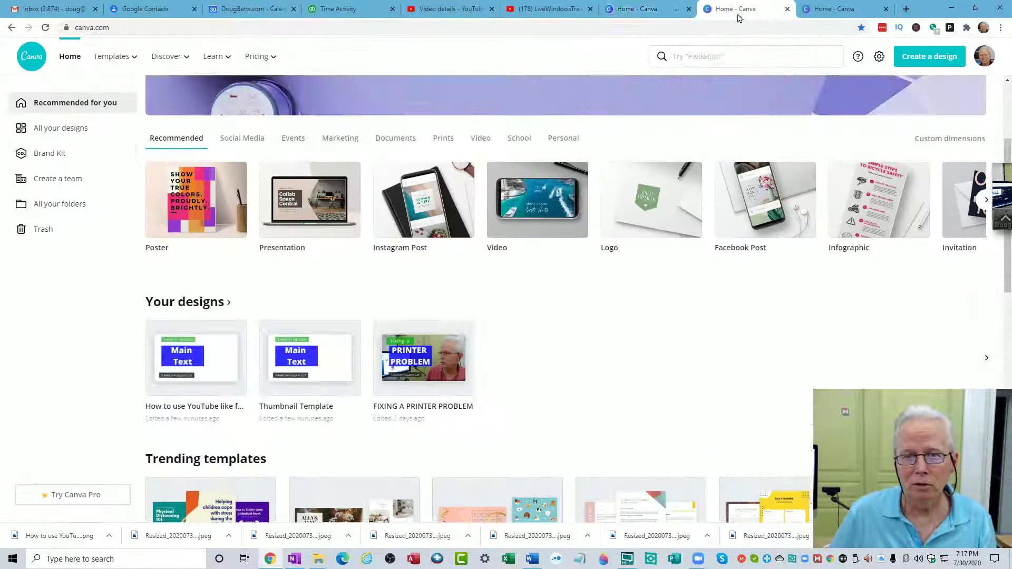
left_click(843, 11)
left_click(733, 12)
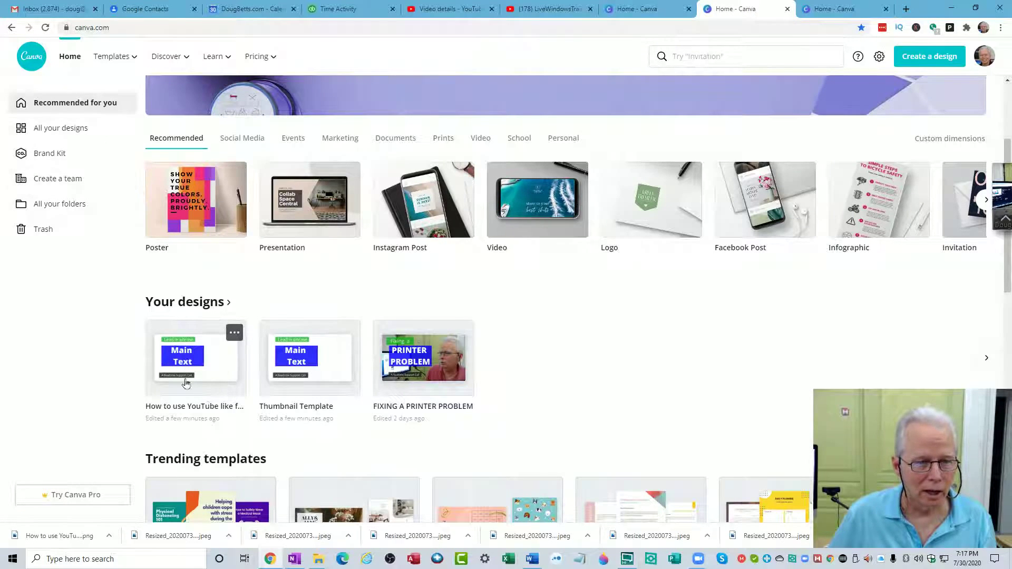
left_click(308, 384)
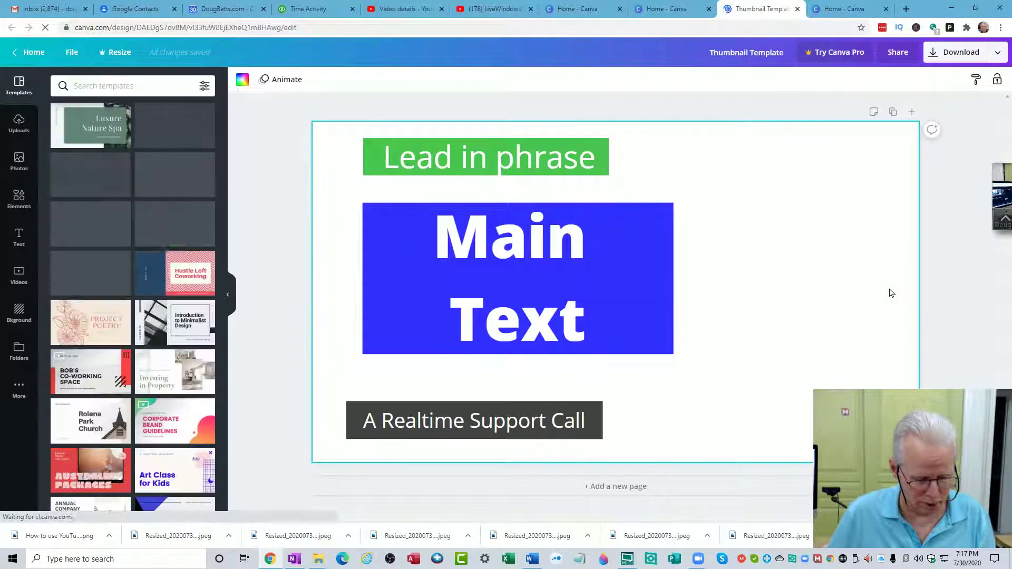
key("ctrl+v")
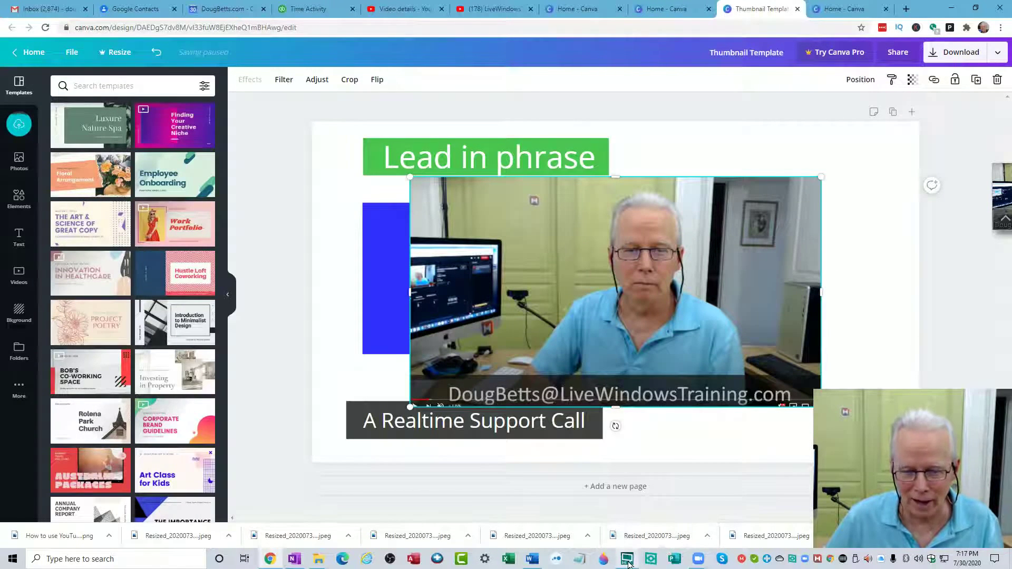
mouse_move(629, 564)
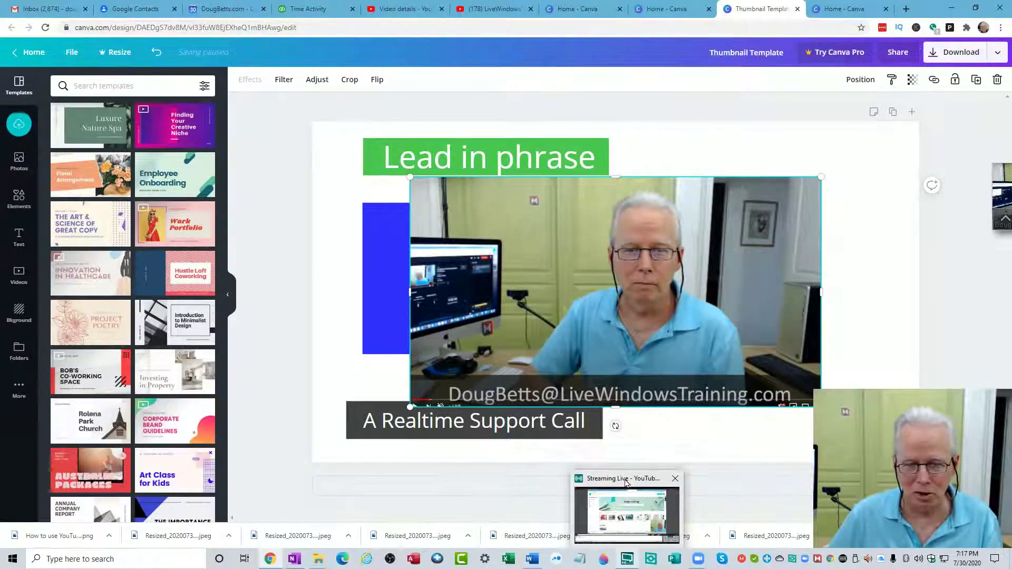
mouse_move(626, 483)
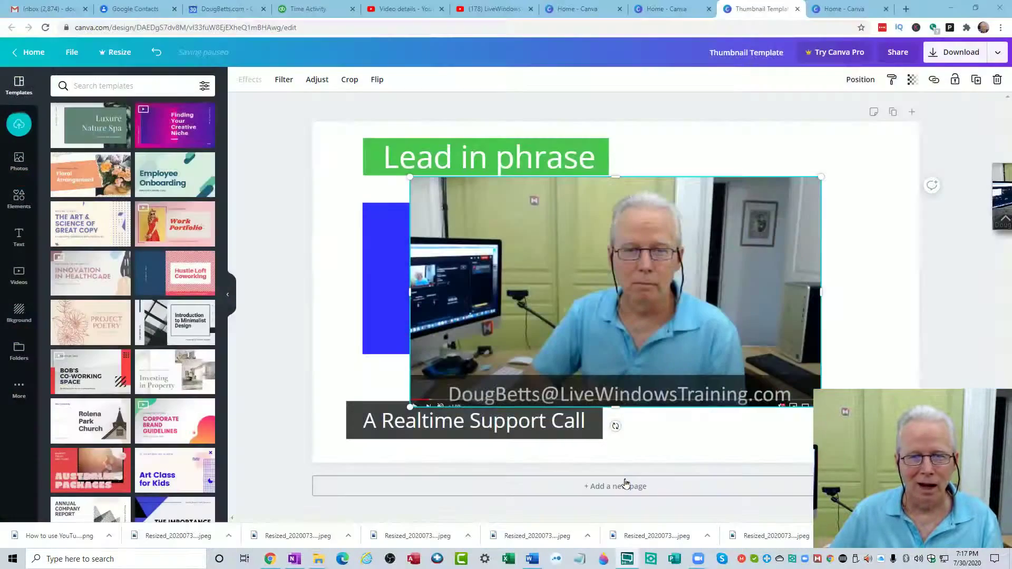